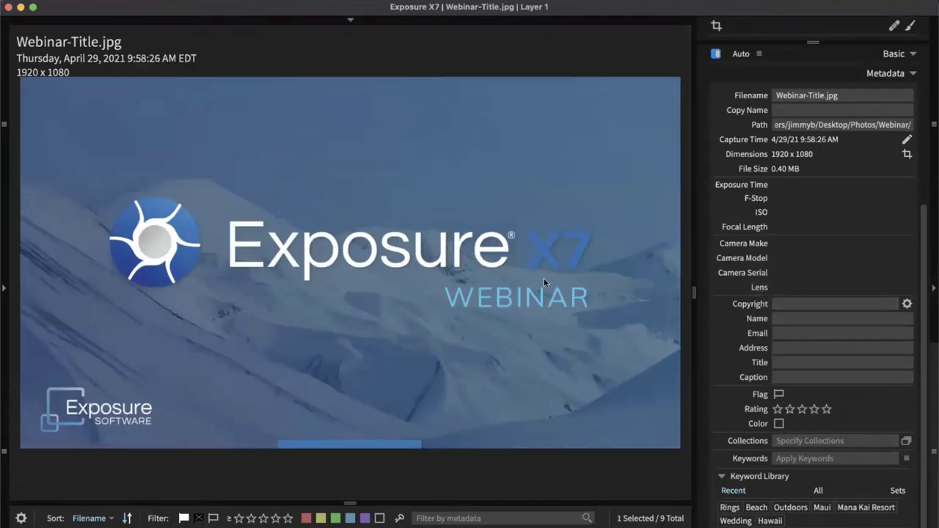
Hide the filename and date overlay, then open Copy Photos From Card from the File menu
key("Tab")
key("Tab")
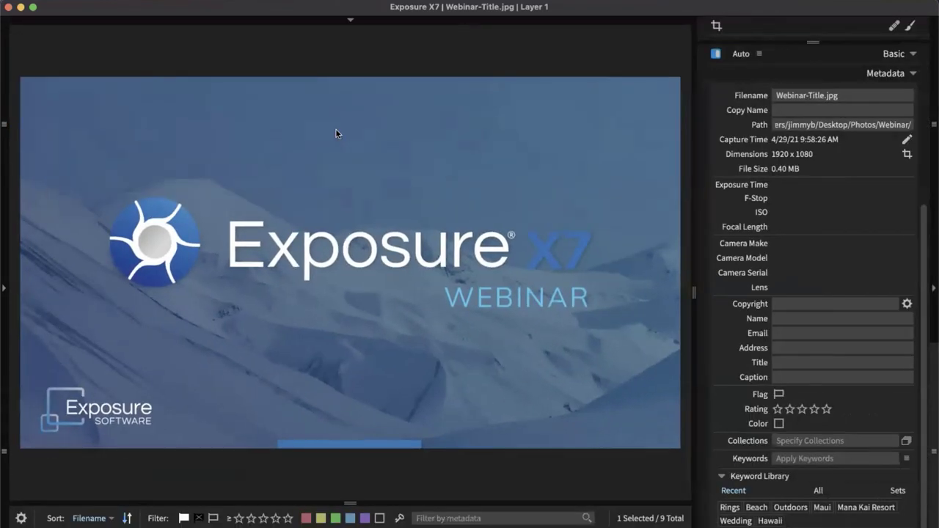
left_click(99, 1)
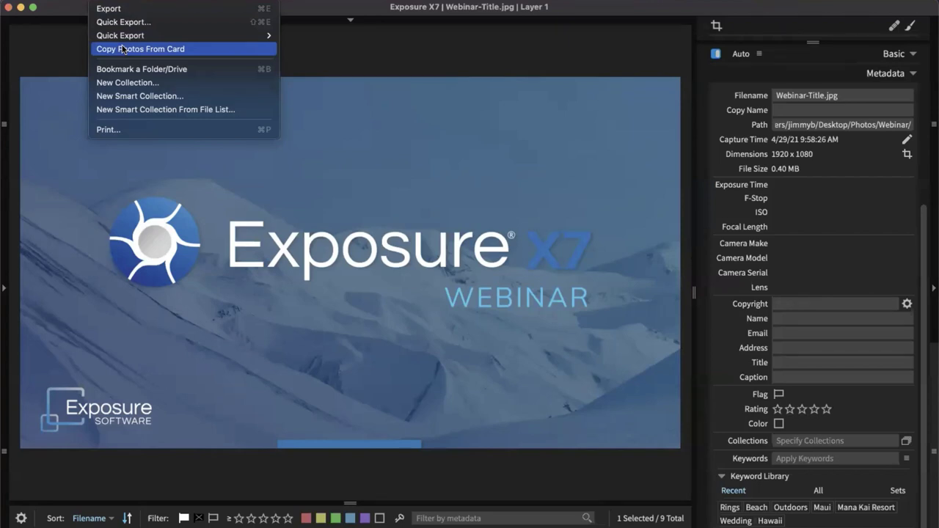
left_click(122, 49)
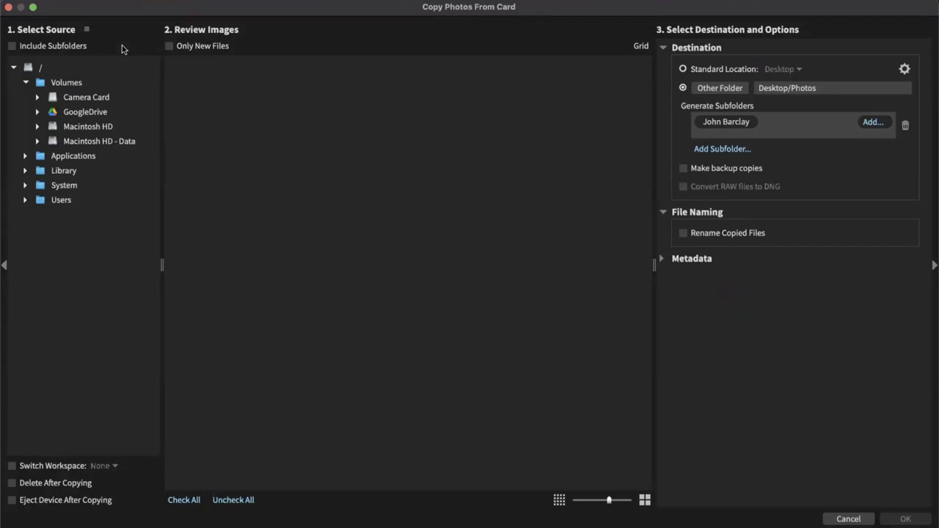
Choose Camera Card as the import source and review its 30 photos in the grid
left_click(75, 97)
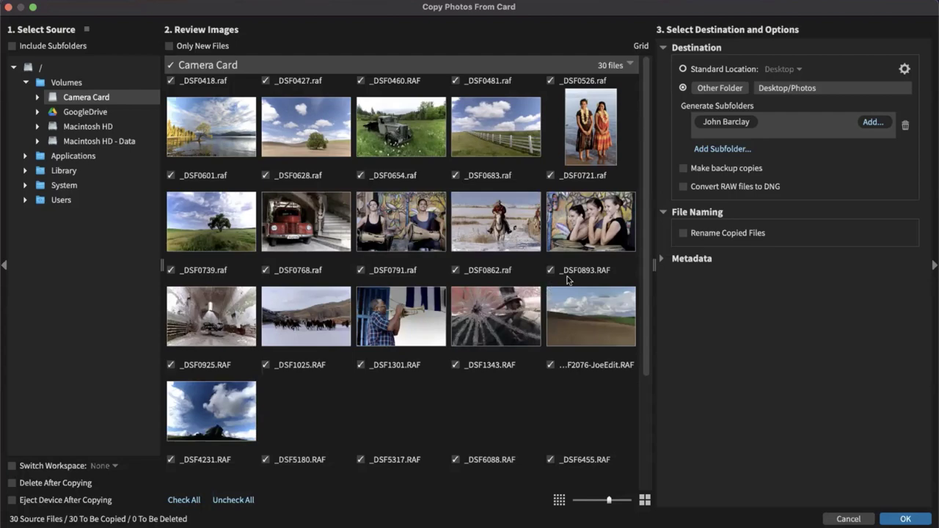
scroll(496, 337, "down", 2)
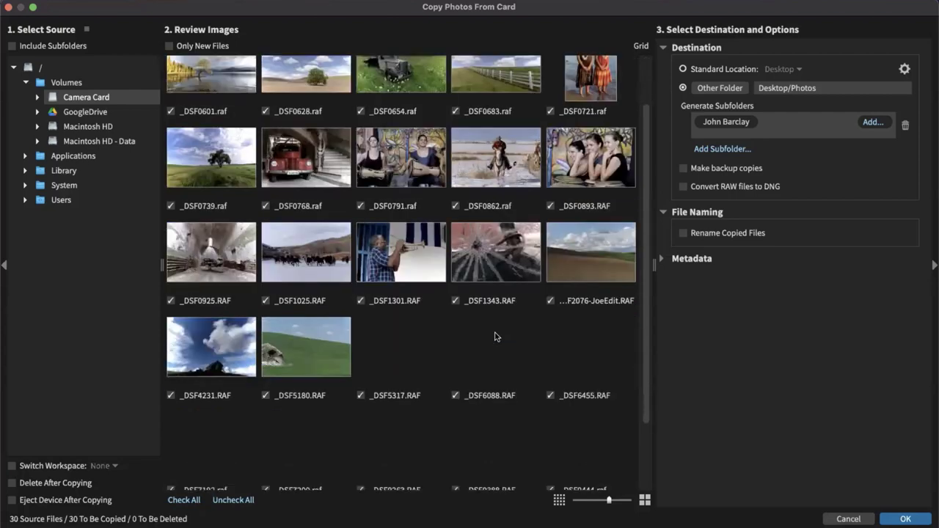
scroll(496, 336, "down", 2)
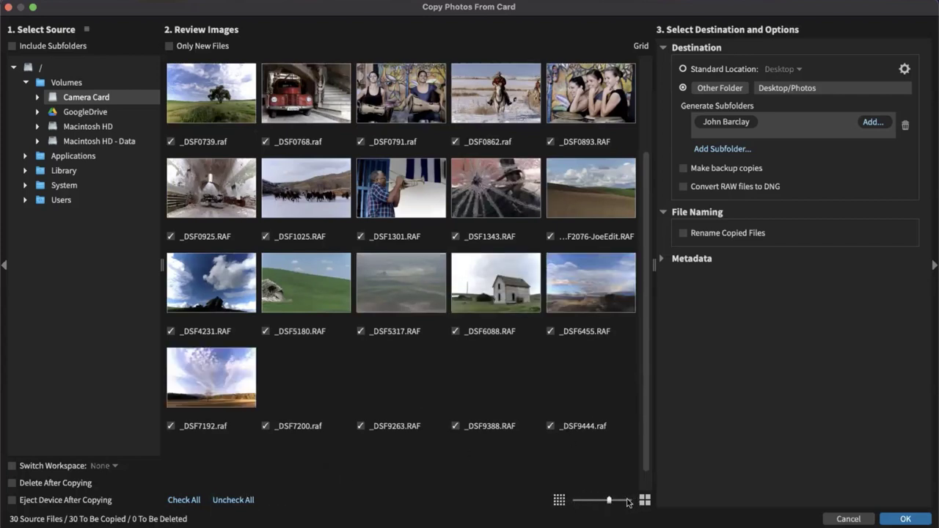
scroll(551, 338, "up", 3)
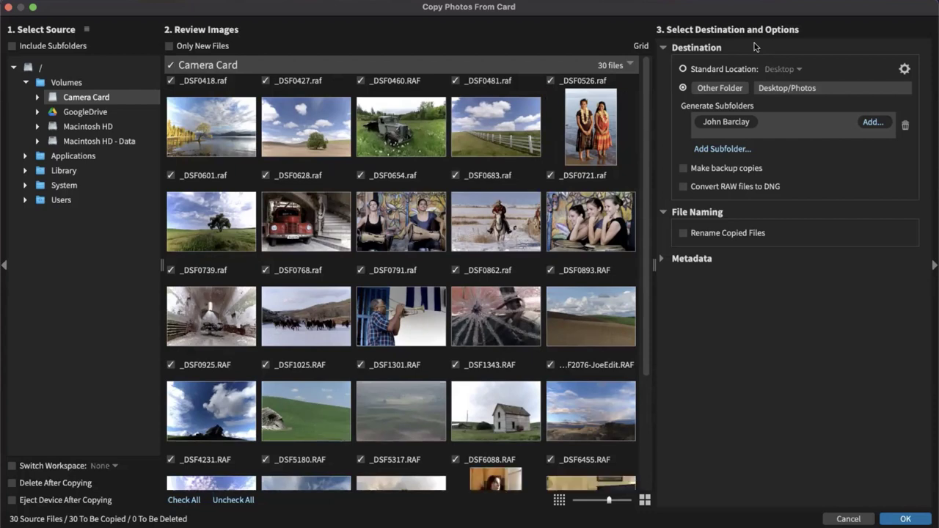
Set the destination folder to Desktop/Photos and delete the existing custom subfolder row
left_click(694, 49)
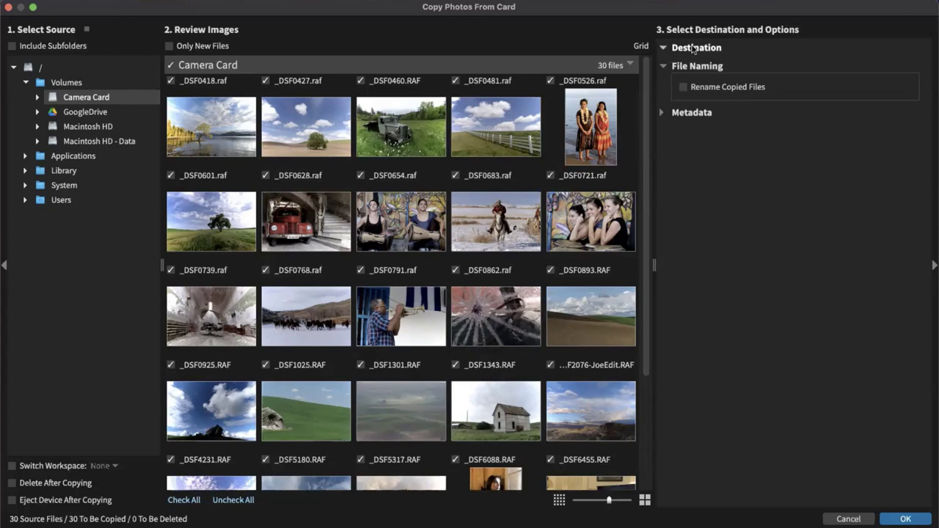
left_click(693, 49)
left_click(694, 49)
left_click(693, 50)
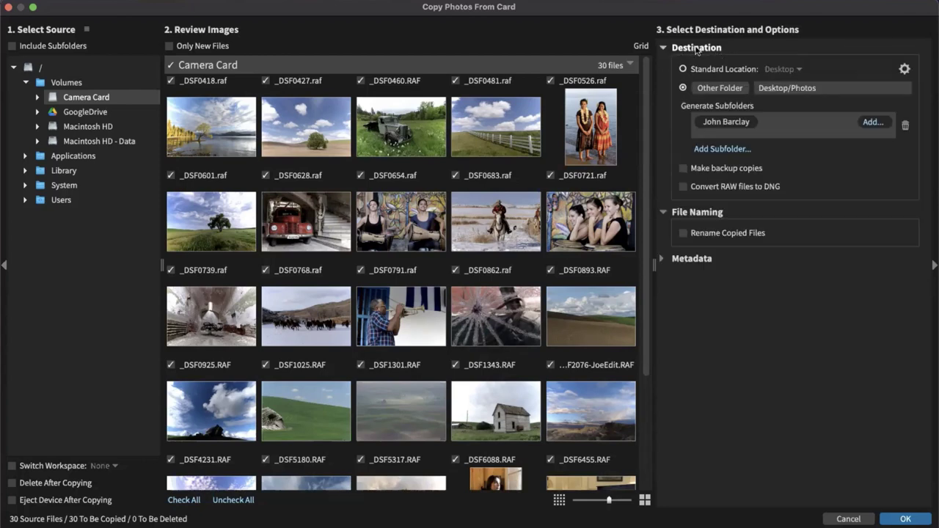
left_click(694, 48)
left_click(738, 49)
left_click(788, 89)
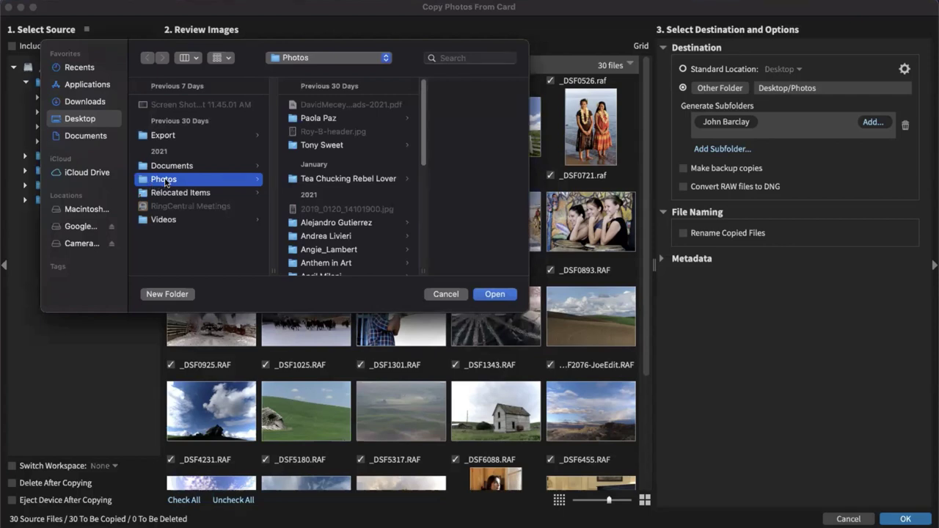
left_click(496, 294)
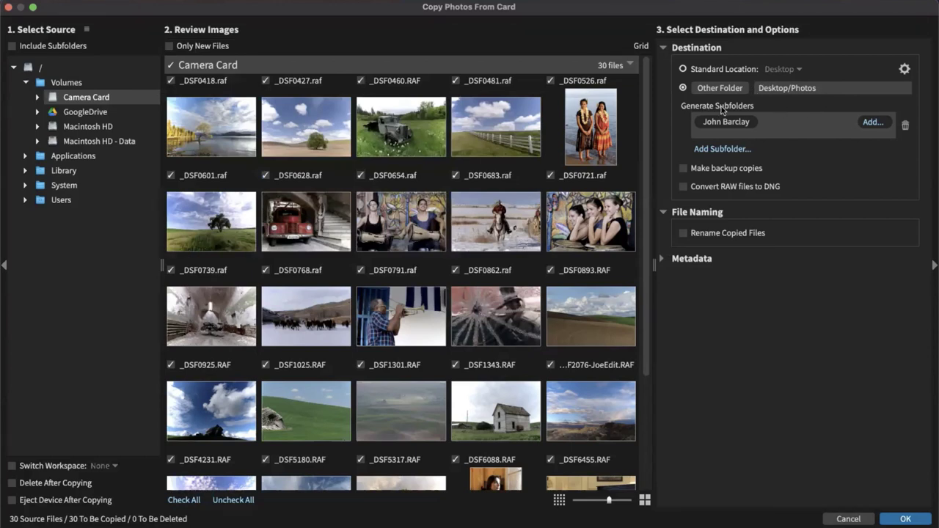
left_click(908, 125)
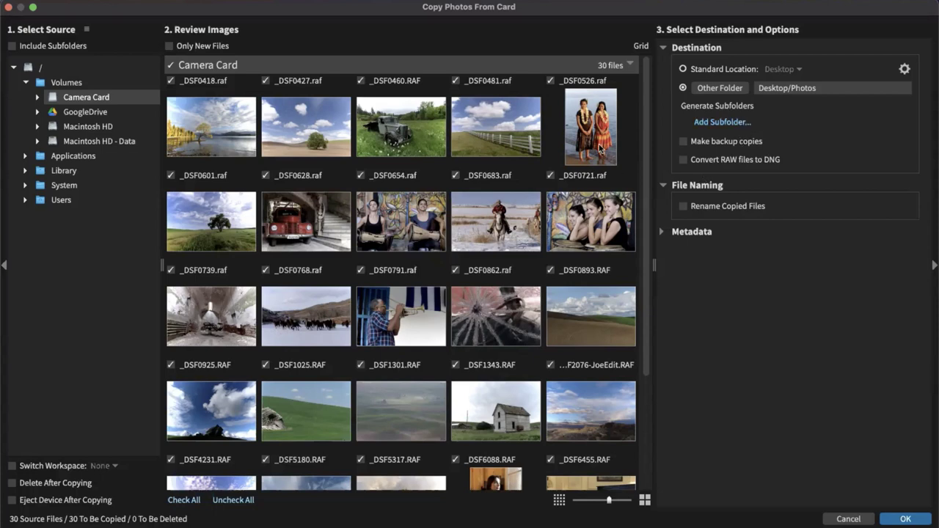
Add a subfolder using a Custom Text token with the photographer's name, and enable Rename Copied Files
left_click(723, 122)
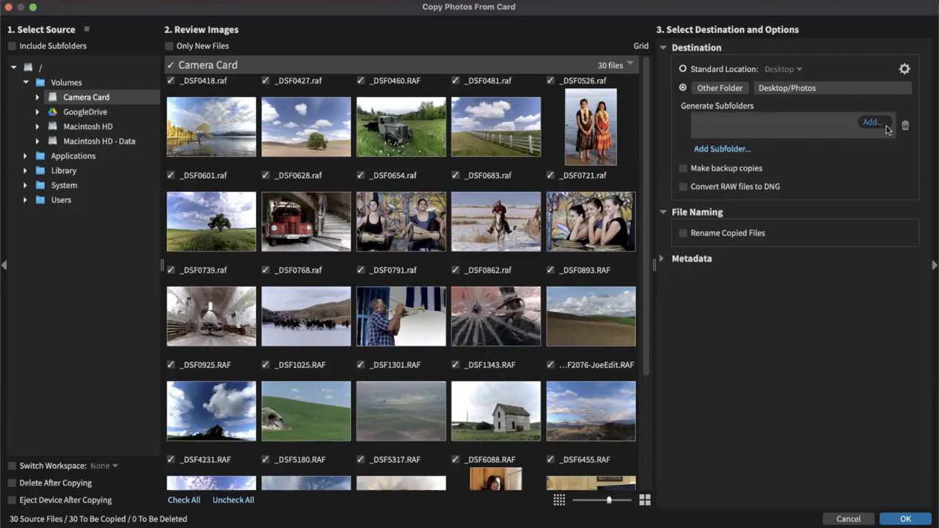
left_click(877, 123)
left_click(885, 135)
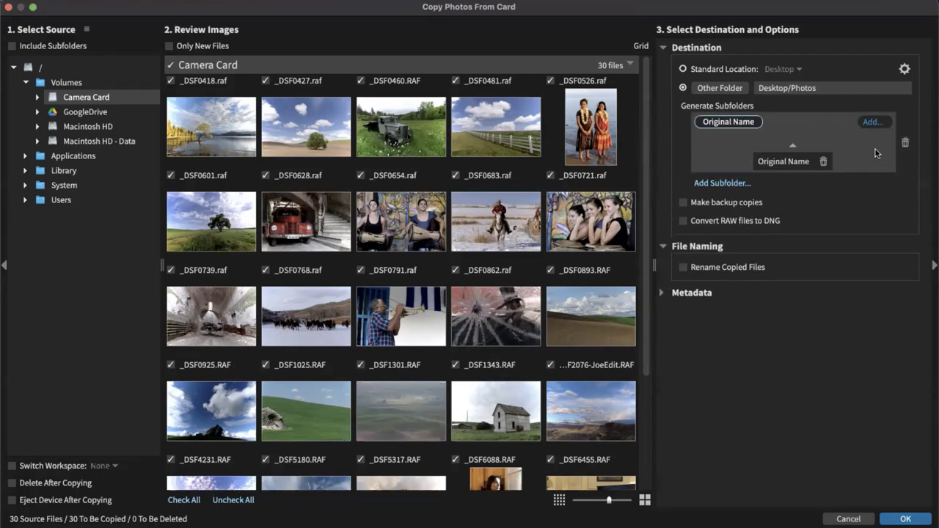
left_click_drag(798, 159, 822, 162)
left_click(874, 126)
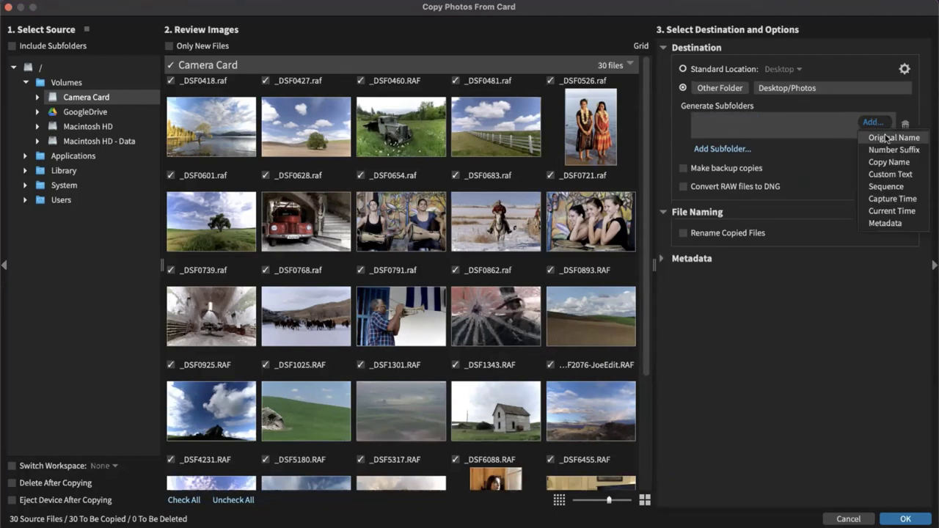
left_click(890, 174)
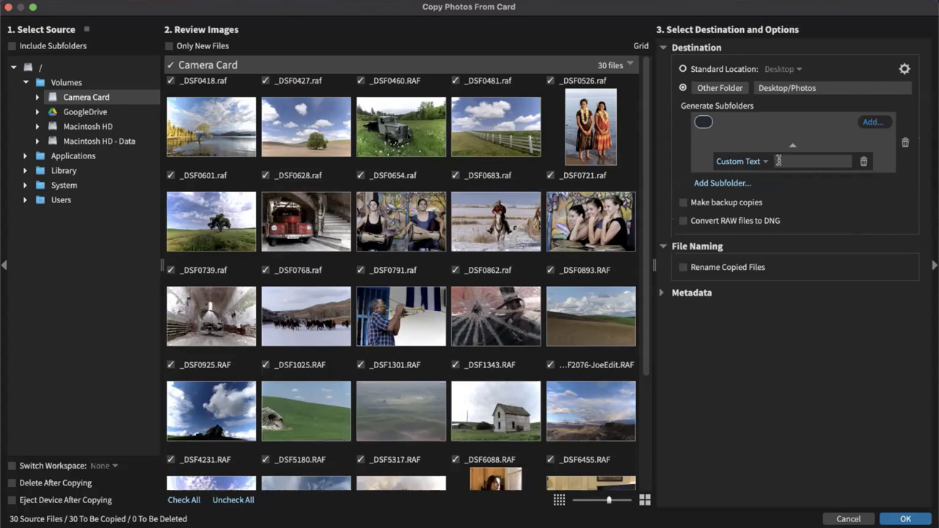
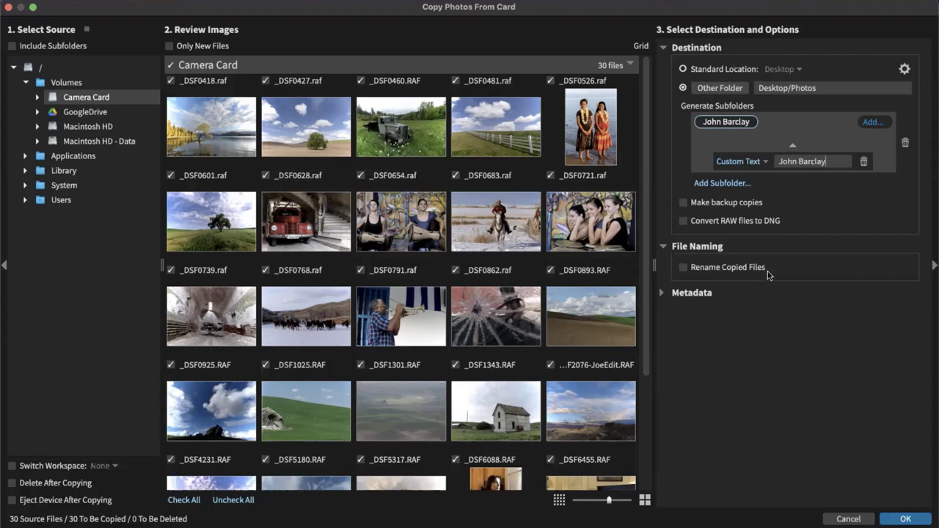
left_click(684, 267)
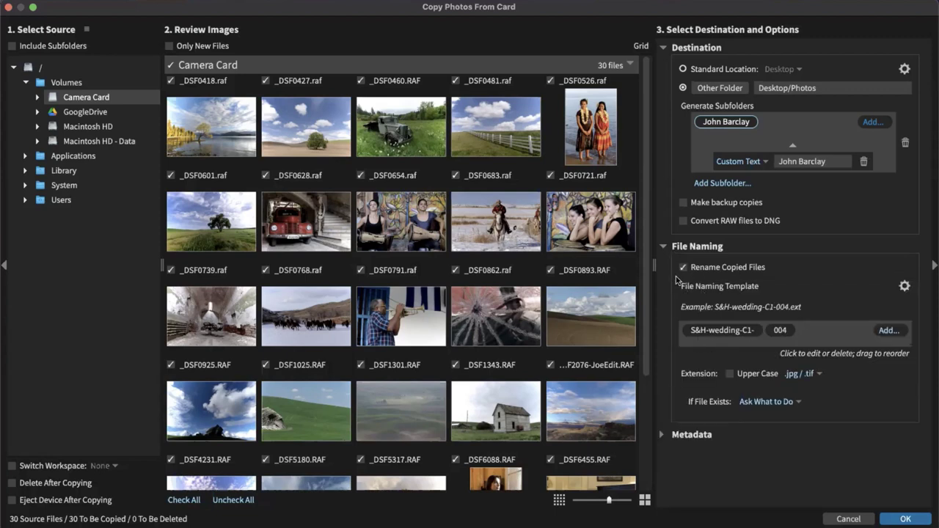
Look at the file naming presets without choosing one, then turn Rename Copied Files back off
left_click(905, 286)
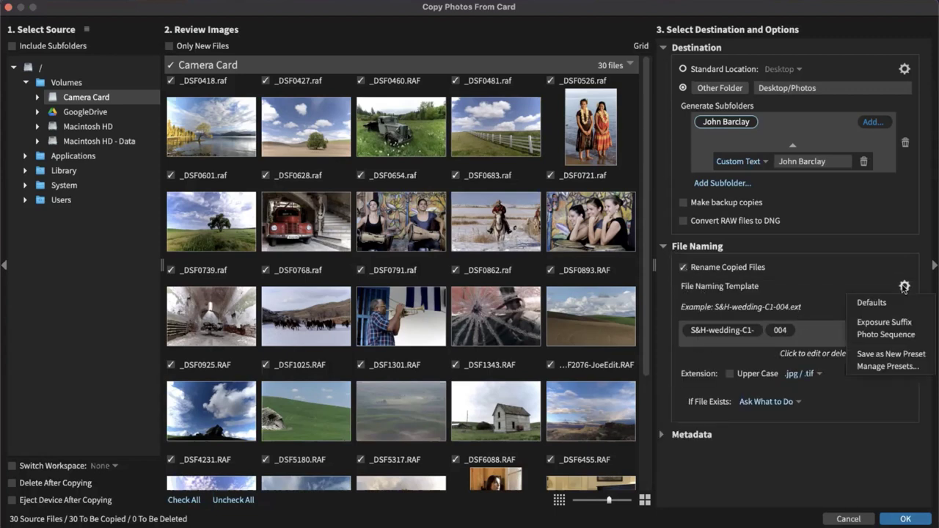
left_click(863, 283)
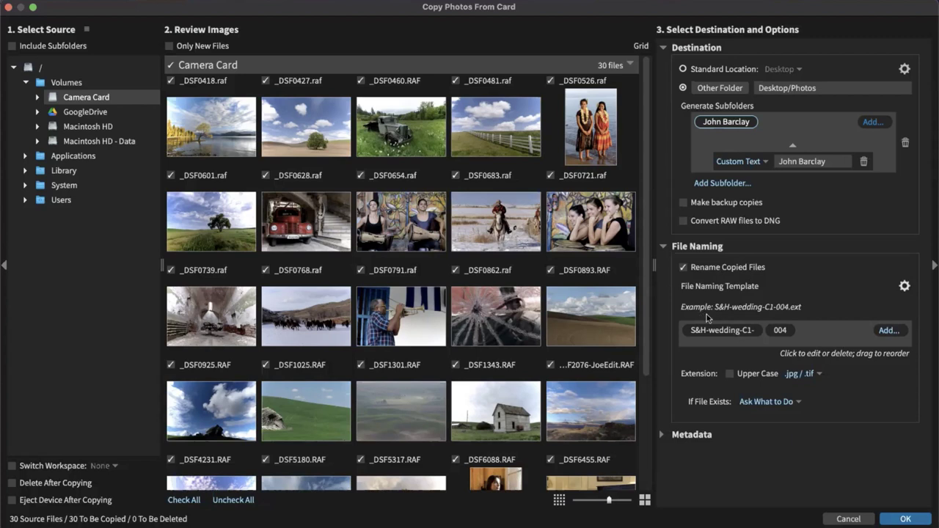
left_click(684, 269)
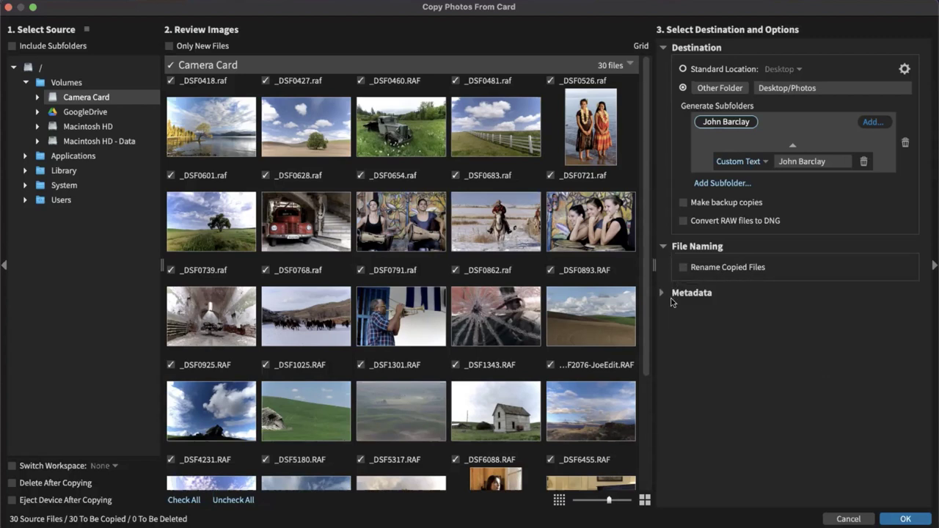
Look through the Metadata options (copyright, keywords, import presets), then leave Apply Metadata unchecked
left_click(665, 294)
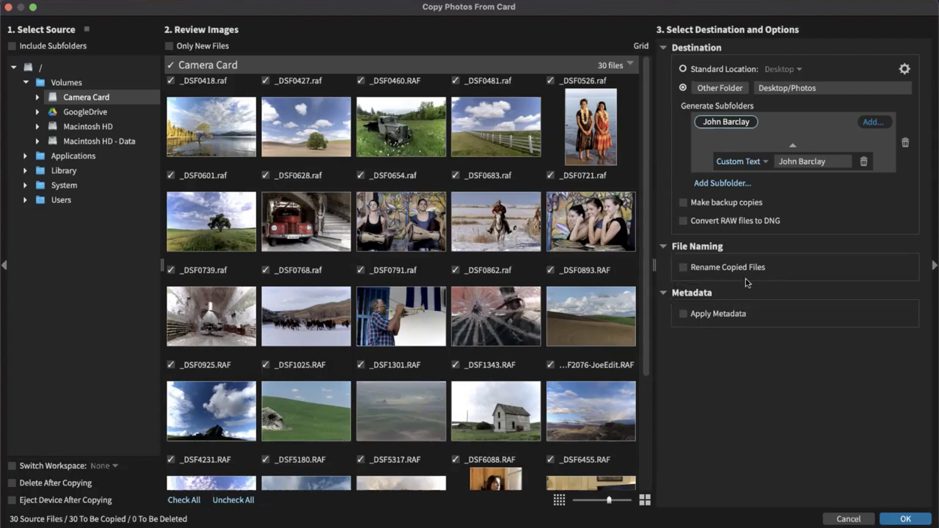
left_click(685, 314)
scroll(817, 345, "down", 1)
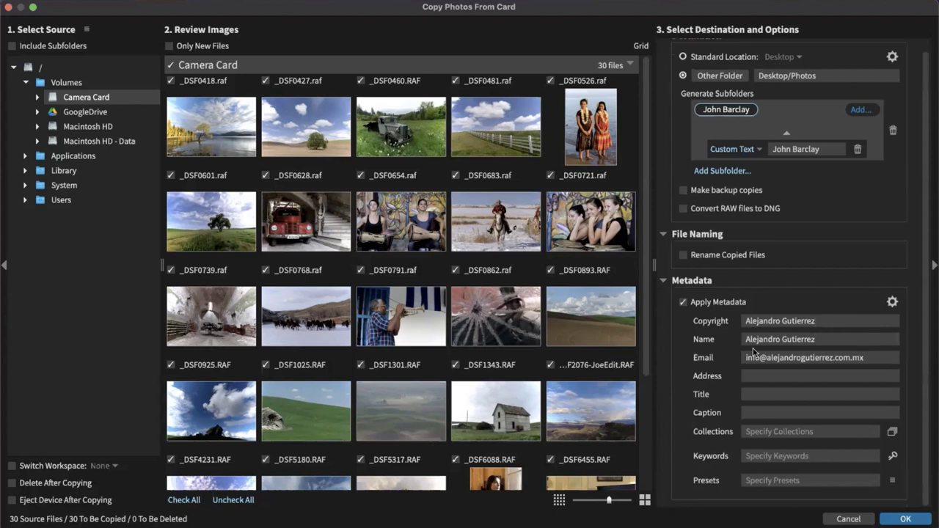
left_click(841, 322)
left_click(894, 456)
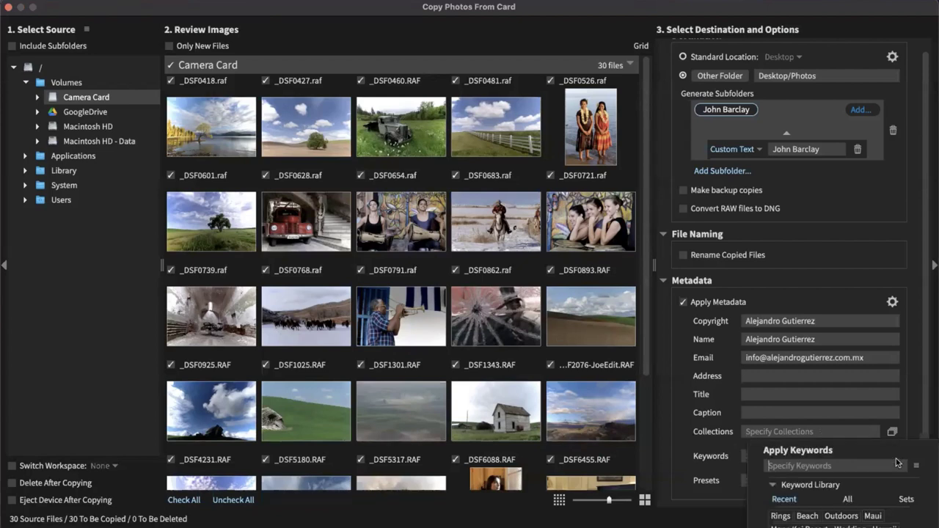
left_click(854, 433)
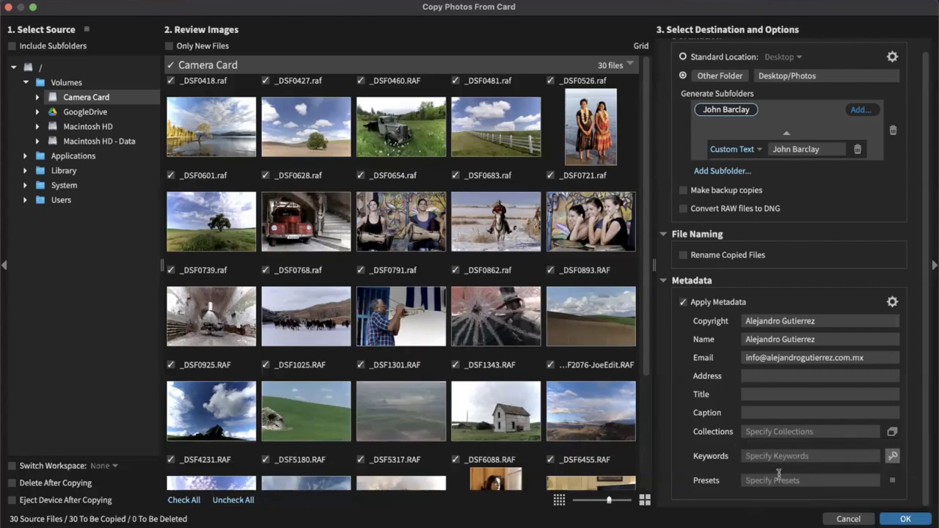
left_click(894, 481)
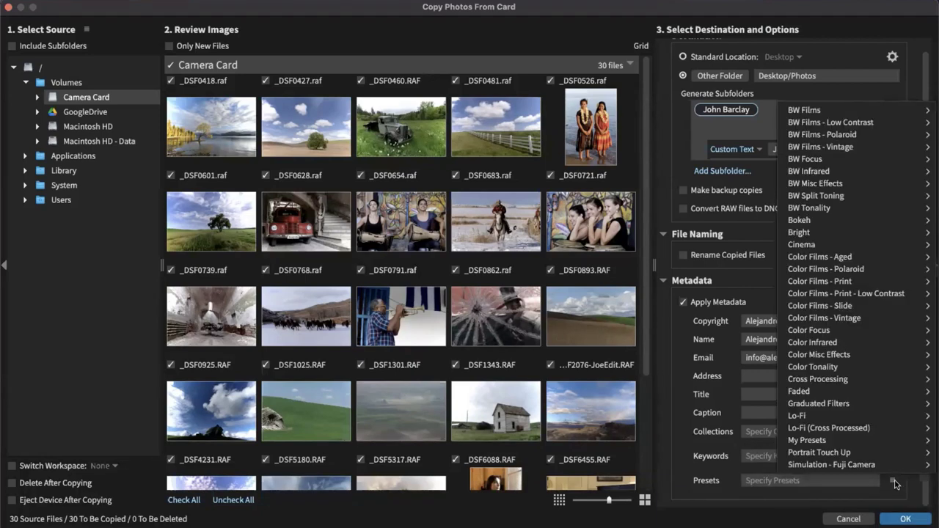
mouse_move(864, 345)
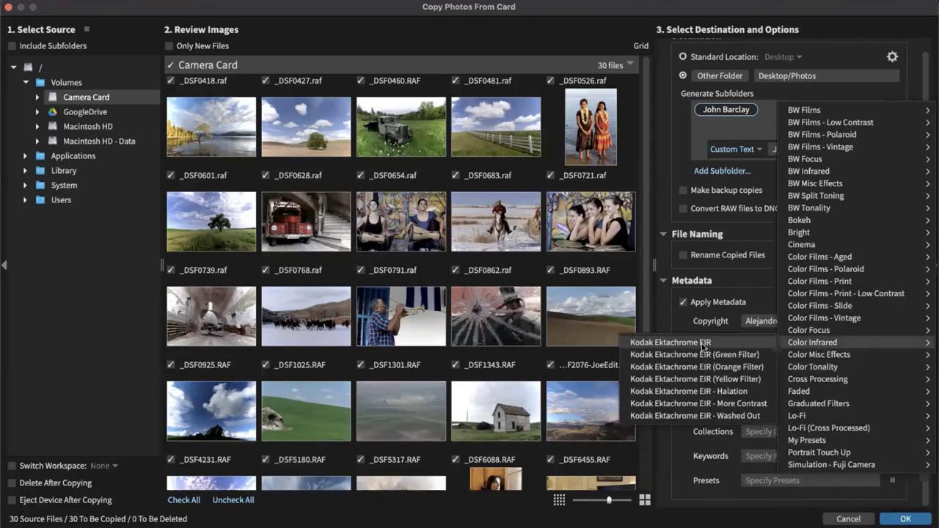
left_click(674, 433)
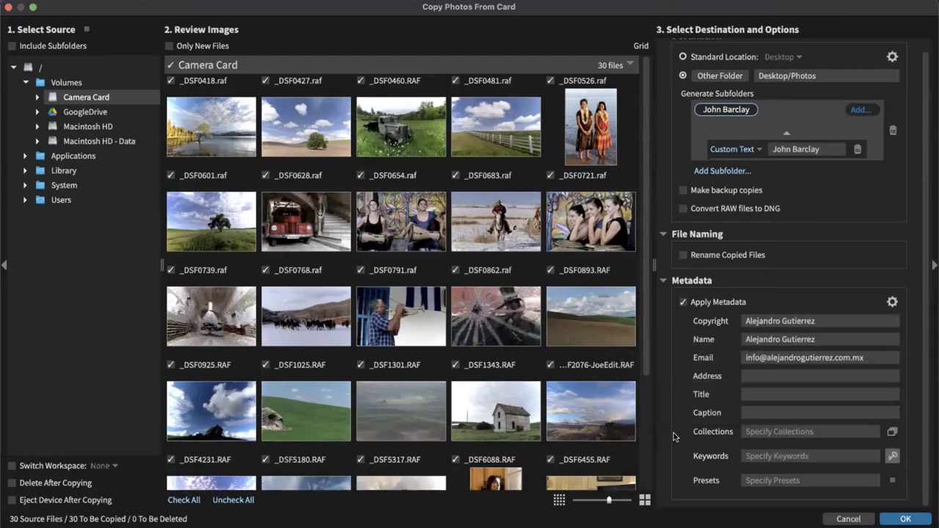
left_click(680, 305)
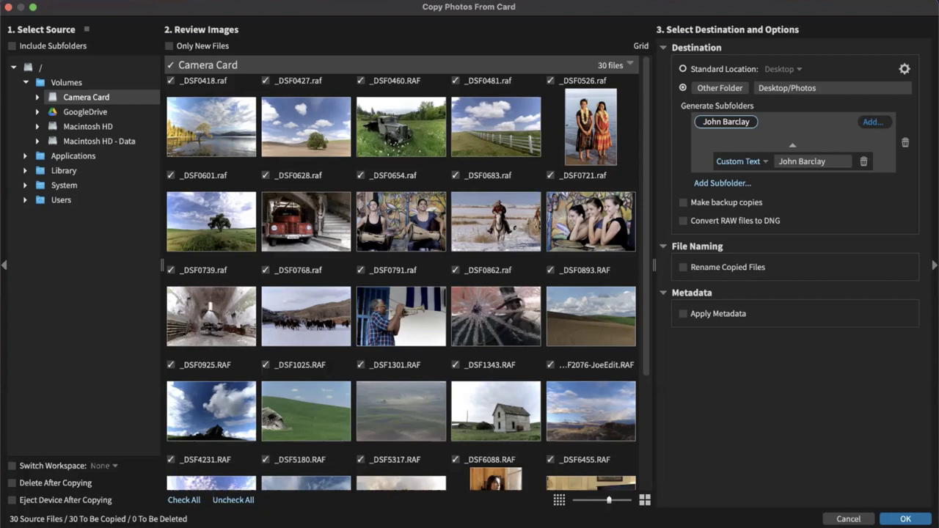
Copy the 30 card photos and move the progress box out of the way
left_click(885, 520)
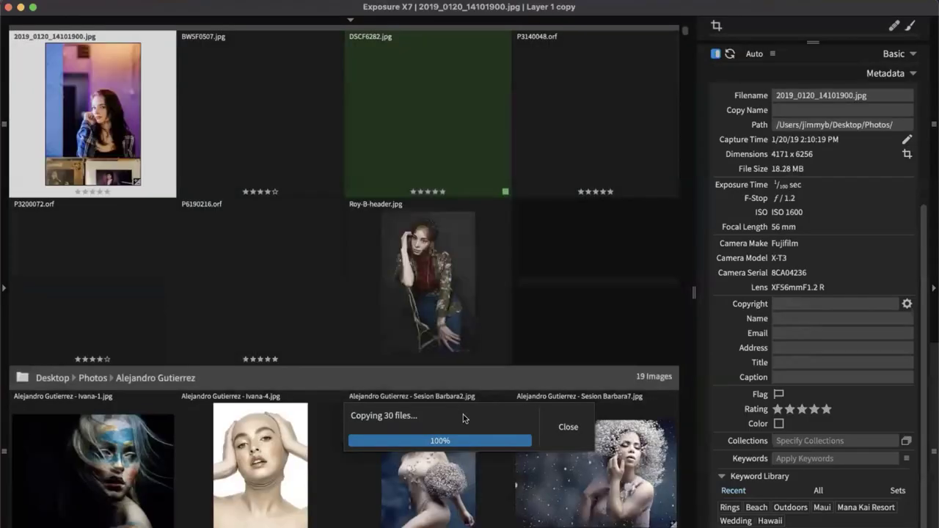
left_click_drag(463, 415, 505, 353)
left_click_drag(535, 277, 427, 339)
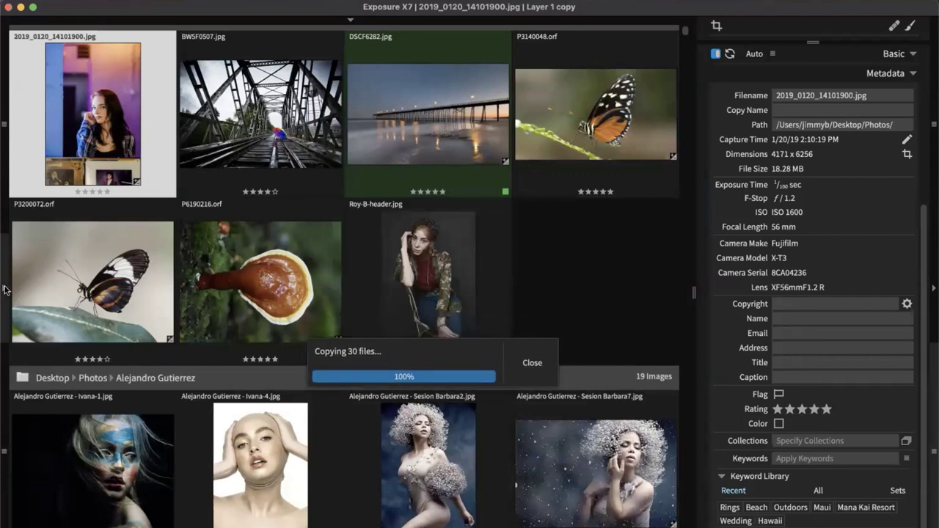
Show the Folders panel and select the new photographer-name subfolder under Desktop/Photos
left_click(3, 290)
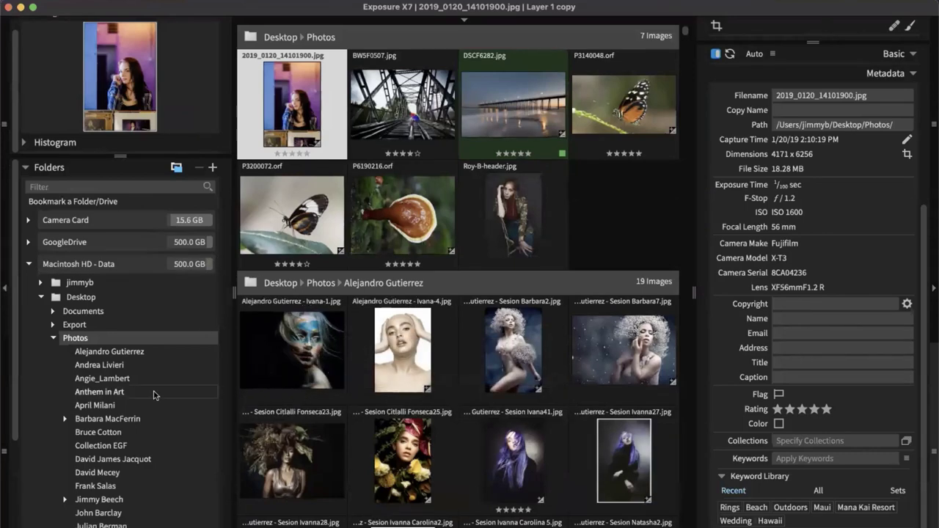
scroll(154, 395, "down", 5)
left_click(117, 403)
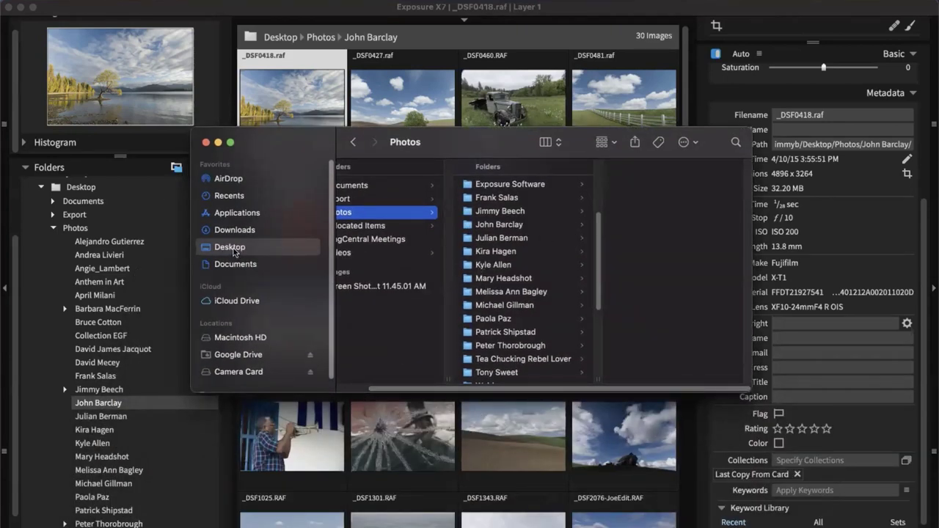
In Finder, open the imported folder and browse Exposure Software > Exposure X7 to see the .exposurex7 edit files
left_click(481, 227)
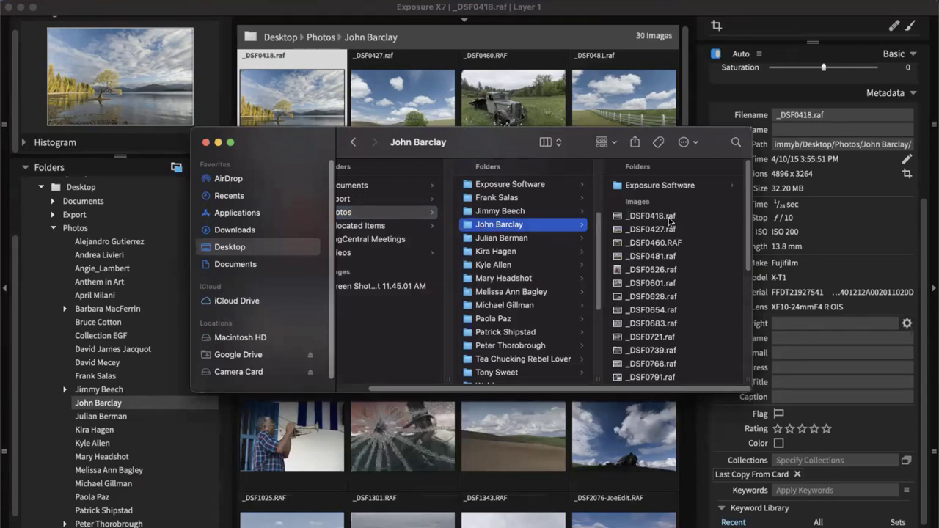
scroll(670, 220, "down", 5)
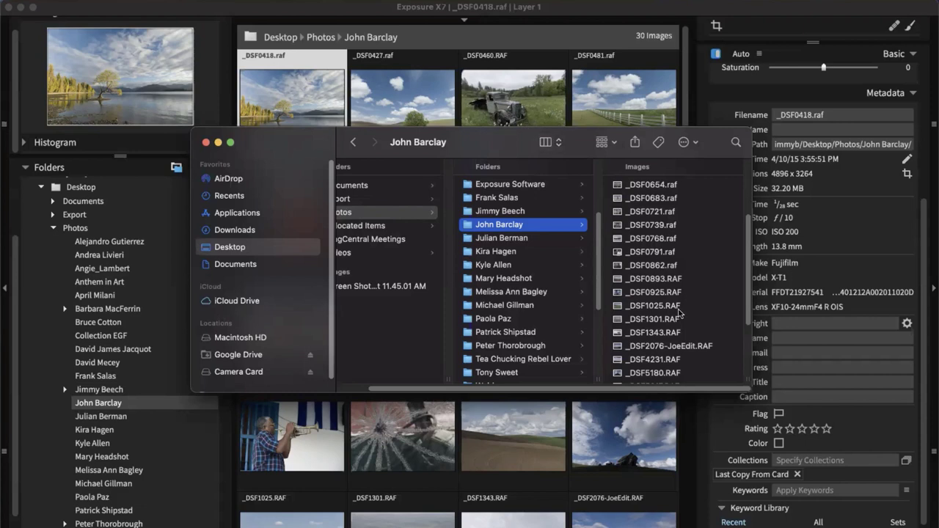
scroll(680, 314, "up", 5)
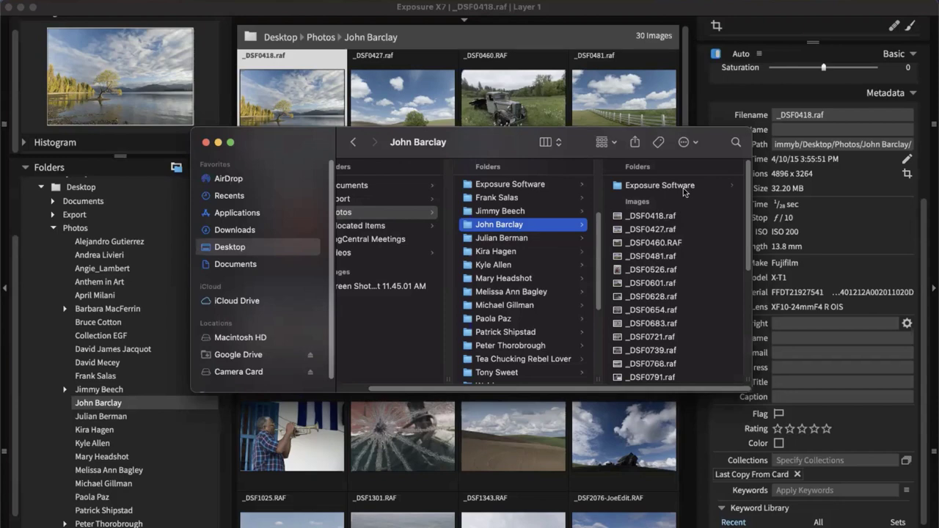
left_click(683, 186)
left_click(683, 186)
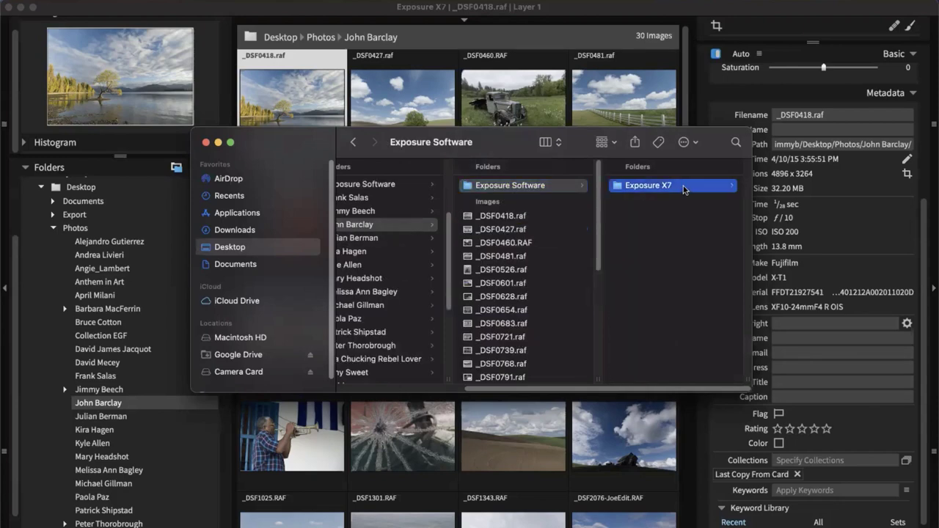
scroll(690, 294, "down", 1)
scroll(687, 305, "up", 1)
Return to the imported folder and preview _DSF0427.raf with its file info
key("Left")
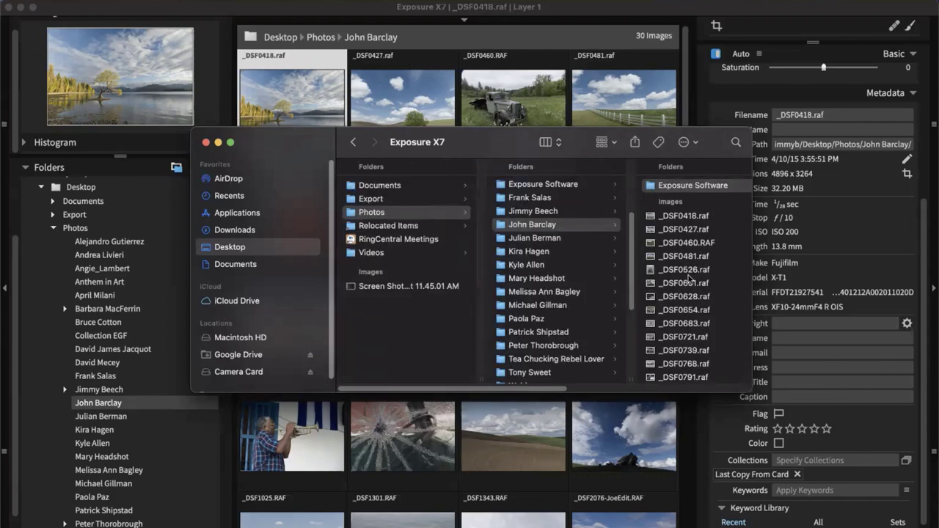
left_click(683, 232)
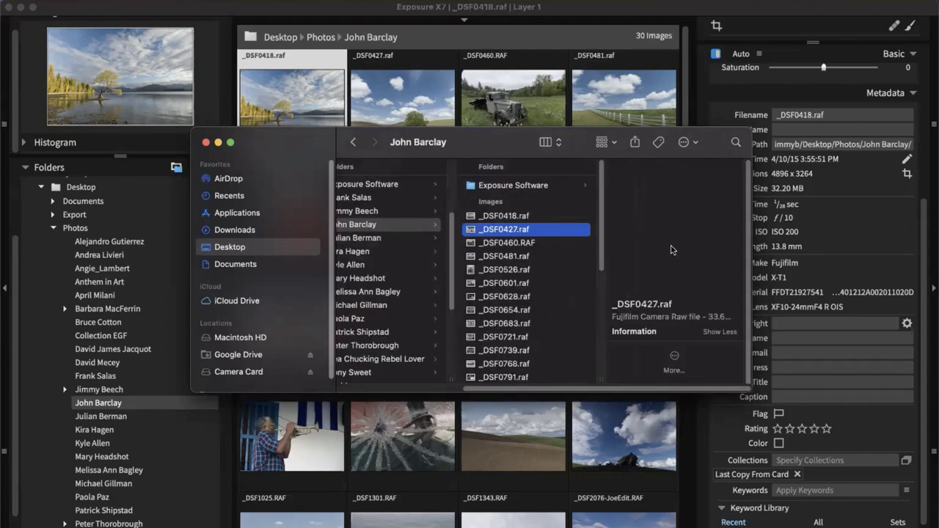
left_click_drag(562, 391, 449, 396)
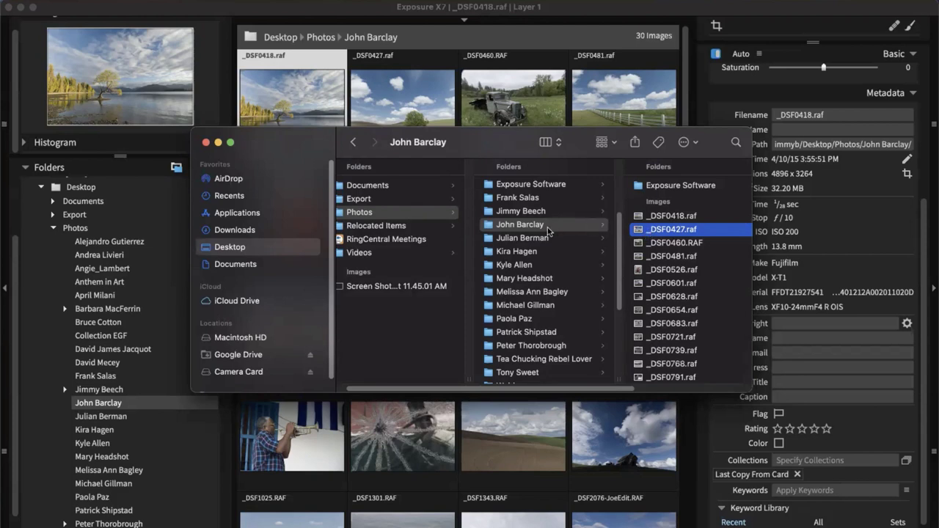
left_click_drag(532, 229, 428, 316)
Bring Exposure X7 in front of Finder and leave the Culling workspace selected
left_click(677, 12)
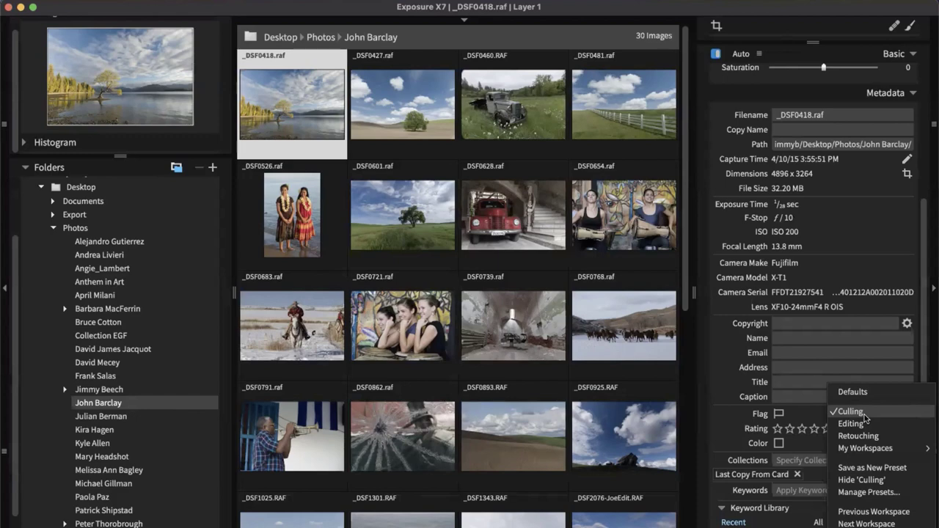
left_click(865, 415)
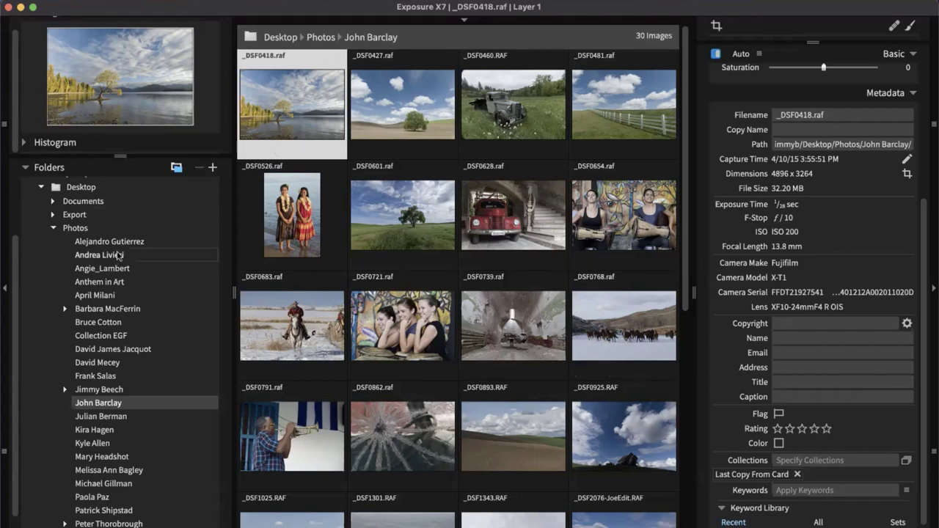
scroll(88, 227, "up", 2)
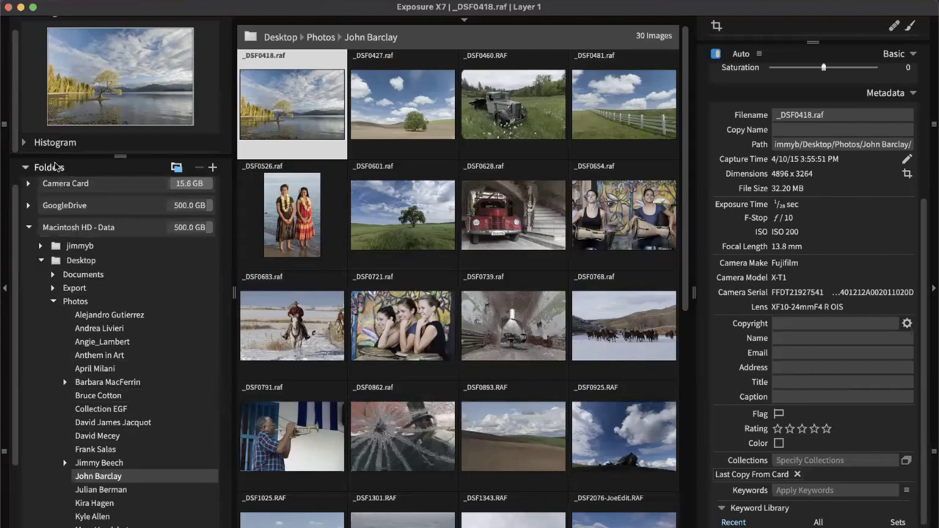
mouse_move(539, 206)
left_click(82, 262)
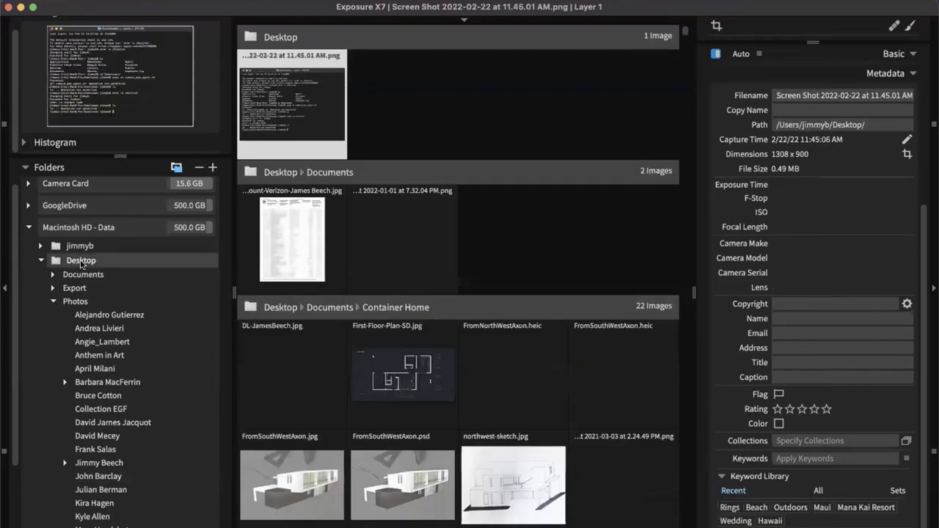
left_click(85, 303)
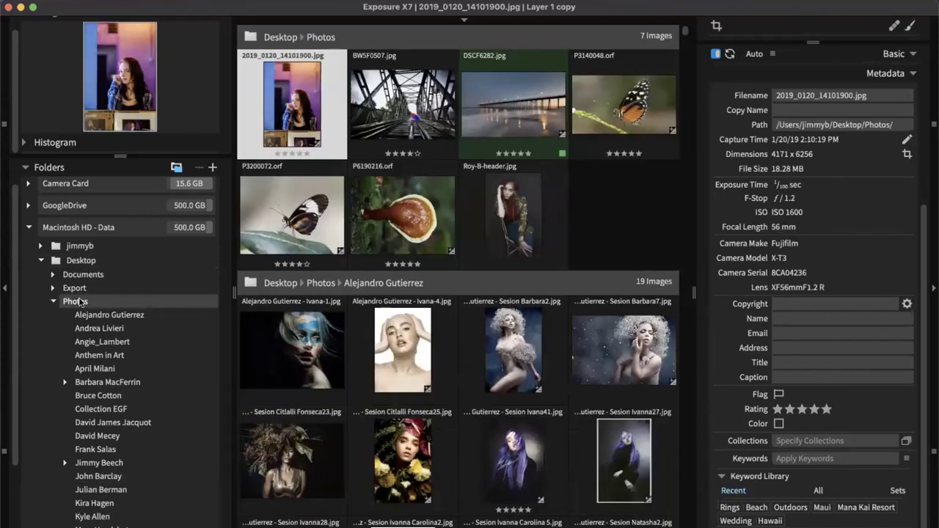
left_click(98, 477)
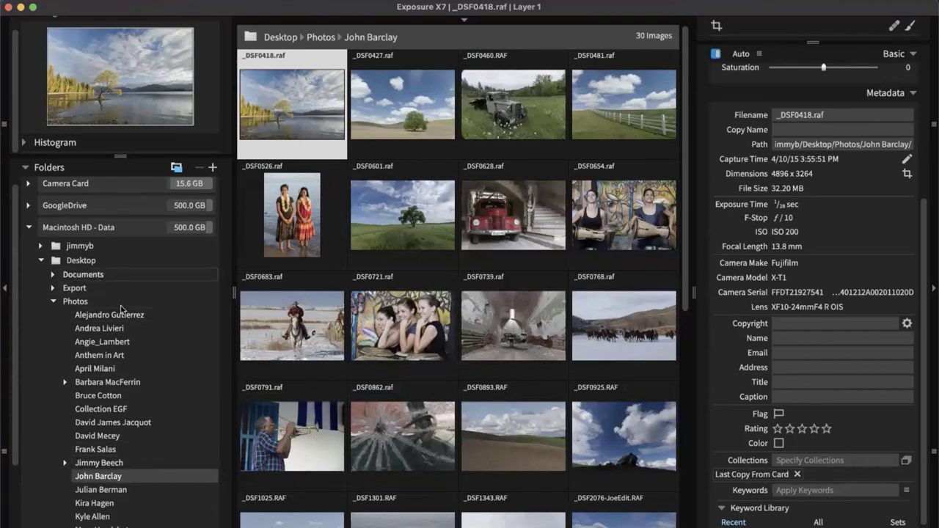
scroll(168, 334, "down", 5)
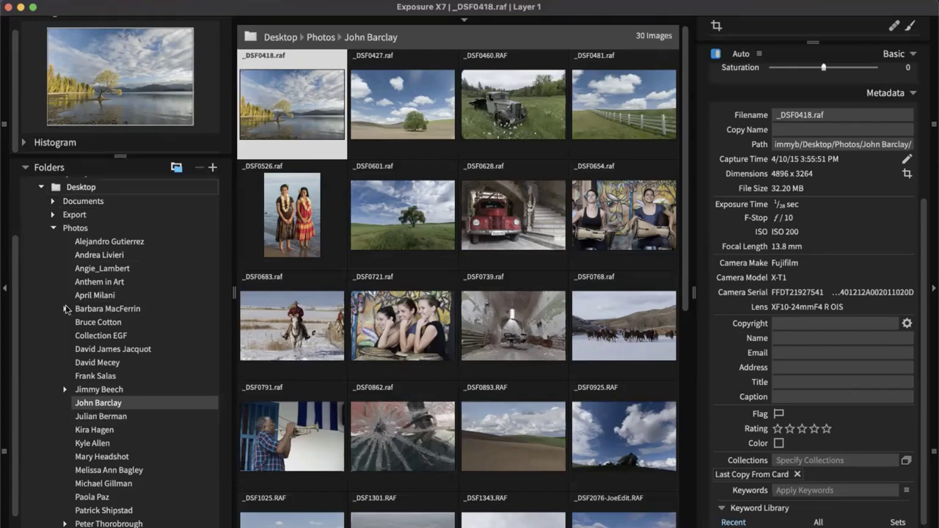
Collapse and reopen the folder tree, then scroll down to the Collections list with Last Copy From Card
left_click(46, 171)
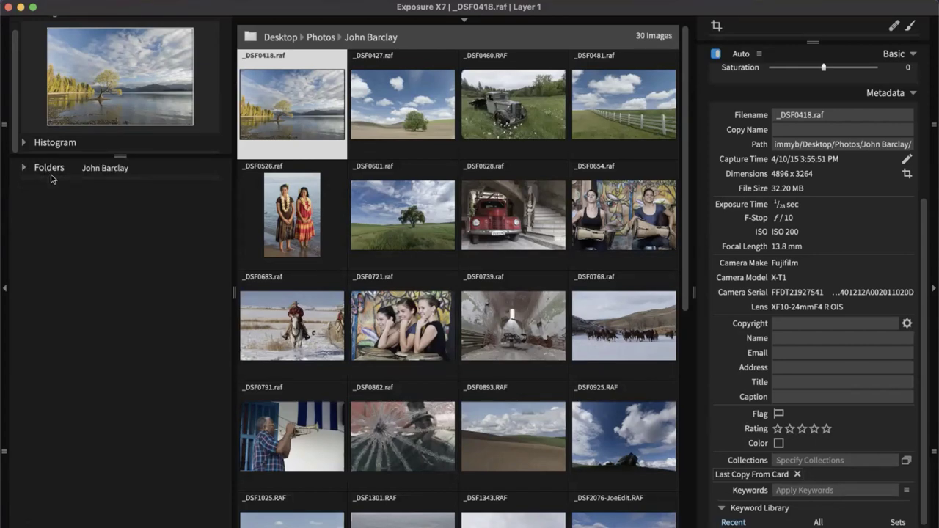
left_click(42, 168)
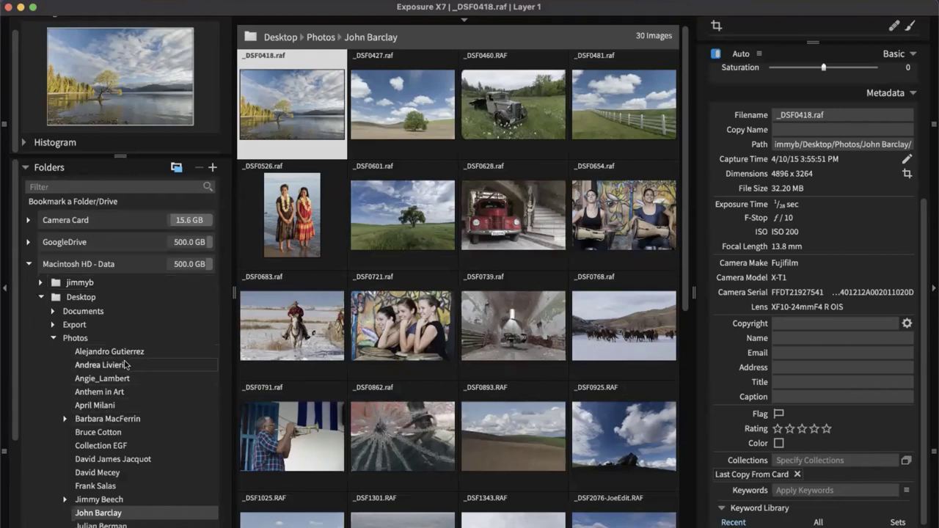
scroll(125, 365, "down", 5)
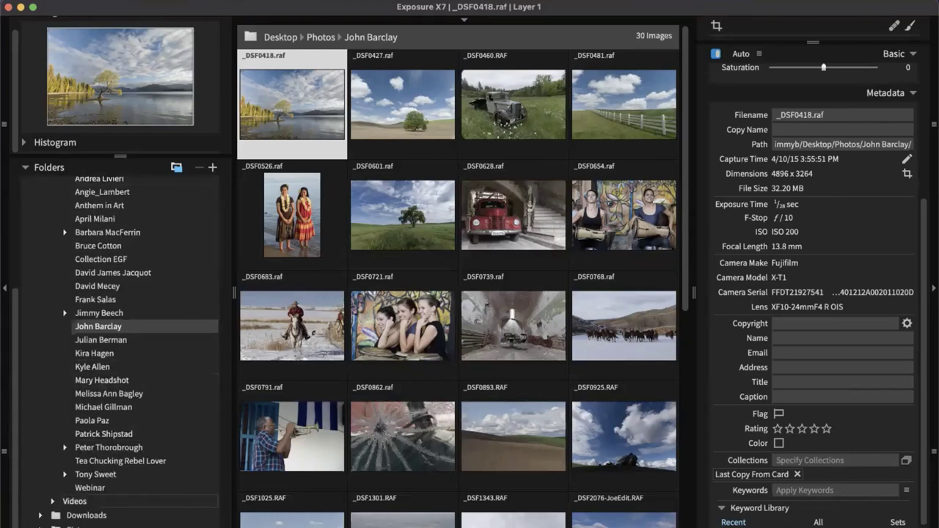
scroll(41, 433, "down", 4)
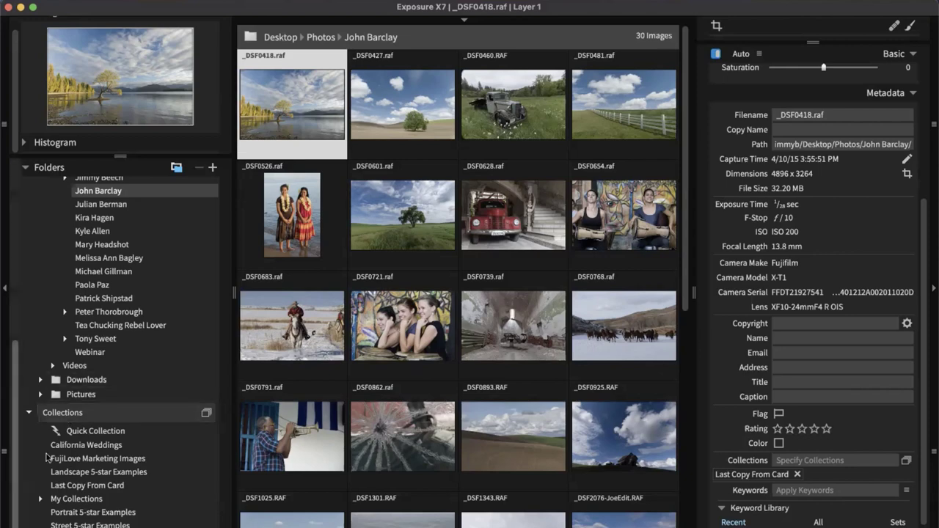
Collapse Collections and browse the photographer-name folder's 30 thumbnails with _DSF0418.raf's metadata shown
left_click(67, 415)
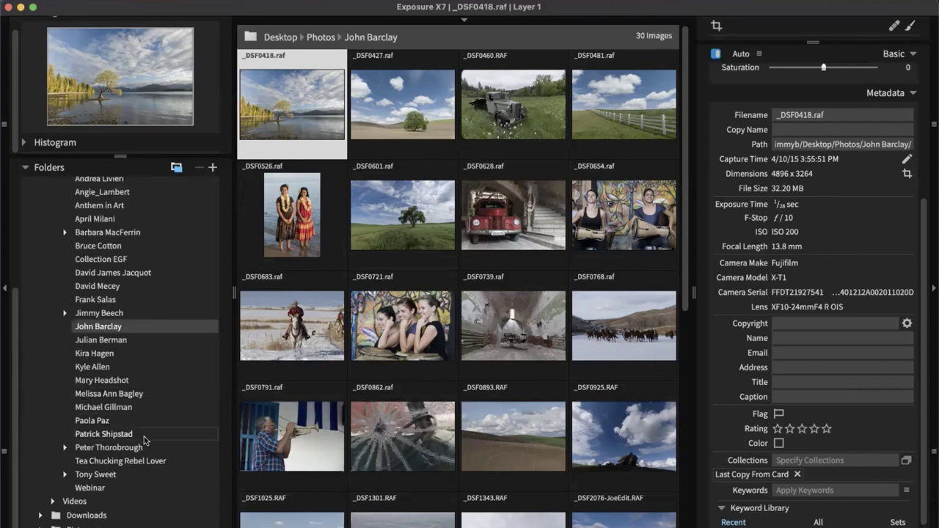
scroll(183, 440, "up", 5)
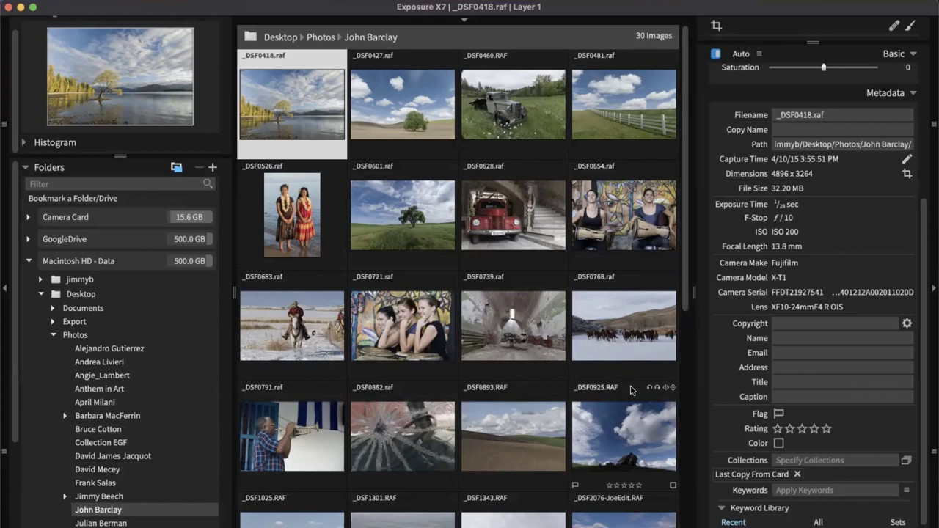
scroll(532, 380, "down", 2)
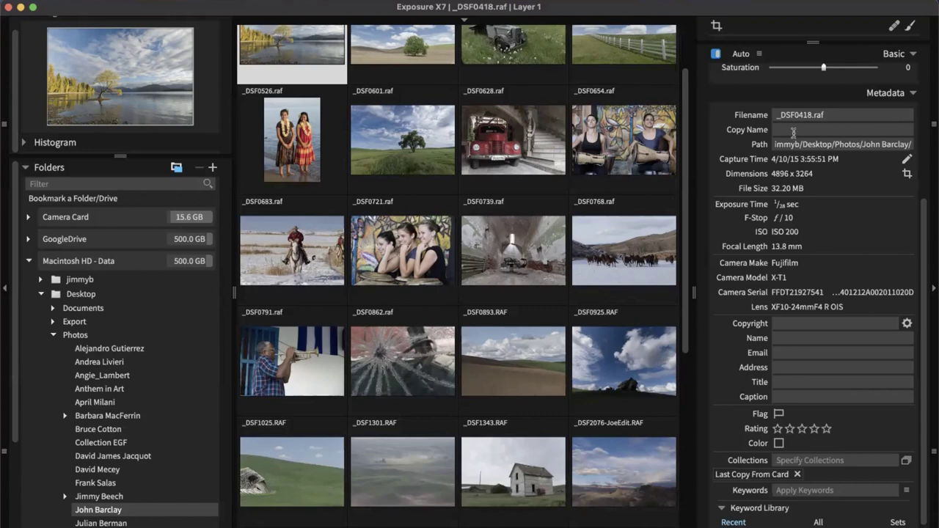
scroll(463, 307, "up", 2)
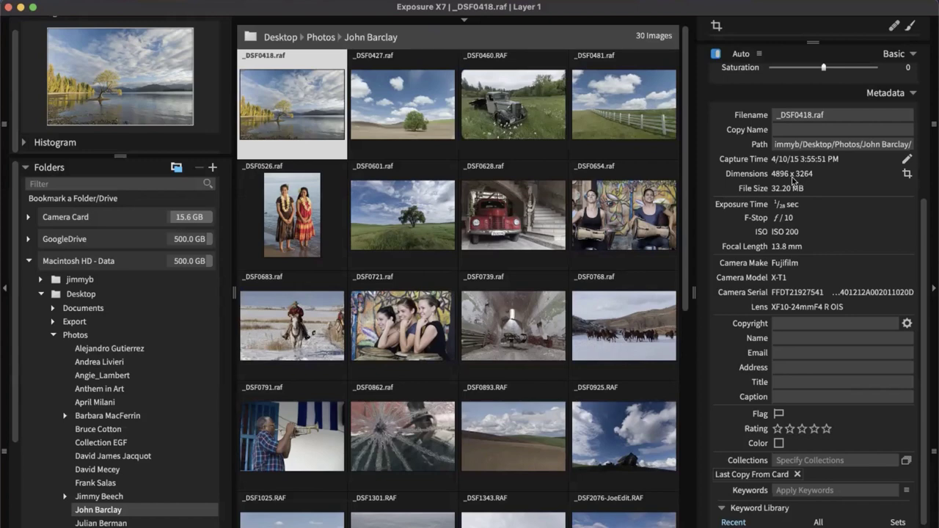
mouse_move(501, 265)
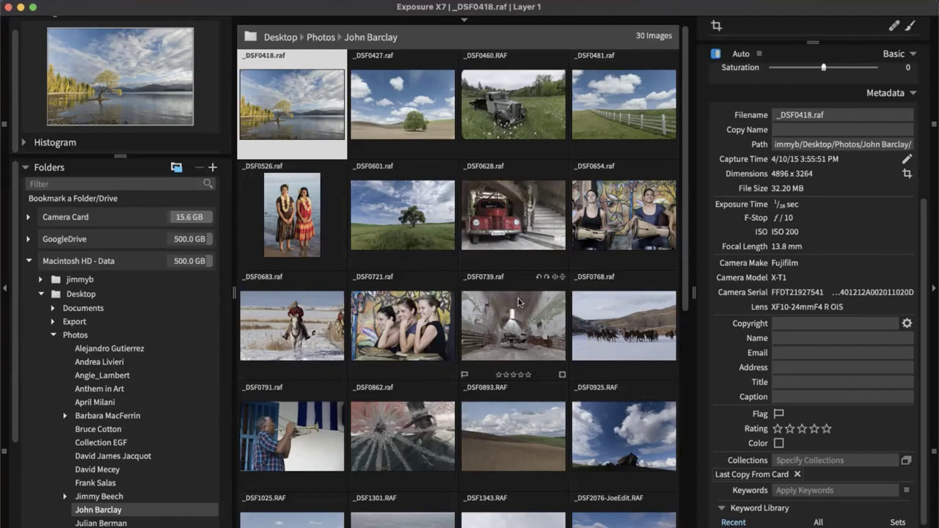
mouse_move(634, 374)
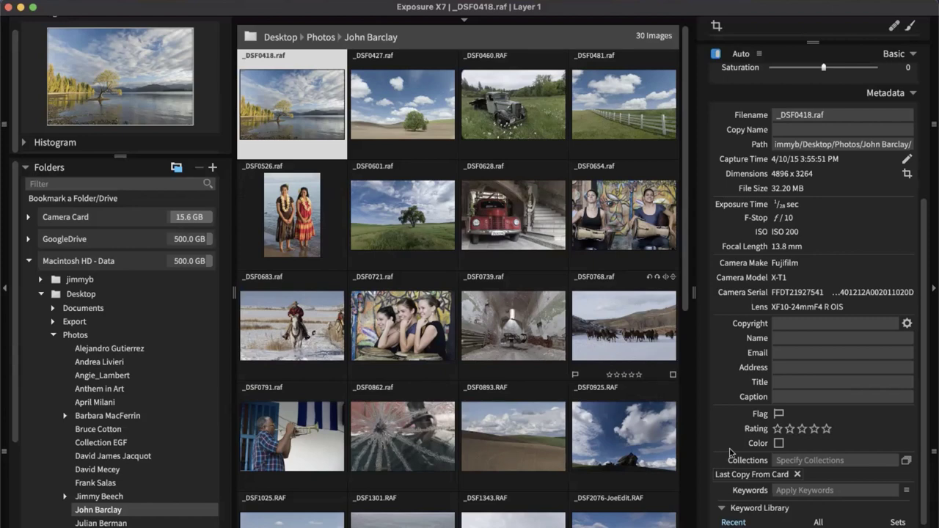
scroll(799, 277, "down", 2)
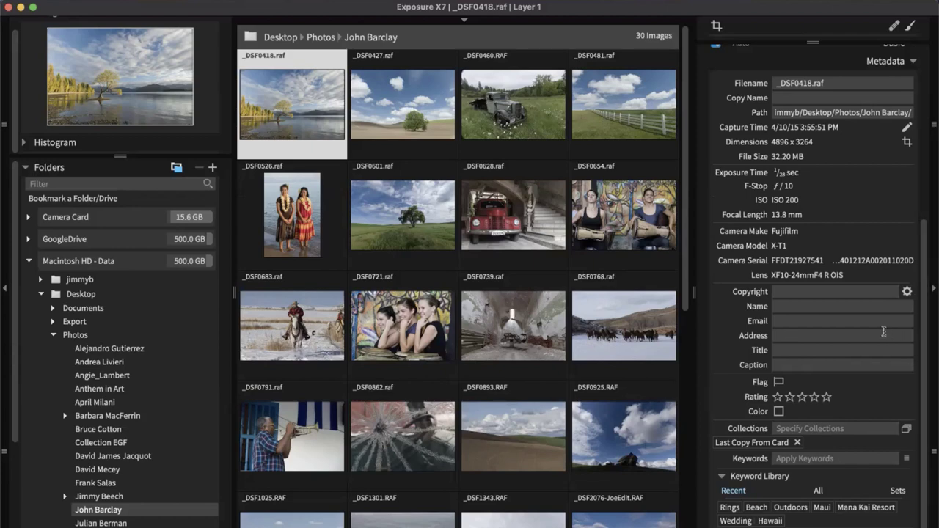
Collapse the Metadata panel, reopen it, then collapse it again so the grid fills the full width
left_click(932, 292)
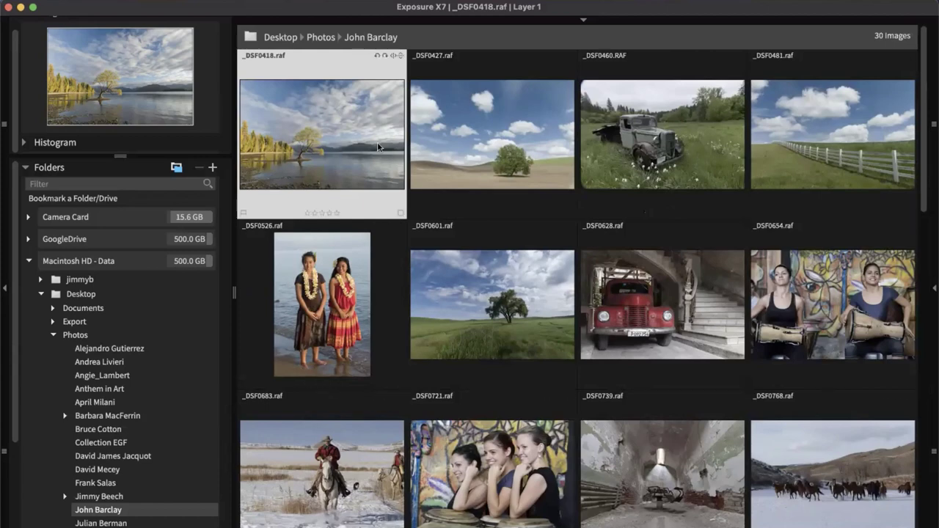
left_click(934, 289)
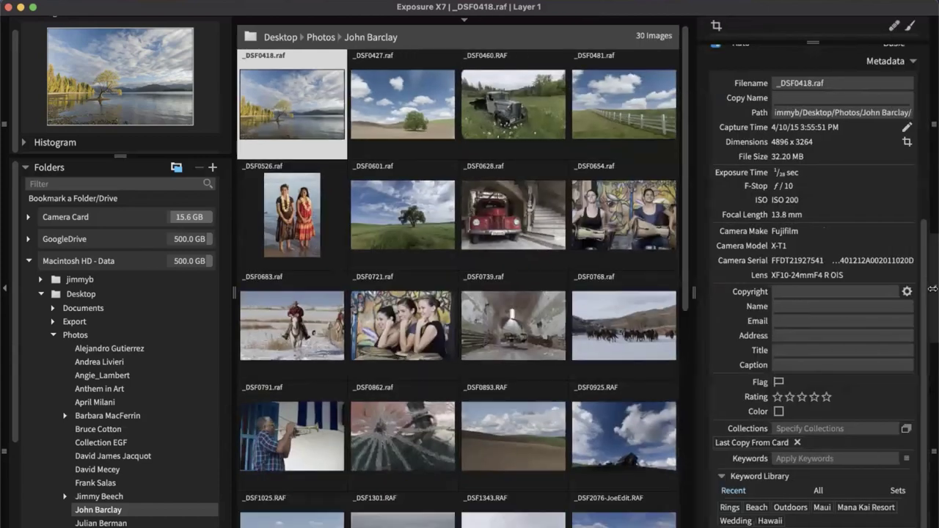
left_click(932, 289)
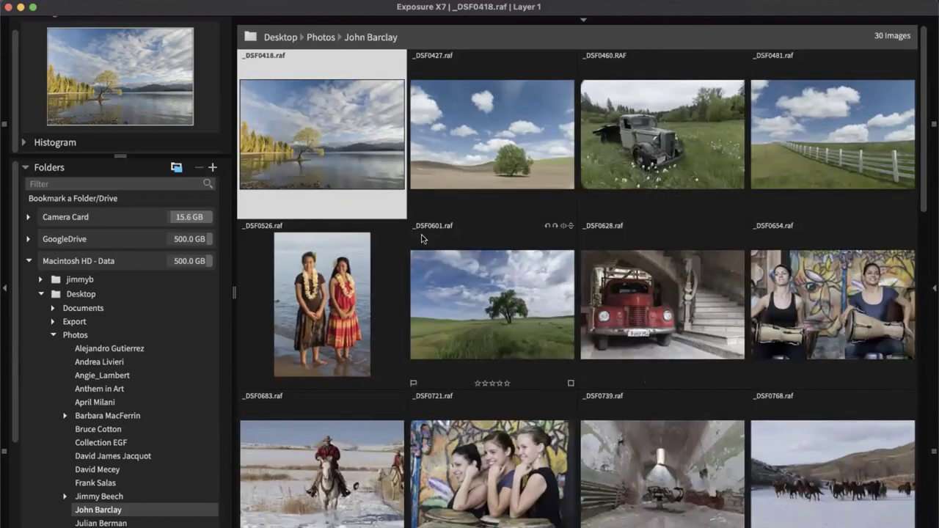
Open _DSF0418.raf in Loupe view, browse the filmstrip and return, then hide the folders panel
double_click(357, 142)
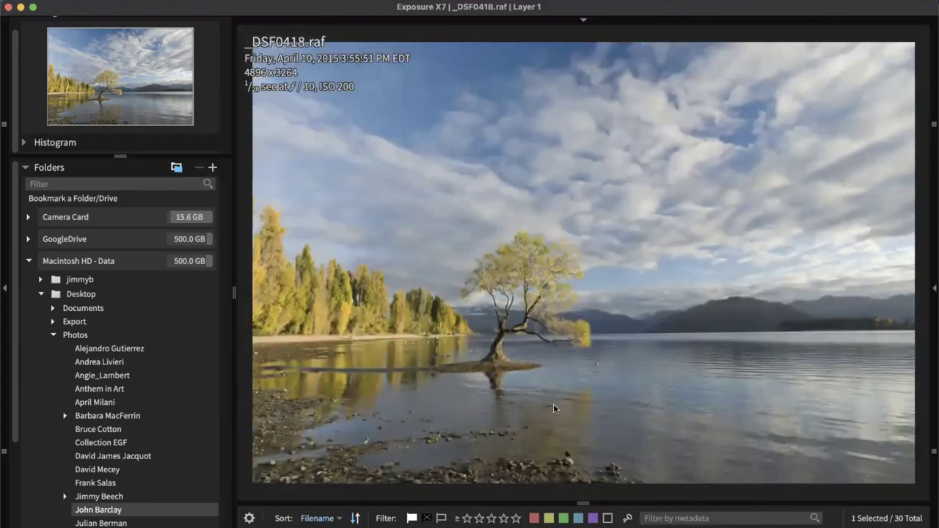
mouse_move(620, 524)
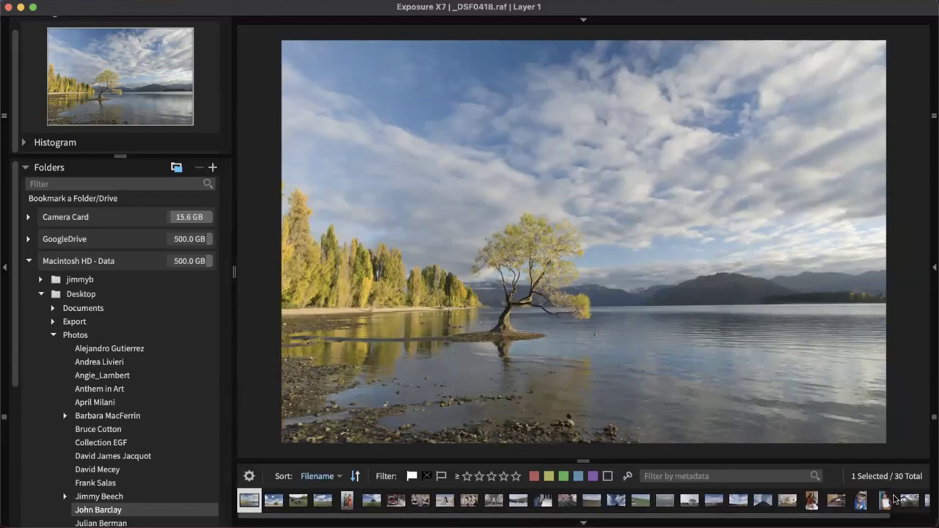
key("Right")
key("Right")
key("Right")
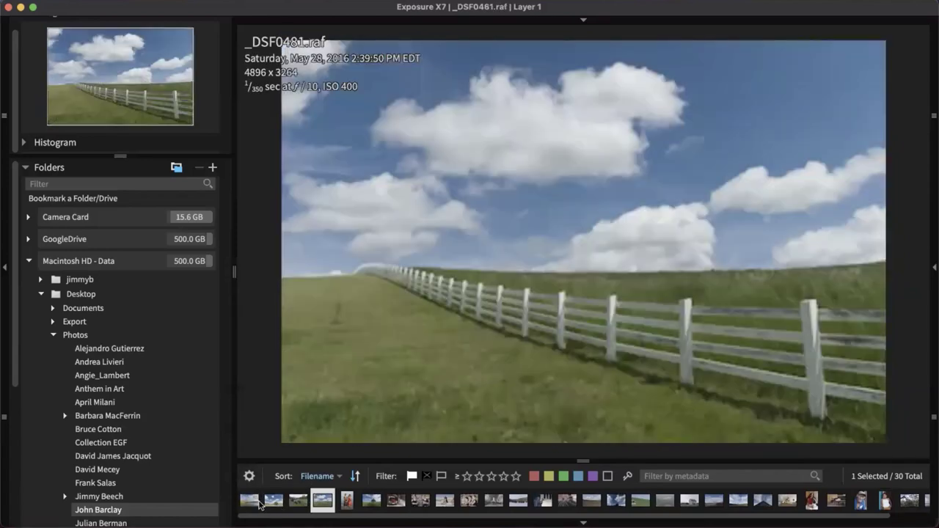
left_click(252, 503)
key("Right")
key("Right")
key("Left")
key("Left")
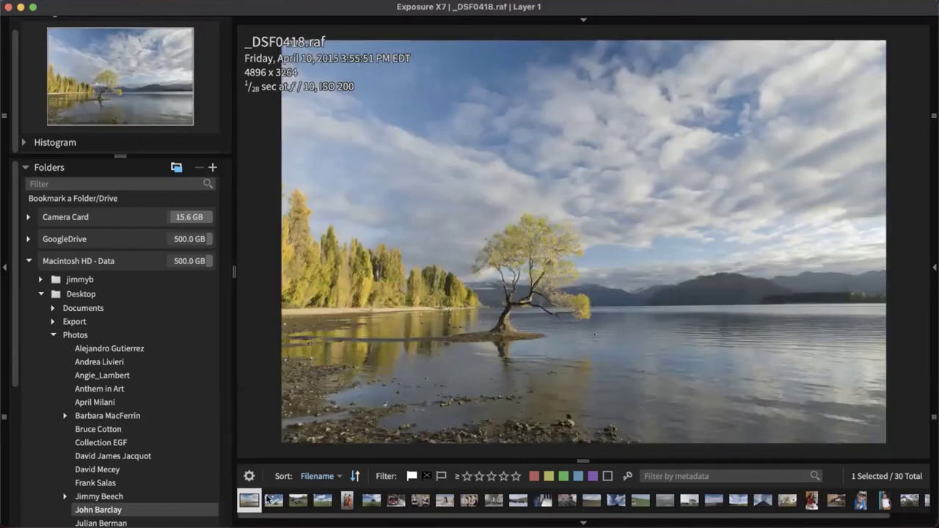
left_click(4, 267)
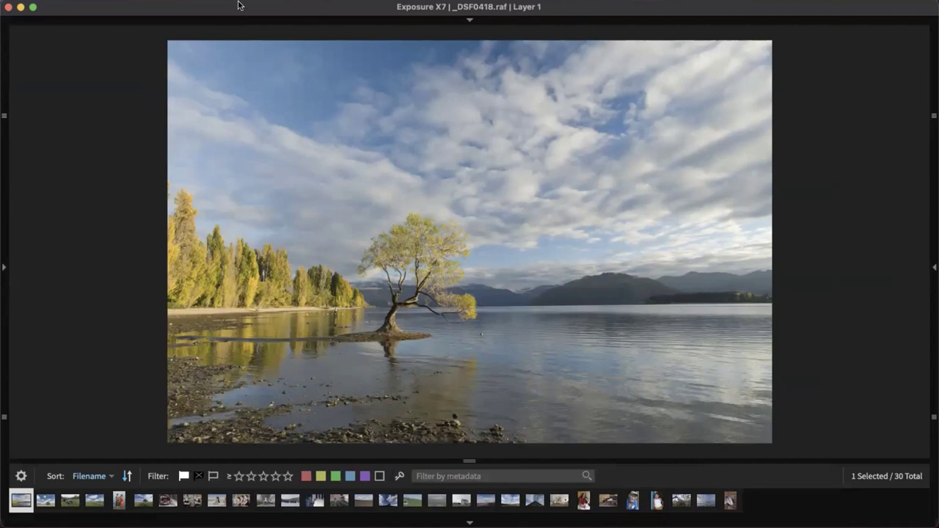
Open the View menu and slide across to the Help menu's options
left_click(196, 1)
mouse_move(199, 3)
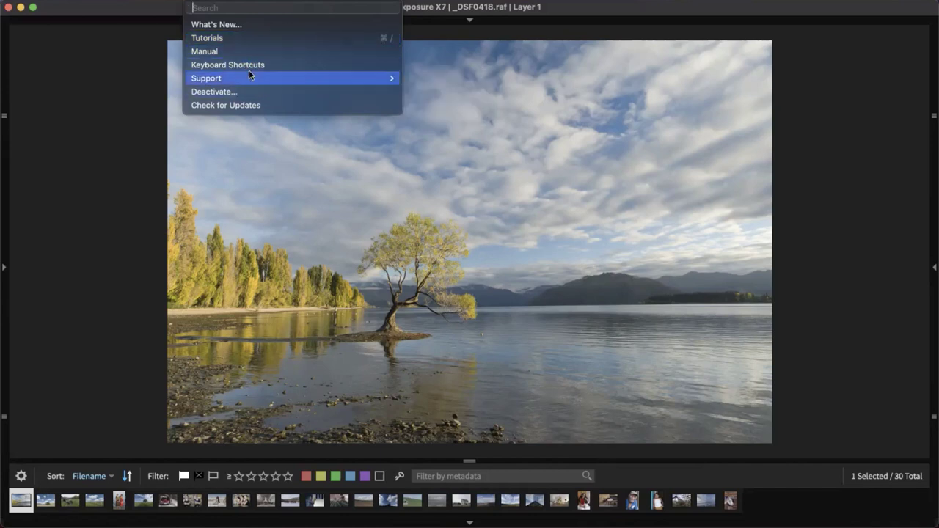
Dismiss the Help menu and drag the filmstrip divider up to enlarge its named thumbnails
left_click(806, 209)
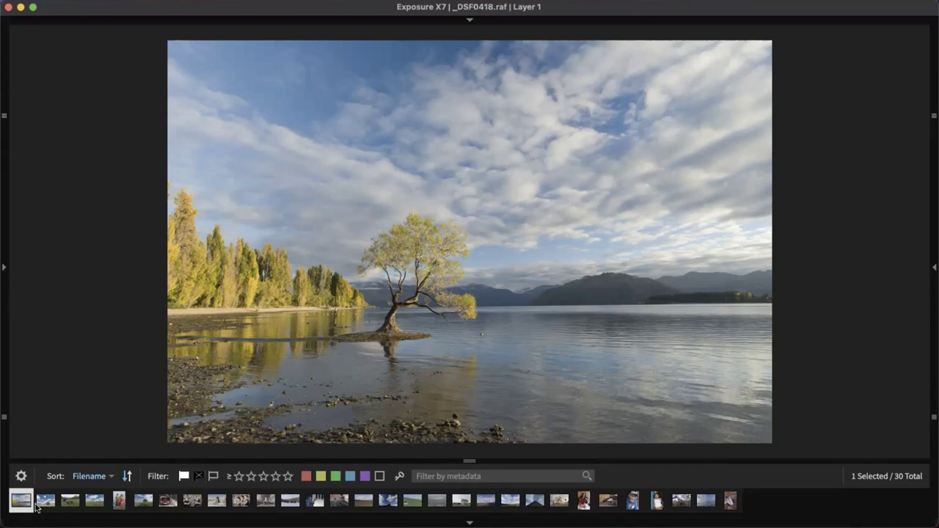
left_click_drag(453, 463, 459, 386)
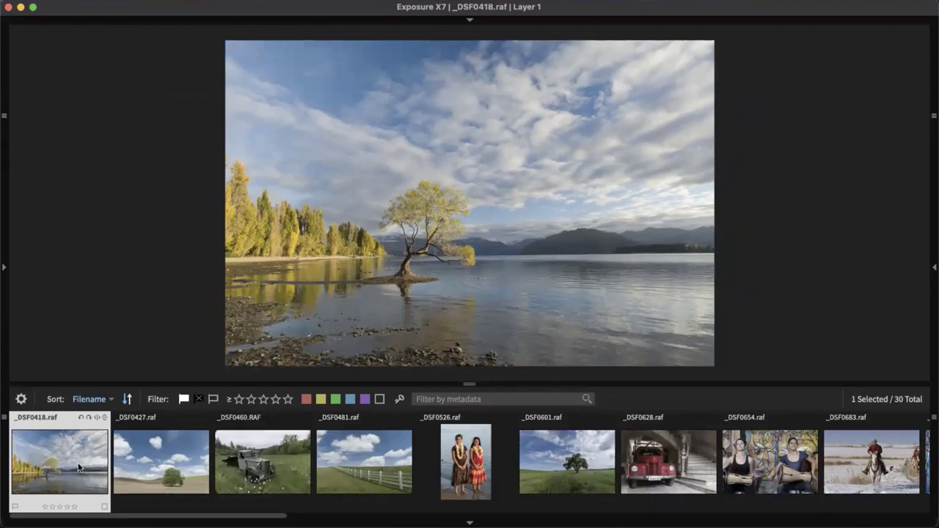
Set a flag on the lake photo _DSF0418's filmstrip thumbnail
left_click(263, 400)
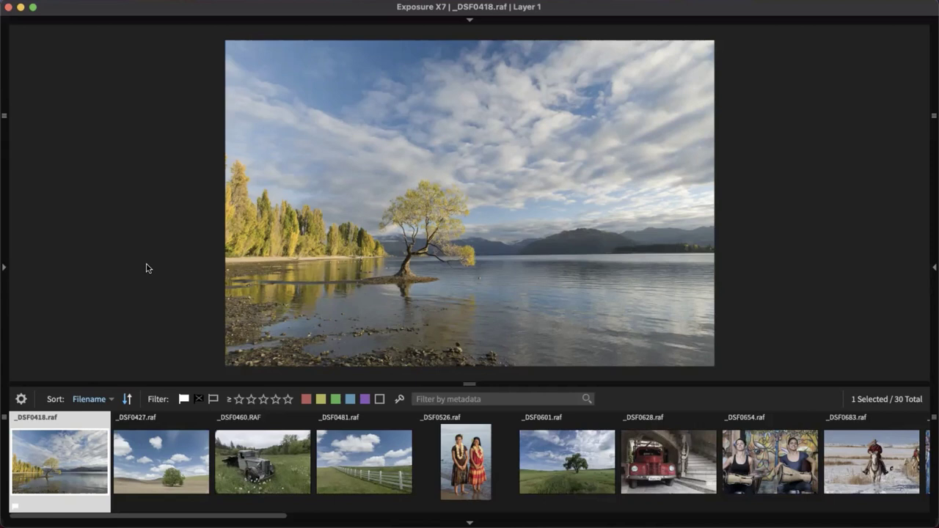
Pick _DSF0427, reject the truck photo _DSF0460, and reject then unflag the fence photo _DSF0481
key("Right")
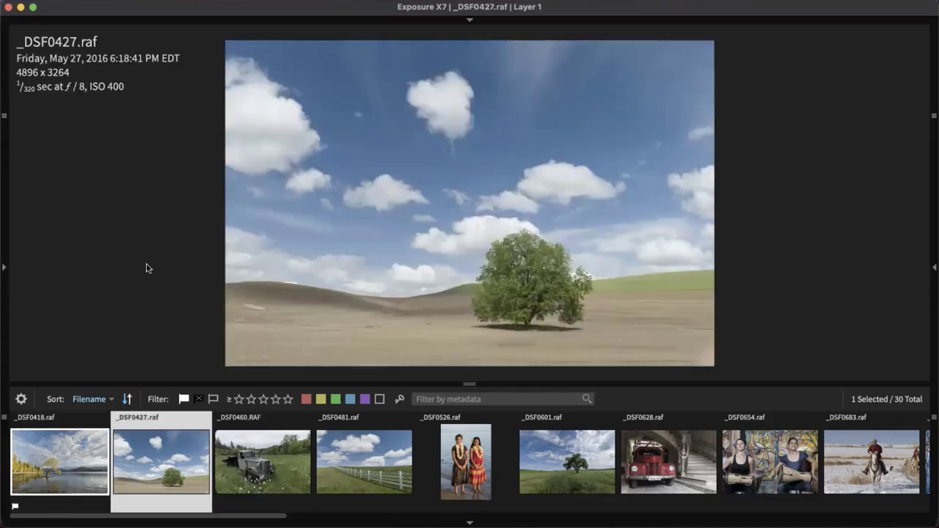
key("p")
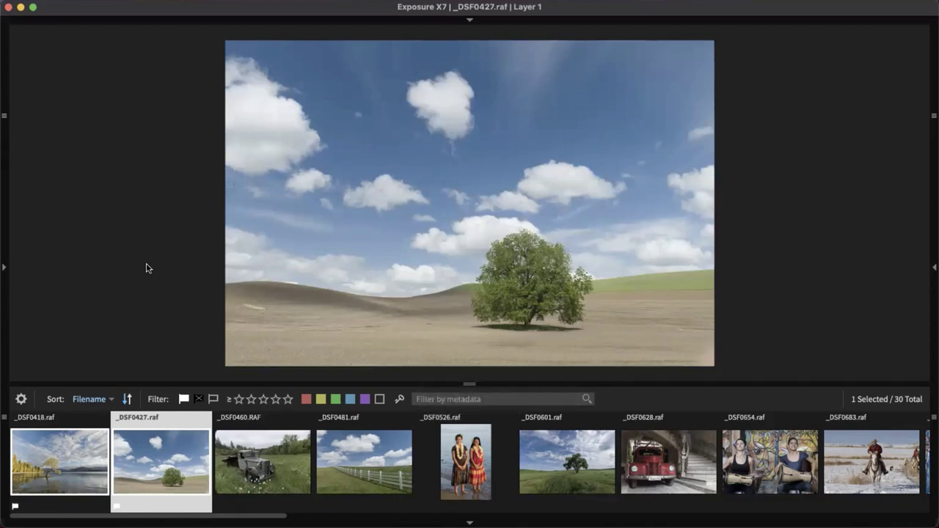
key("Right")
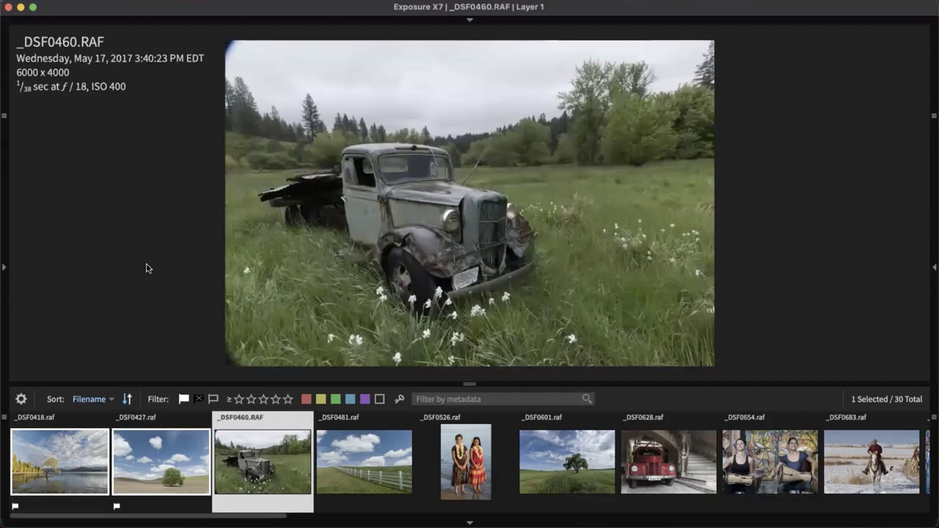
key("x")
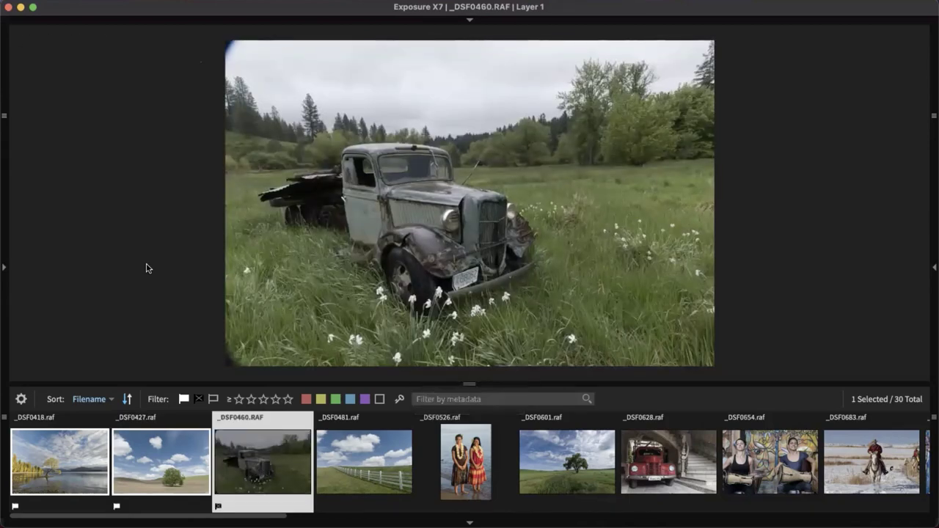
key("Right")
key("x")
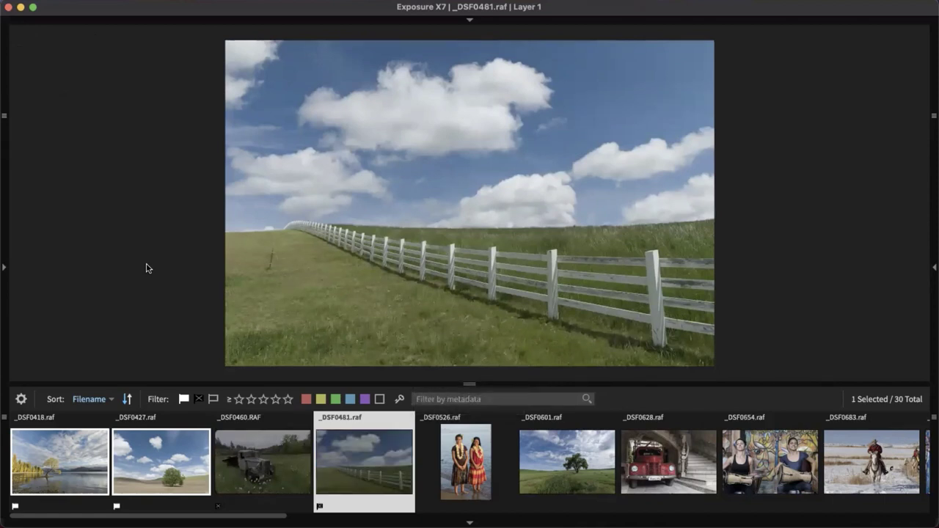
key("u")
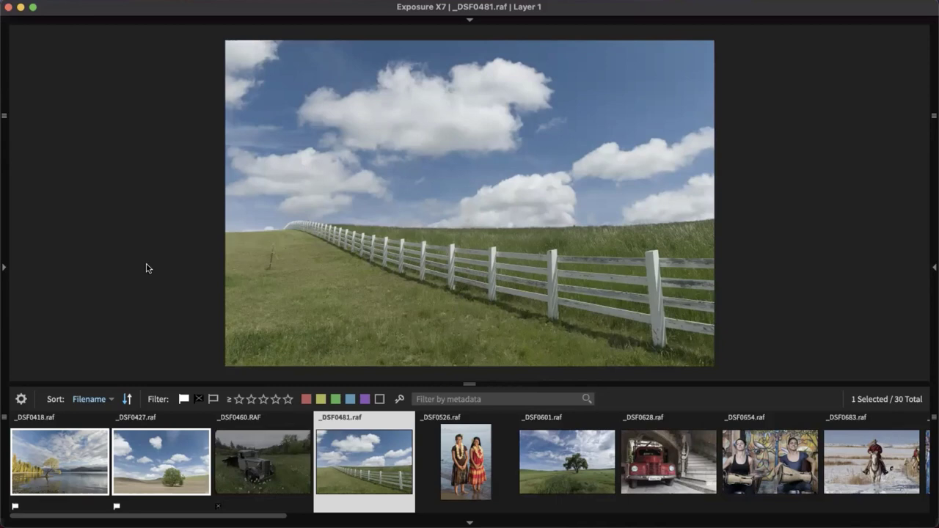
key("Right")
key("Right")
key("Right")
key("Right")
key("Right")
key("Right")
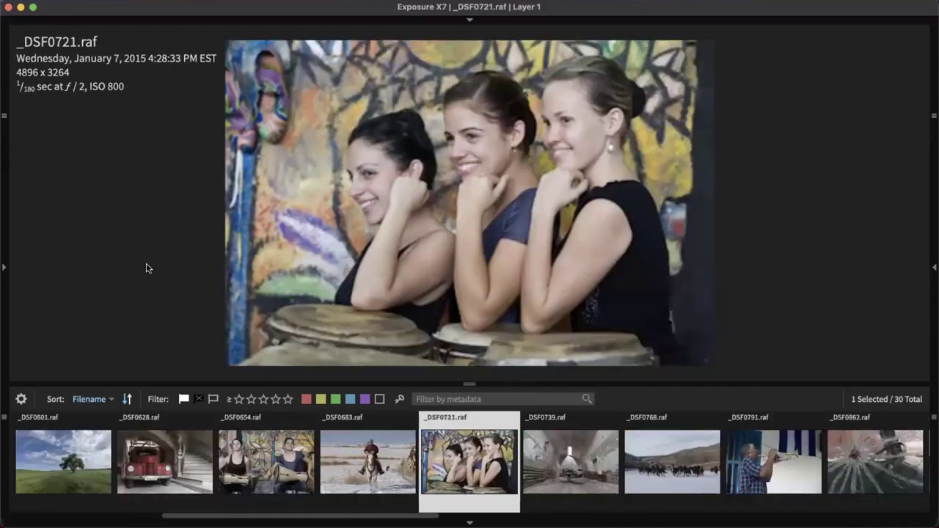
key("Right")
Pick or reject each photo from _DSF0739 through _DSF9388, then return to Grid view
key("x")
key("p")
key("x")
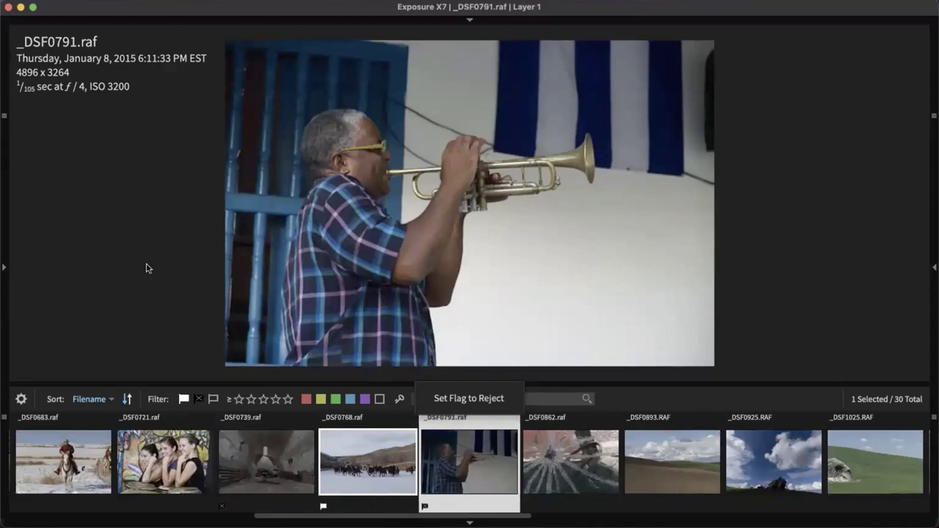
key("p")
key("p")
key("p")
key("x")
key("p")
key("Right")
key("p")
key("p")
key("p")
key("p")
key("p")
key("p")
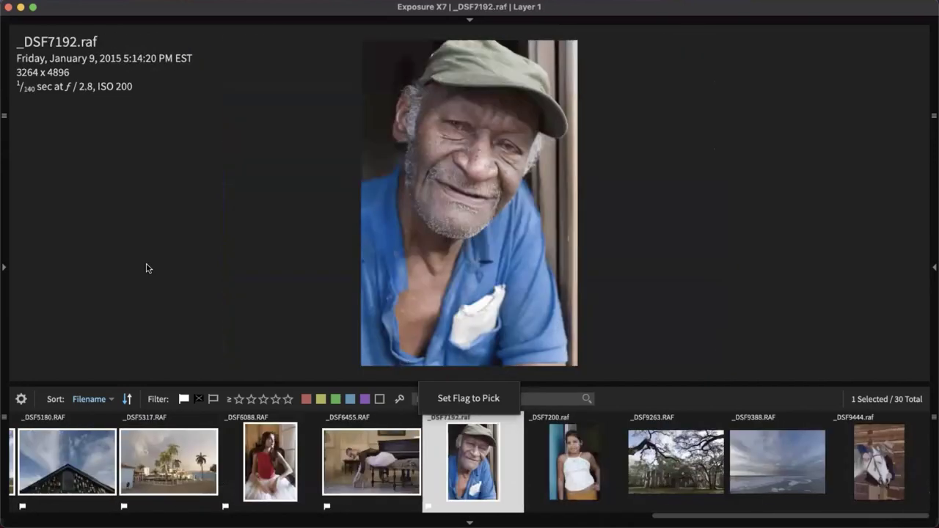
key("p")
key("p")
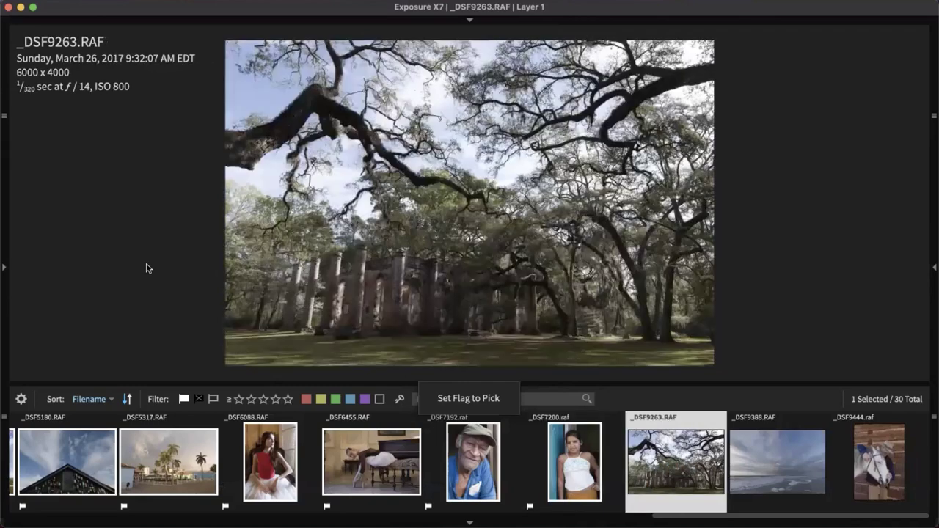
key("p")
key("x")
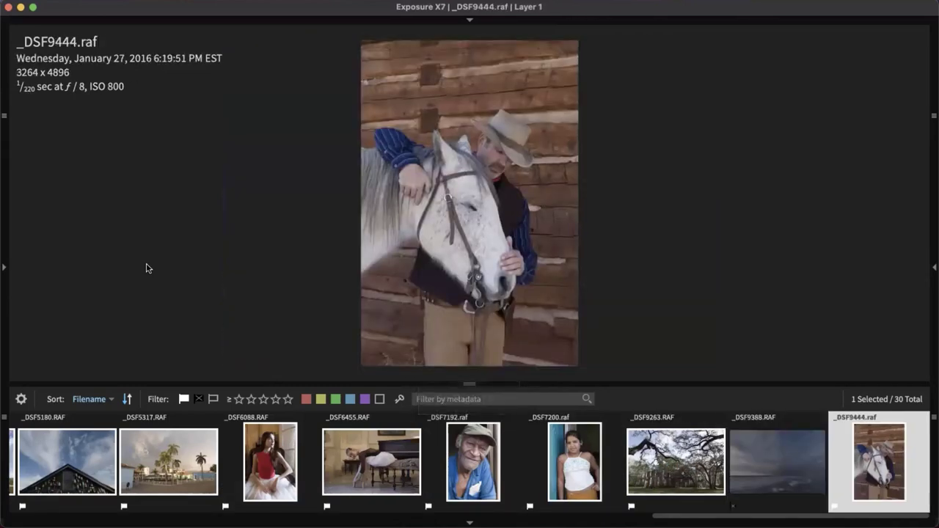
key("g")
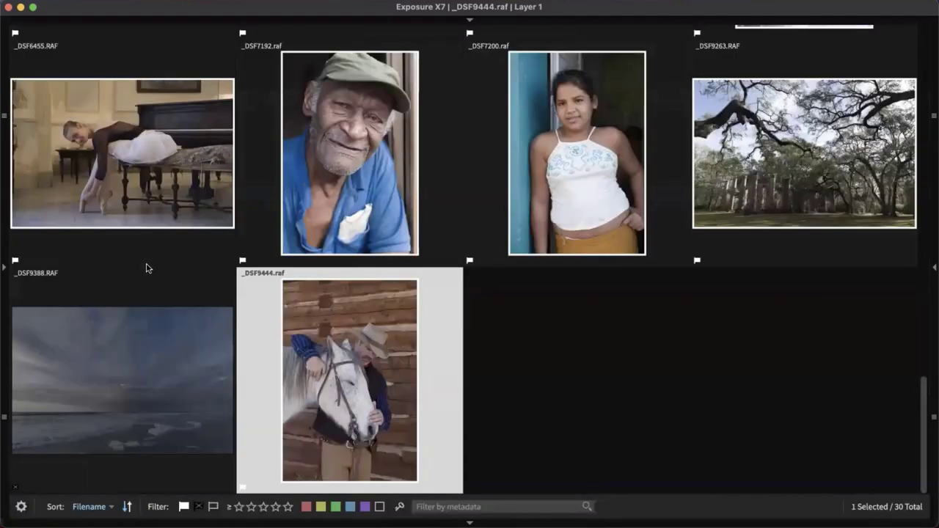
scroll(481, 297, "up", 10)
scroll(481, 295, "up", 15)
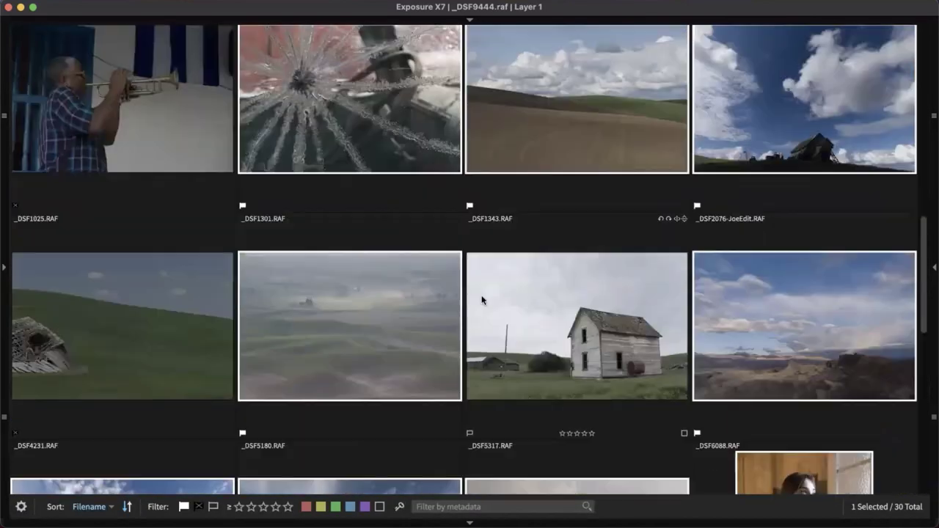
scroll(481, 303, "down", 6)
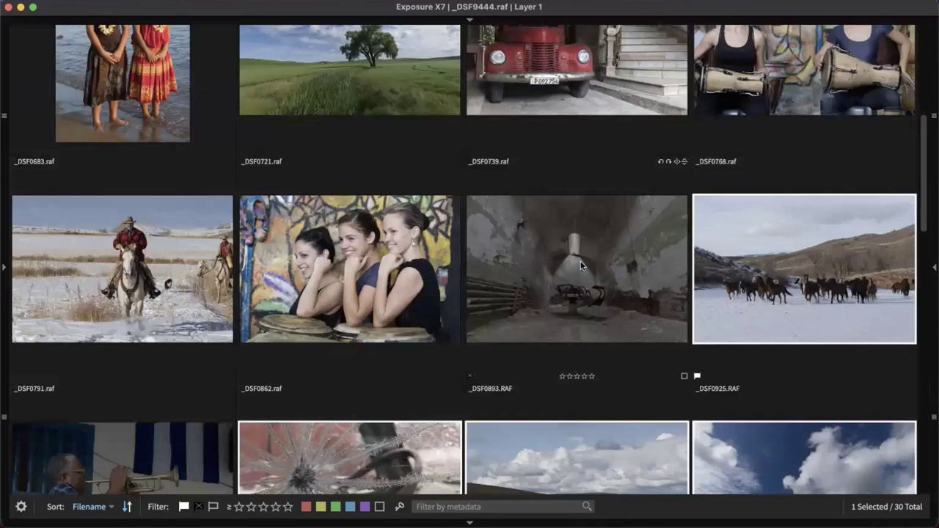
scroll(580, 297, "down", 3)
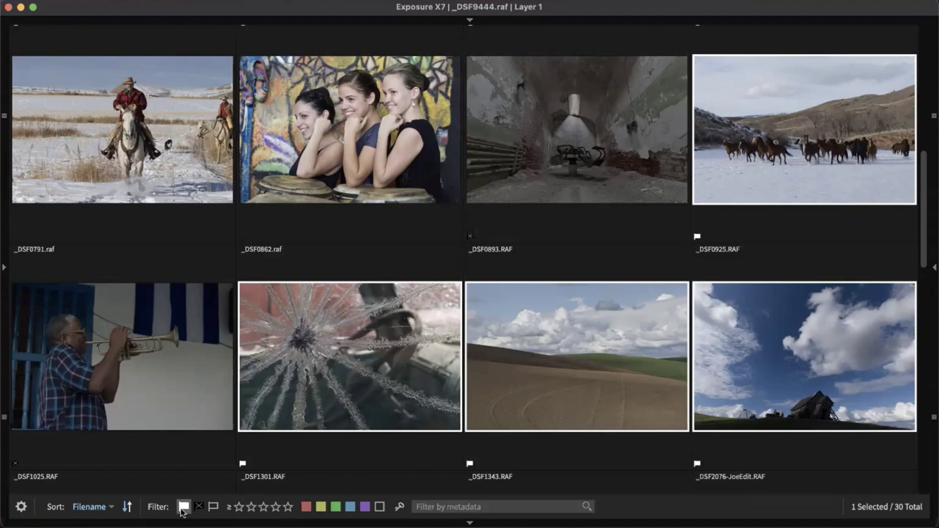
left_click(183, 508)
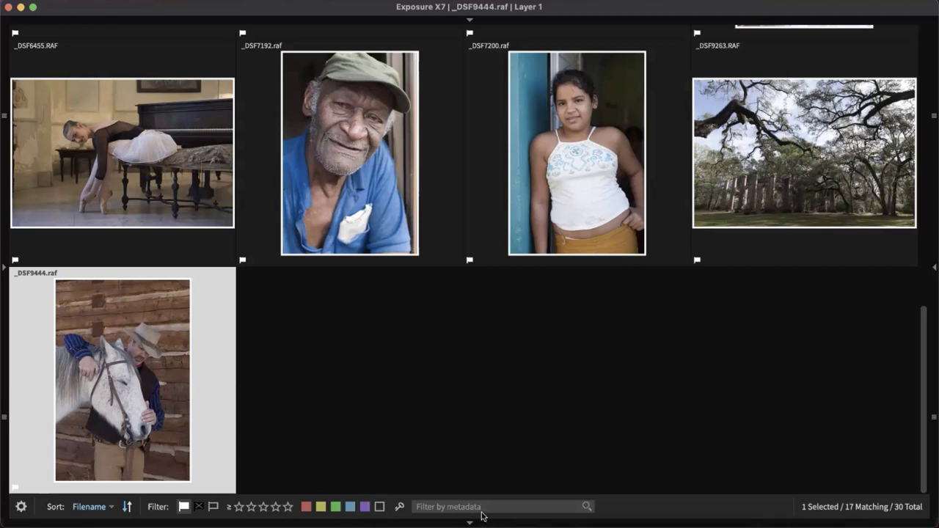
scroll(470, 314, "up", 15)
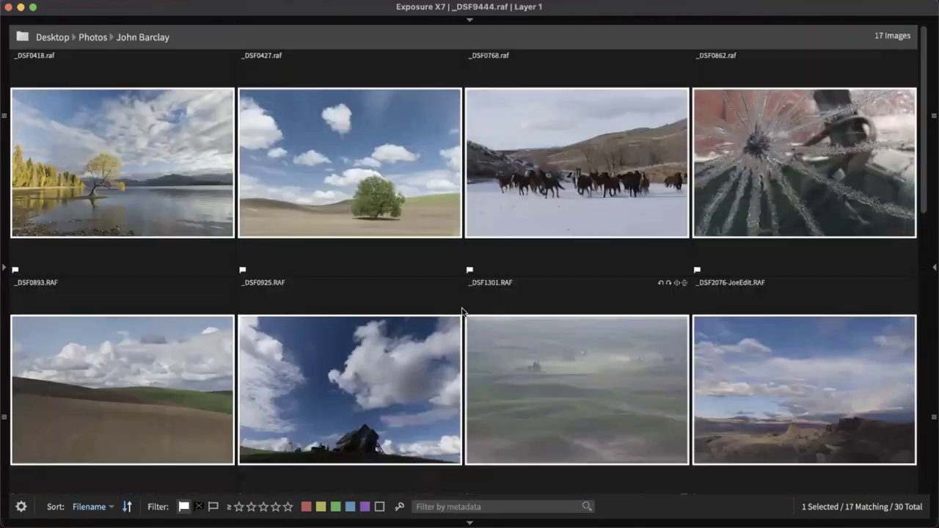
Give _DSF0418 a four-star rating, then select _DSF0427
left_click(173, 180)
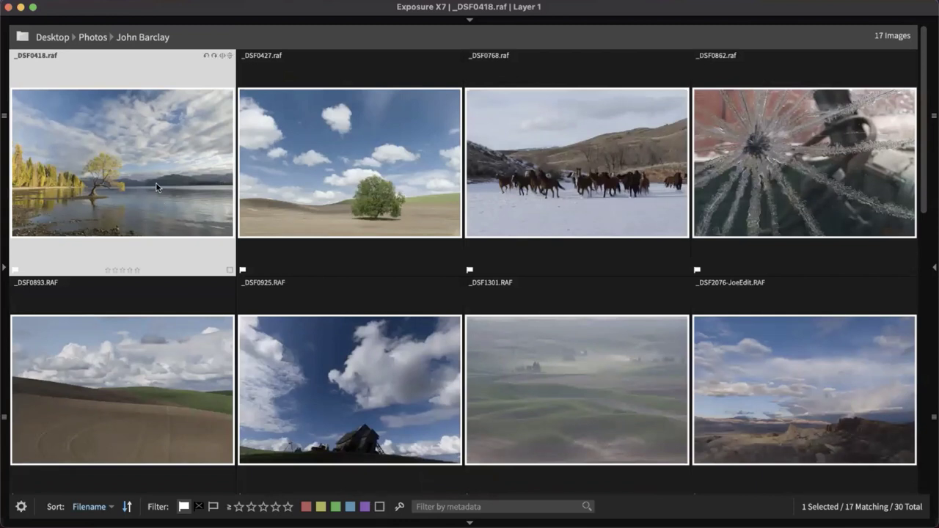
left_click(130, 271)
left_click(129, 271)
left_click(130, 271)
left_click(382, 265)
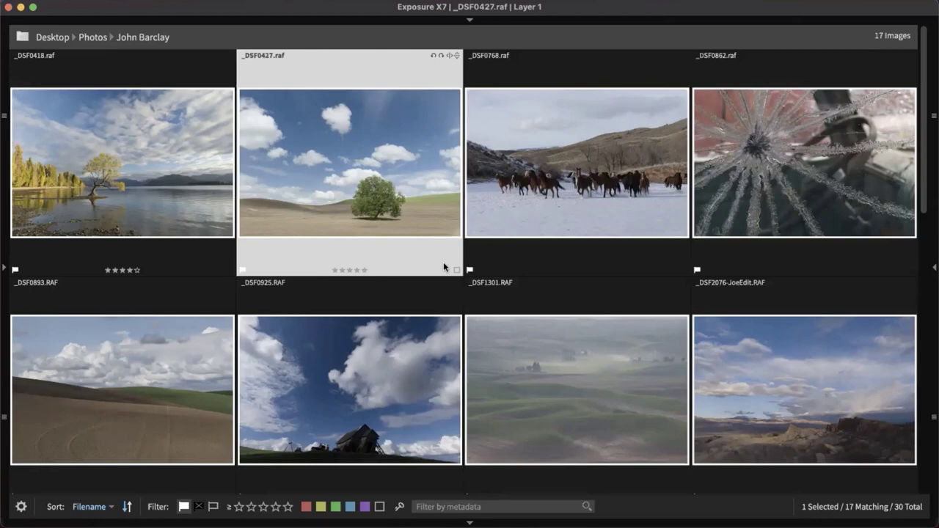
Rate _DSF0427 5, _DSF0768 3, _DSF0862 5, _DSF0893 4 and _DSF0925 5 stars
key("Right")
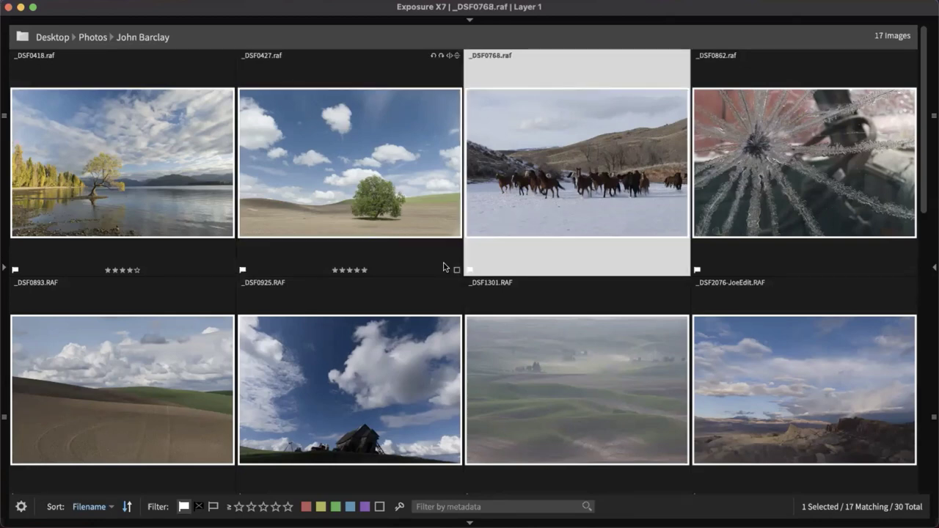
key("3")
key("Right")
key("5")
key("Right")
key("4")
key("Right")
key("5")
key("Right")
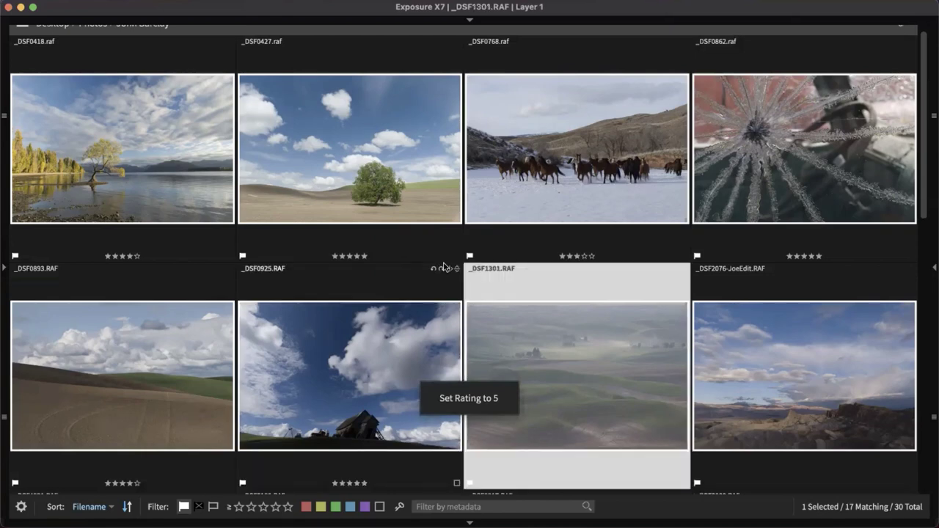
Rate the remaining photos 4, 5, 3, 5, 4, _DSF7200 4 and _DSF9263 5, through _DSF9444
key("4")
key("Right")
key("5")
key("Right")
key("3")
key("Right")
key("5")
key("Right")
key("Right")
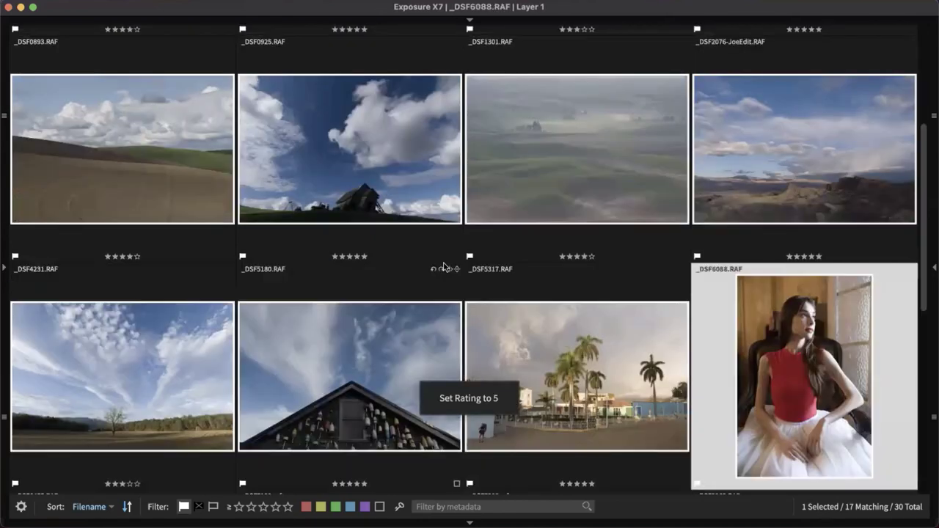
key("4")
key("Right")
key("Right")
key("Right")
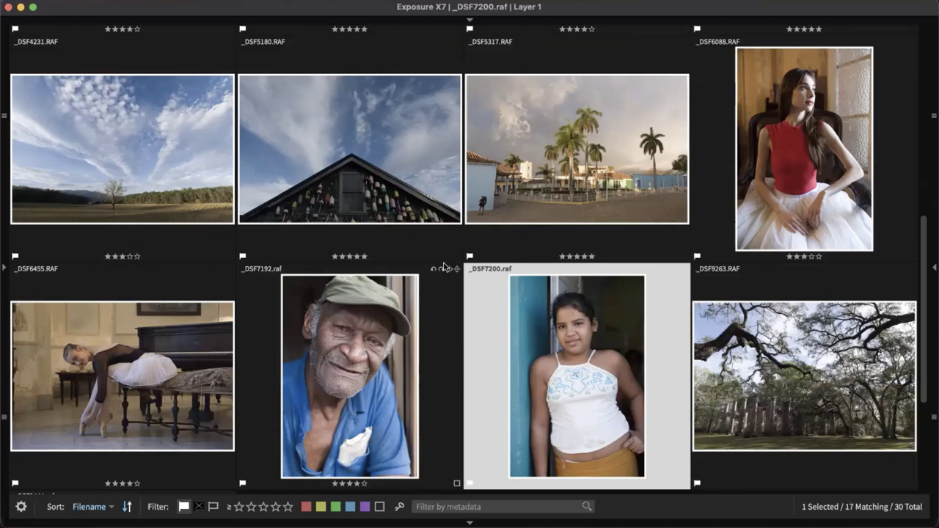
key("4")
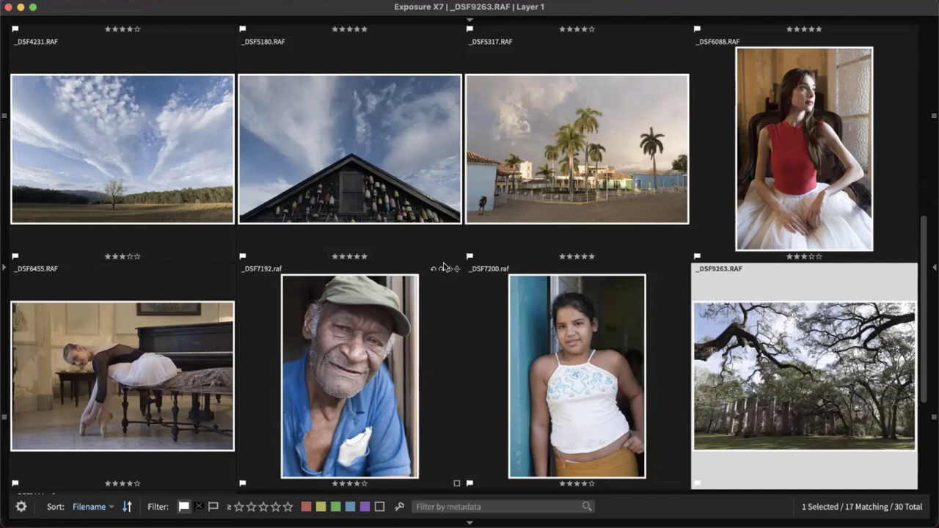
key("5")
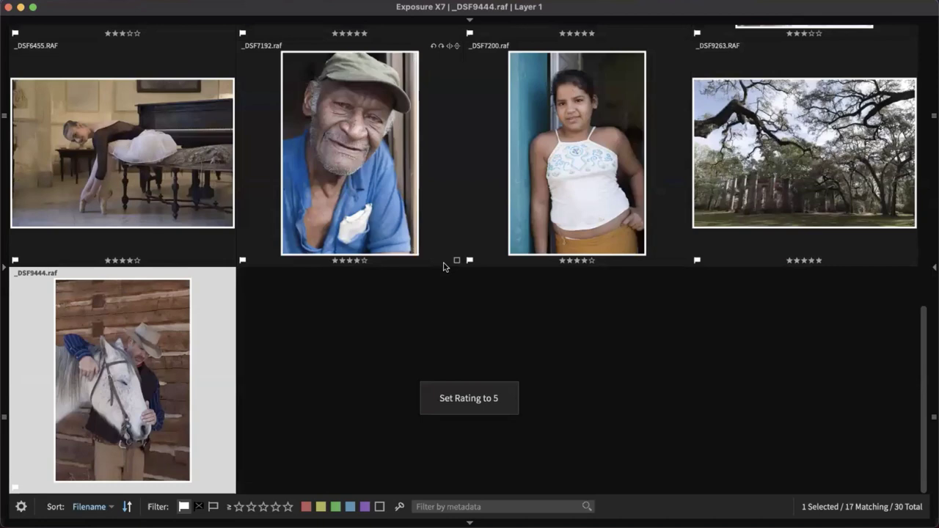
key("2")
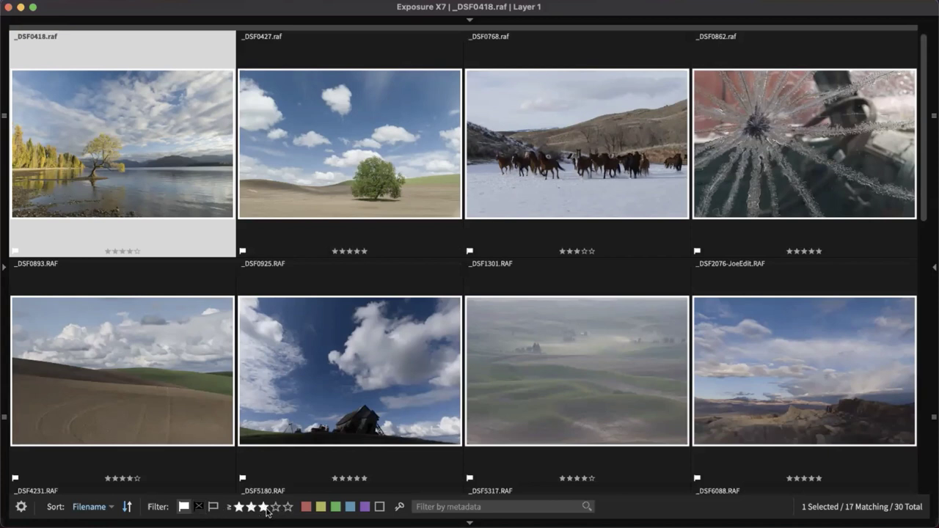
Filter the grid by rating to four stars or more, leaving 13 of 30 photos
left_click(264, 507)
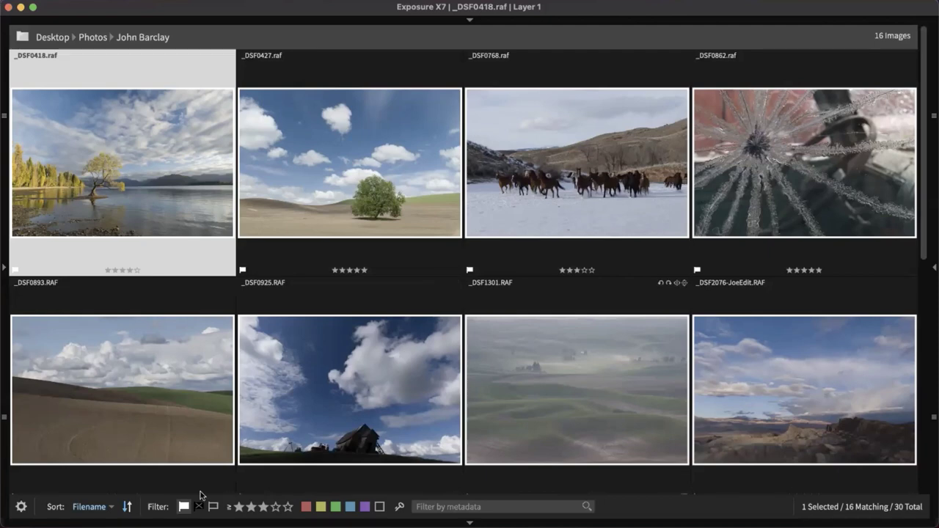
left_click(276, 507)
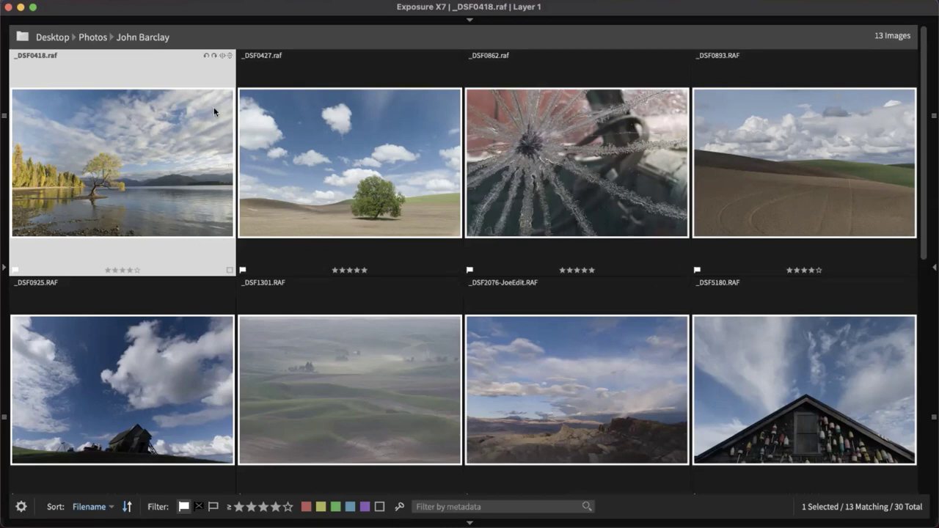
Shrink the thumbnails to five per row and select only _DSF0418
mouse_move(297, 22)
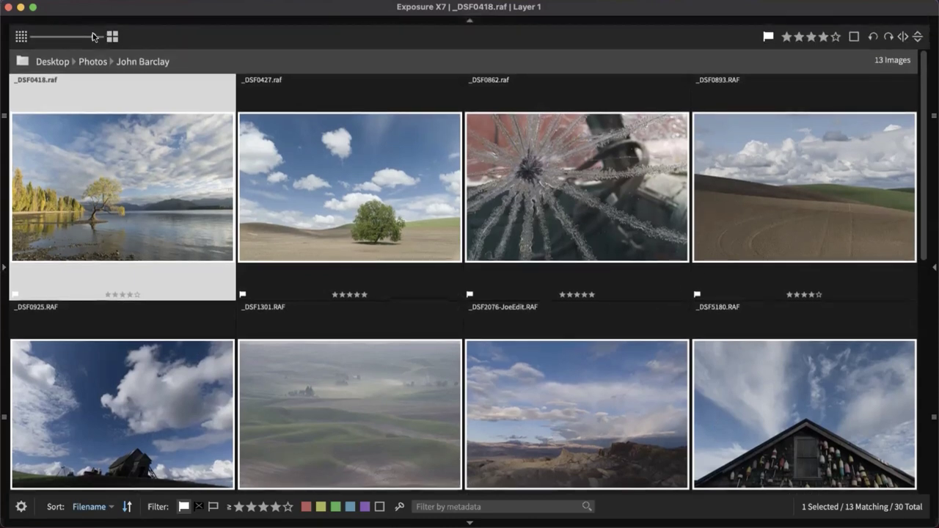
left_click_drag(94, 36, 90, 38)
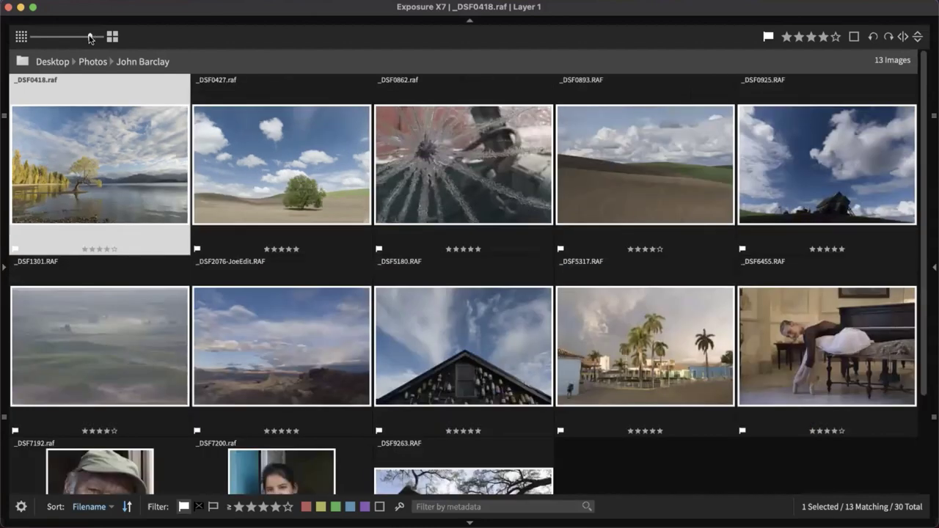
left_click(691, 484)
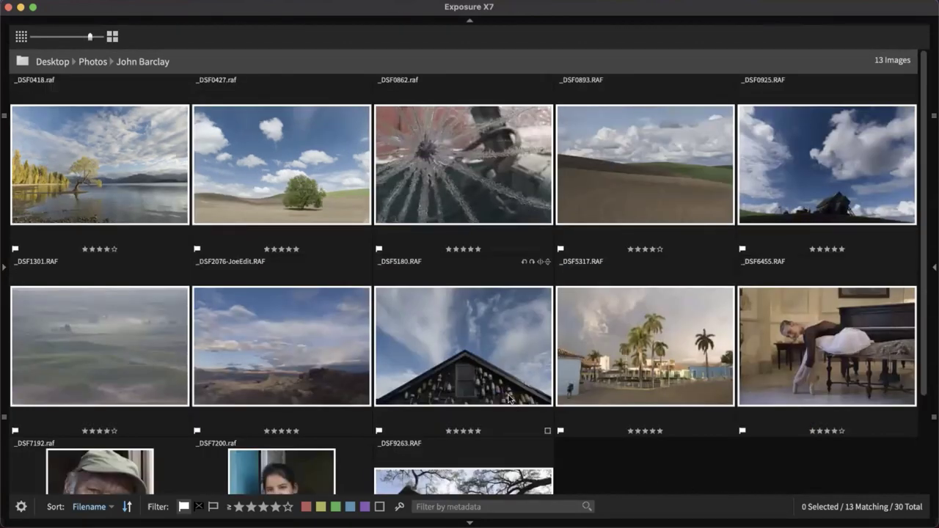
left_click(86, 152)
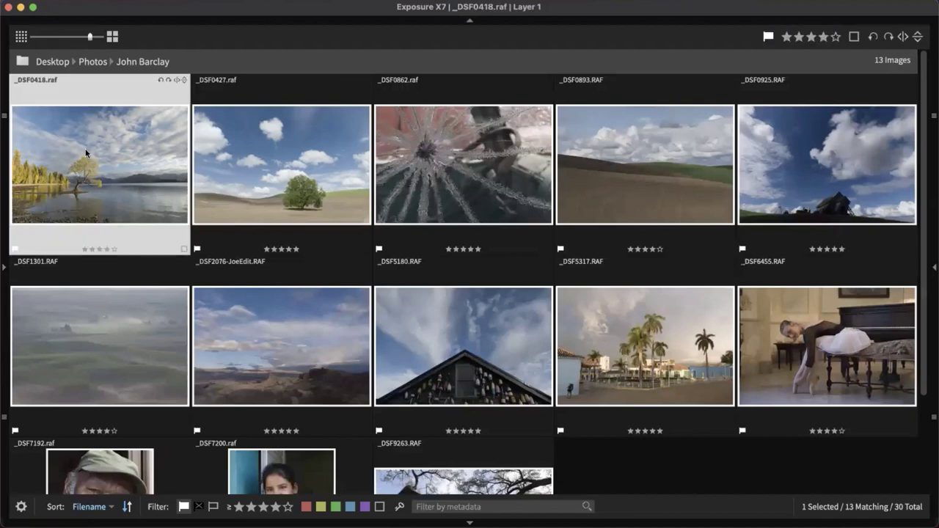
Colour-label the 13 photos: _DSF0418 red, _DSF0427 yellow, _DSF0862 green, through _DSF9263 red
key("6")
key("7")
key("8")
key("6")
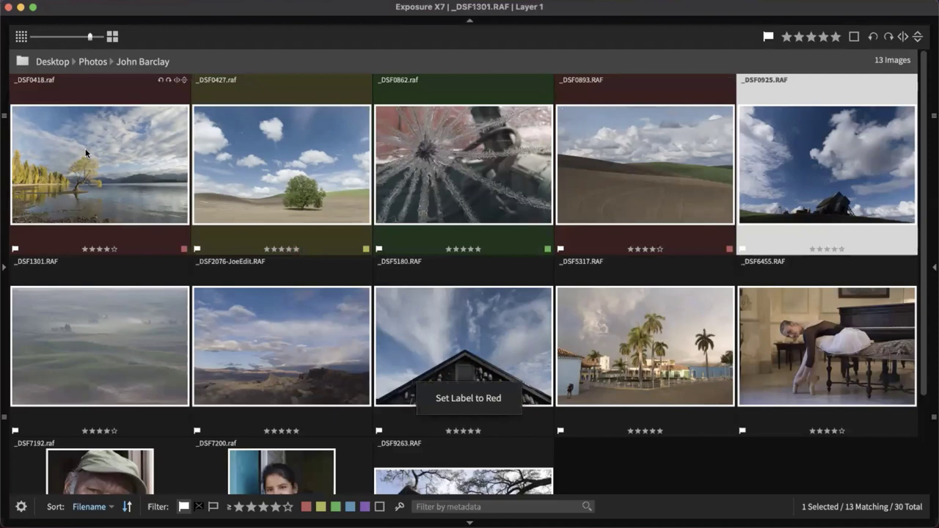
key("9")
key("7")
key("6")
key("8")
key("7")
key("6")
key("8")
key("7")
key("6")
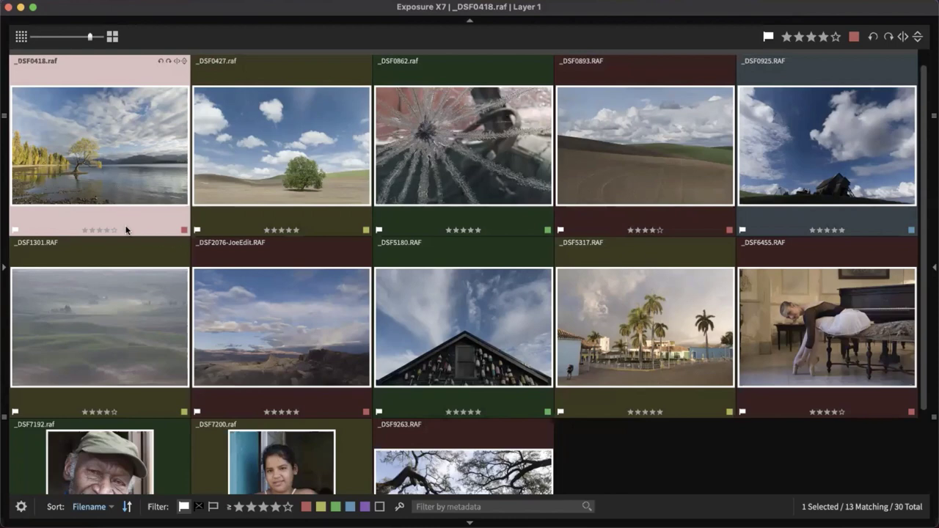
Filter the grid by red, yellow and green labels, then clear the selection and all filters
left_click(306, 507)
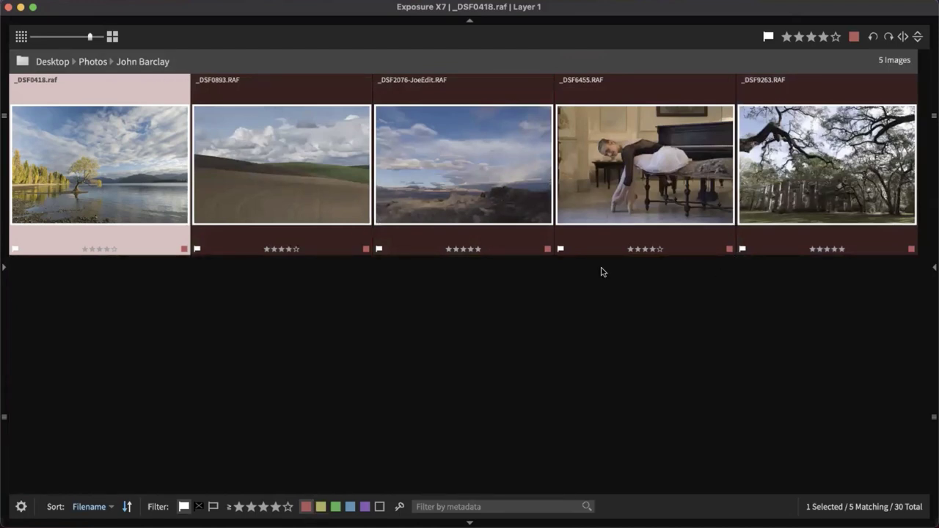
left_click(321, 506)
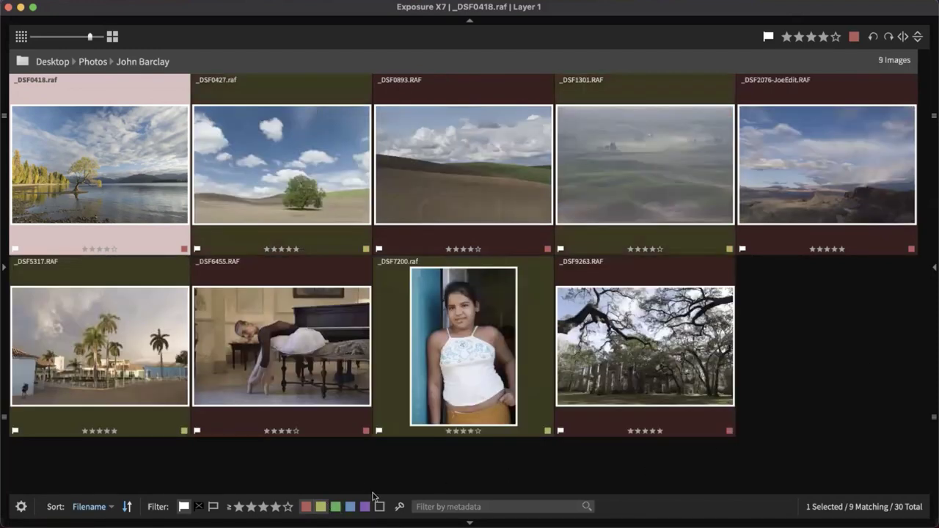
left_click(334, 507)
left_click(320, 507)
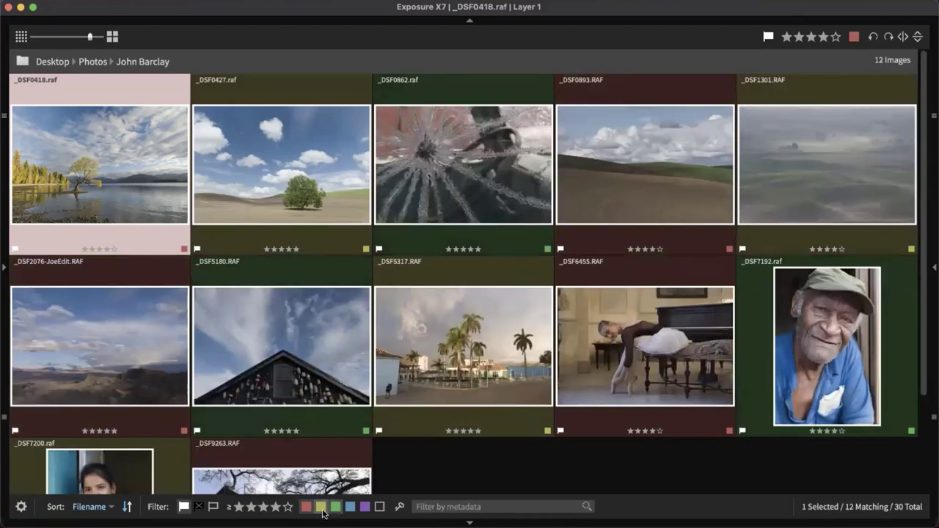
left_click(306, 507)
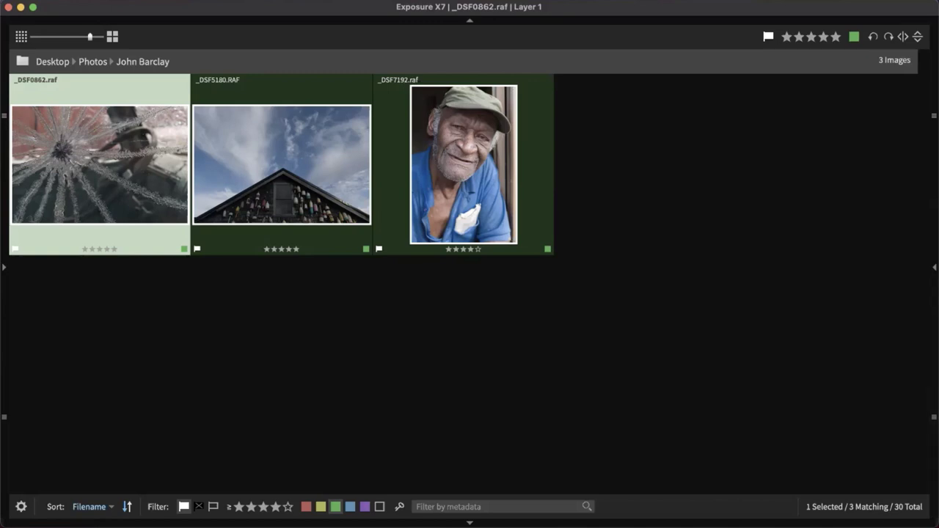
left_click(421, 398)
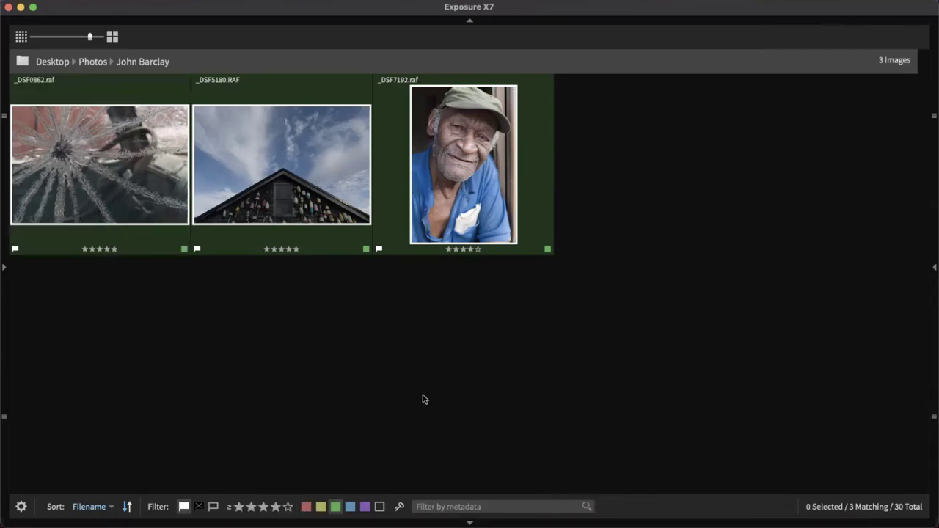
left_click(353, 507)
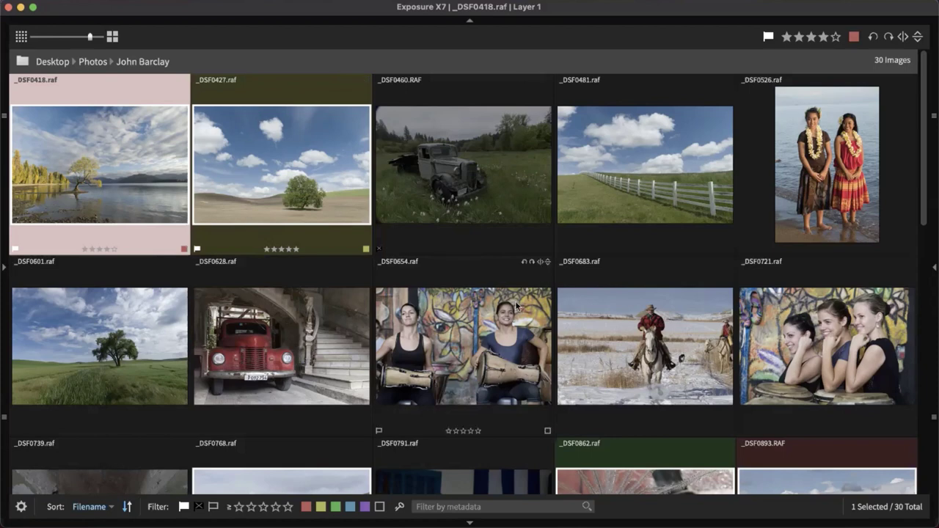
Scroll down the grid, select _DSF1343, then open _DSF5180 in the single-image view
scroll(572, 243, "down", 3)
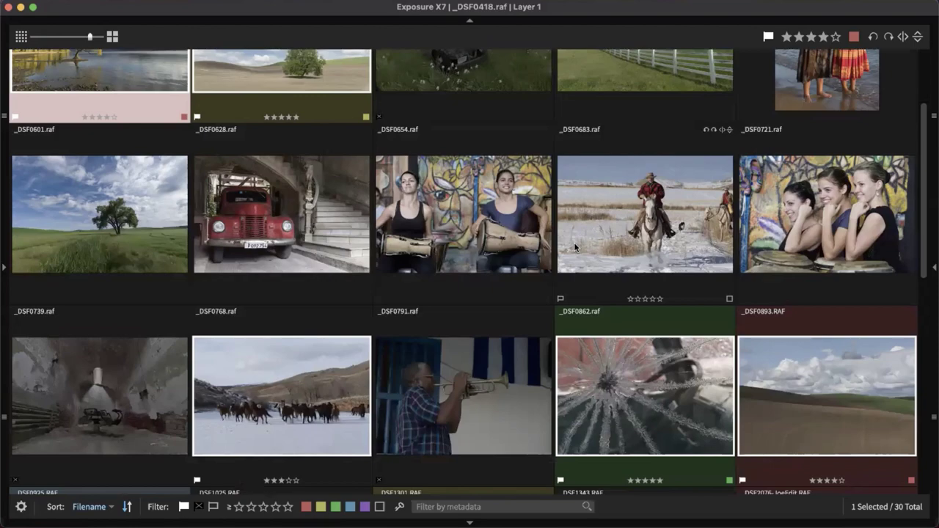
scroll(574, 242, "down", 9)
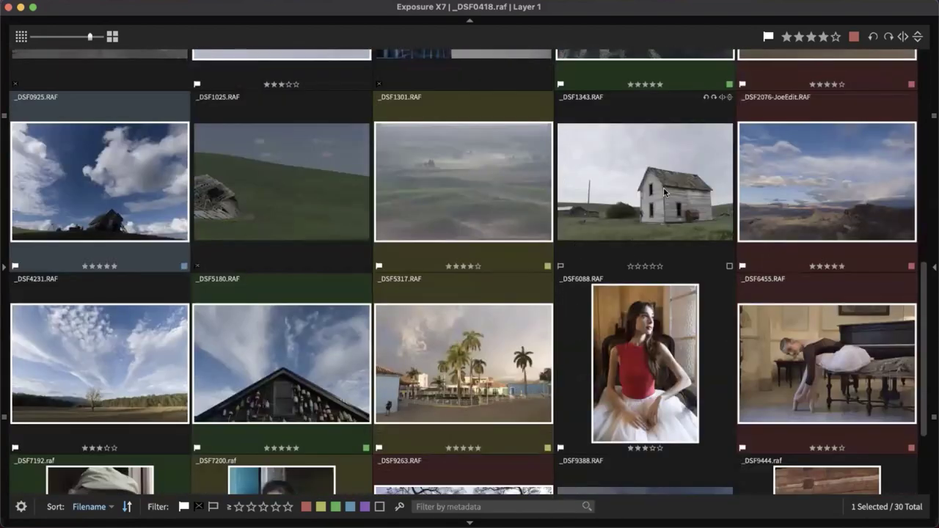
left_click(663, 190)
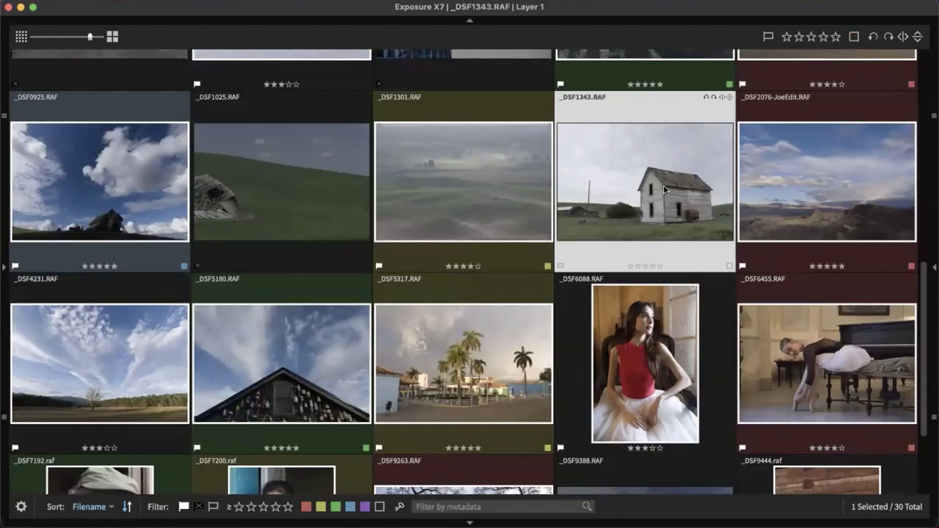
double_click(306, 377)
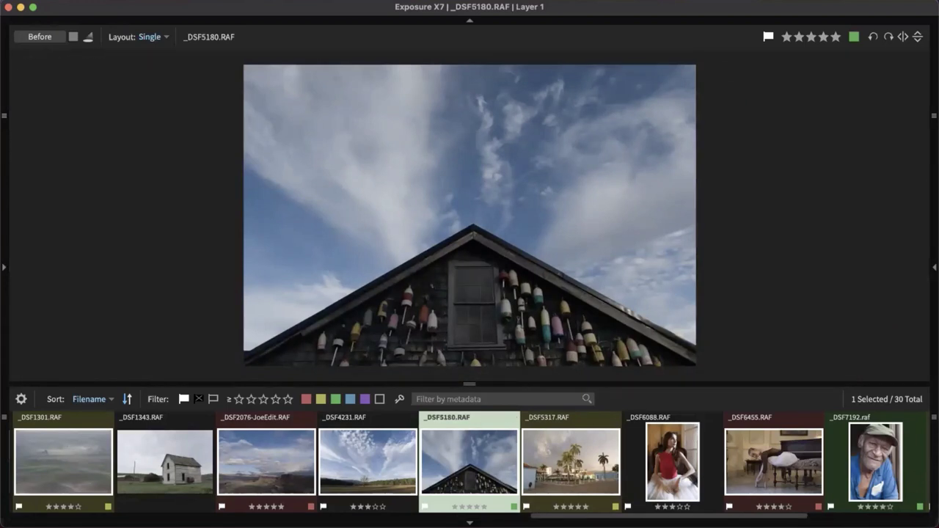
Switch to the Editing workspace, hide the filmstrip and show the adjustments panel
left_click(928, 453)
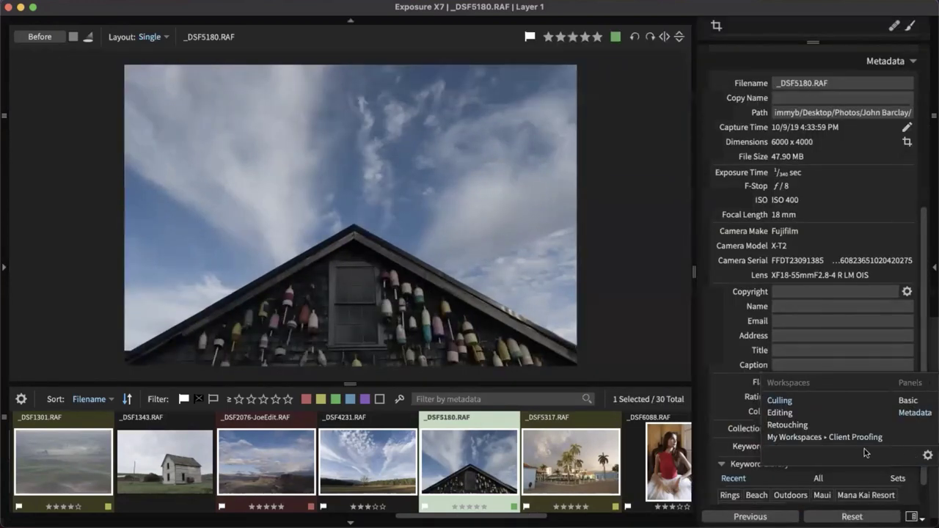
left_click(774, 414)
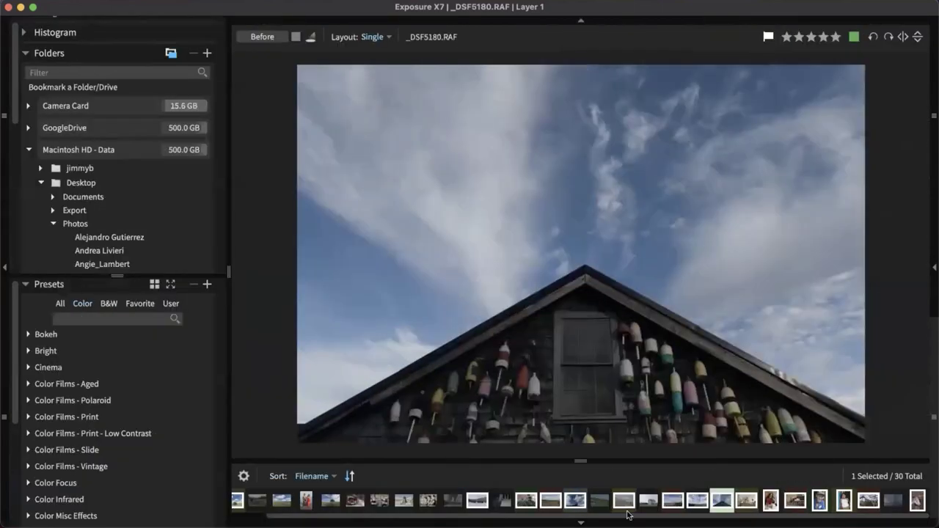
left_click(580, 523)
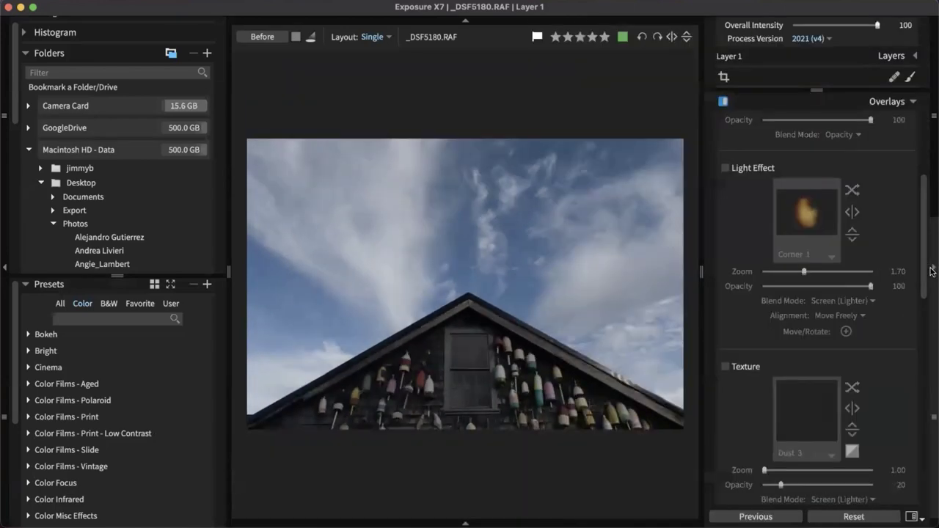
left_click(932, 268)
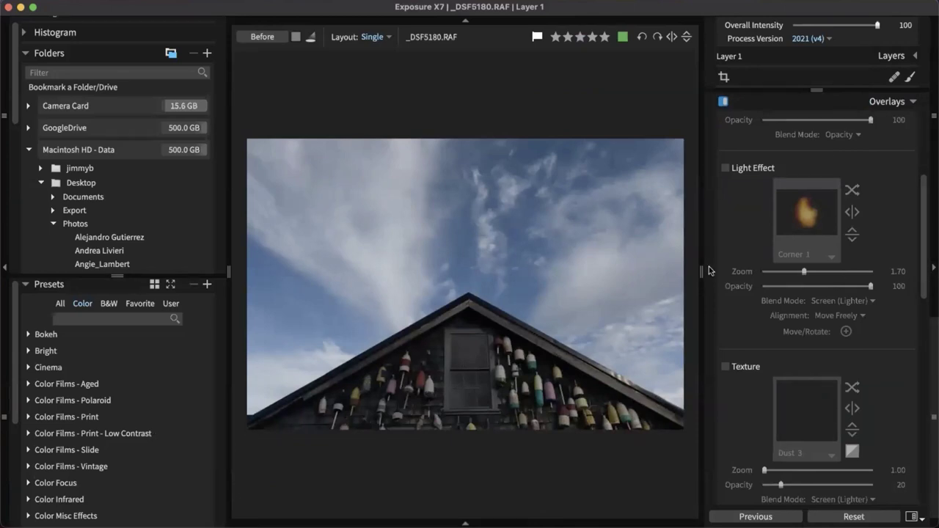
Narrow both side panels, collapse Metadata and set the photo toolbar to auto-hide
left_click_drag(705, 268, 784, 260)
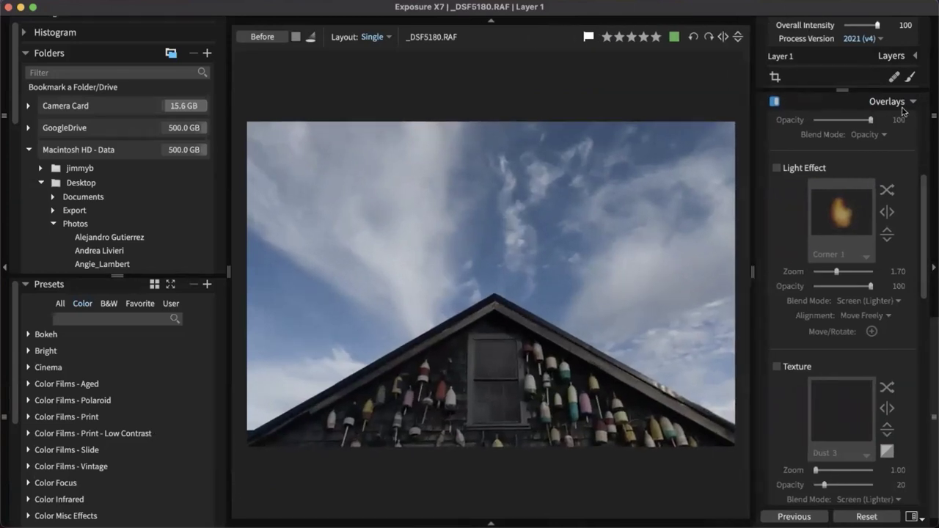
scroll(881, 183, "down", 10)
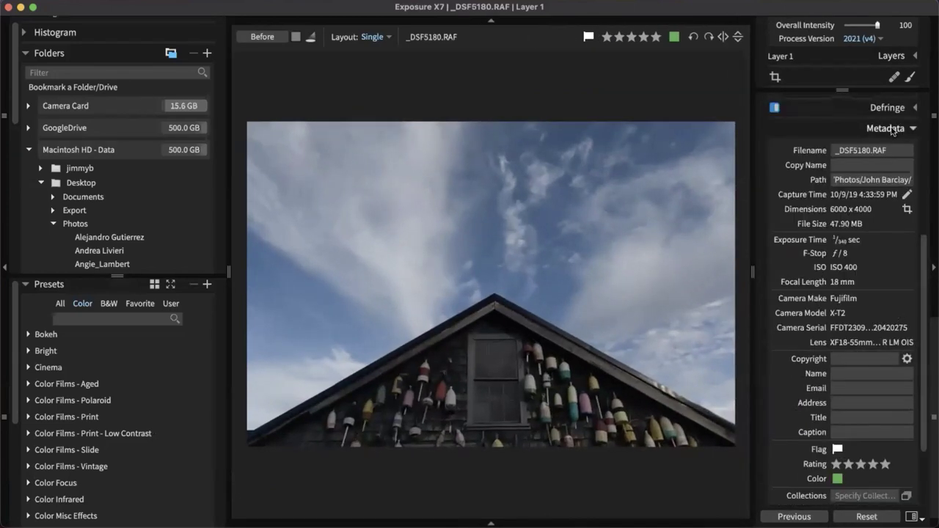
left_click(893, 129)
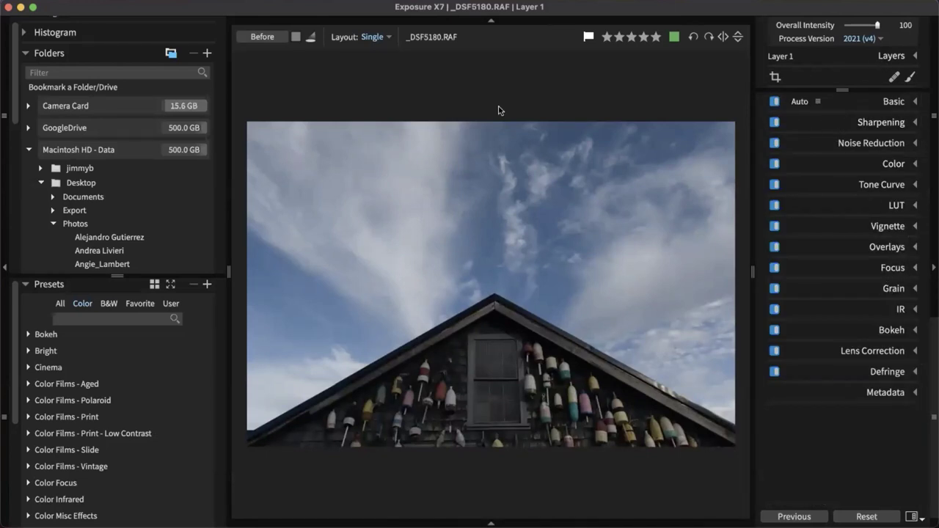
left_click(492, 22)
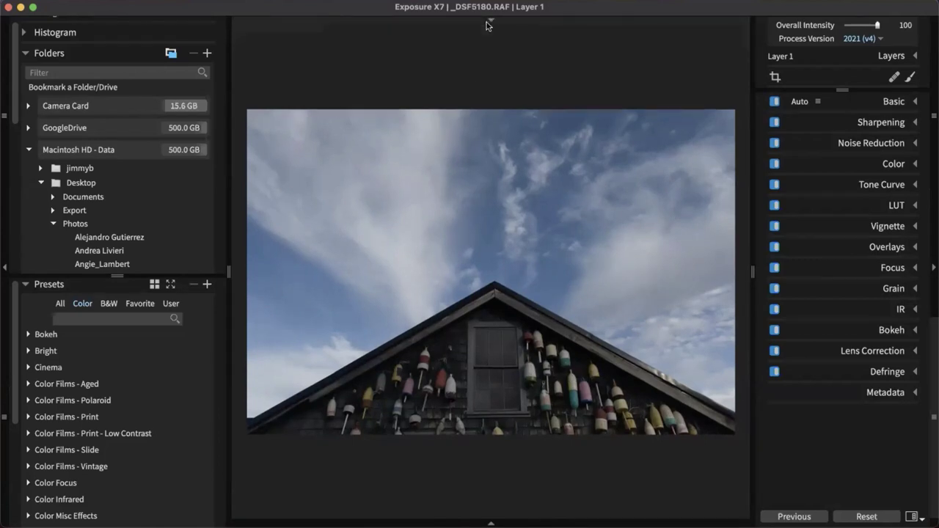
left_click_drag(228, 260, 195, 189)
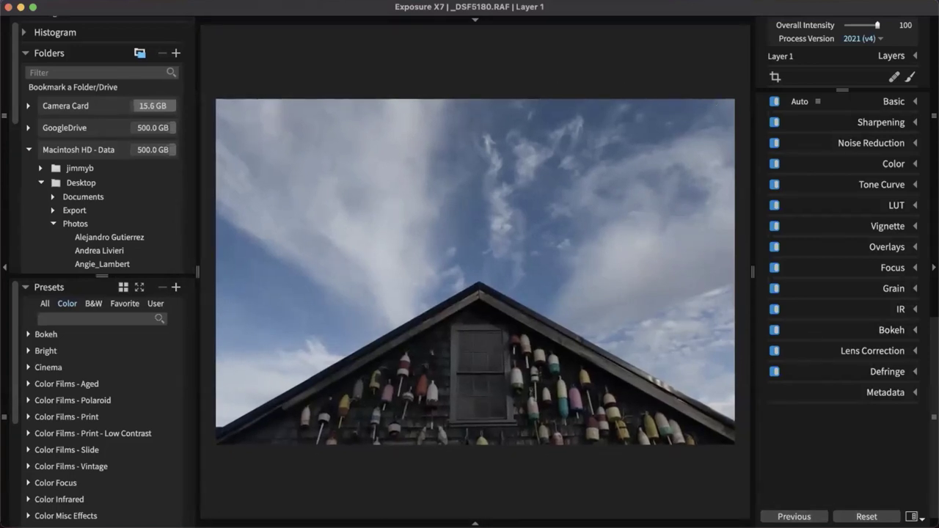
left_click(920, 520)
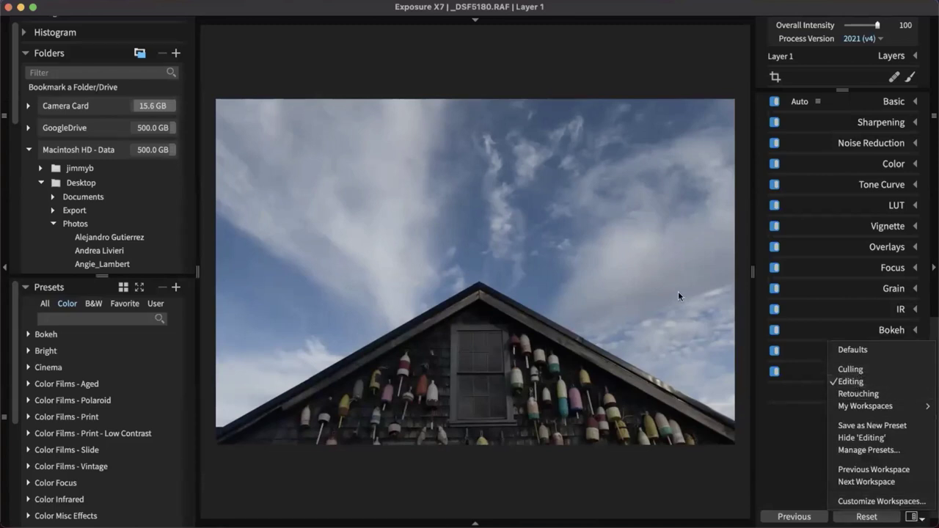
left_click(845, 370)
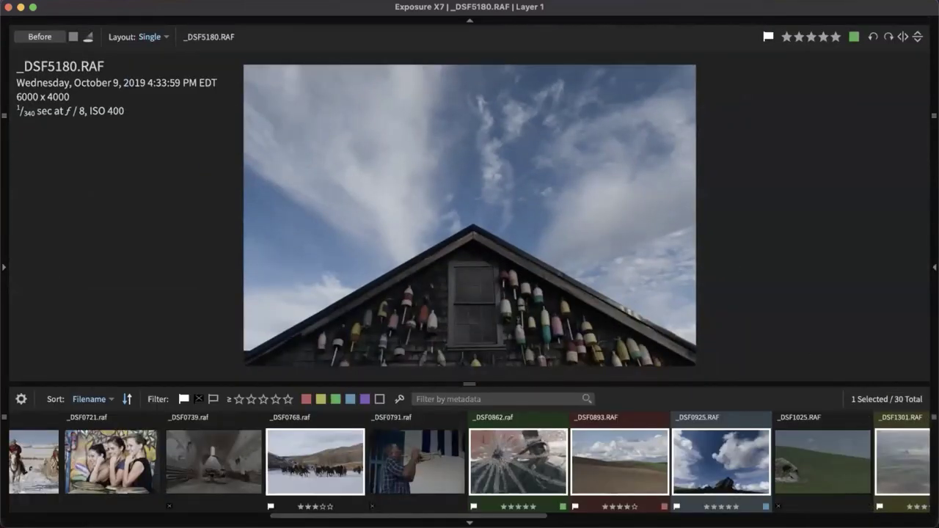
left_click(934, 417)
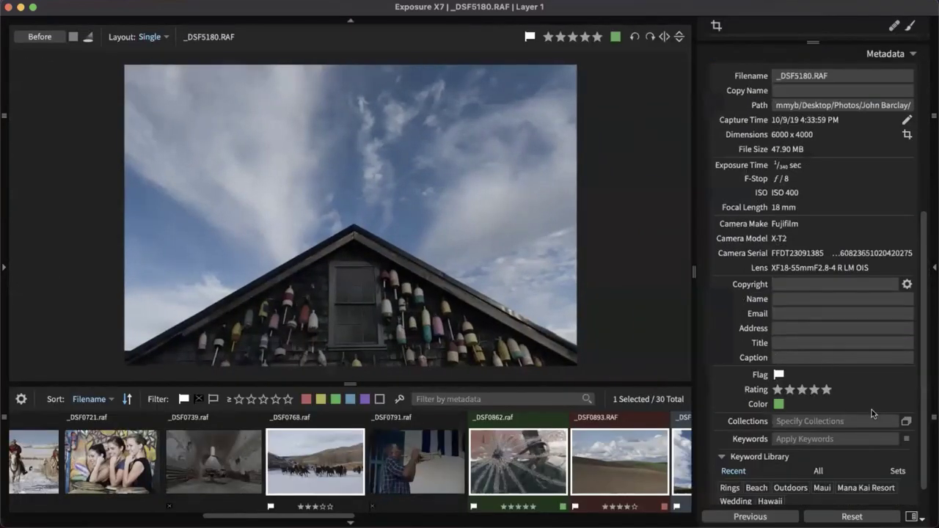
mouse_move(932, 437)
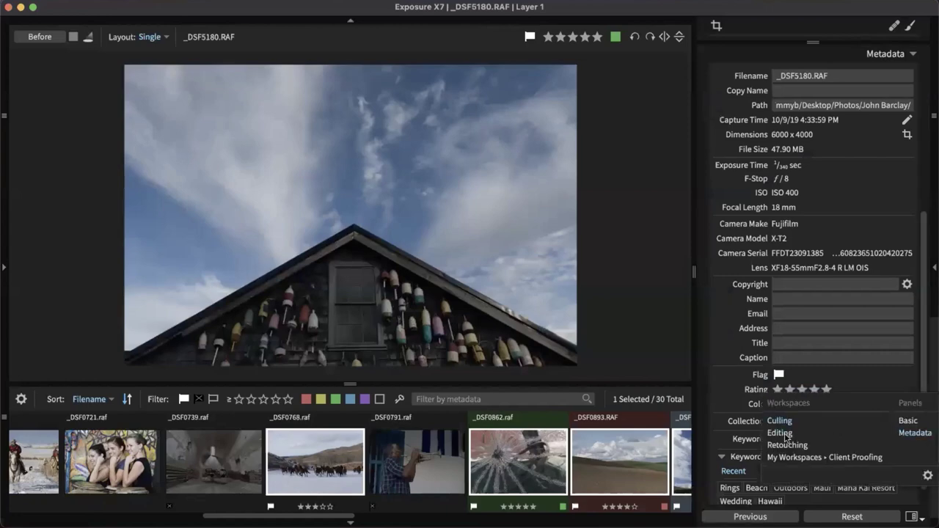
left_click(780, 434)
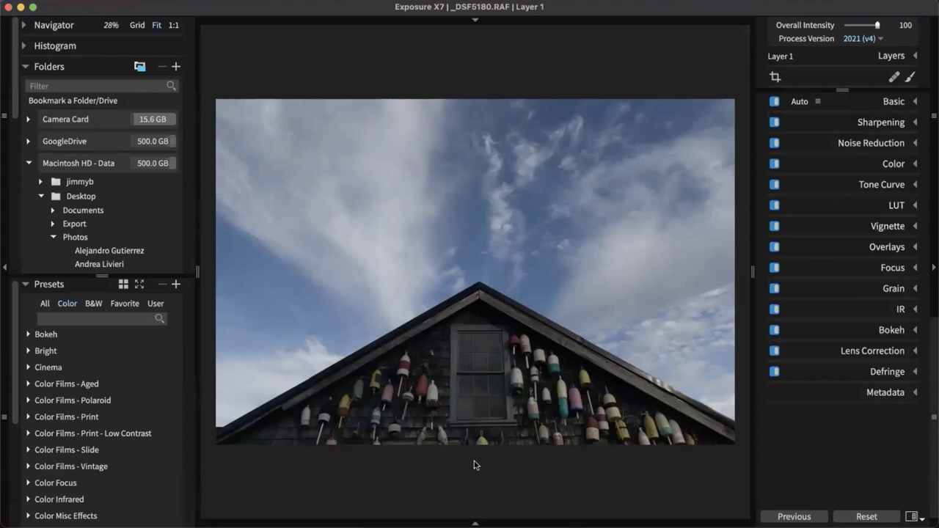
left_click(470, 522)
left_click(466, 522)
left_click(913, 517)
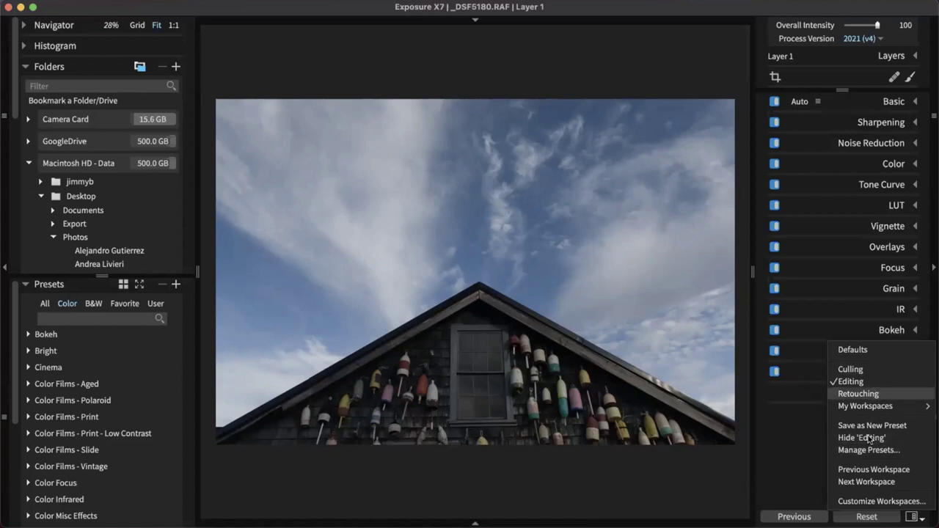
left_click(810, 484)
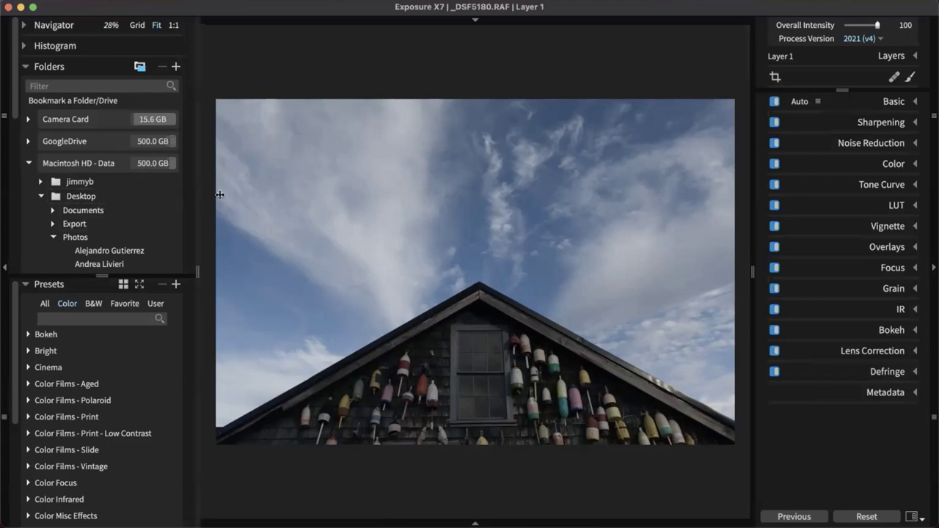
Collapse the Folders section and hide the left presets sidebar to enlarge the buoy photo
left_click_drag(206, 193, 224, 195)
scroll(111, 217, "down", 3)
scroll(109, 200, "down", 4)
scroll(118, 147, "up", 7)
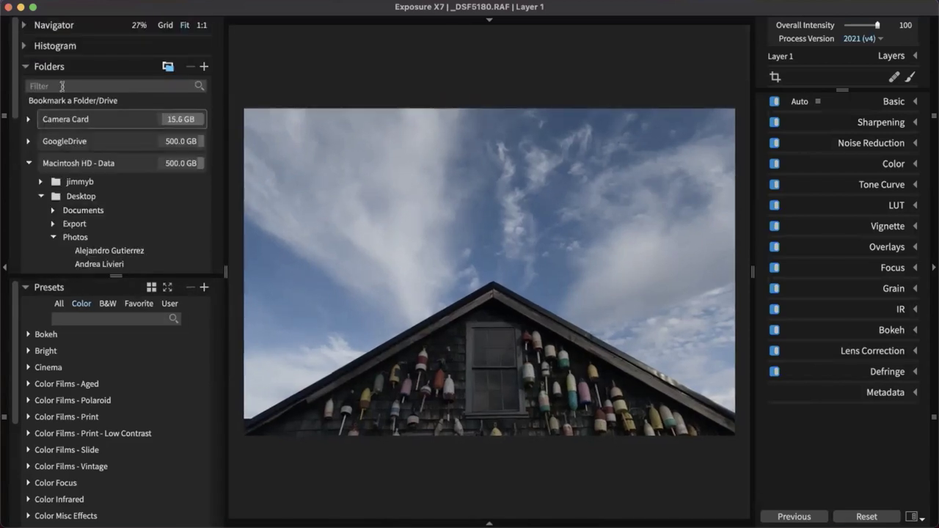
left_click(49, 66)
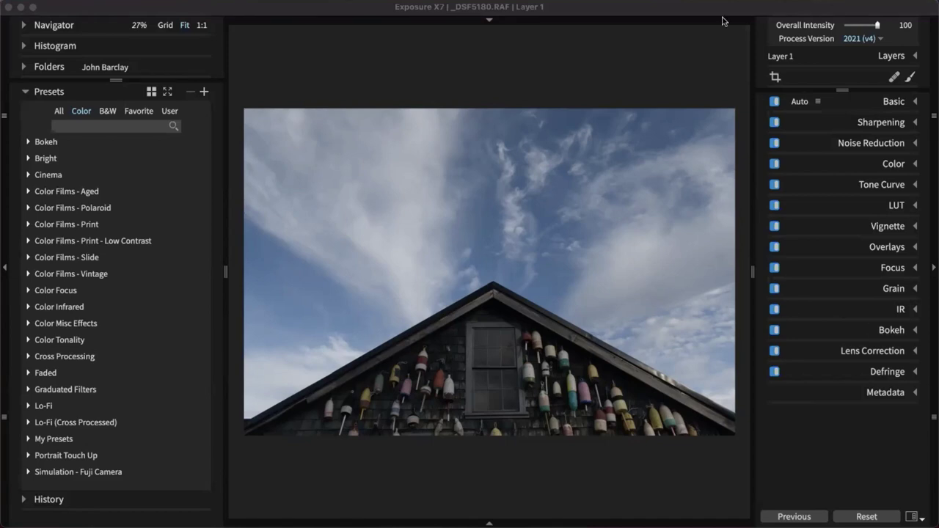
left_click(705, 80)
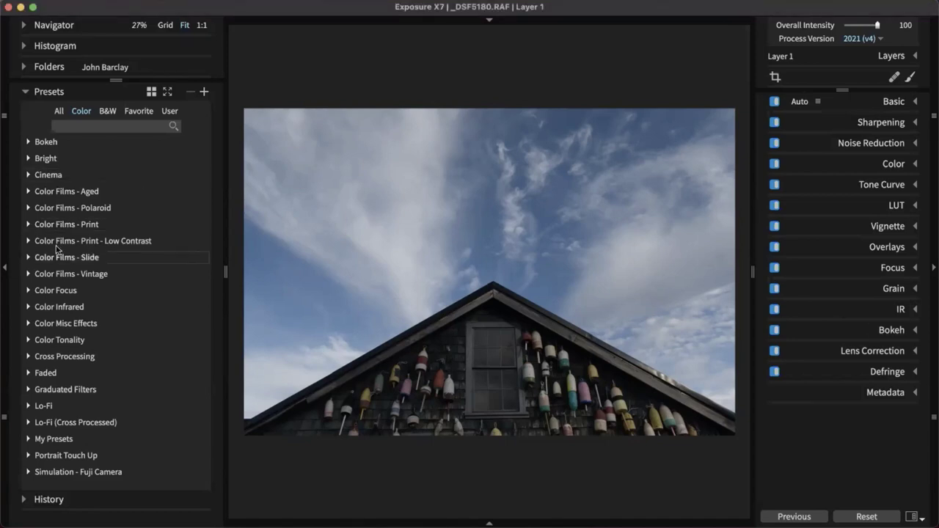
left_click(5, 271)
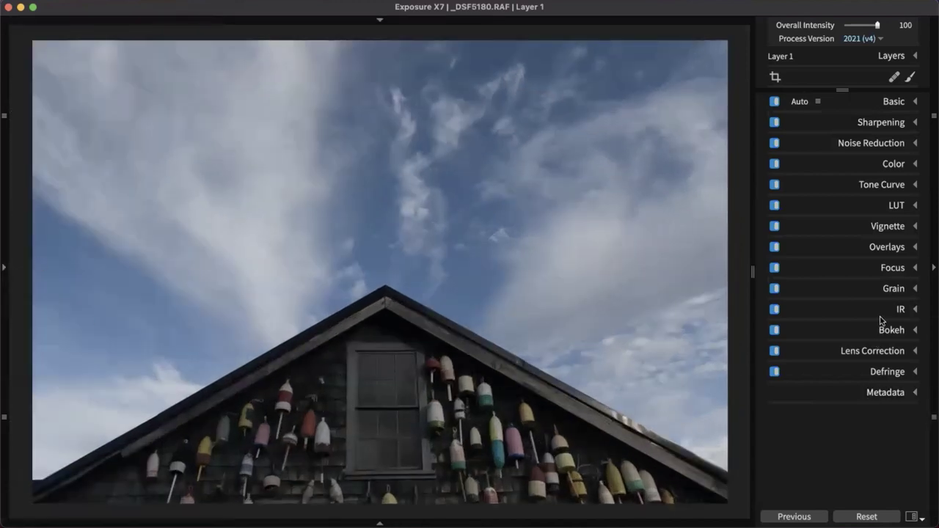
left_click(890, 353)
scroll(847, 318, "down", 1)
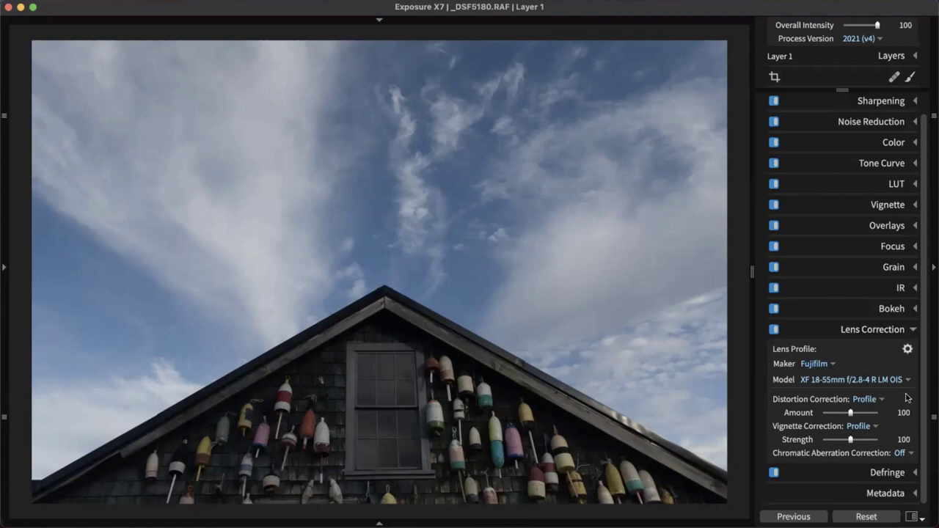
left_click(881, 400)
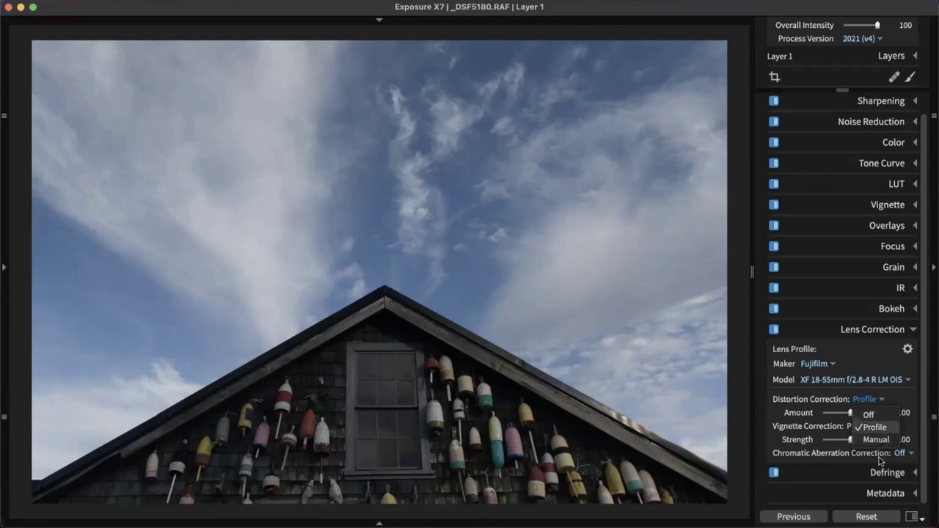
left_click(878, 439)
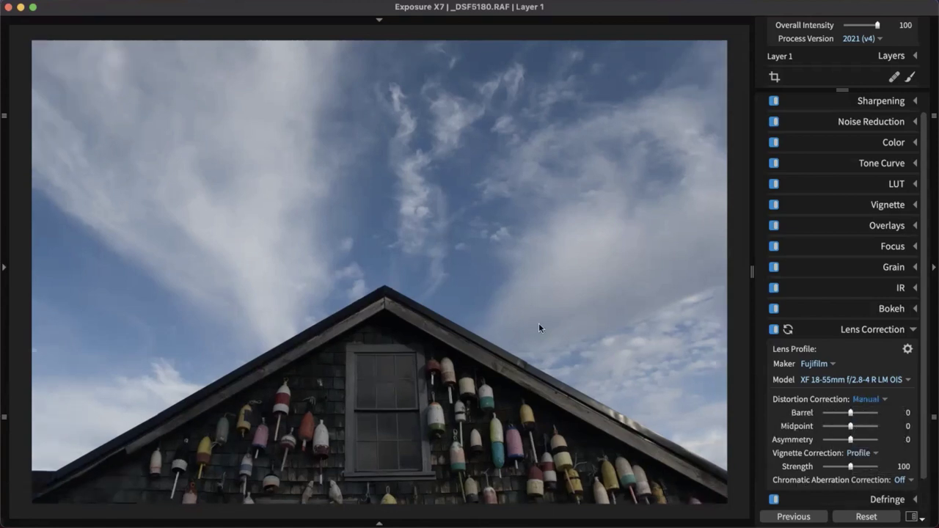
left_click(871, 400)
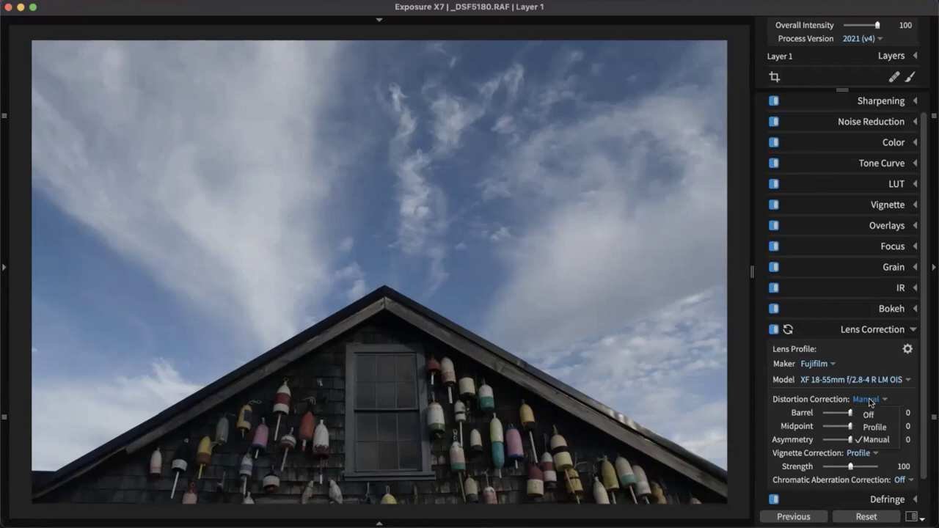
left_click(873, 427)
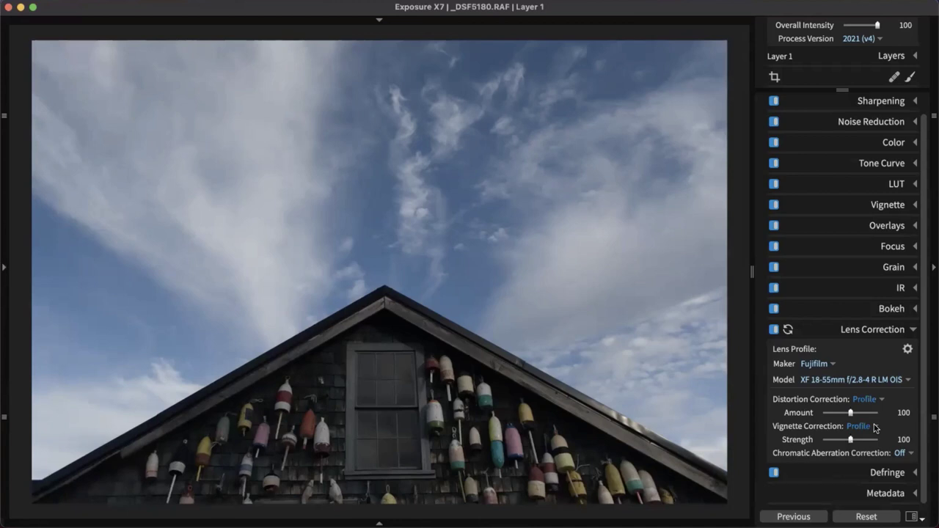
left_click(890, 331)
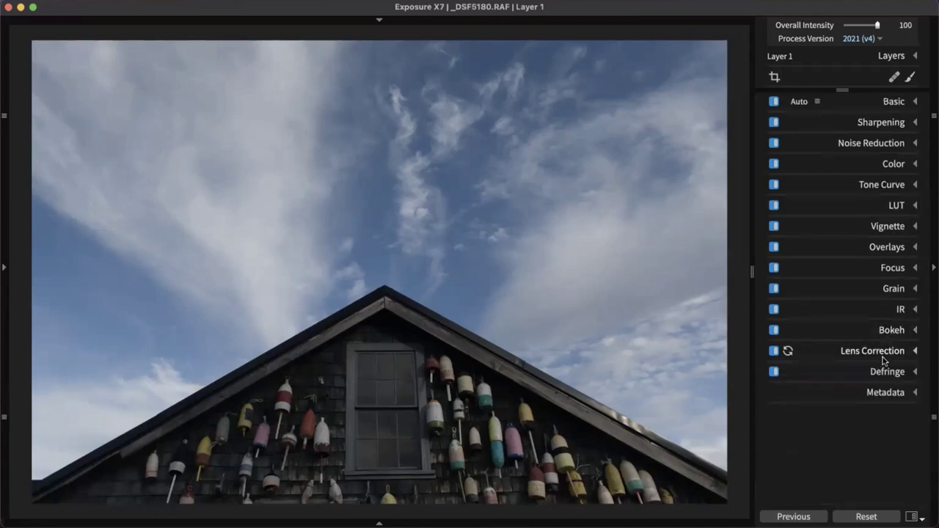
left_click(775, 353)
left_click(776, 353)
left_click(879, 122)
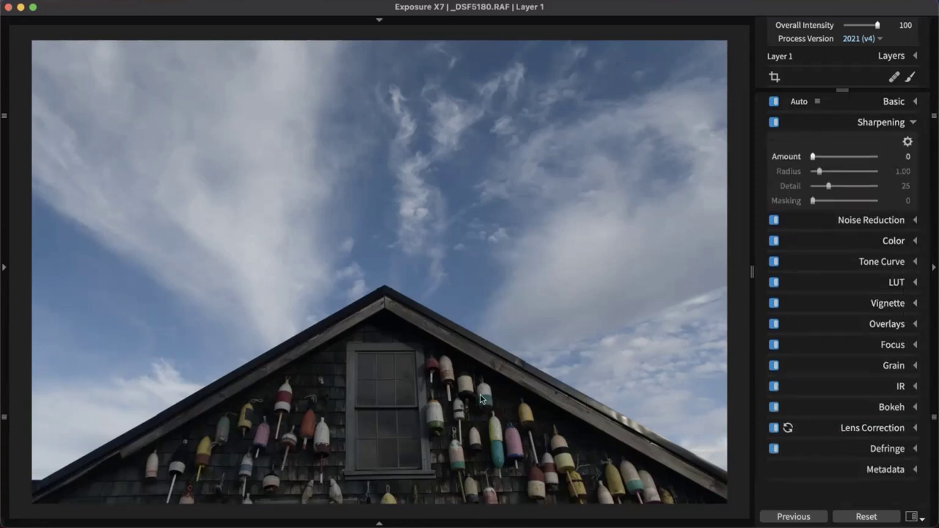
left_click(445, 427)
left_click_drag(453, 430, 408, 289)
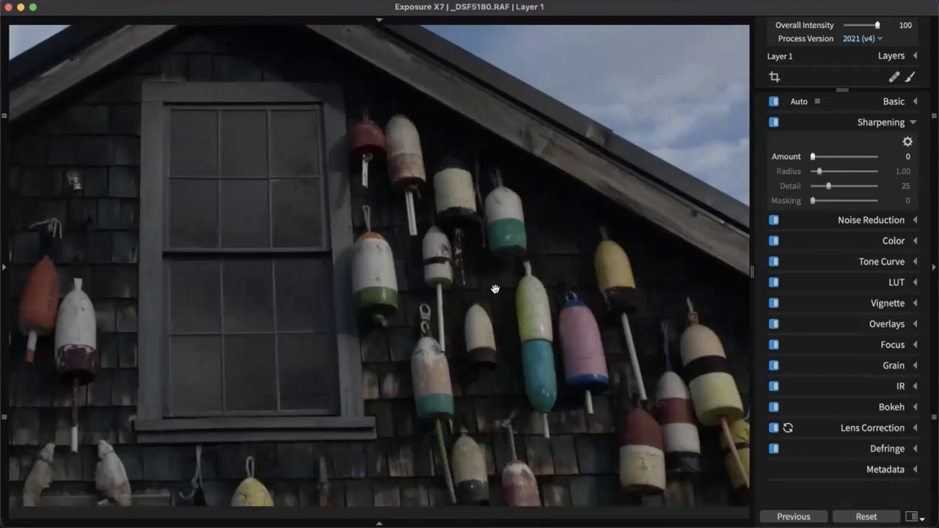
scroll(530, 284, "right", 1)
scroll(619, 206, "right", 3)
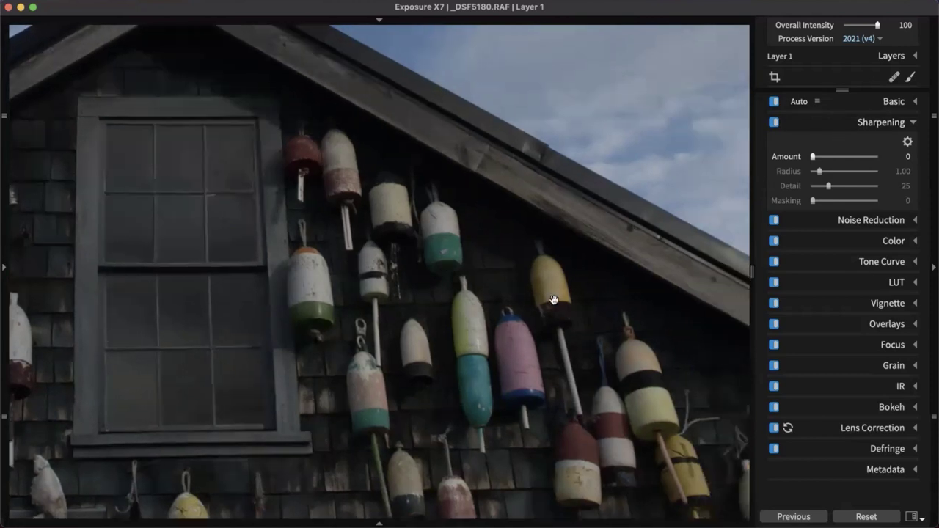
scroll(541, 273, "right", 3)
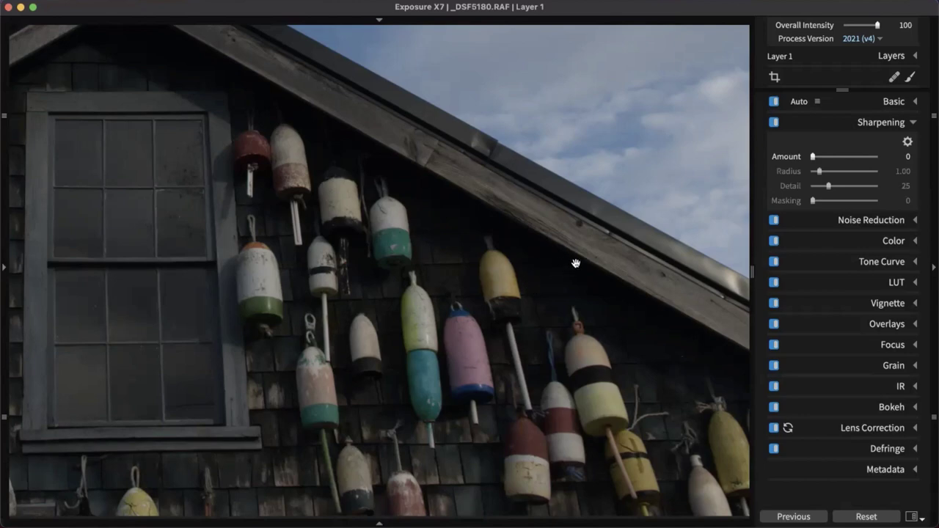
left_click_drag(577, 279, 484, 322)
left_click_drag(417, 250, 557, 387)
scroll(499, 348, "down", 3)
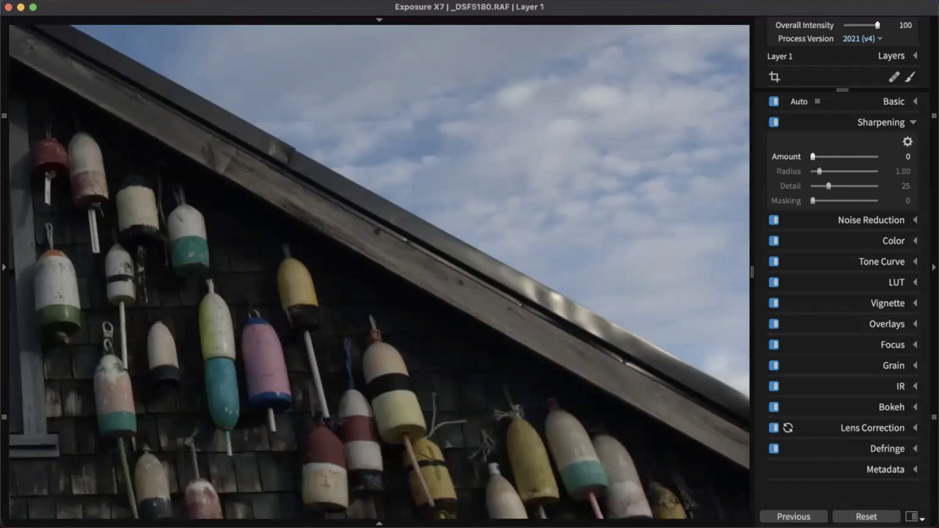
left_click(644, 185)
left_click(645, 182)
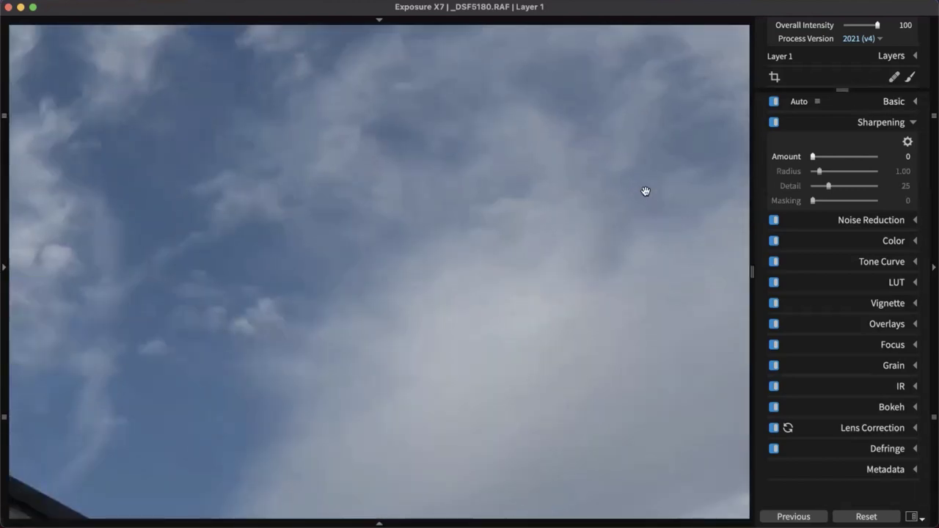
left_click_drag(636, 421, 629, 194)
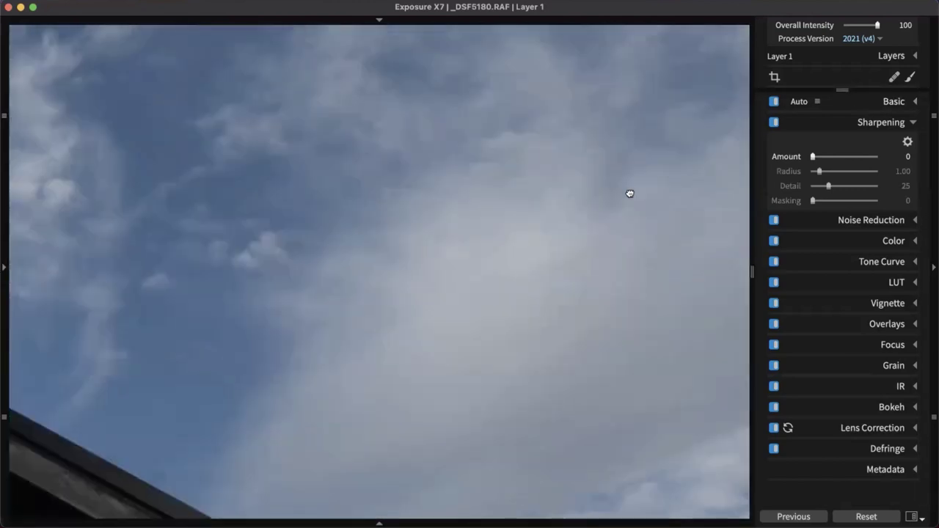
left_click_drag(585, 458, 556, 128)
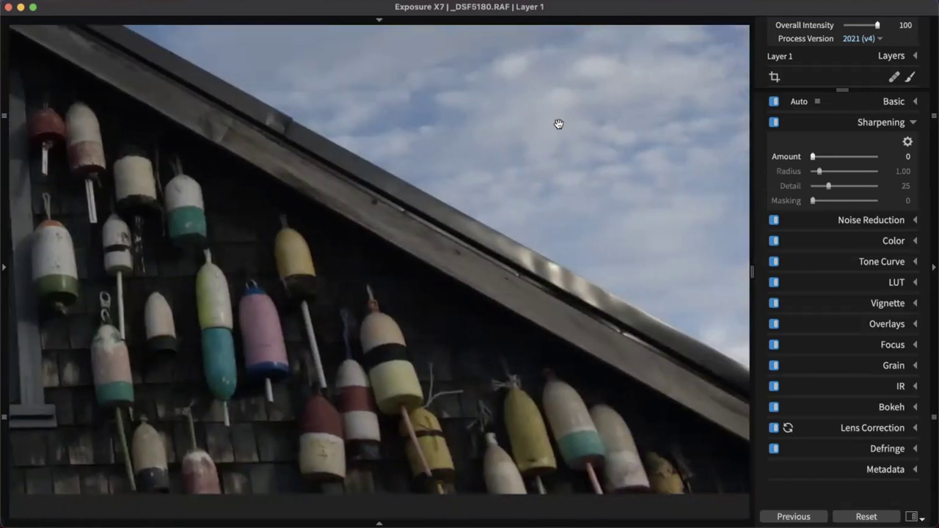
left_click(4, 267)
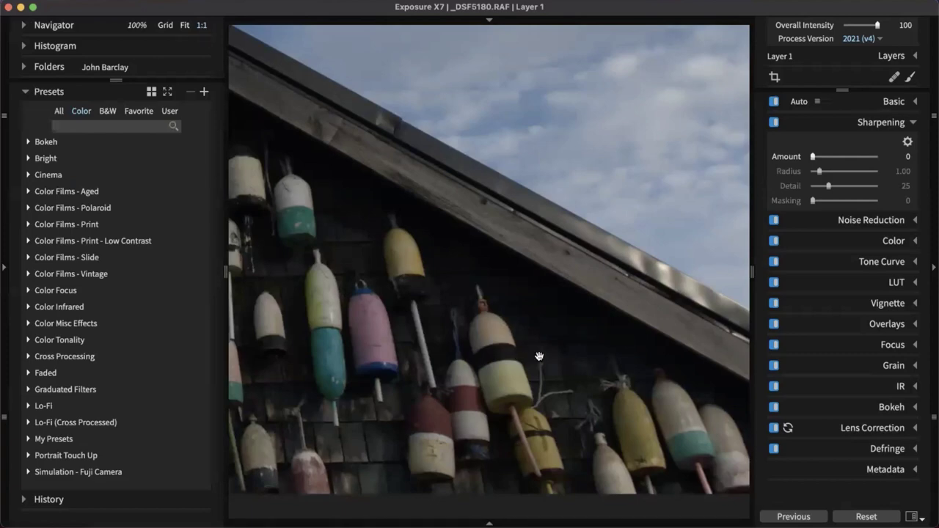
key("super+alt+Left")
scroll(539, 356, "up", 3)
scroll(540, 357, "down", 5)
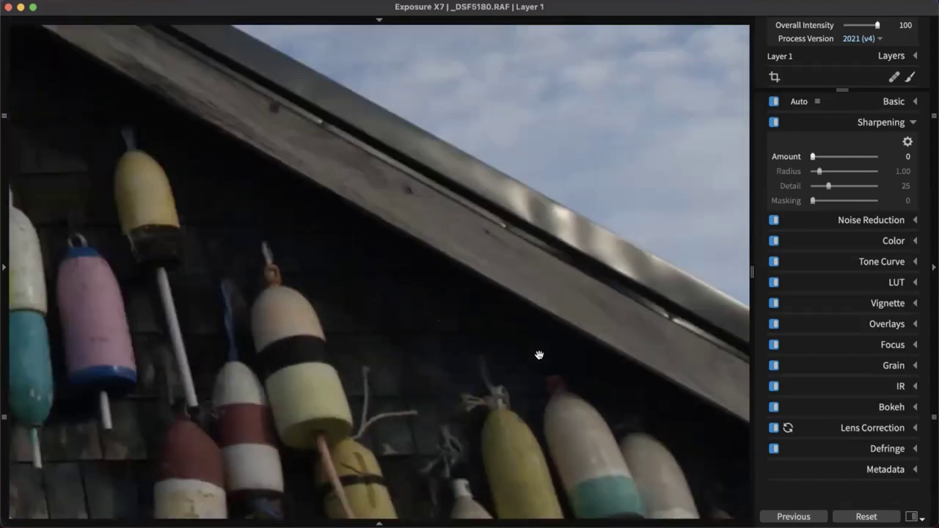
scroll(540, 356, "up", 3)
scroll(539, 356, "down", 3)
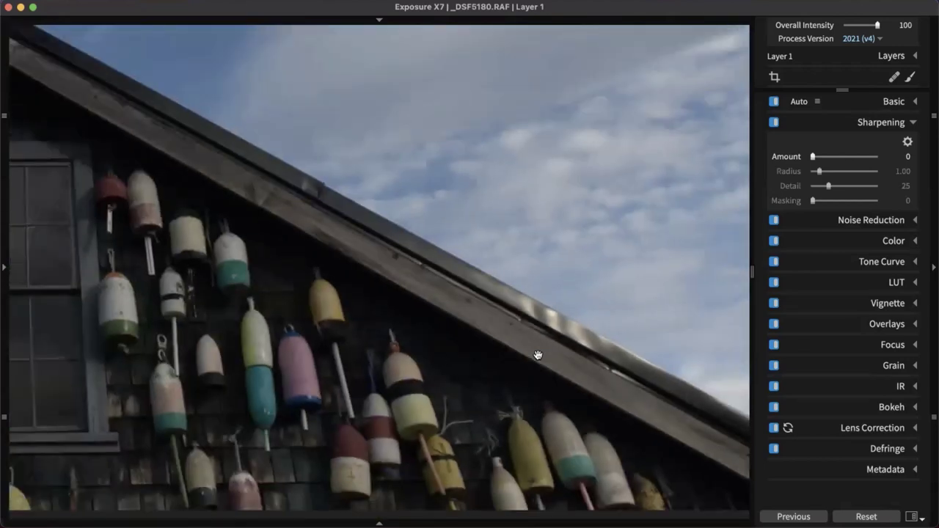
scroll(538, 356, "down", 3)
scroll(538, 356, "up", 3)
scroll(538, 356, "down", 3)
scroll(538, 356, "up", 3)
scroll(538, 356, "down", 3)
scroll(538, 356, "up", 1)
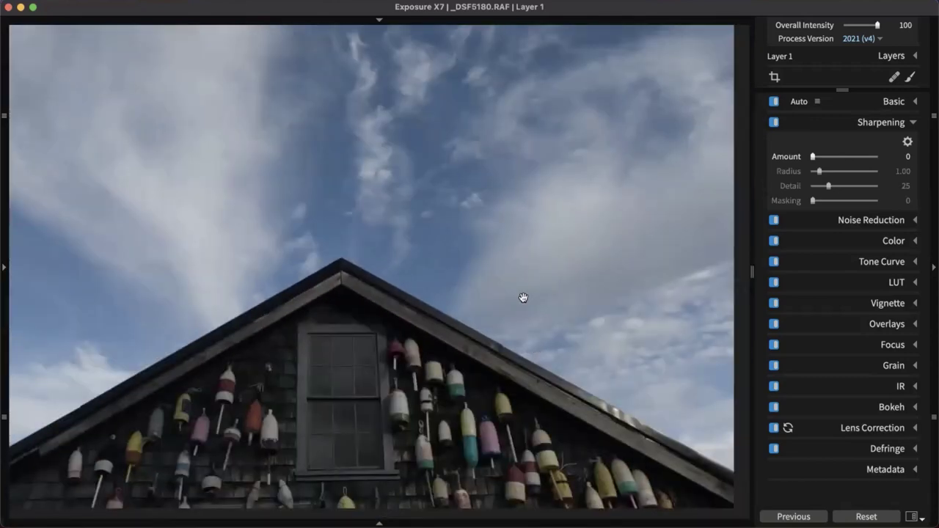
scroll(596, 431, "up", 3)
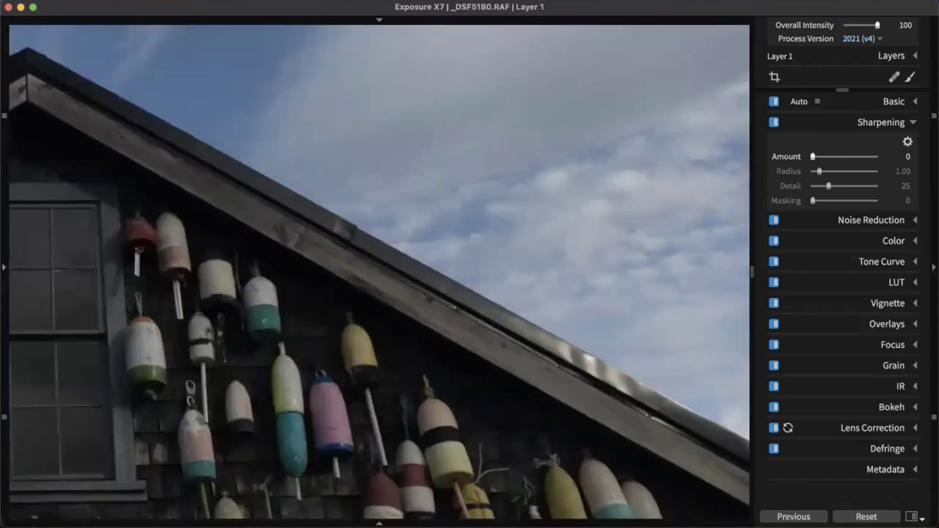
left_click(8, 72)
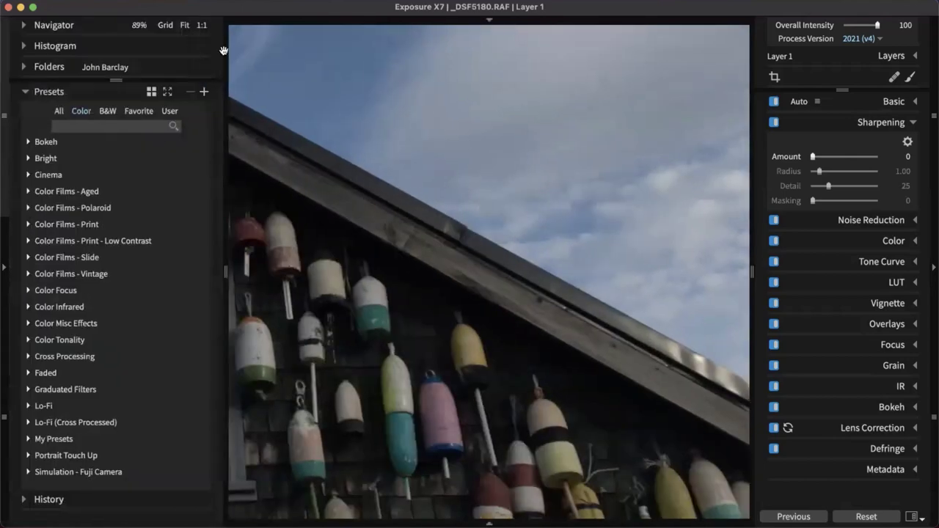
scroll(539, 329, "down", 3)
left_click_drag(489, 324, 171, 338)
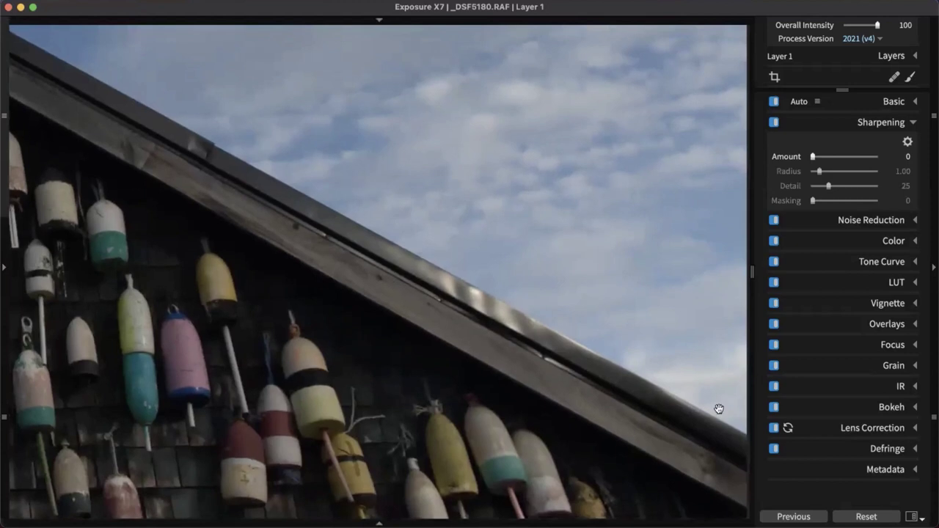
scroll(717, 411, "up", 1)
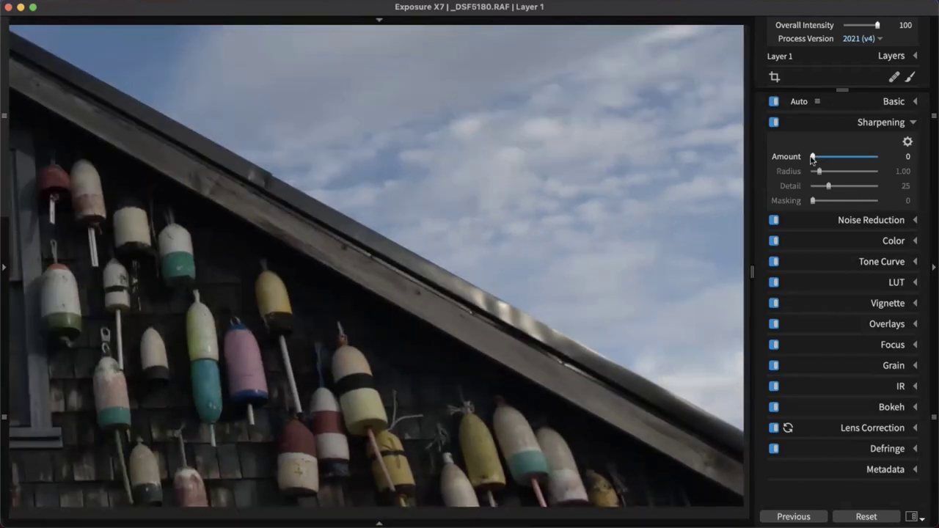
Raise the Sharpening Amount to 120 and begin enlarging the Radius
left_click_drag(813, 157, 856, 158)
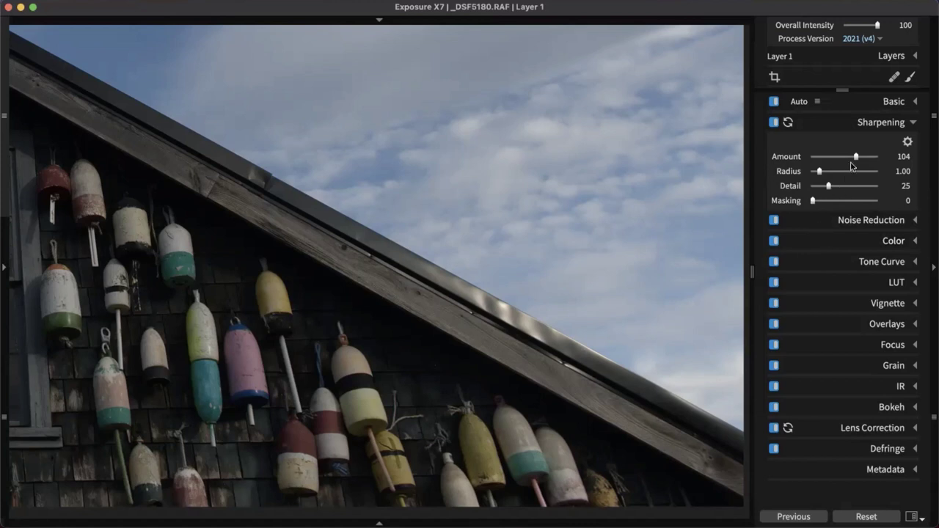
left_click_drag(857, 158, 863, 157)
left_click(863, 157)
left_click_drag(819, 173, 830, 176)
Try Sharpening Radius at 5.00 and 0.50, settle on 2.26, then set Detail to 45
left_click_drag(828, 176, 898, 179)
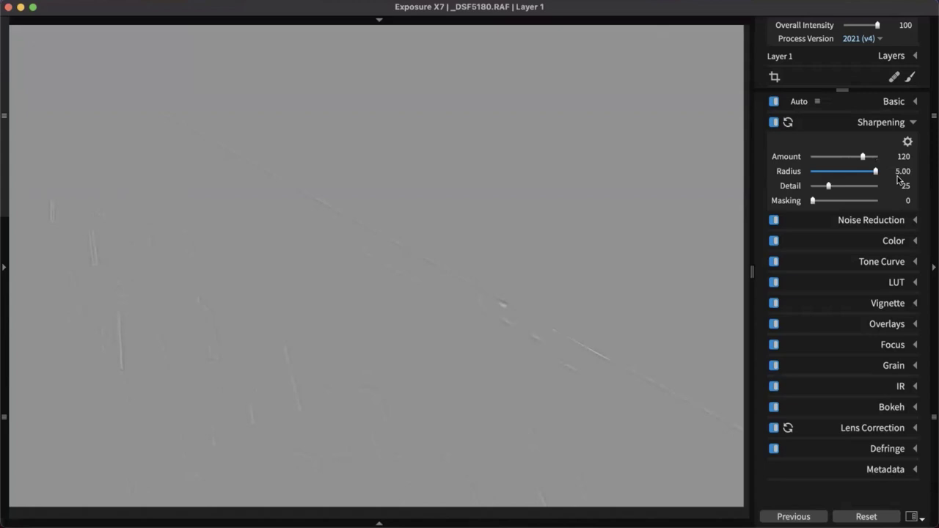
left_click_drag(896, 175, 800, 178)
left_click_drag(810, 175, 837, 179)
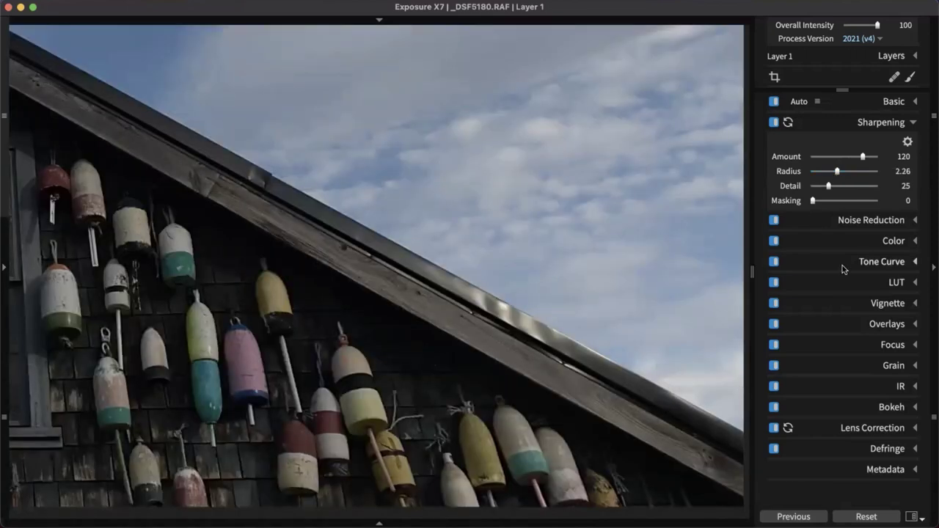
left_click_drag(829, 190, 894, 193)
left_click_drag(894, 193, 814, 203)
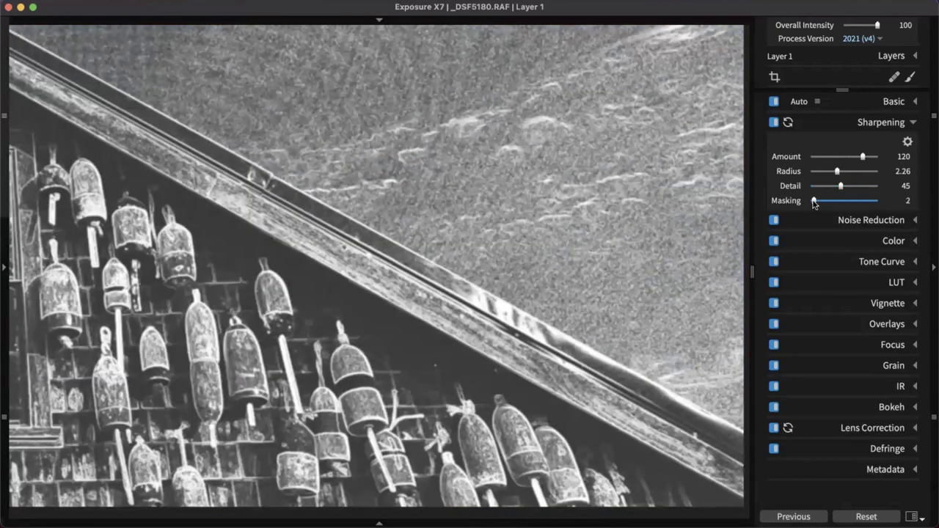
Set Sharpening Masking to 21 and lower Amount to 39
left_click_drag(814, 204, 823, 206)
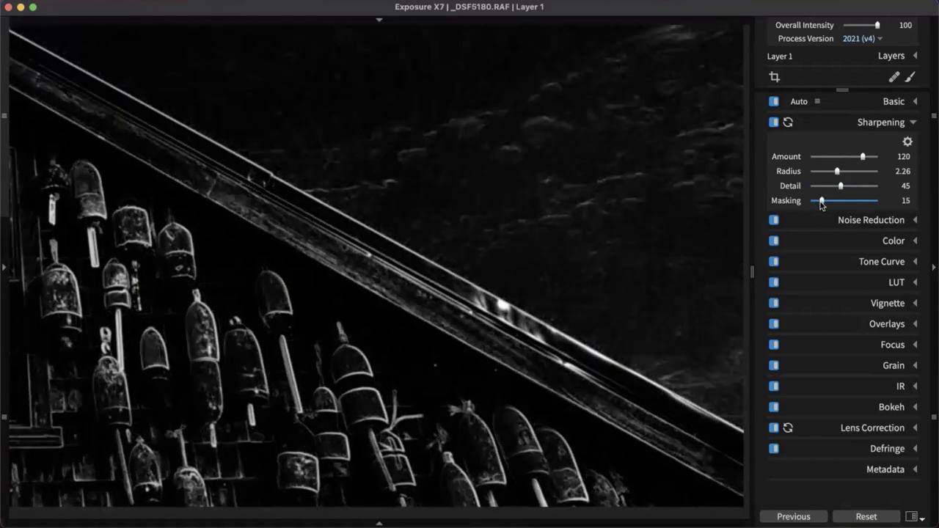
left_click_drag(822, 206, 828, 206)
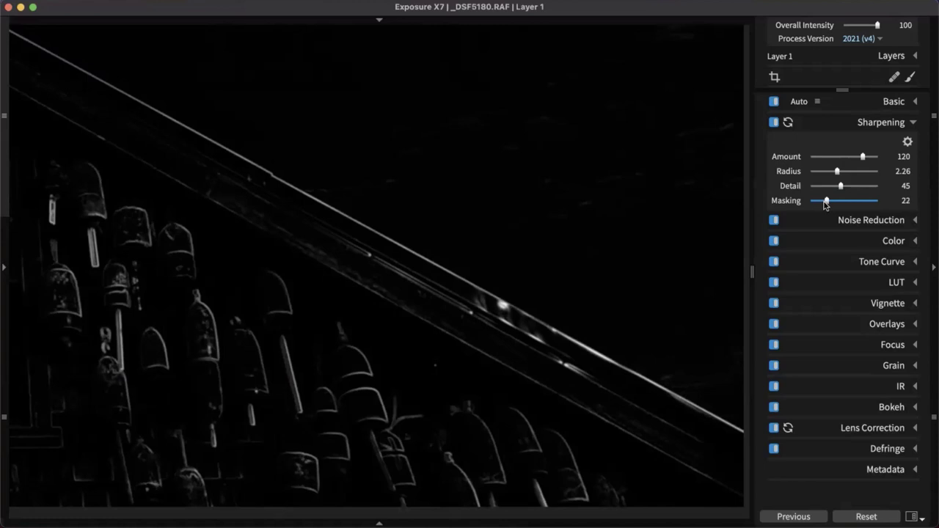
left_click_drag(826, 205, 826, 206)
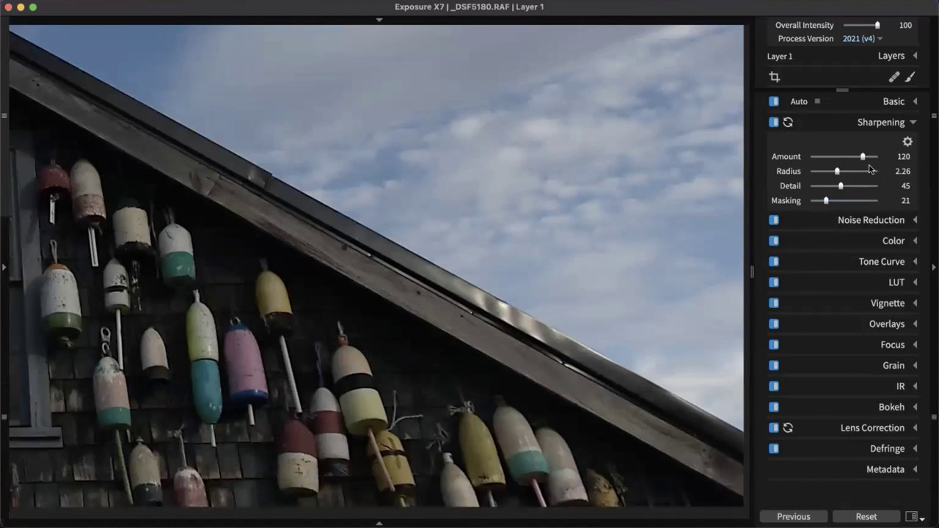
left_click_drag(864, 158, 829, 161)
Zoom in on the buoys and back to the full gable to check the sharpening
left_click(450, 311)
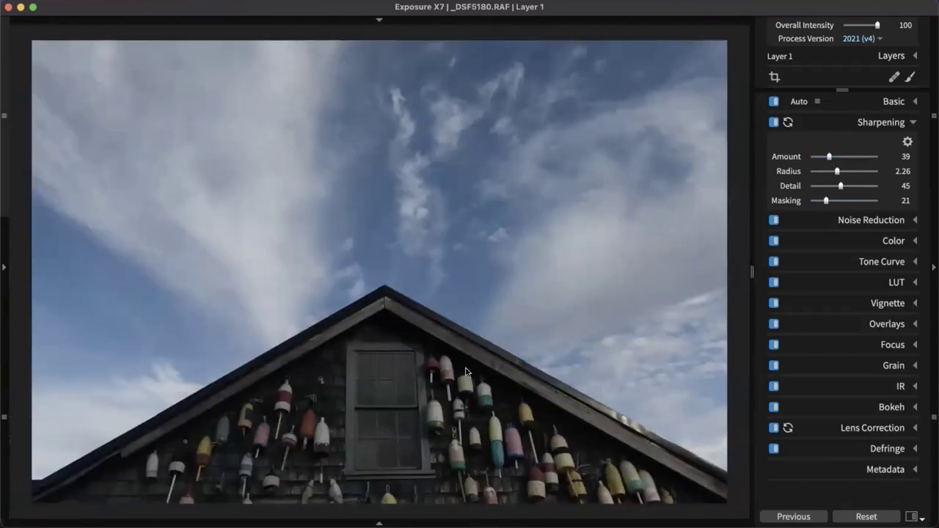
left_click(464, 367)
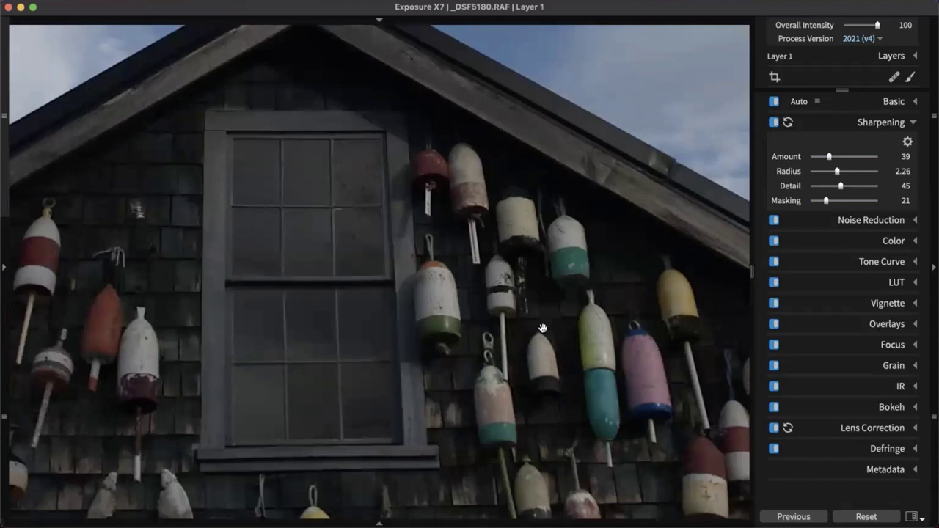
left_click(543, 328)
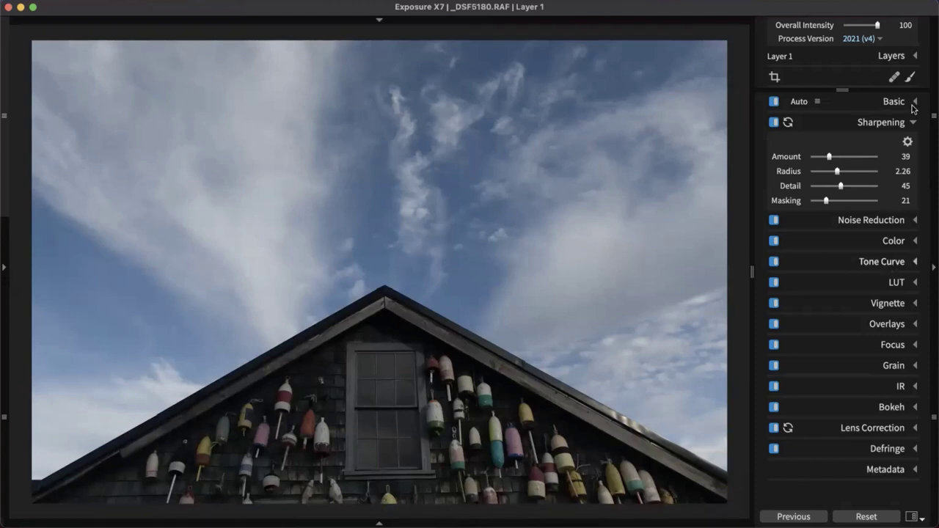
Collapse Sharpening, review Noise Reduction at 0.00 Profile on a close-up of the roof, then collapse it
left_click(891, 123)
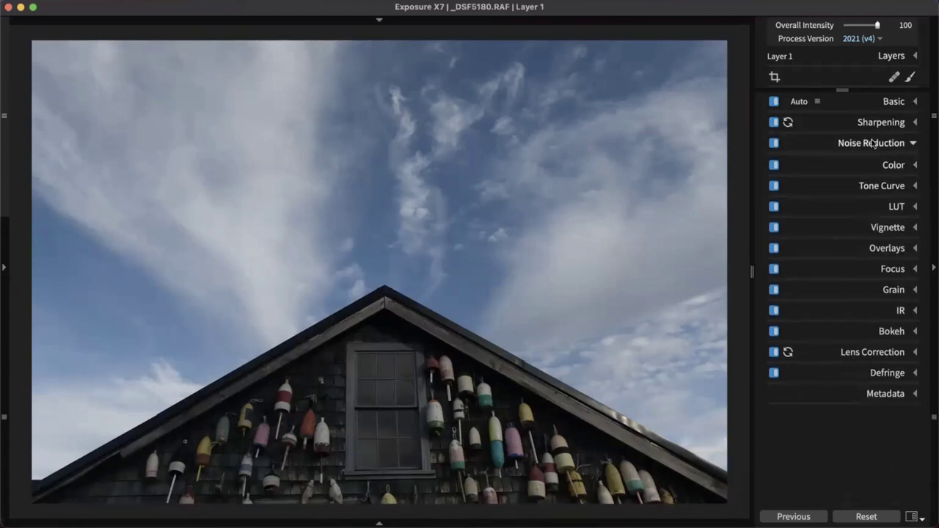
left_click(870, 143)
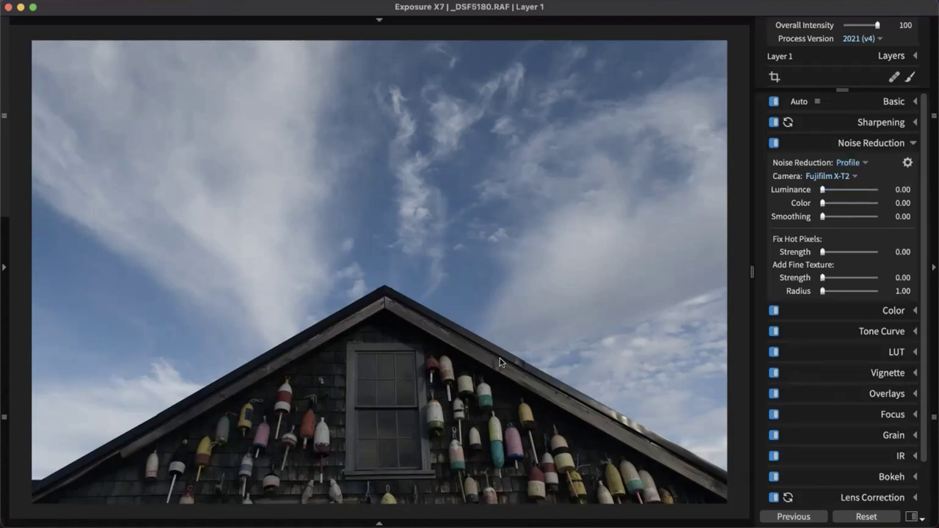
scroll(562, 383, "up", 5)
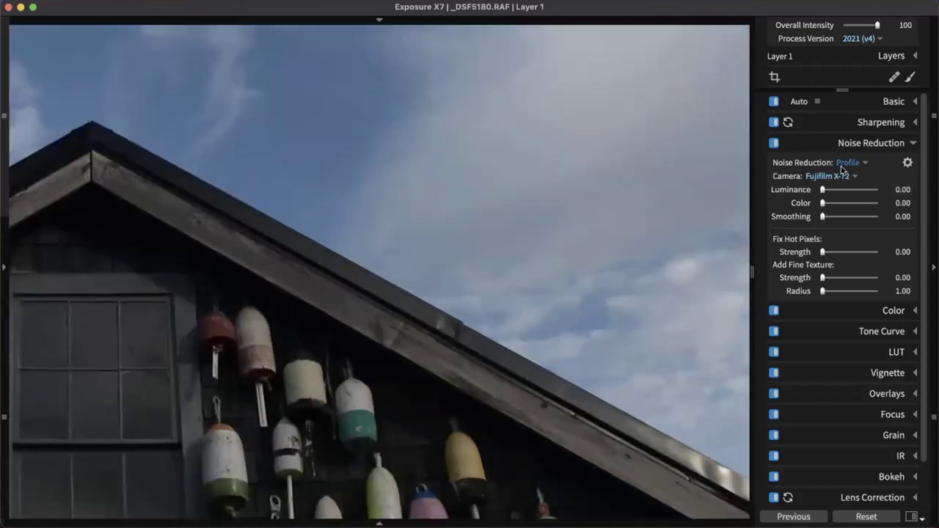
scroll(492, 294, "left", 5)
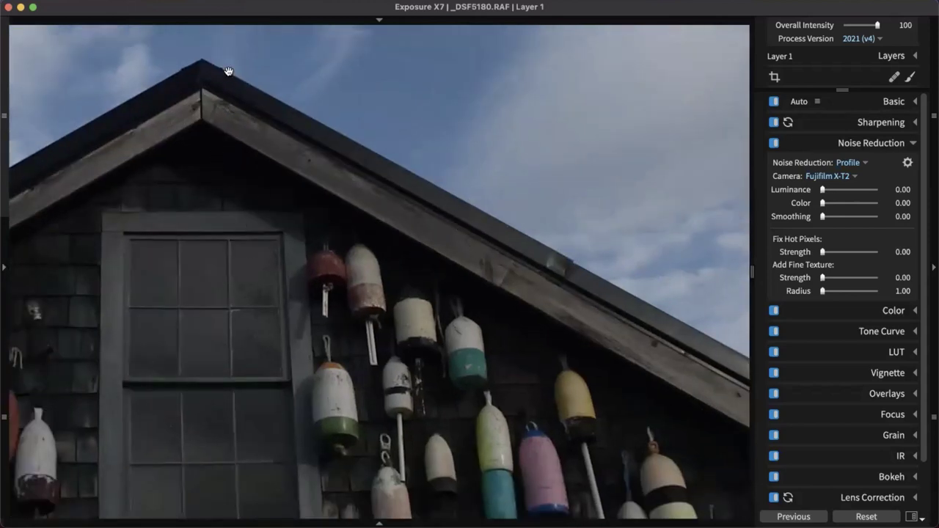
scroll(233, 73, "left", 2)
left_click(264, 125)
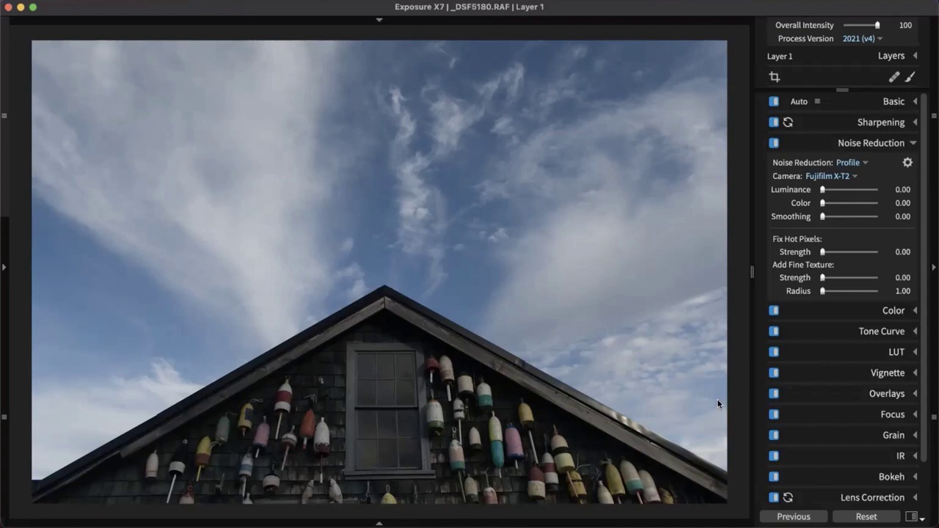
left_click(888, 142)
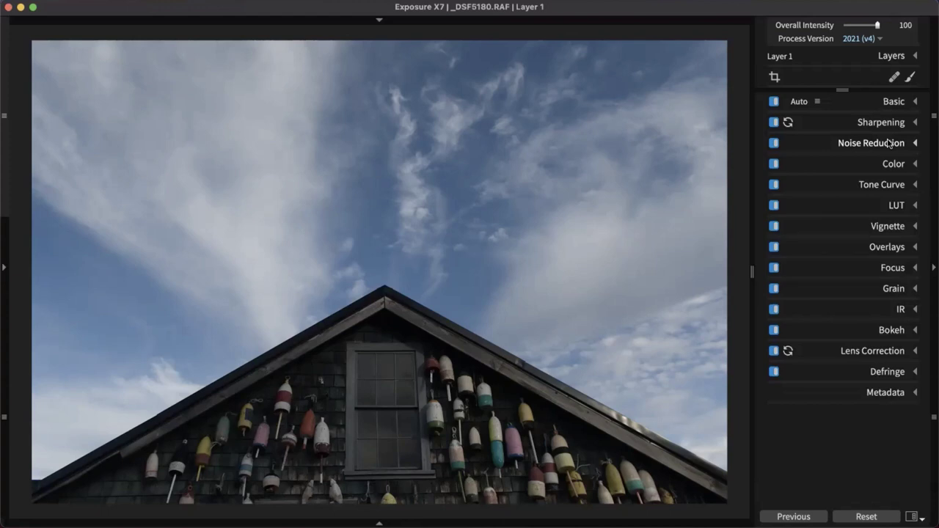
In Crop & Transform, test keystone and horizontal stretch, resetting both back to default
left_click(775, 78)
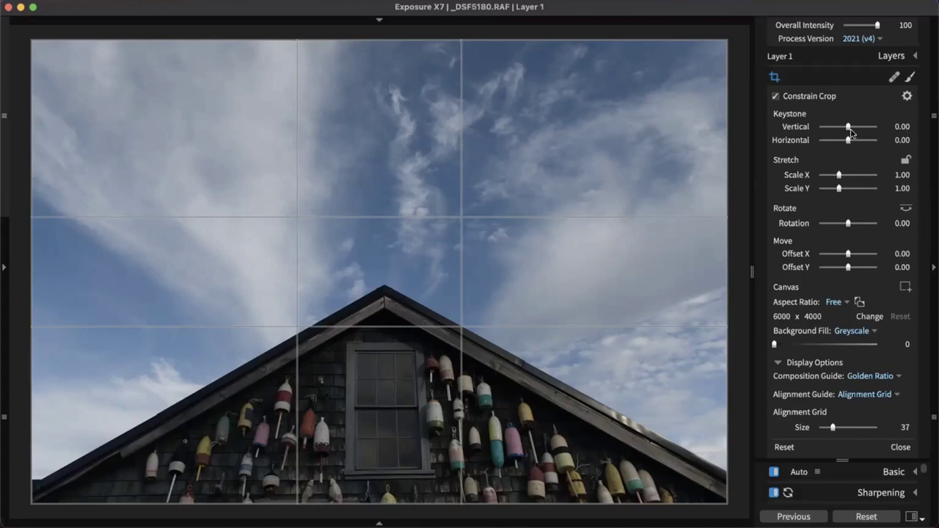
left_click_drag(849, 127, 841, 141)
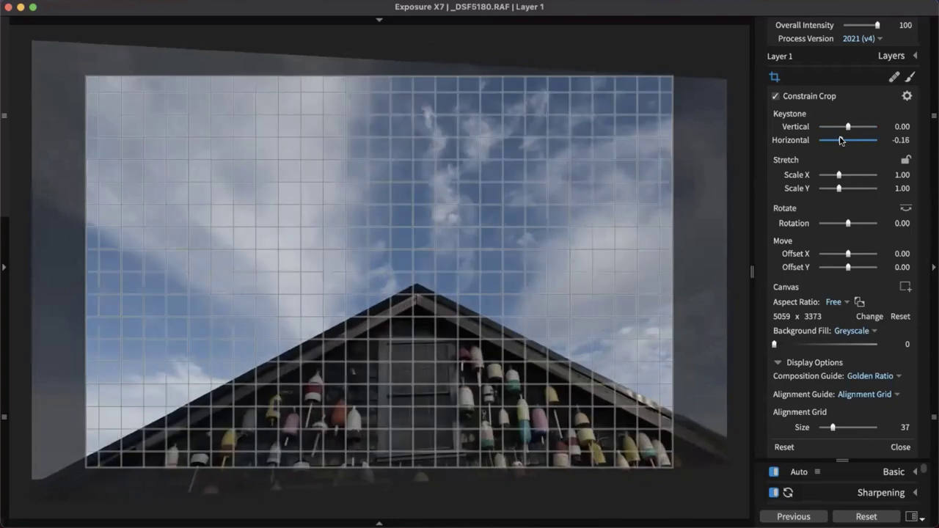
double_click(841, 140)
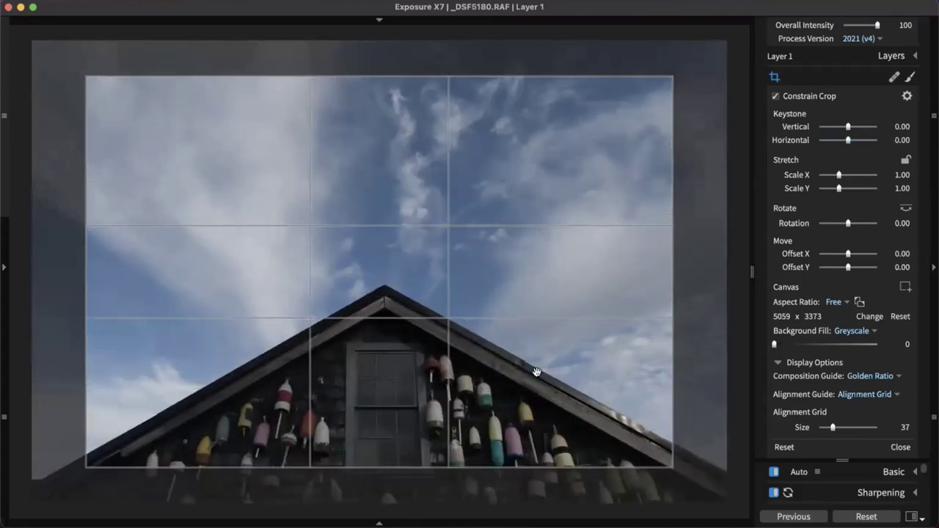
left_click_drag(674, 466, 727, 503)
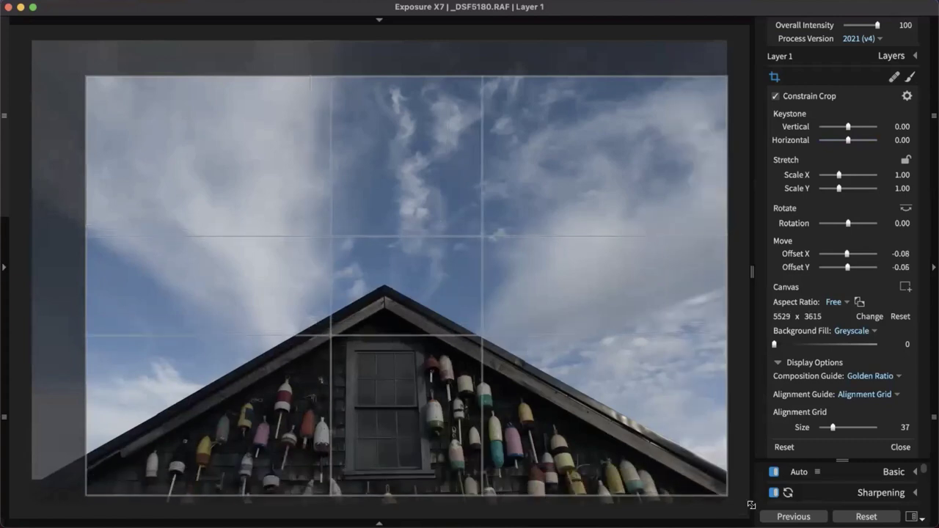
left_click_drag(839, 176, 835, 177)
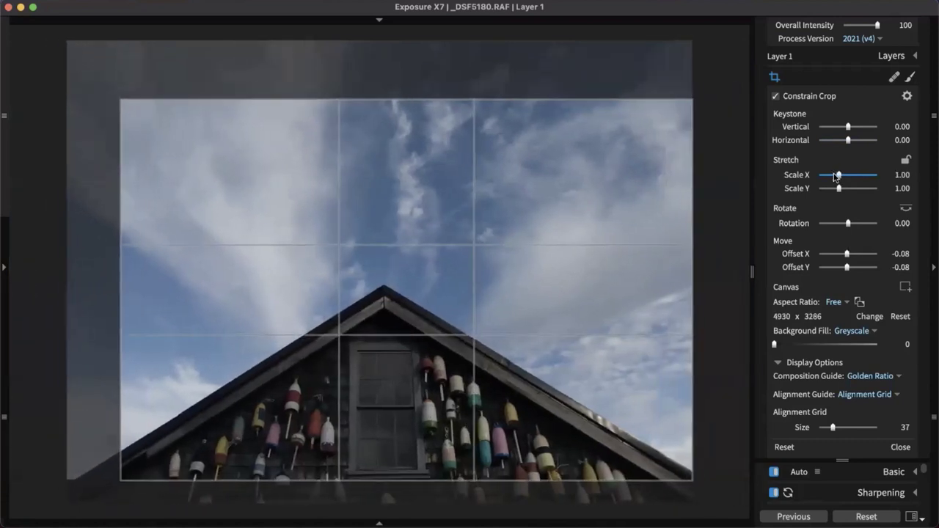
double_click(834, 176)
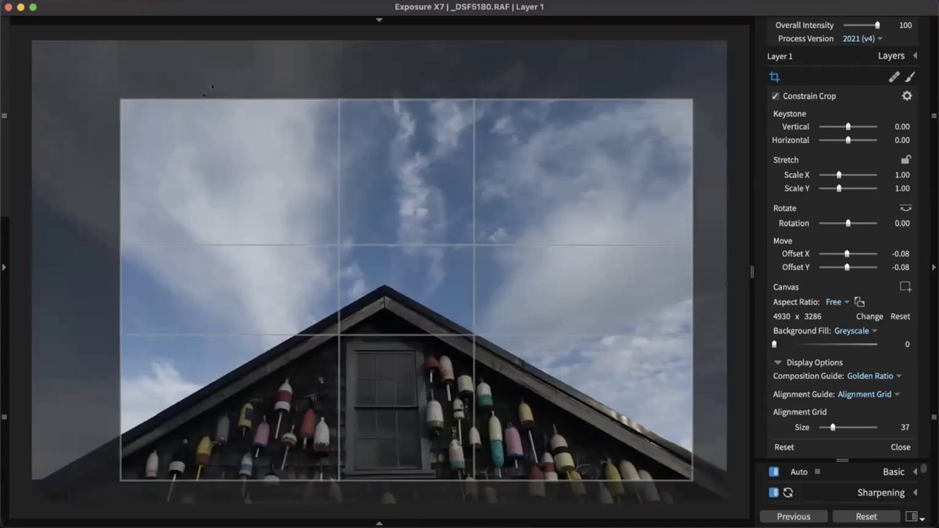
Extend the crop to the full image and straighten along the roof eave, rotating 1.18
left_click_drag(125, 98, 31, 39)
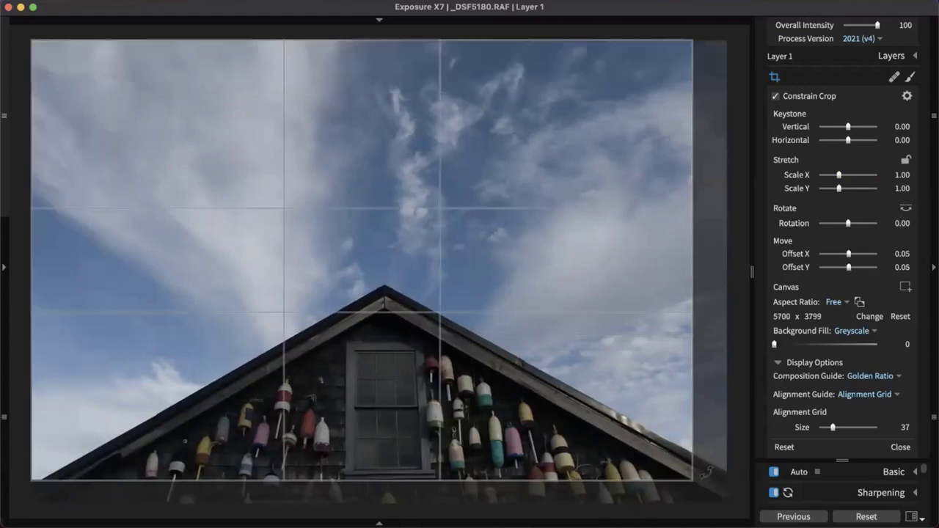
left_click_drag(691, 481, 727, 505)
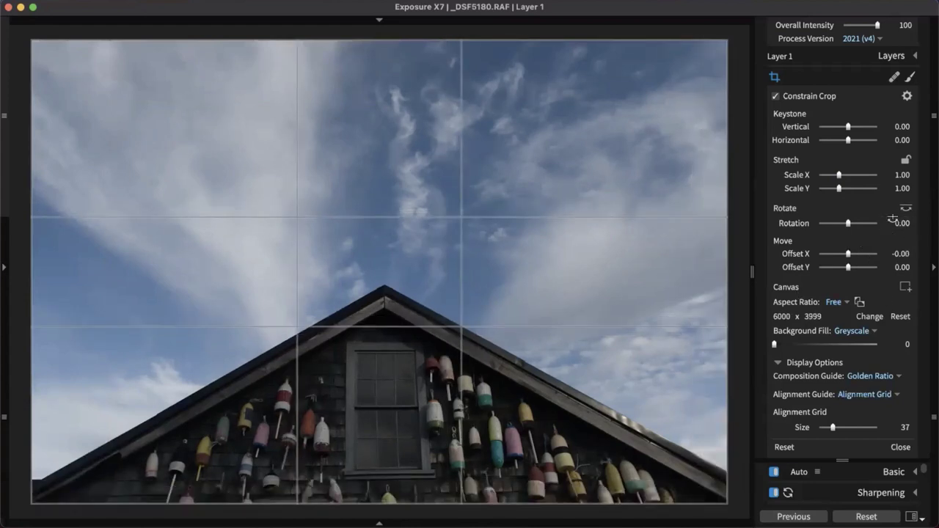
left_click(903, 205)
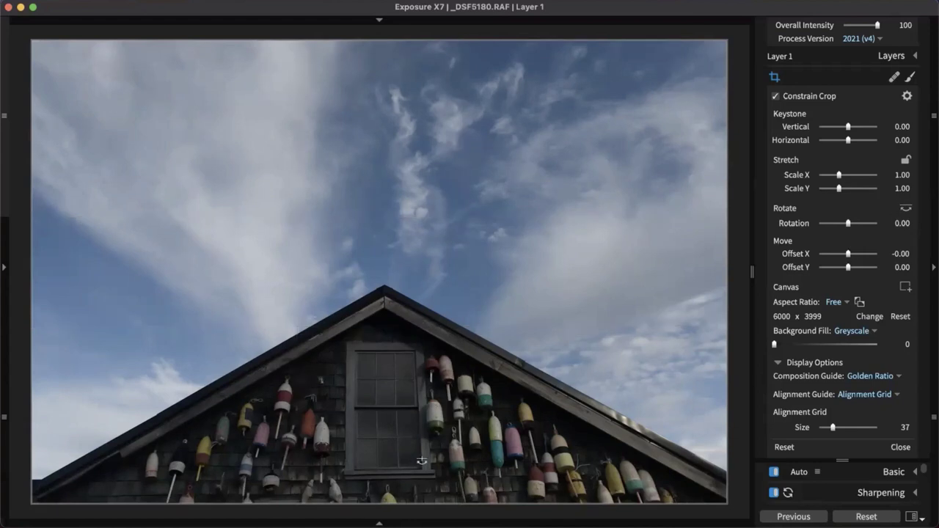
left_click_drag(345, 476, 435, 471)
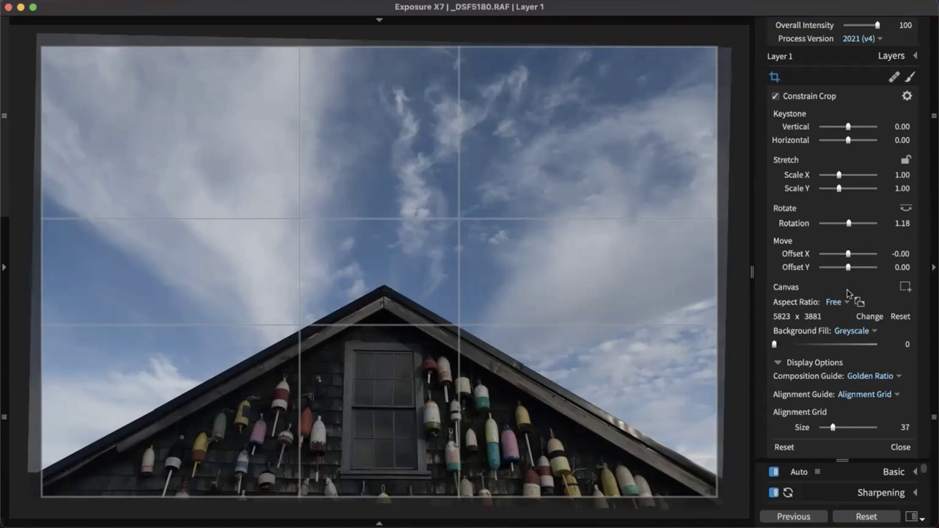
Overlay the Alignment Grid composition guide and set the Alignment Guide to None
left_click(870, 377)
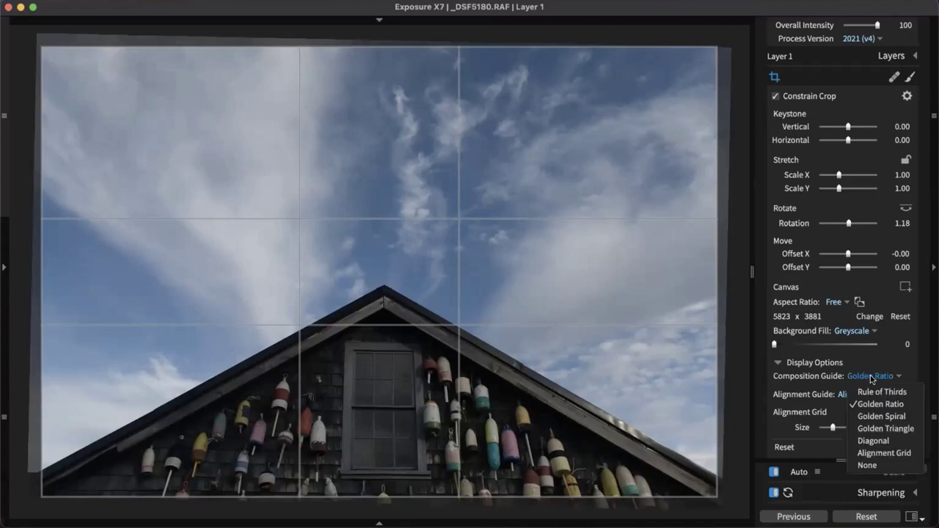
left_click(880, 453)
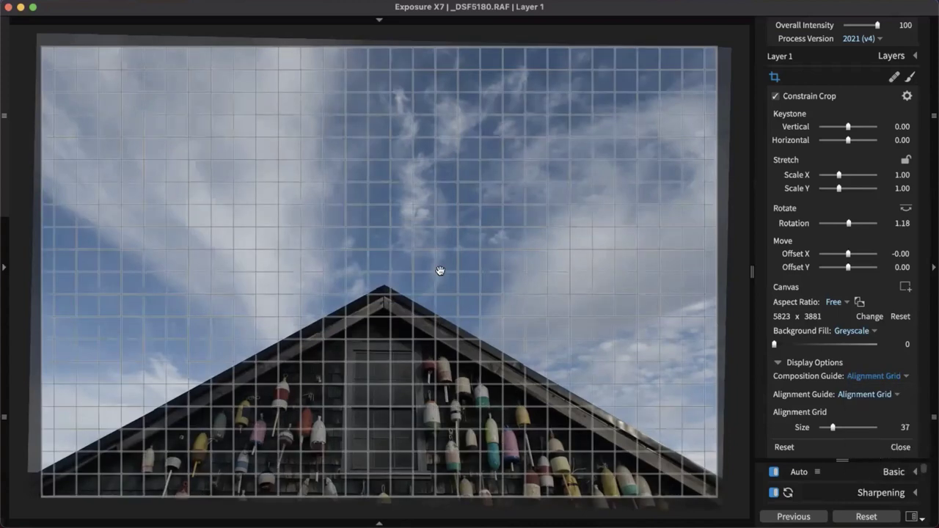
left_click(886, 397)
left_click(878, 395)
left_click(878, 395)
left_click(869, 435)
left_click(852, 395)
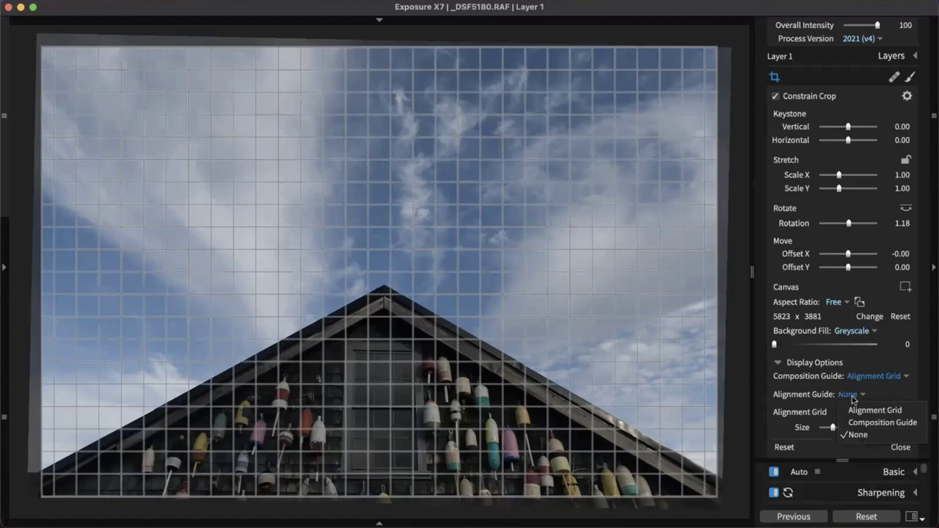
left_click(872, 433)
left_click(854, 398)
Switch the composition overlay to Golden Spiral, then to Diagonal
left_click(907, 375)
left_click(907, 376)
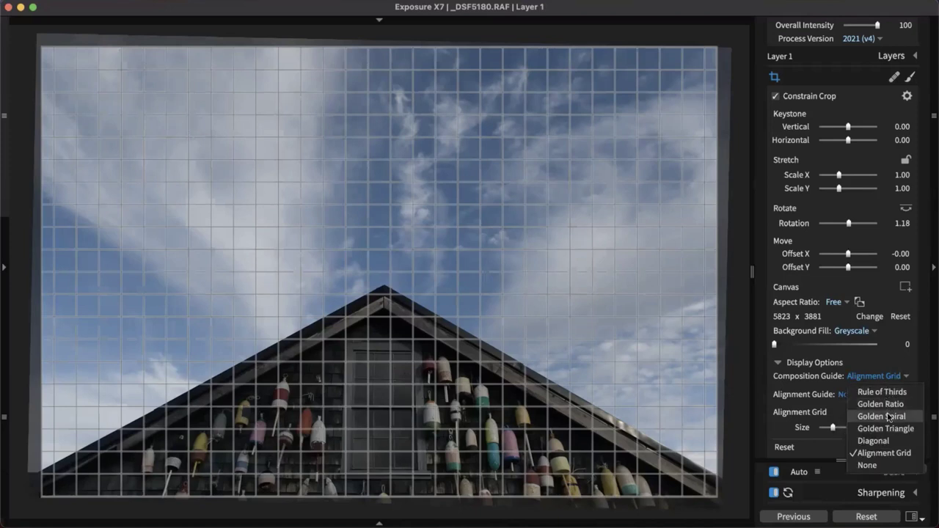
left_click(888, 416)
left_click(889, 378)
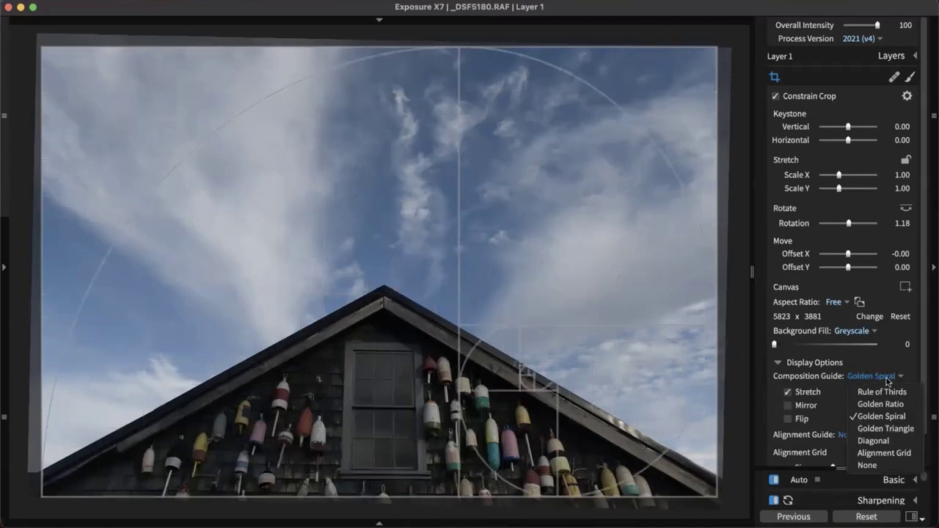
left_click(889, 441)
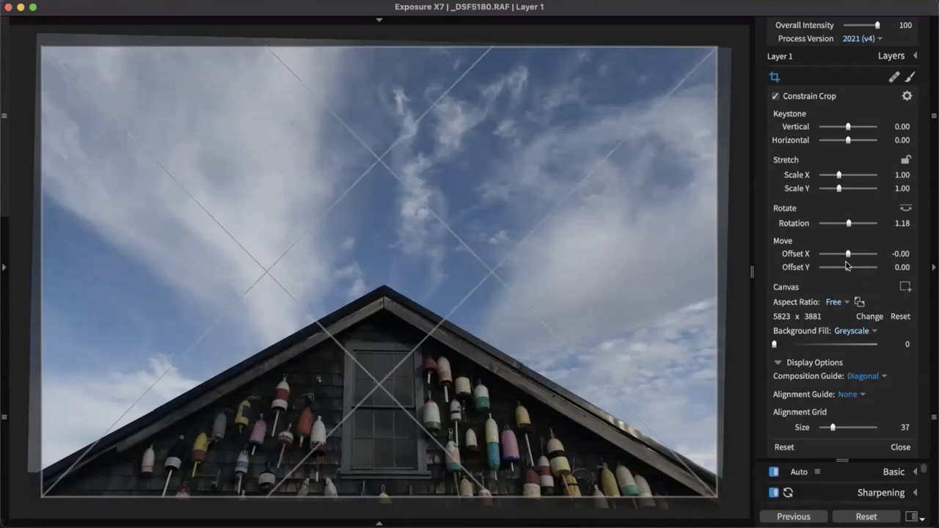
Stretch the photo slightly, nudge the offset and recrop to 5796 x 3817, then commit the crop
left_click_drag(848, 254, 847, 255)
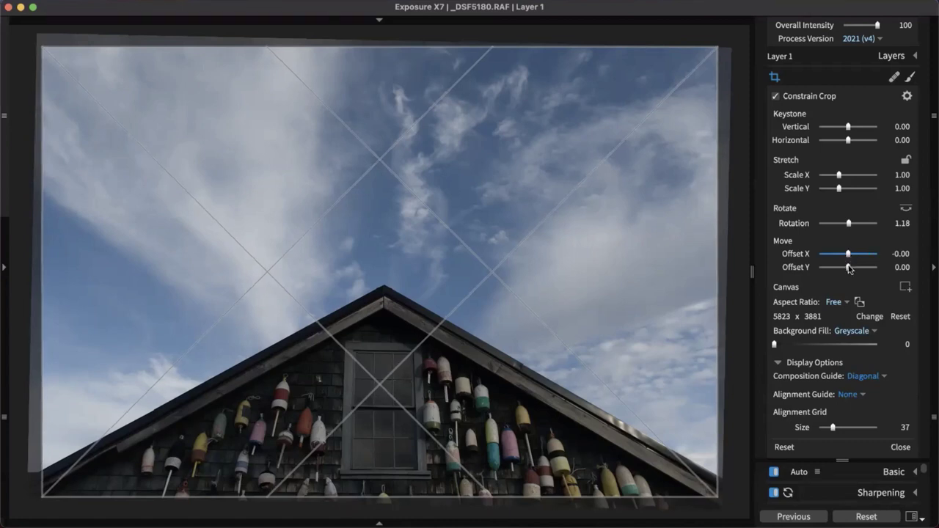
left_click_drag(843, 176, 841, 174)
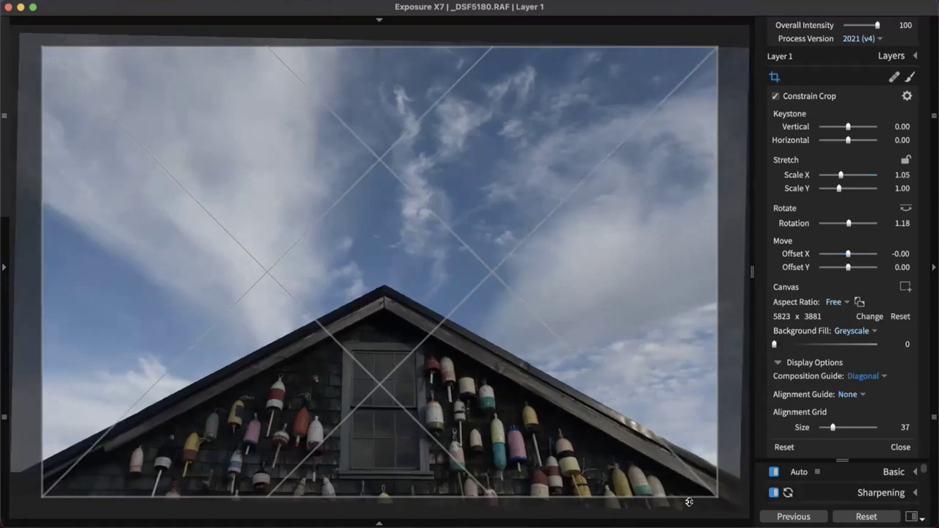
left_click_drag(720, 498, 713, 488)
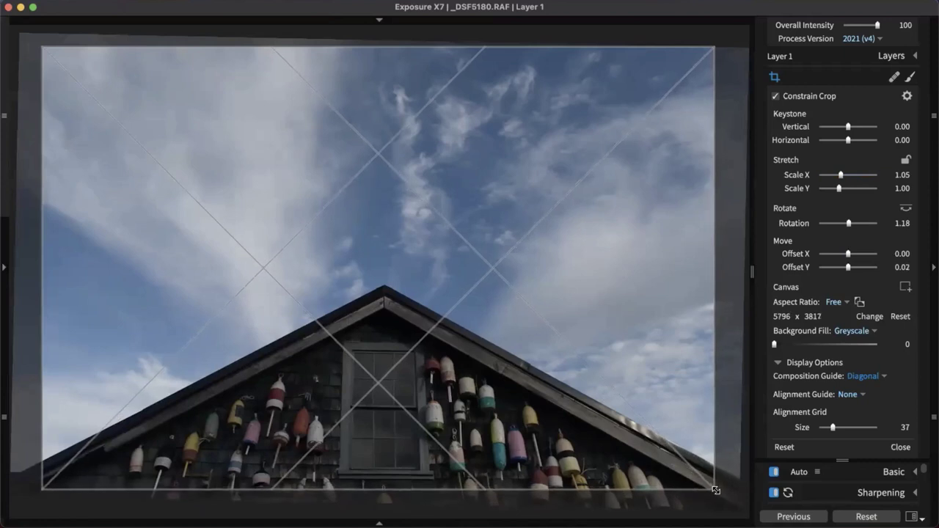
left_click_drag(848, 253, 847, 253)
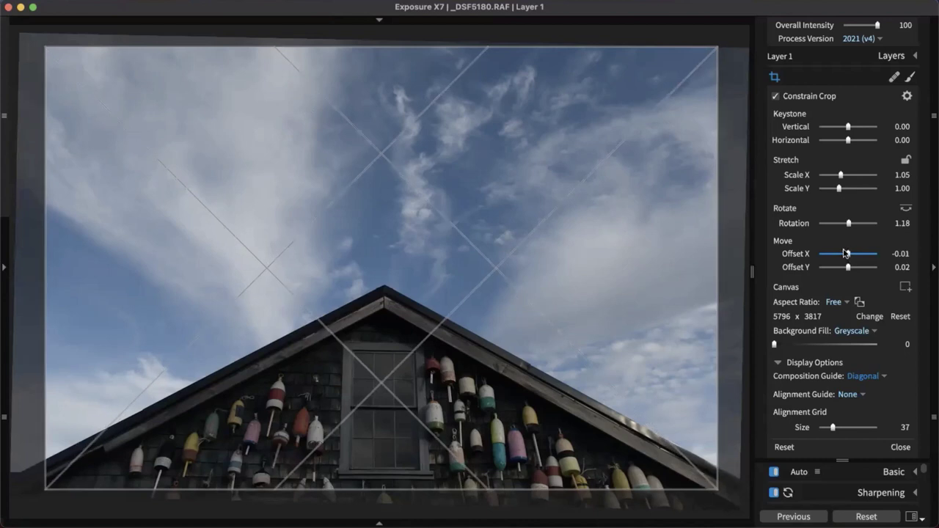
left_click_drag(845, 253, 846, 254)
left_click(774, 78)
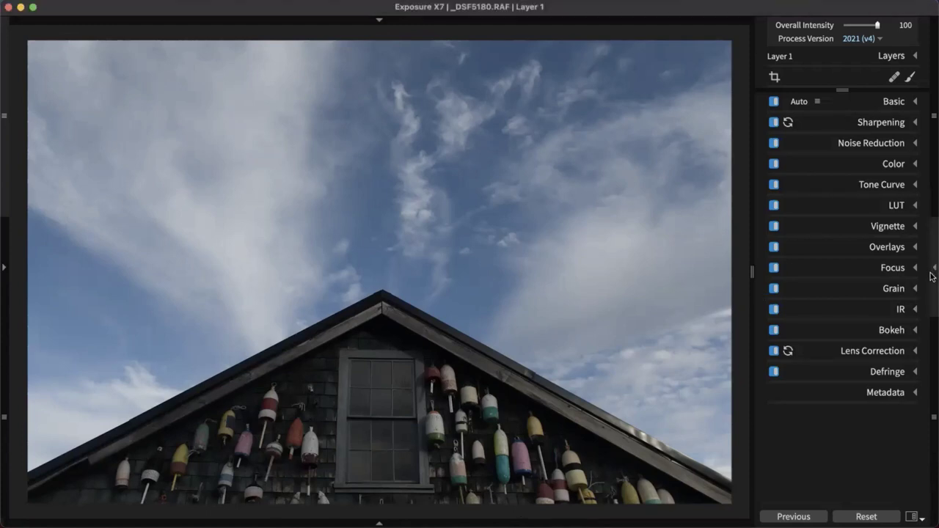
Collapse the adjustments panel and show the Presets panel beside the buoy photo
left_click(933, 270)
left_click(4, 270)
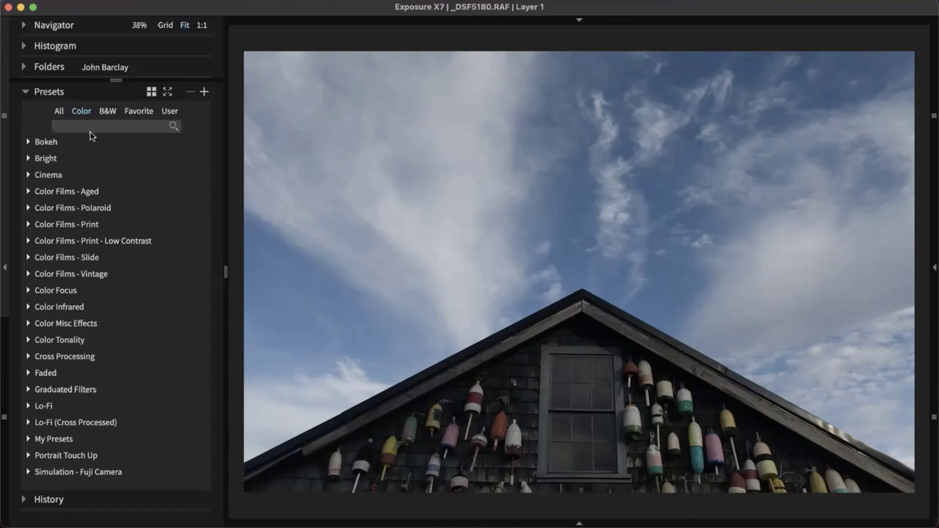
Expand the B&W Films presets and preview Kodak TRI-X 400 and TRI-X 400 Pushed 2 Stops on the buoy photo
left_click(59, 111)
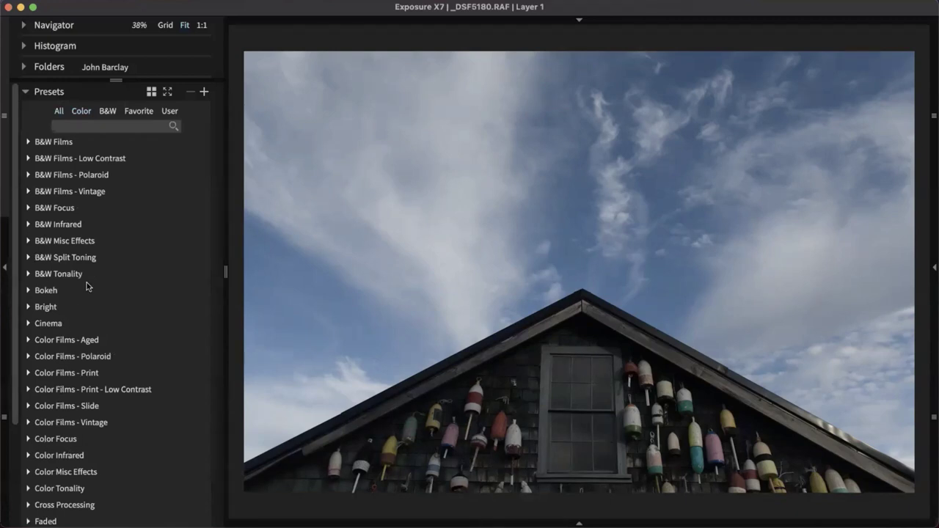
left_click(72, 144)
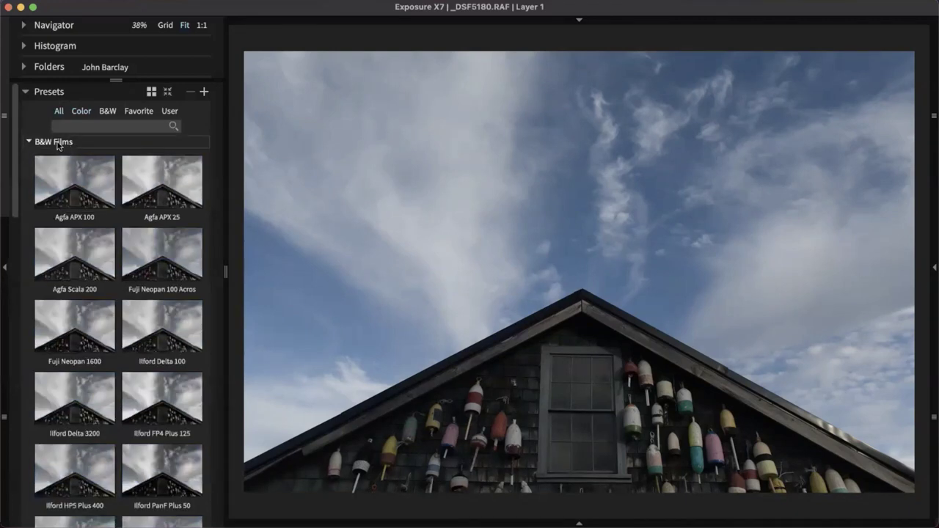
scroll(22, 227, "down", 2)
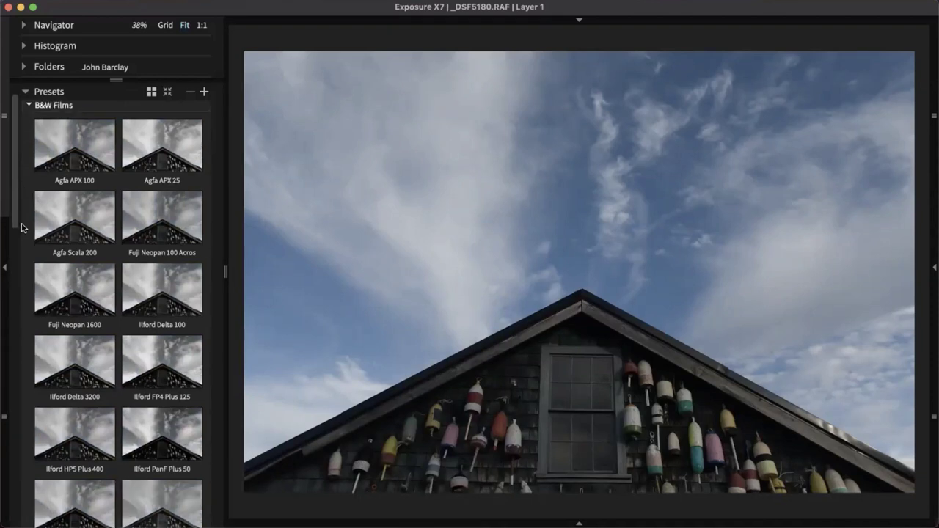
scroll(23, 231, "down", 4)
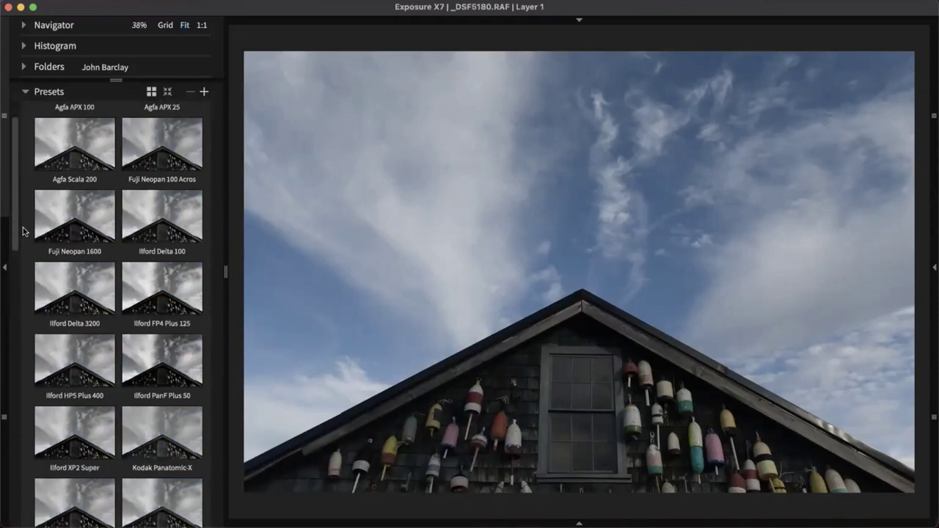
scroll(22, 231, "down", 5)
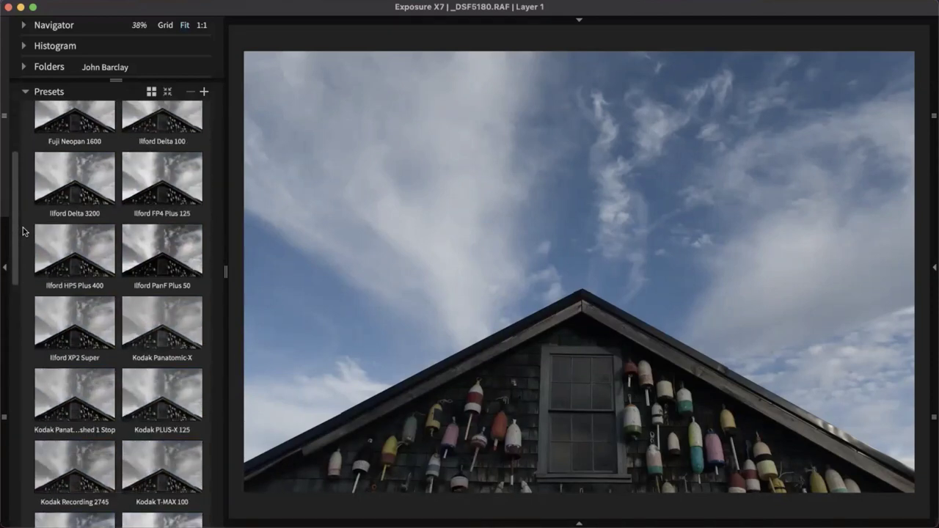
scroll(23, 231, "down", 4)
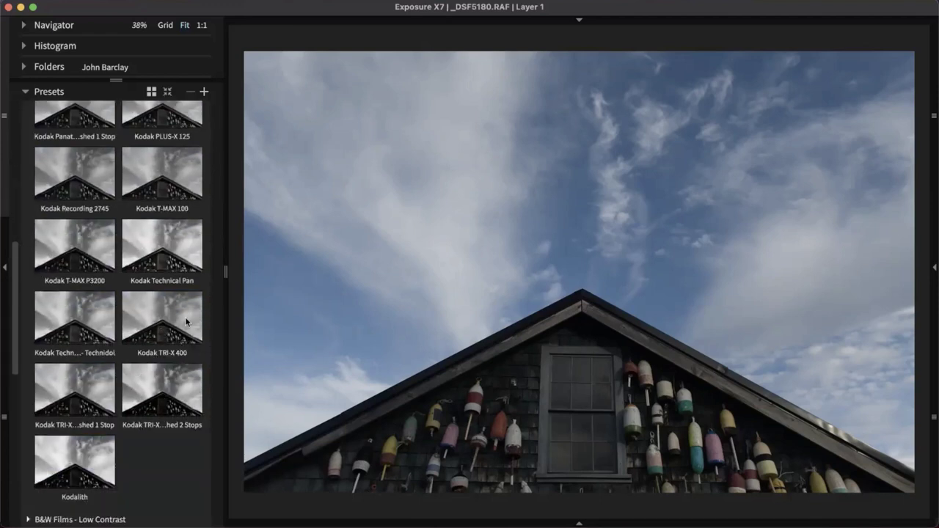
left_click(175, 325)
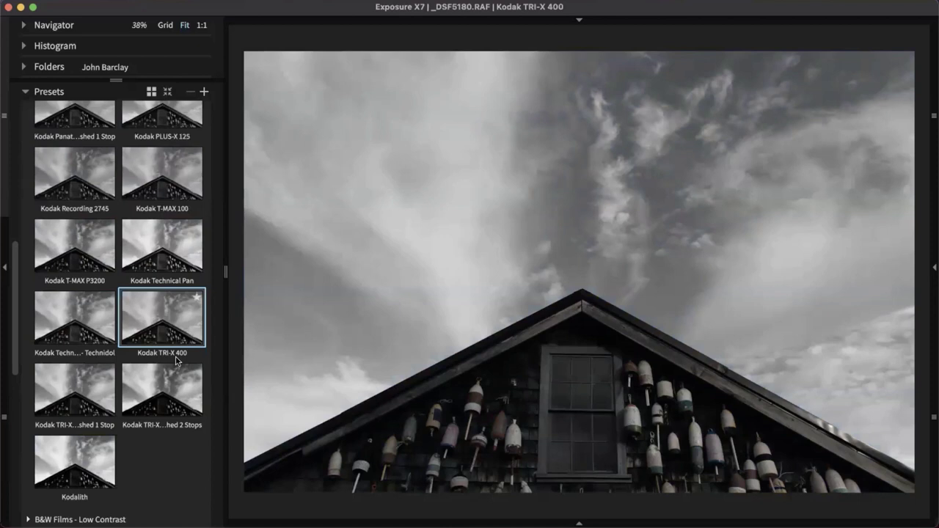
left_click(158, 393)
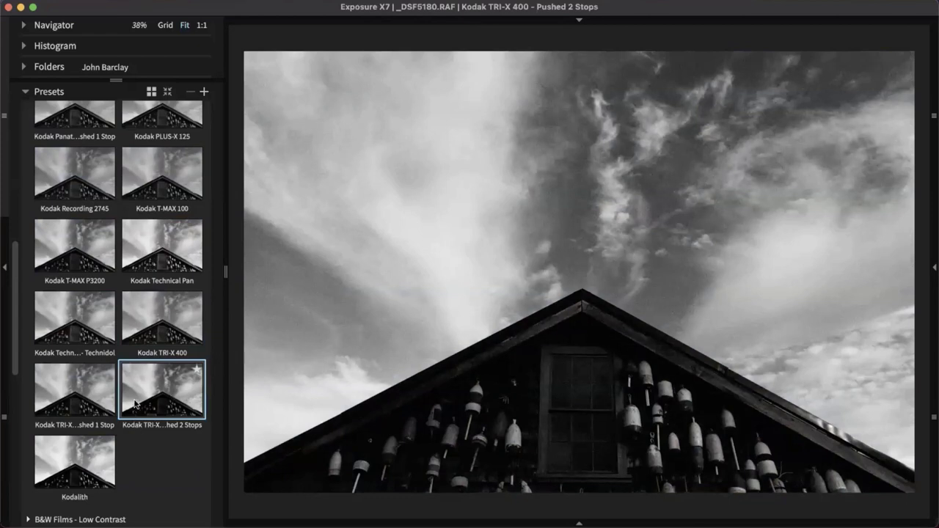
Try Kodak PLUS-X 125, settle on Ilford FP4 Plus 125, and collapse the B&W Films group
scroll(147, 360, "up", 1)
scroll(147, 360, "up", 3)
left_click(159, 244)
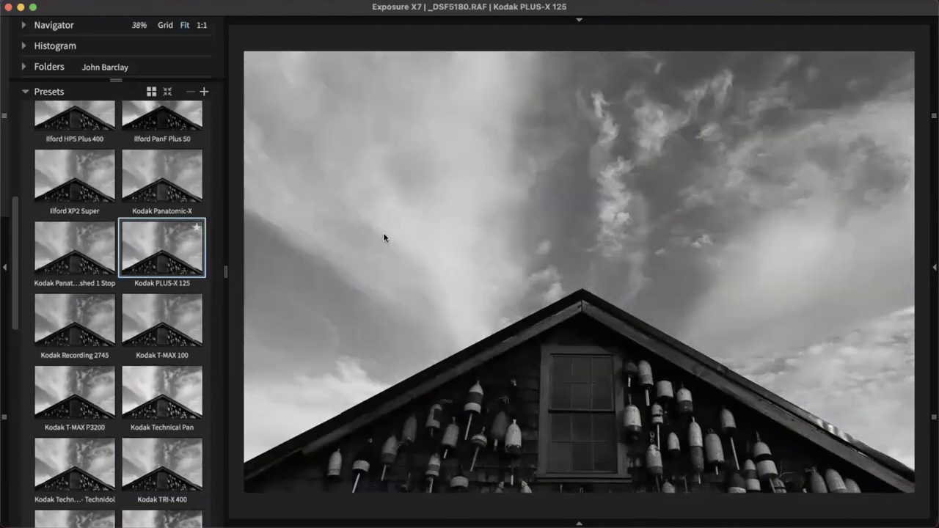
scroll(185, 226, "up", 4)
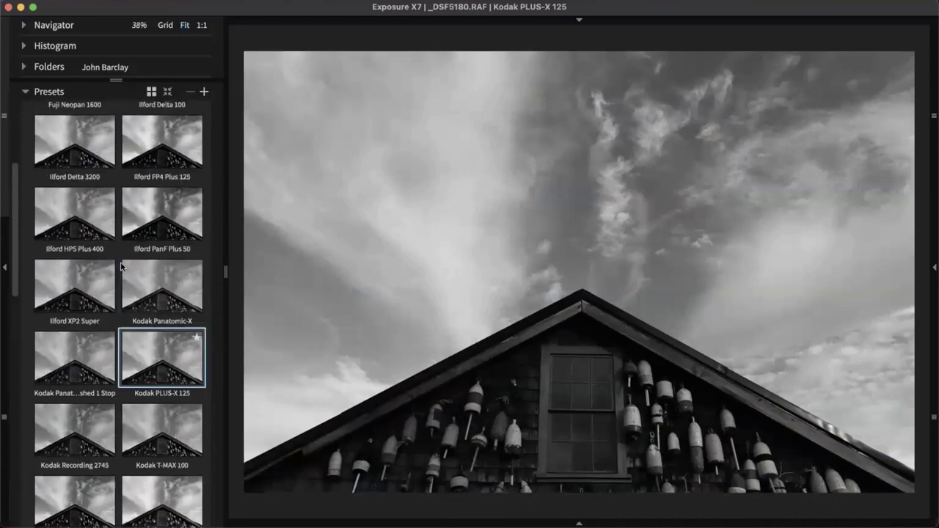
left_click(153, 179)
scroll(110, 242, "up", 5)
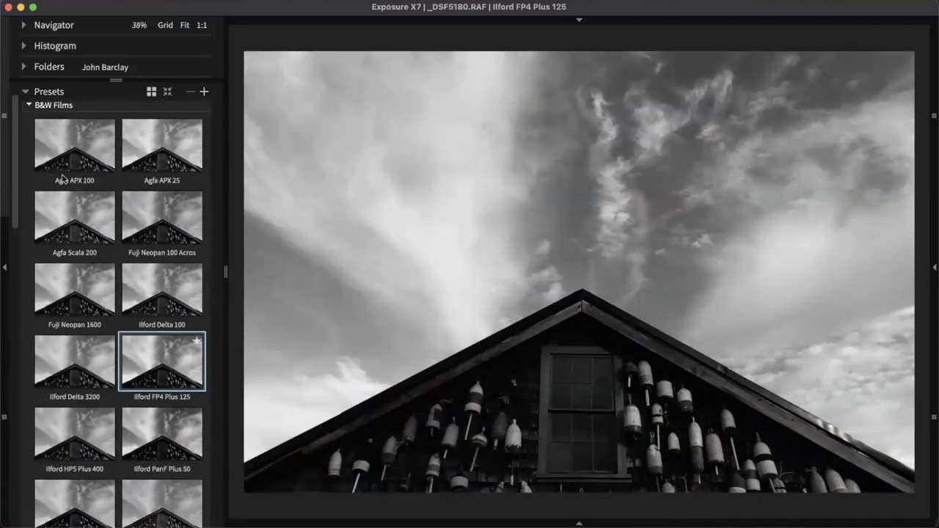
left_click(45, 108)
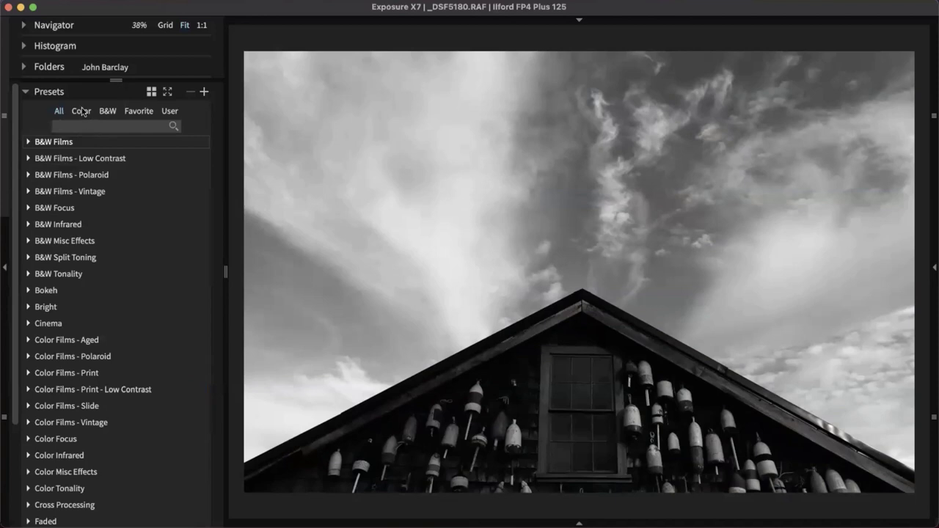
Expand Color Films - Print and apply Kodak Portra 160VC to the buoy photo
scroll(90, 331, "down", 4)
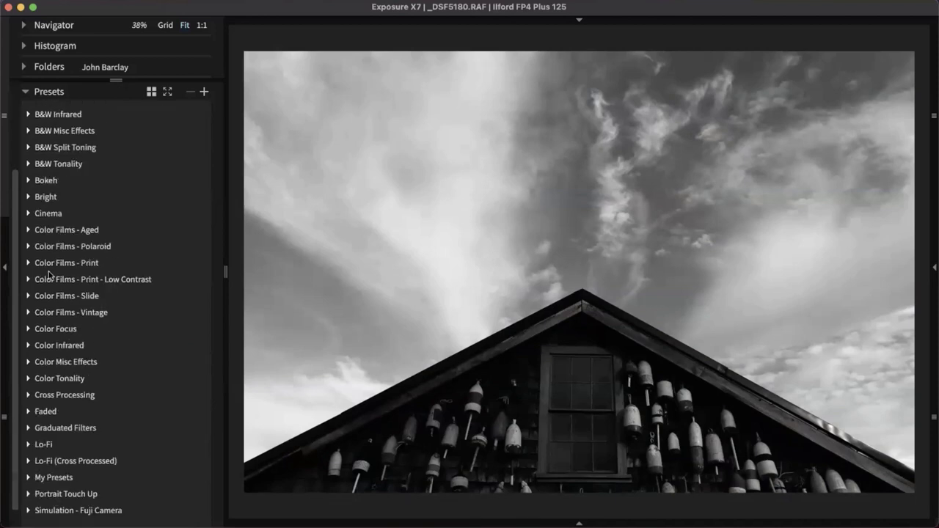
left_click(56, 266)
scroll(101, 234, "down", 1)
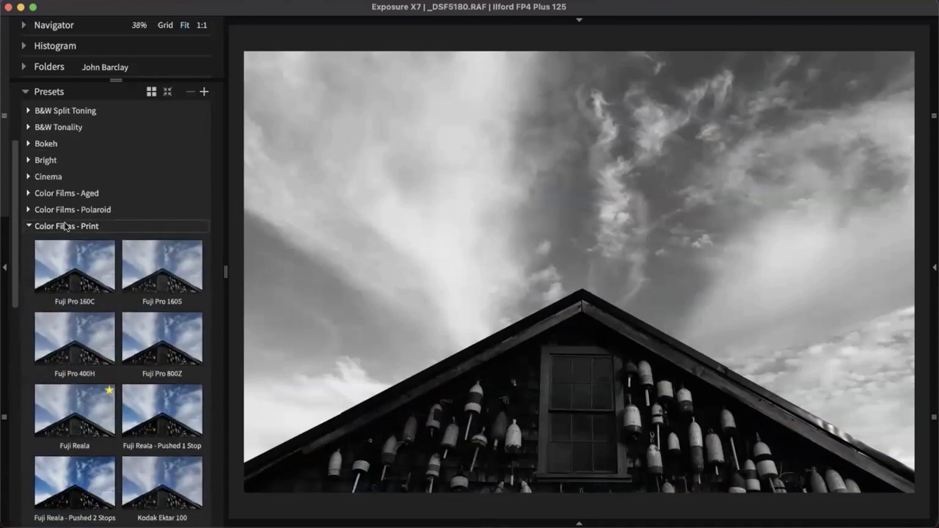
scroll(65, 226, "down", 5)
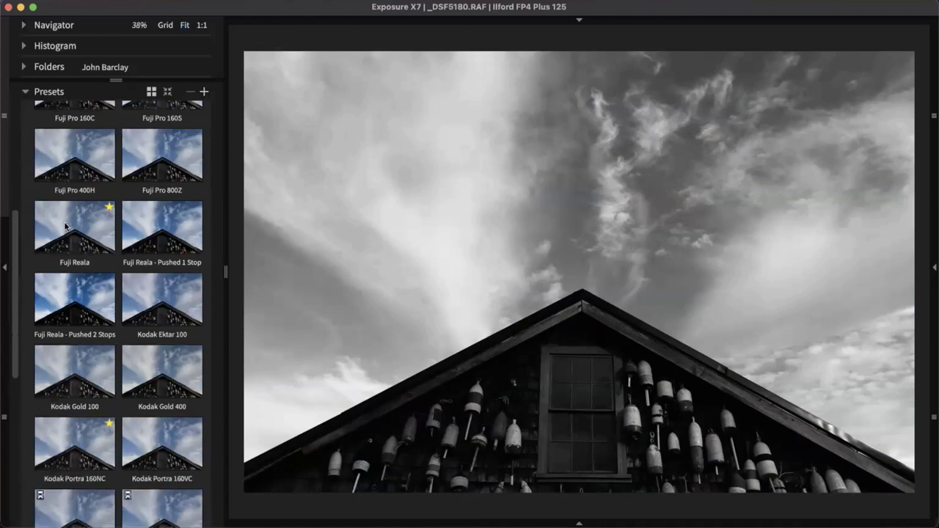
scroll(65, 226, "down", 4)
left_click(148, 309)
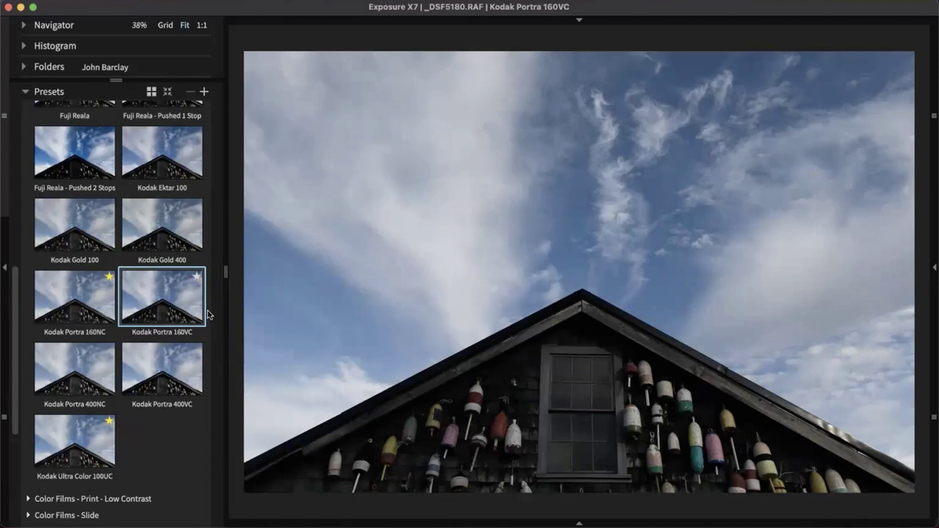
Apply Kodak Ektar 100 from Print - Low Contrast, then open the portrait _DSF7200 from the thumbnails
scroll(151, 317, "down", 1)
scroll(147, 312, "up", 2)
scroll(144, 304, "up", 8)
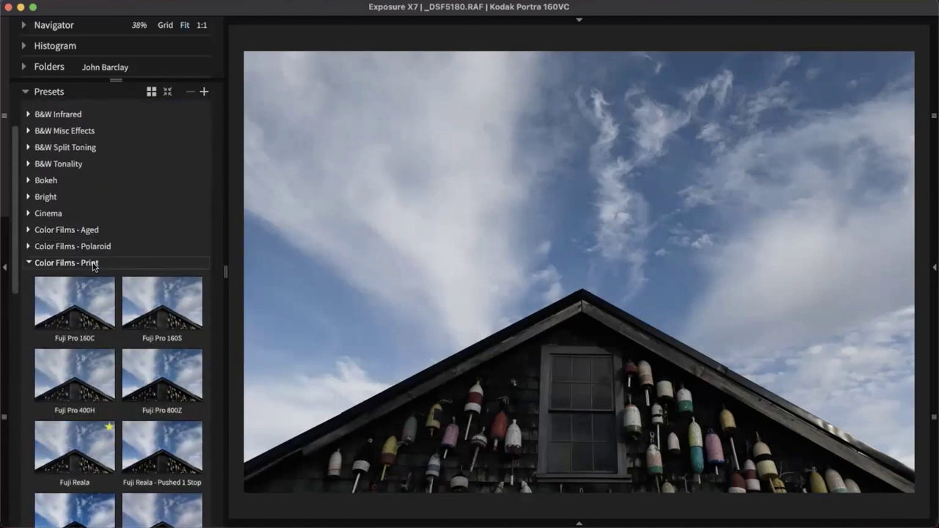
left_click(94, 265)
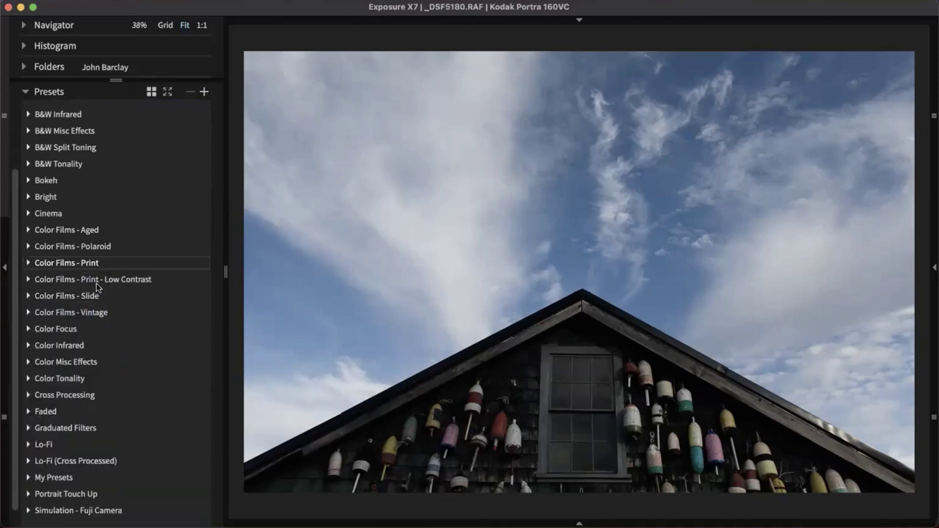
left_click(96, 283)
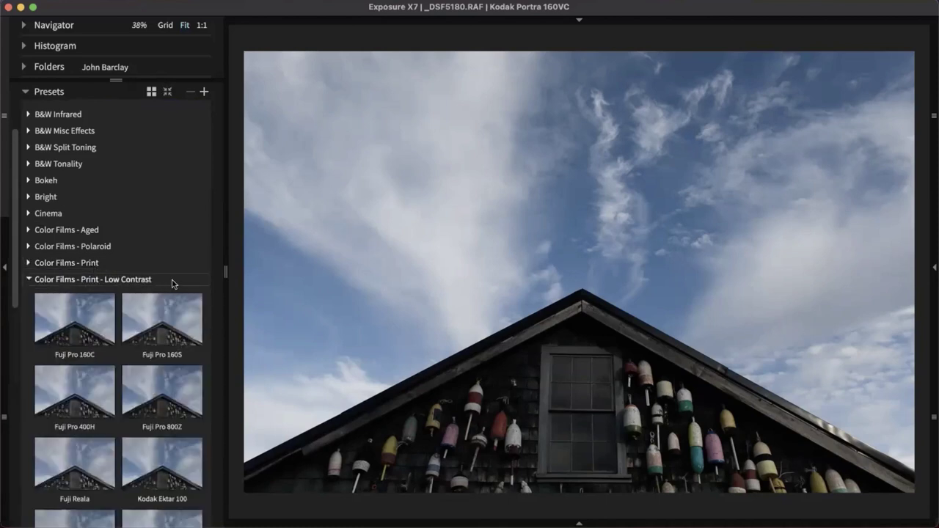
scroll(172, 285, "down", 3)
left_click(172, 371)
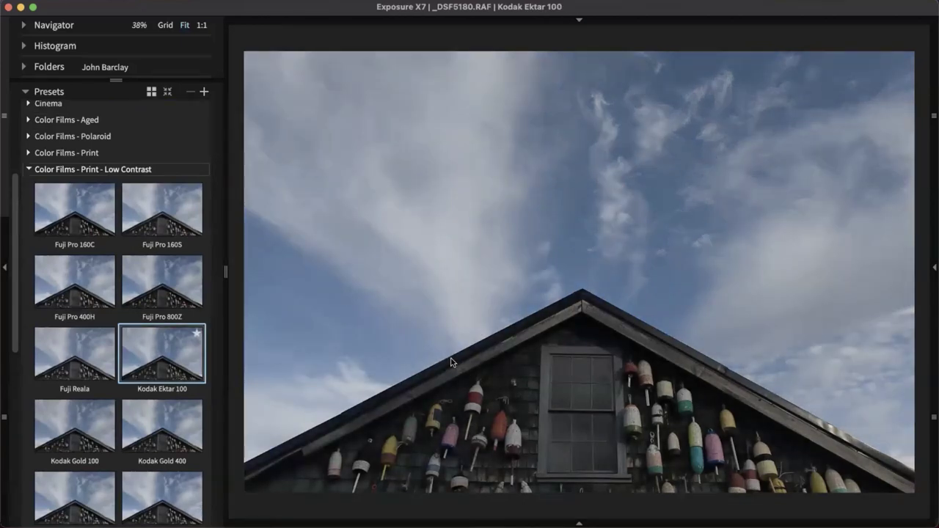
double_click(450, 351)
double_click(447, 439)
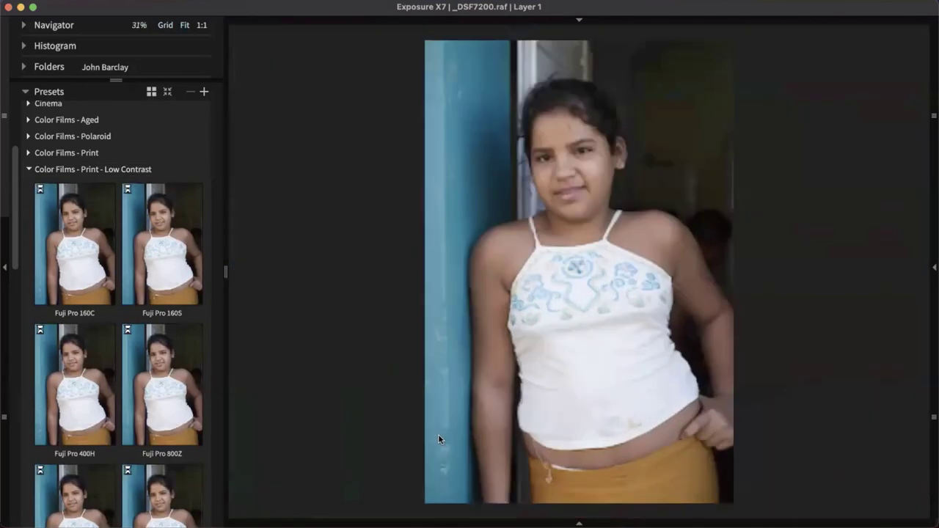
Preview Fuji Pro 160S, then Agfachrome 1000 RS from Color Films - Slide, on the portrait
left_click(169, 301)
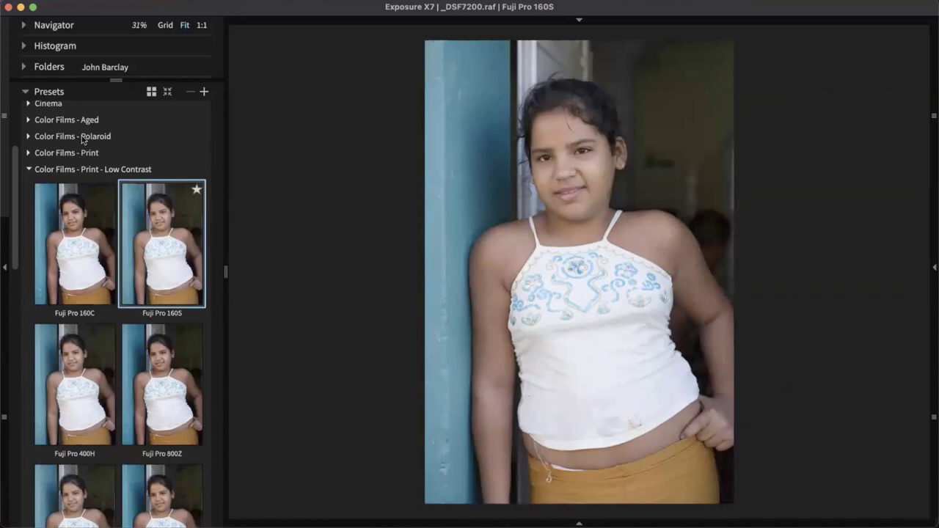
scroll(92, 199, "down", 10)
scroll(92, 198, "down", 8)
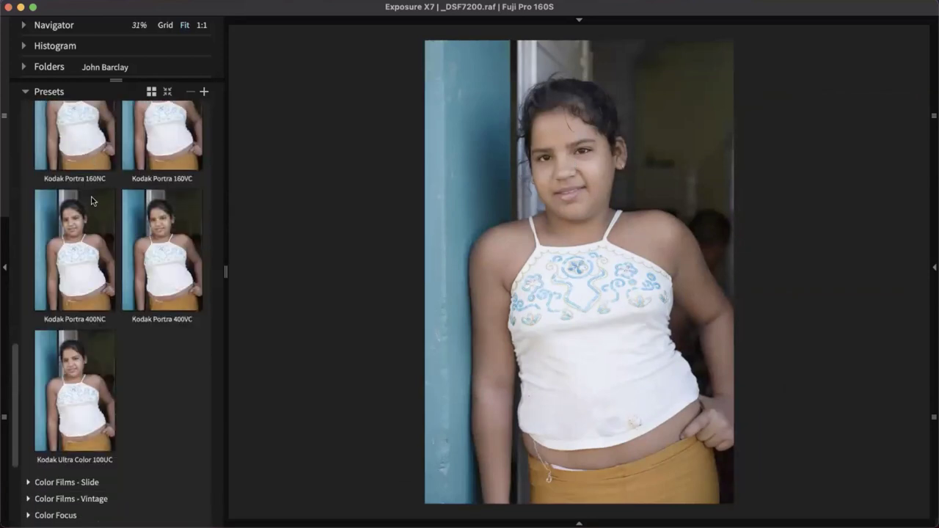
left_click(89, 485)
left_click(167, 519)
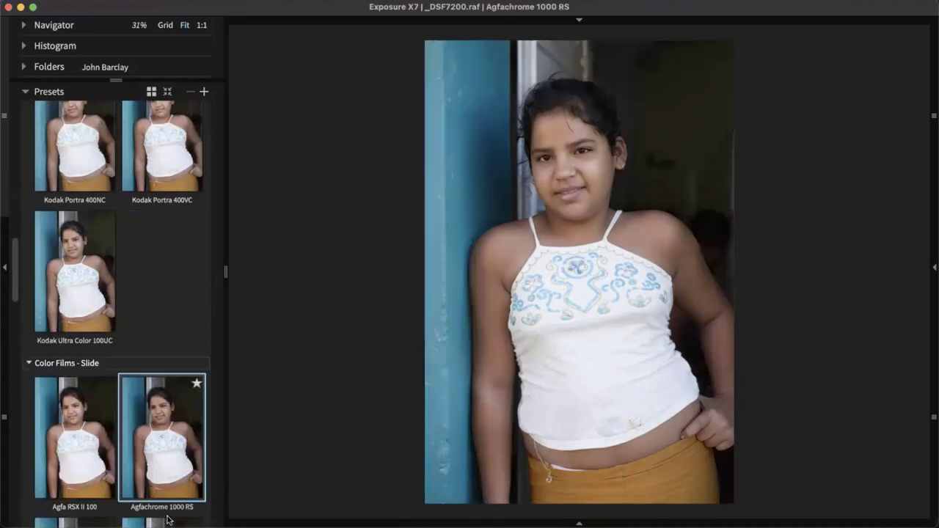
Try Kodak Gold 400, settle on Fuji Velvia 50, then open landscape _DSF4231 from the thumbnails
scroll(161, 306, "up", 6)
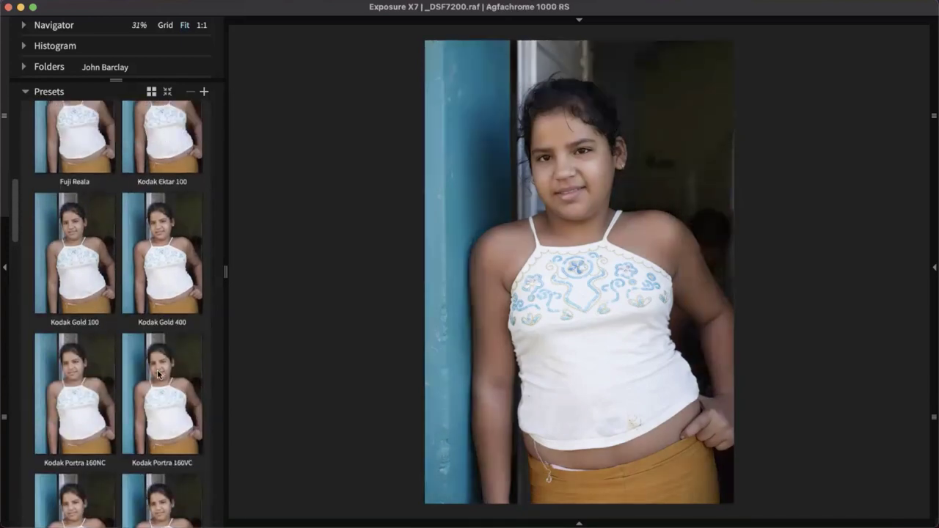
left_click(150, 275)
scroll(154, 330, "down", 6)
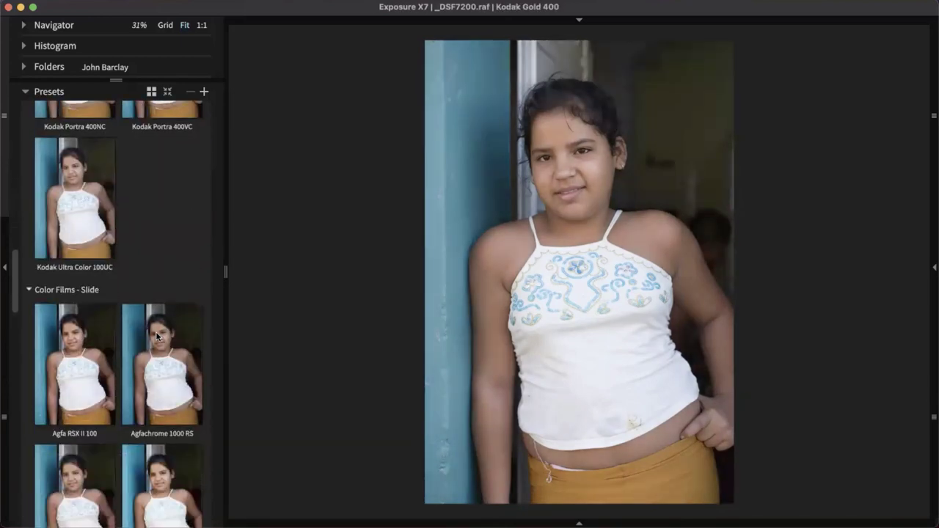
left_click(167, 424)
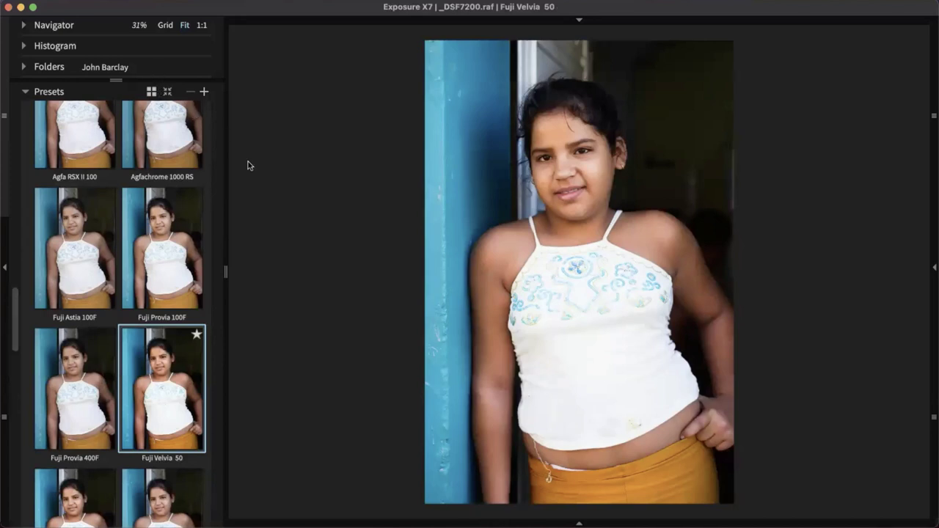
scroll(168, 363, "up", 2)
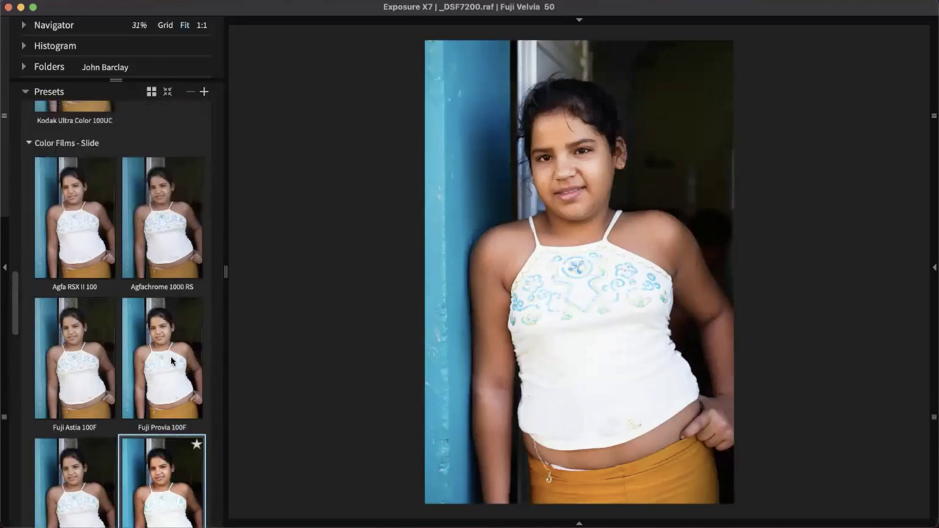
scroll(165, 440, "down", 3)
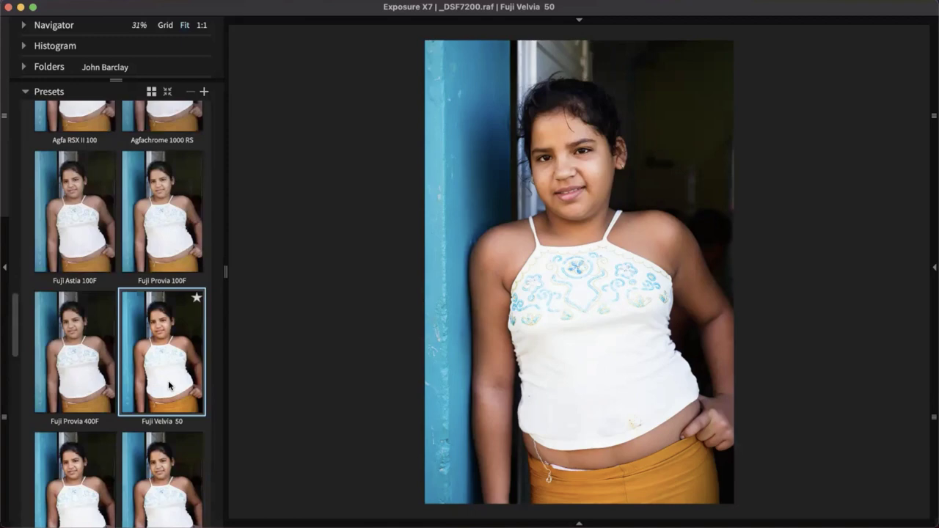
double_click(586, 214)
double_click(303, 277)
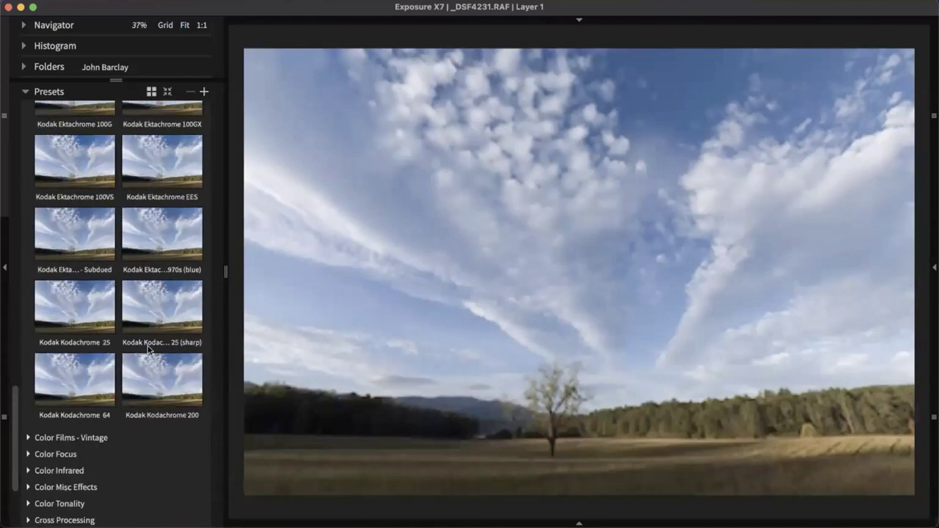
Apply the Fuji Velvia 100F preset to the lone-tree landscape _DSF4231
scroll(147, 349, "up", 5)
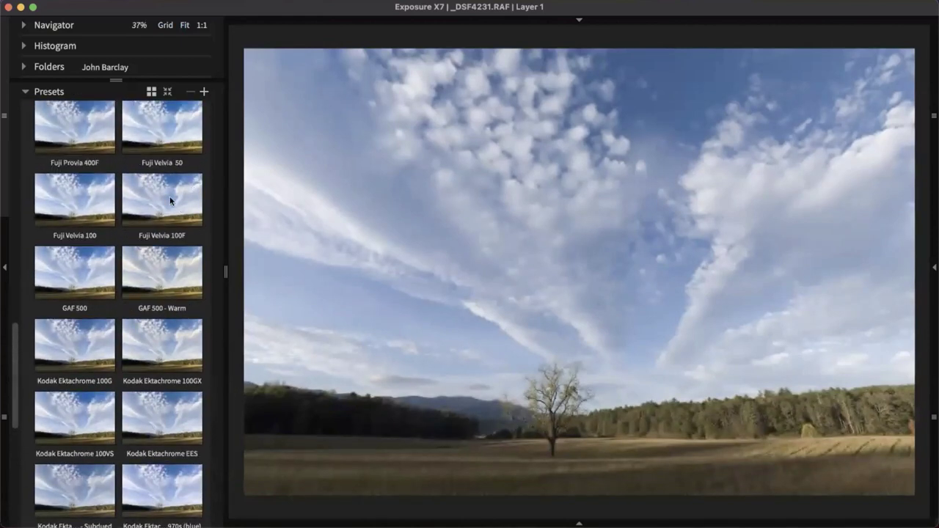
left_click(170, 196)
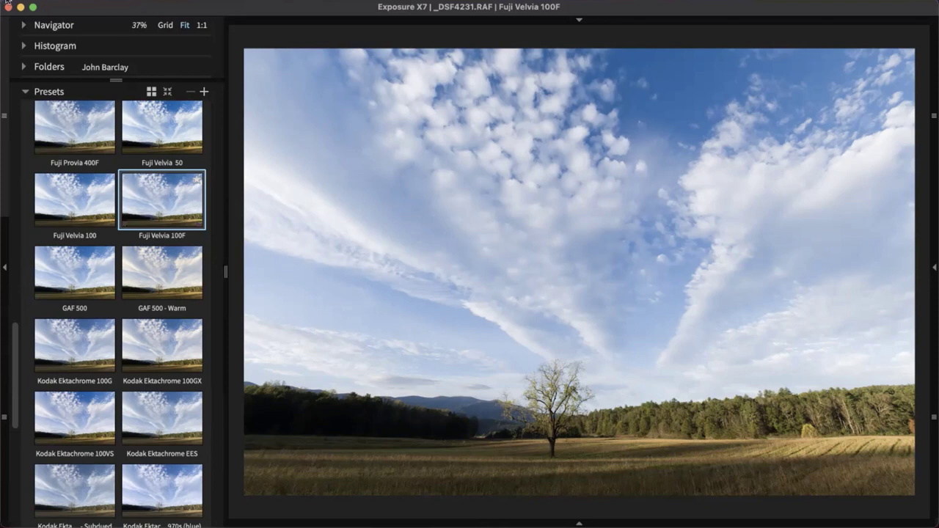
Collapse all preset groups and show the adjustments panel with the Layers section expanded
scroll(153, 336, "up", 10)
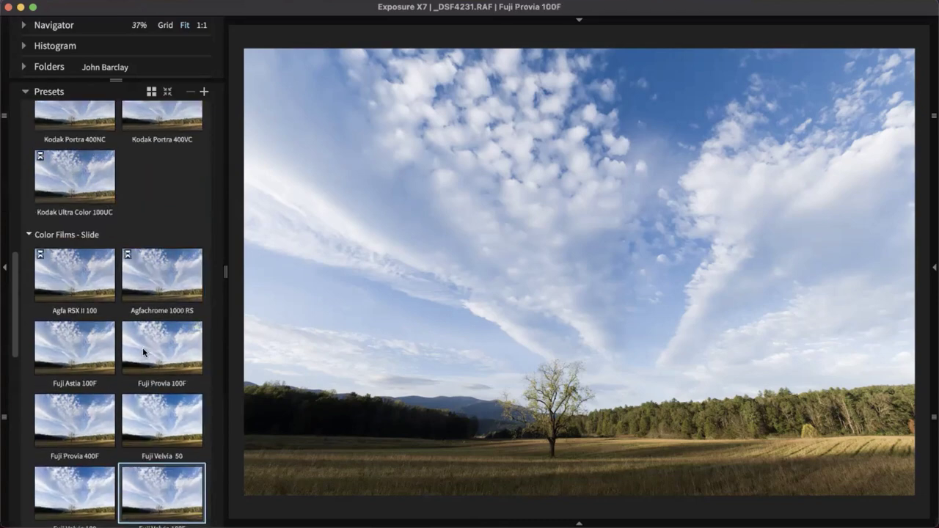
scroll(150, 190, "up", 7)
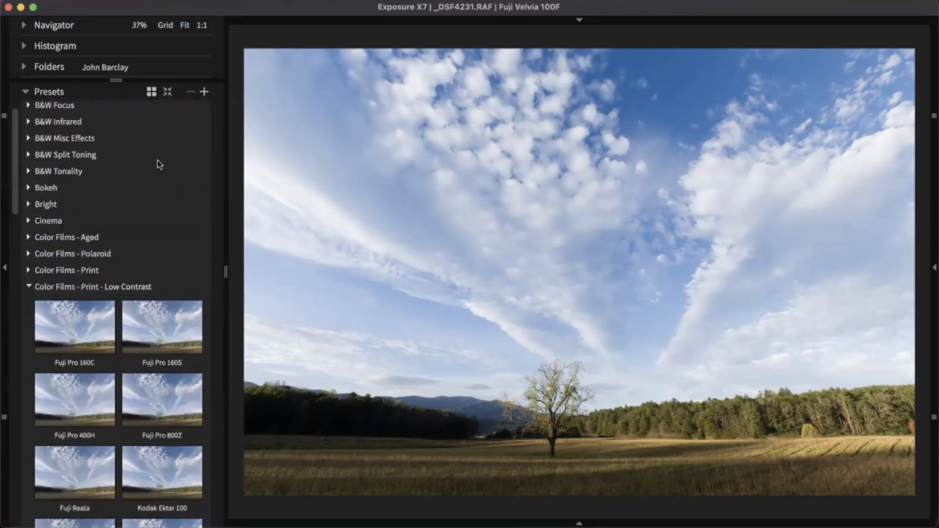
left_click(168, 92)
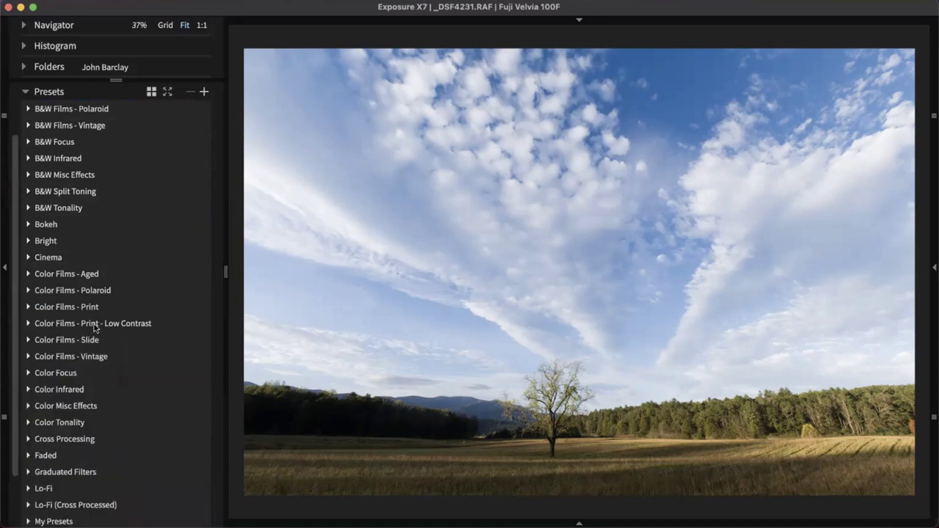
scroll(95, 294, "up", 3)
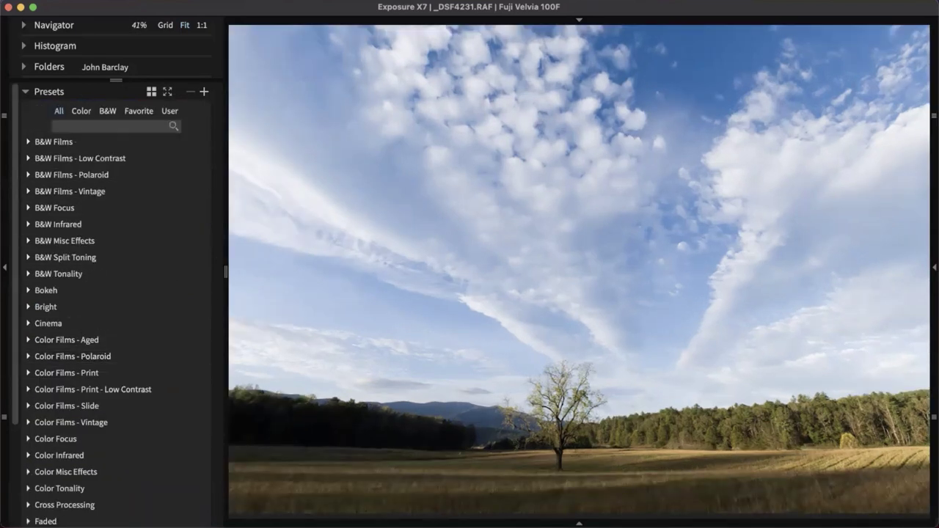
left_click(934, 268)
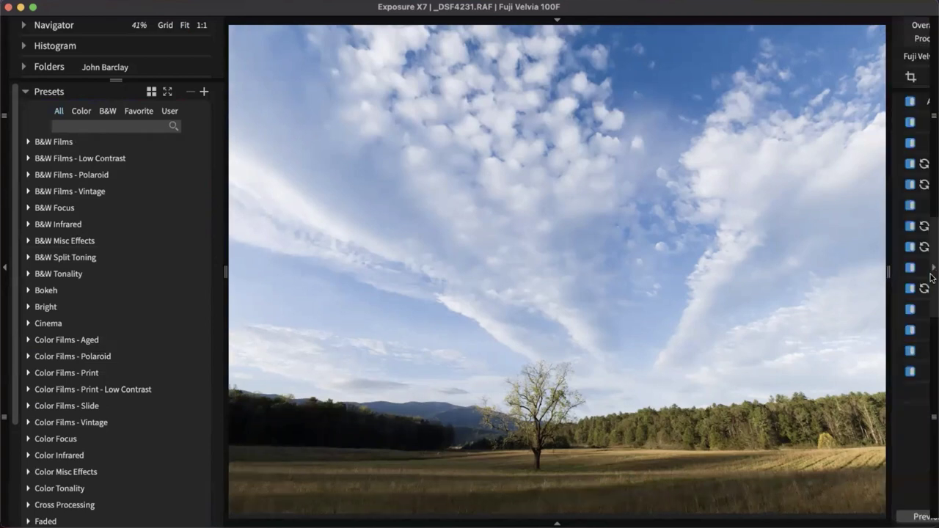
left_click(902, 59)
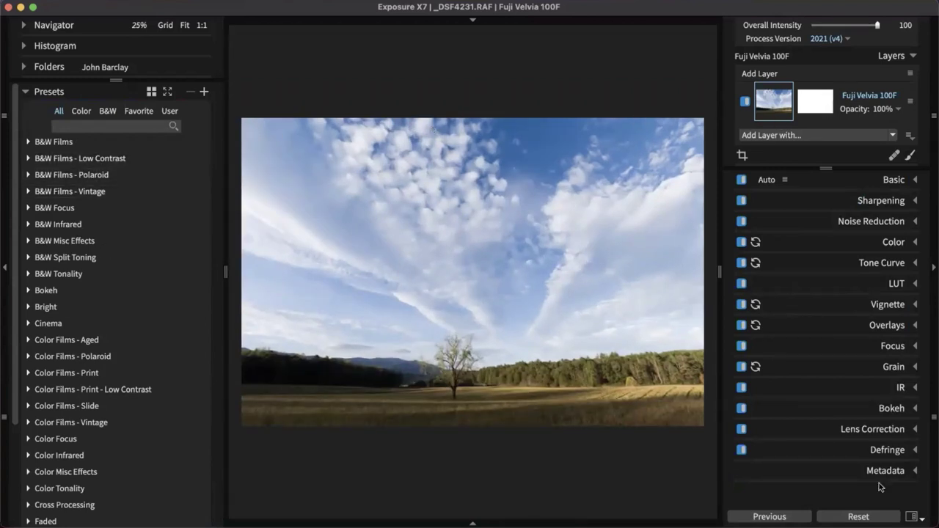
Reset the landscape and apply the GAF 500 - Warm preset from Color Films - Slide
left_click(828, 517)
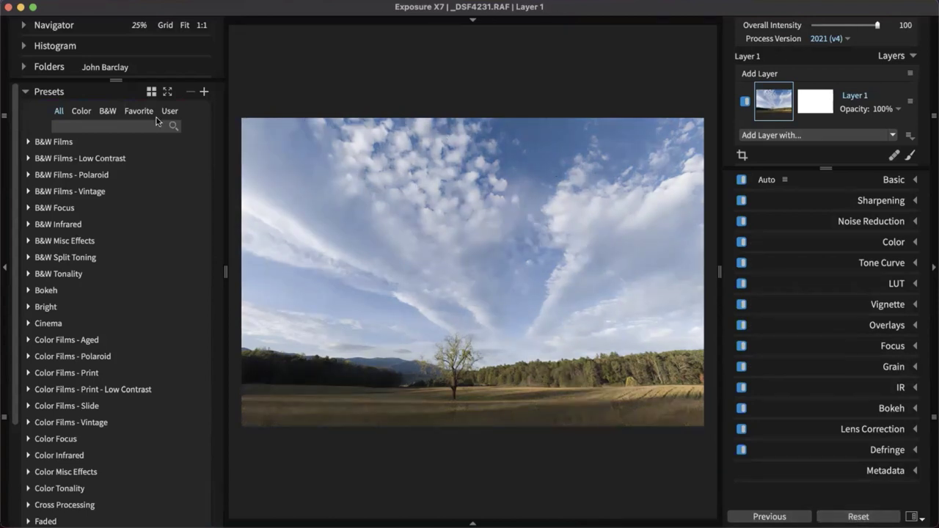
left_click(79, 114)
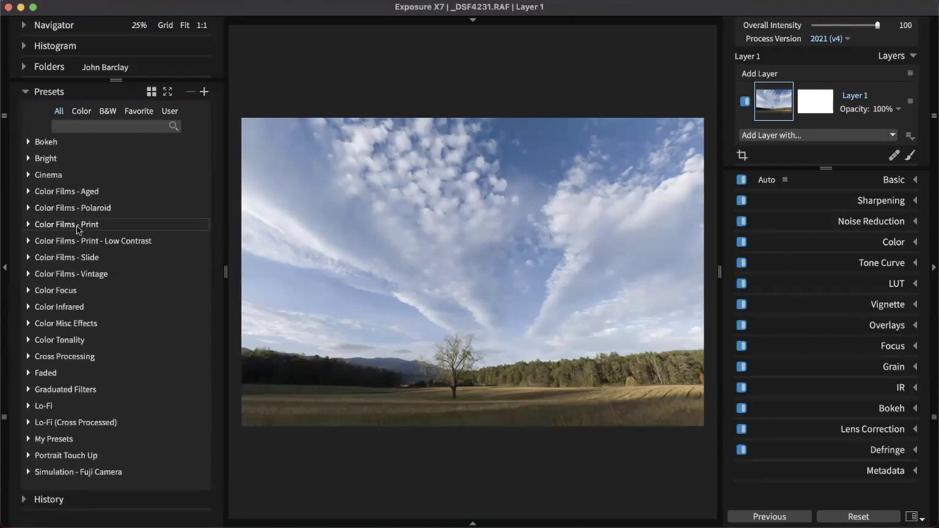
left_click(64, 257)
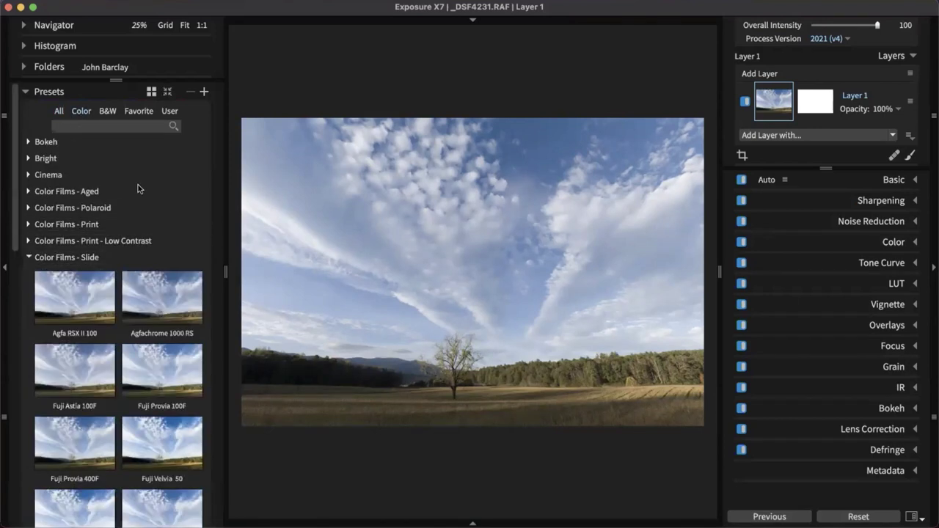
left_click(136, 191)
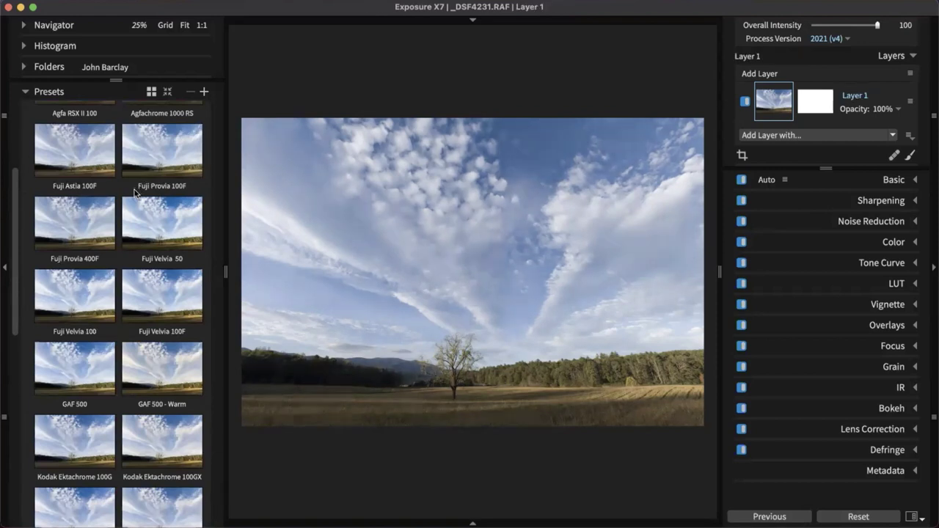
scroll(136, 192, "down", 5)
left_click(173, 258)
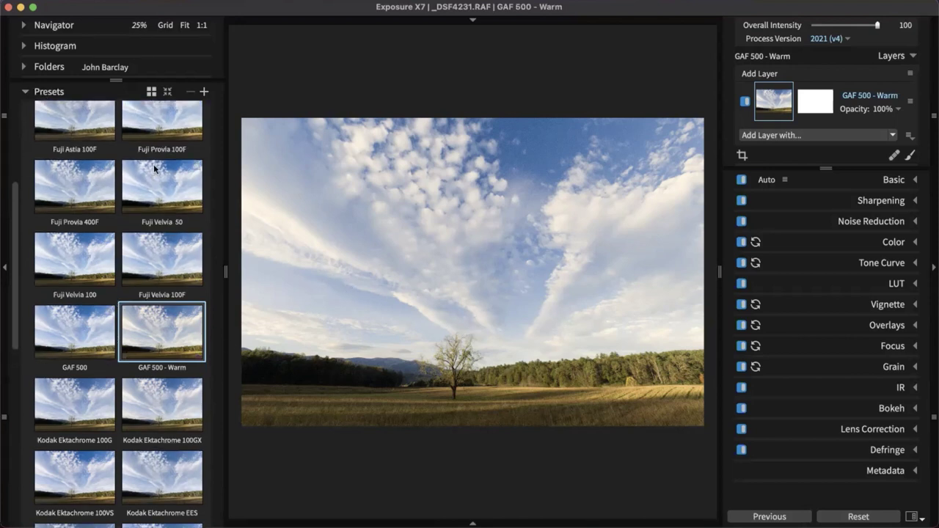
Add the Color Wash - Orange graduated filter preset as a new layer
left_click(167, 91)
left_click(64, 390)
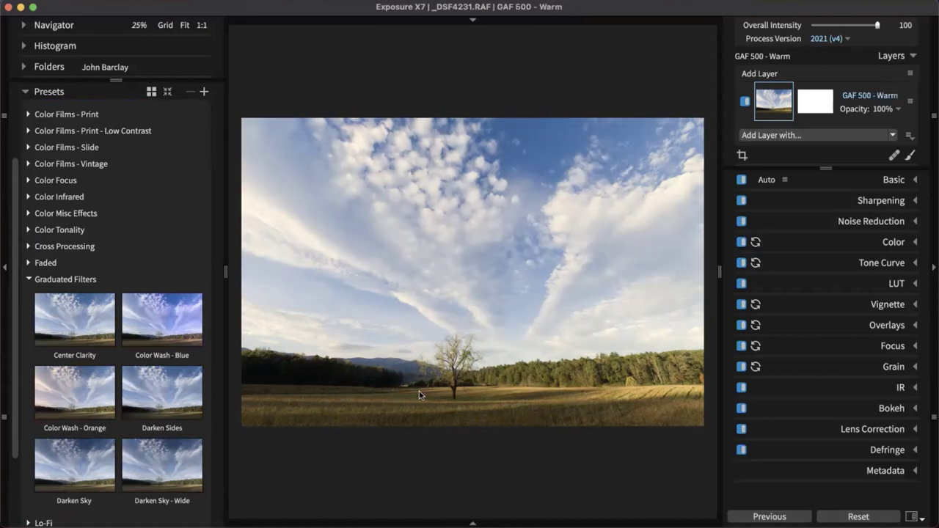
left_click(56, 404)
left_click_drag(80, 389, 762, 79)
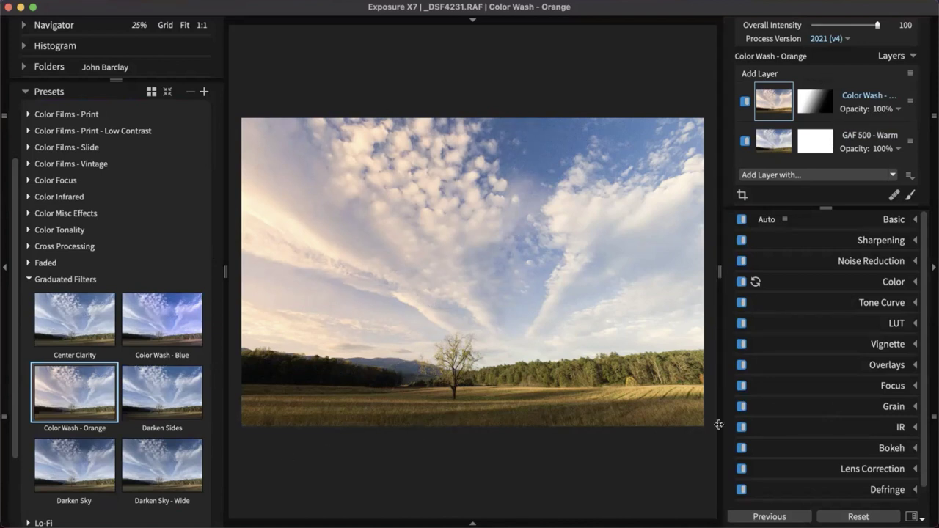
Toggle the Color Wash layer's visibility off and on to compare the effect
left_click(745, 101)
left_click(745, 102)
left_click(745, 101)
left_click(744, 101)
Delete the Color Wash - Orange layer and preview the Center Clarity preset
right_click(841, 95)
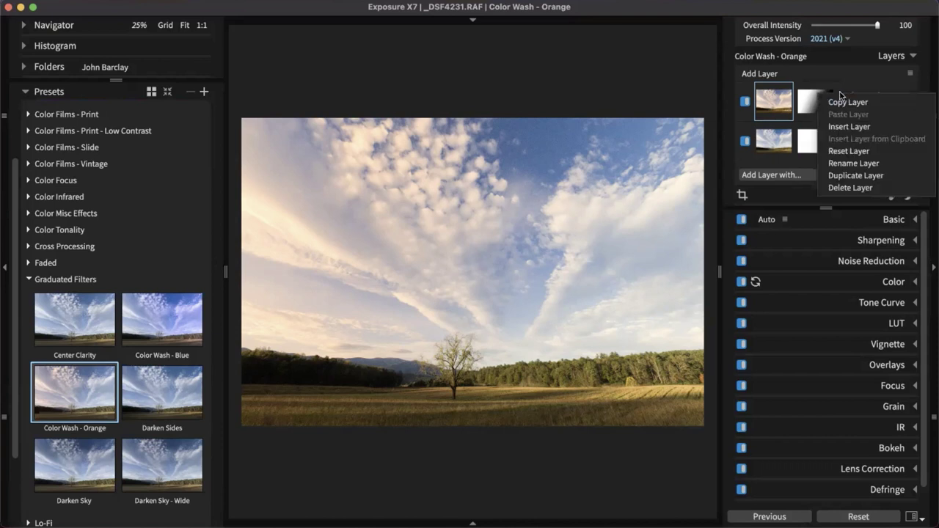
left_click(851, 188)
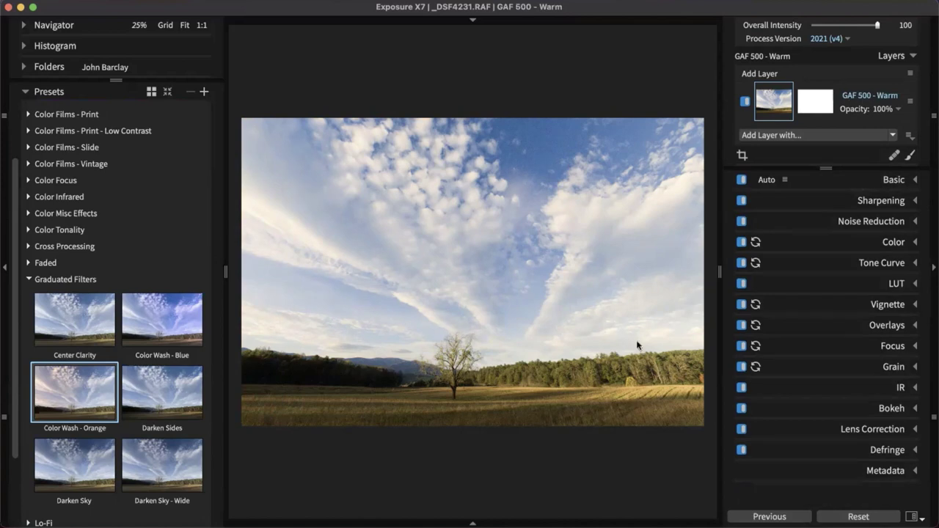
left_click(82, 300)
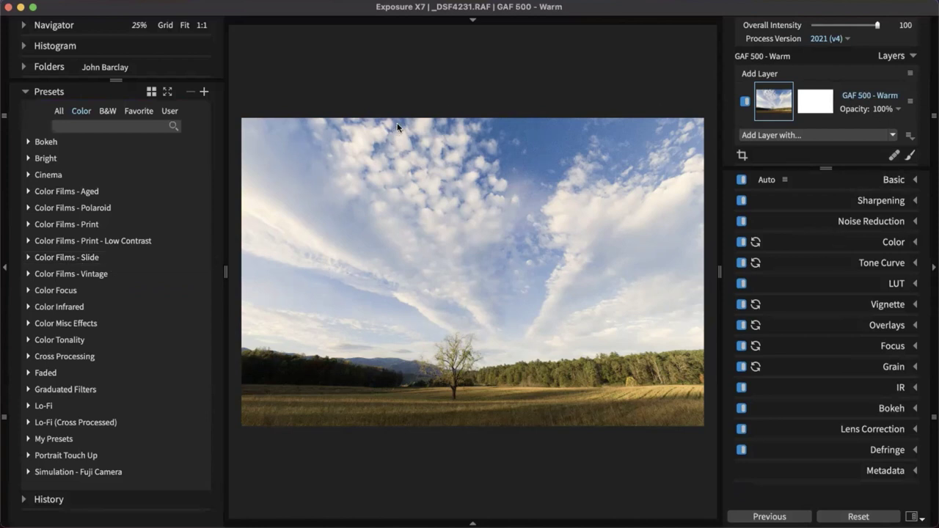
Search presets for 'portr' and 'blue', clear the search, and hide the presets panel
left_click(144, 128)
type("portr")
key("BackSpace")
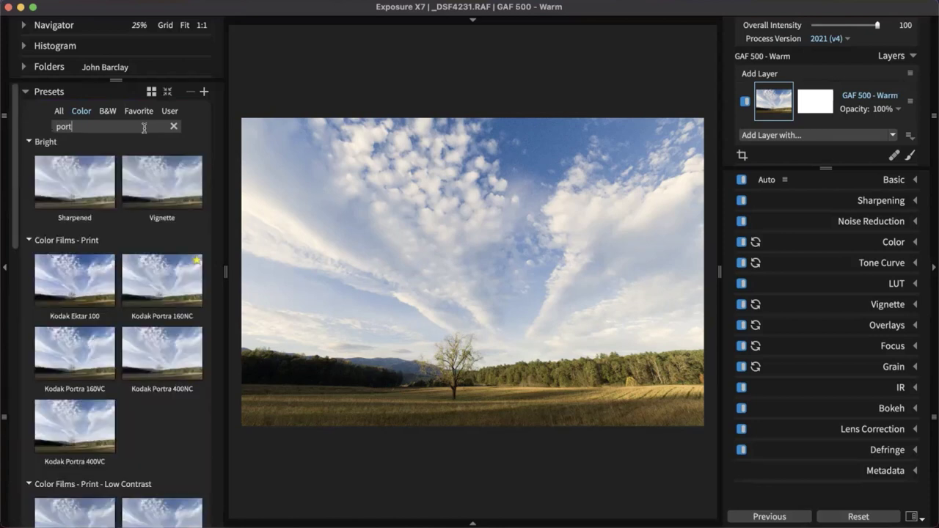
key("BackSpace")
key("BackSpace")
key("BackSpace")
key("BackSpace")
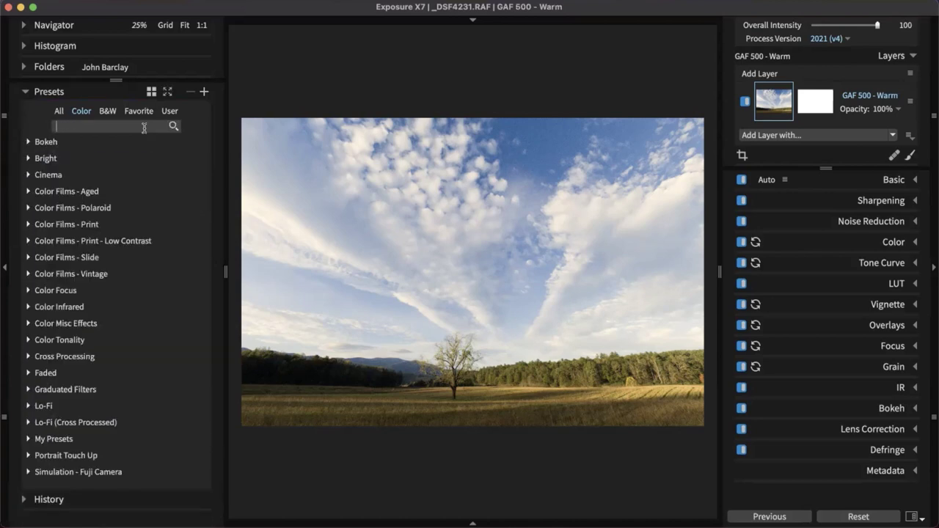
type("blu")
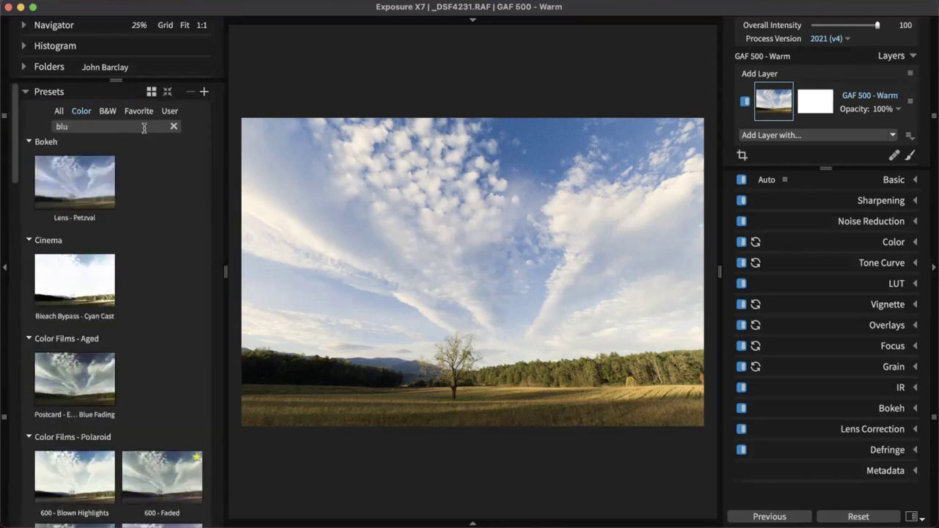
type("e")
key("BackSpace")
key("BackSpace")
key("BackSpace")
key("BackSpace")
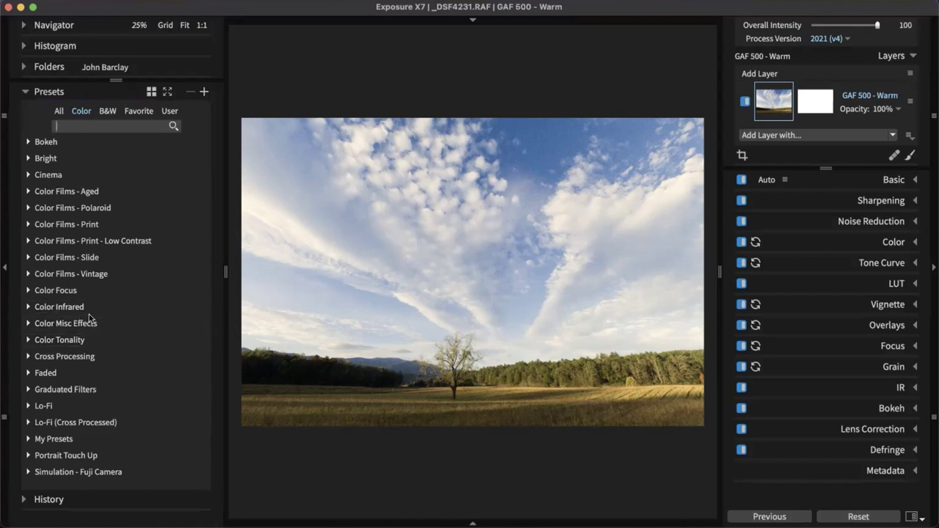
left_click(3, 270)
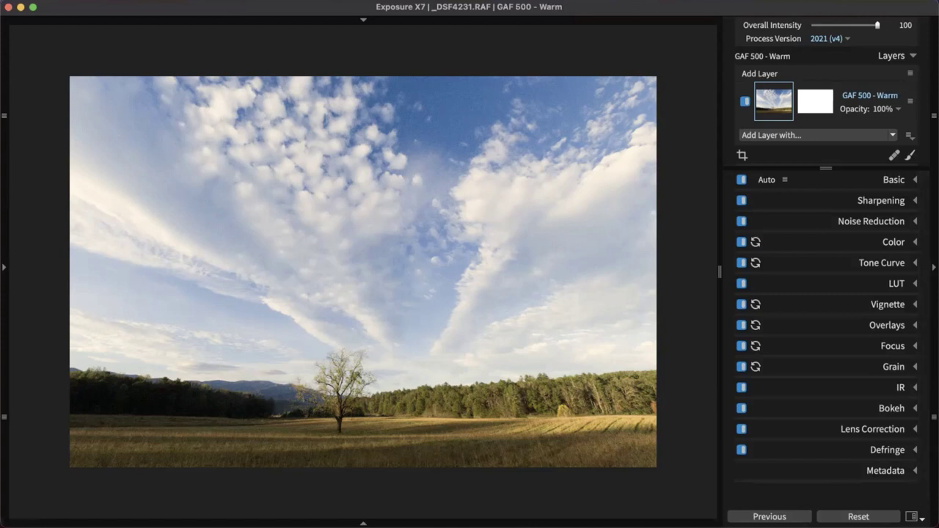
Browse to the _DSF6088.RAF portrait, zoom on her face, and bring up the heal brush settings
left_click(349, 441)
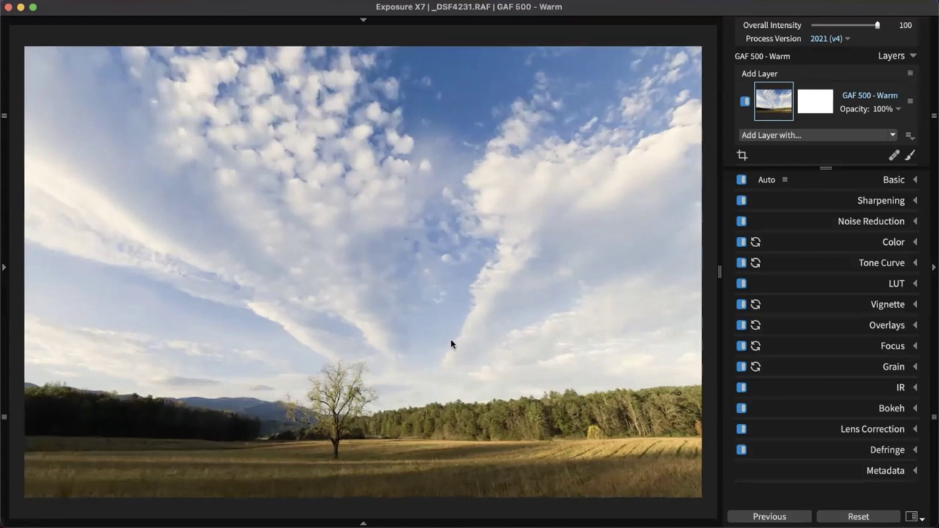
key("Right")
key("Right")
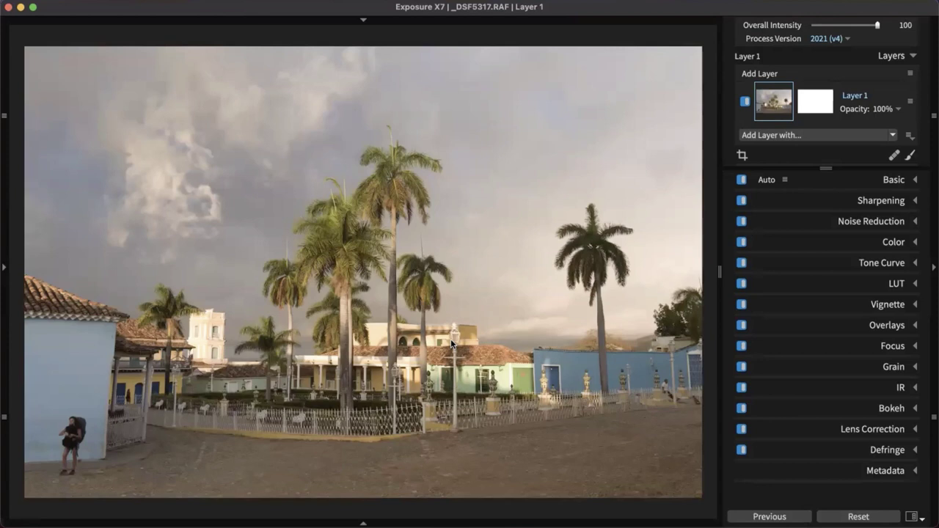
key("Right")
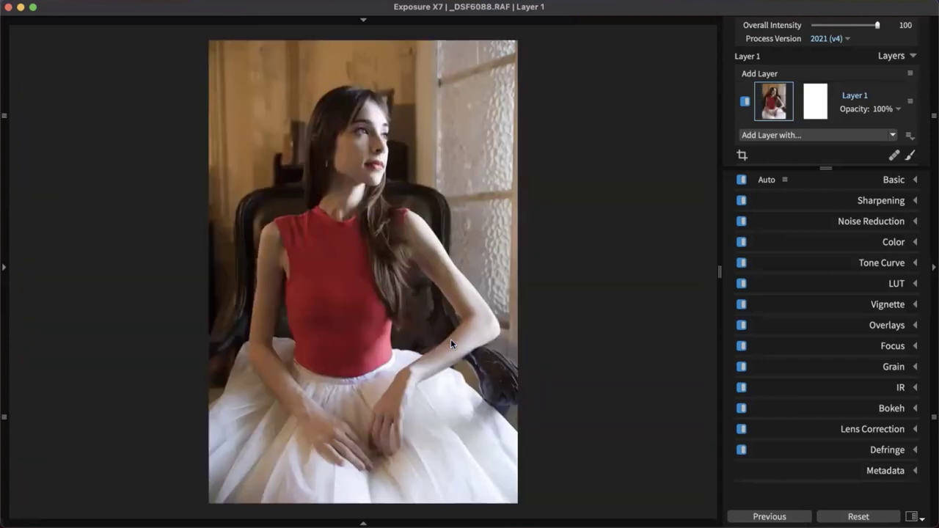
scroll(344, 147, "up", 2)
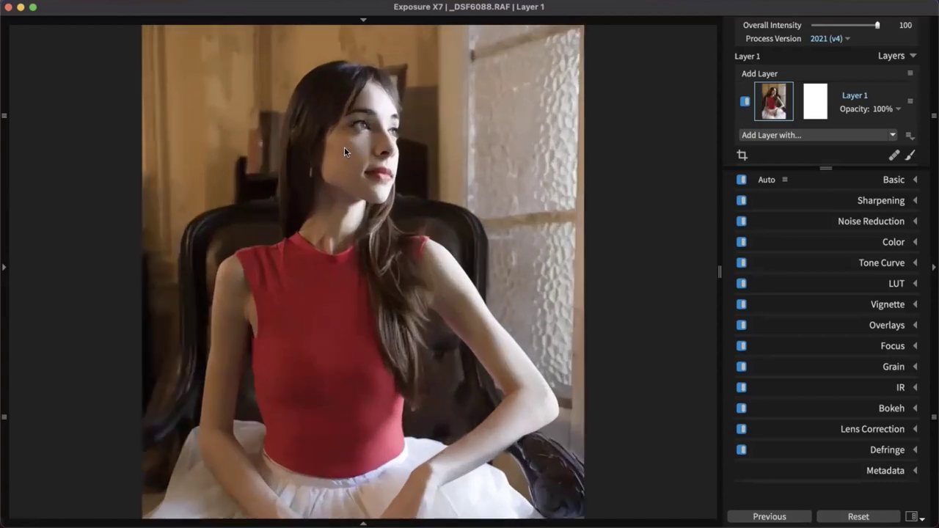
scroll(344, 147, "up", 5)
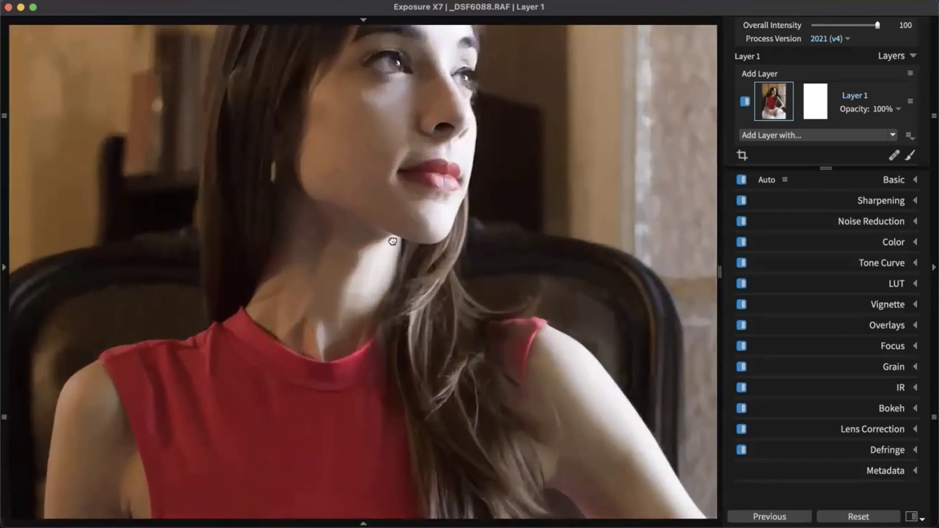
scroll(371, 215, "down", 2)
scroll(392, 220, "up", 2)
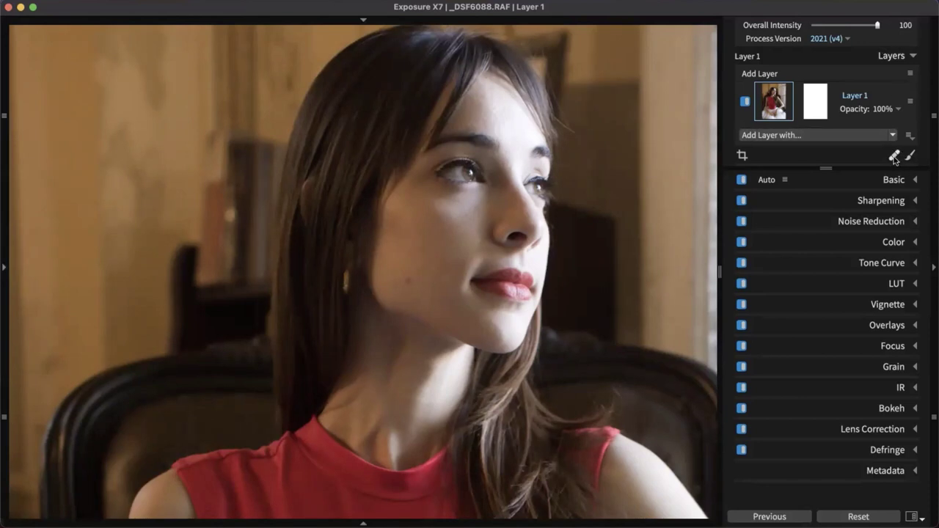
left_click(894, 156)
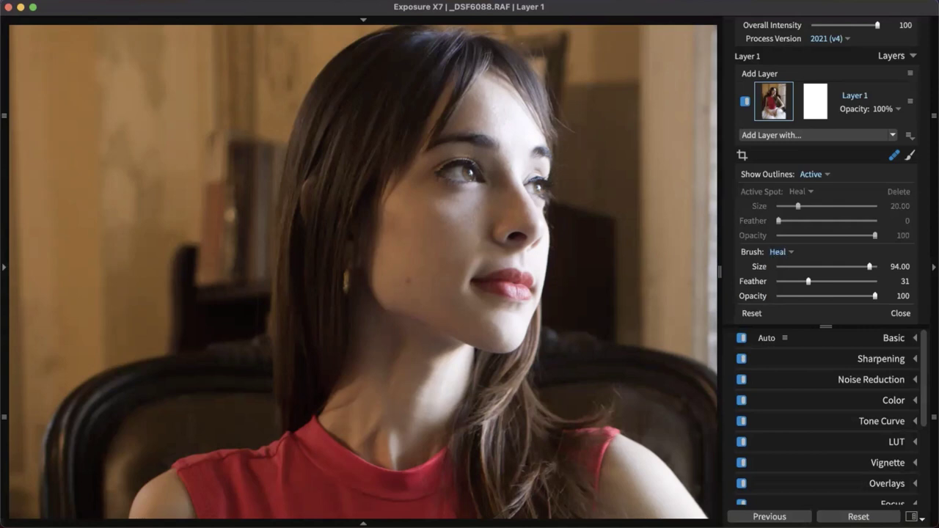
Heal a cheek blemish at brush size 31, then switch the spot brush to Clone at size 65
key("bracketleft")
key("bracketleft")
key("bracketleft")
key("bracketleft")
key("bracketleft")
key("bracketleft")
key("bracketleft")
key("bracketleft")
key("bracketleft")
key("bracketleft")
key("bracketleft")
left_click(408, 279)
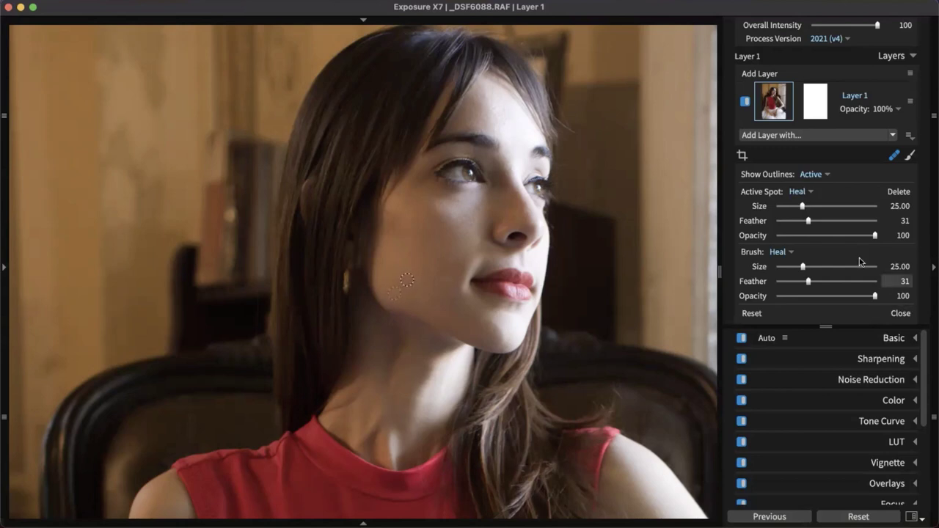
left_click(786, 254)
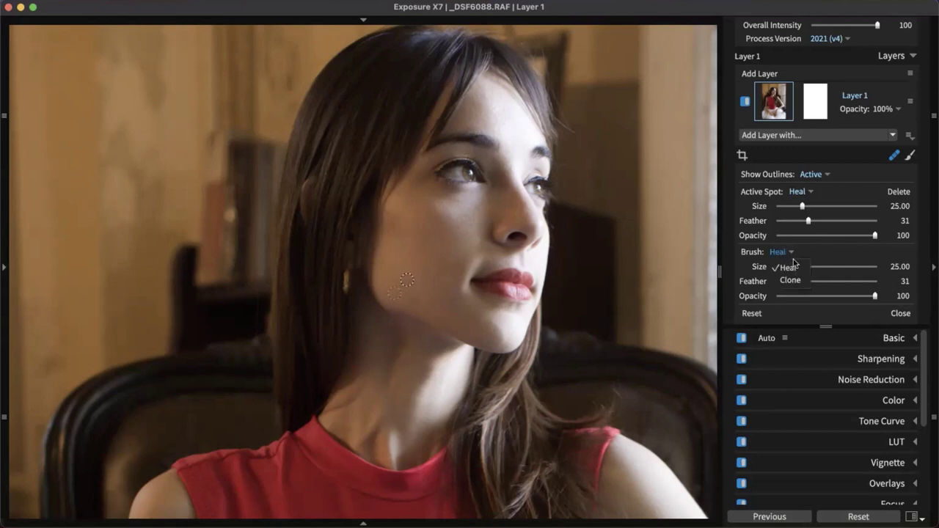
left_click(806, 283)
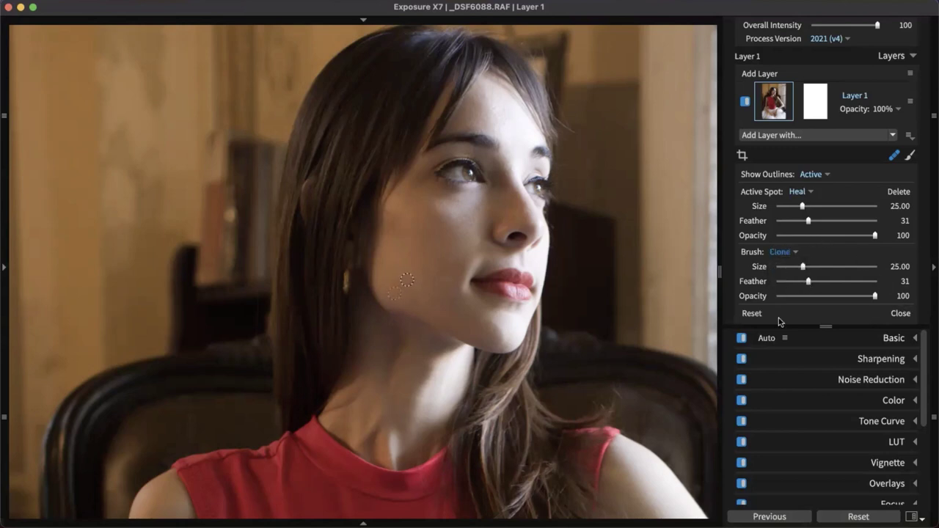
left_click(841, 265)
key("Escape")
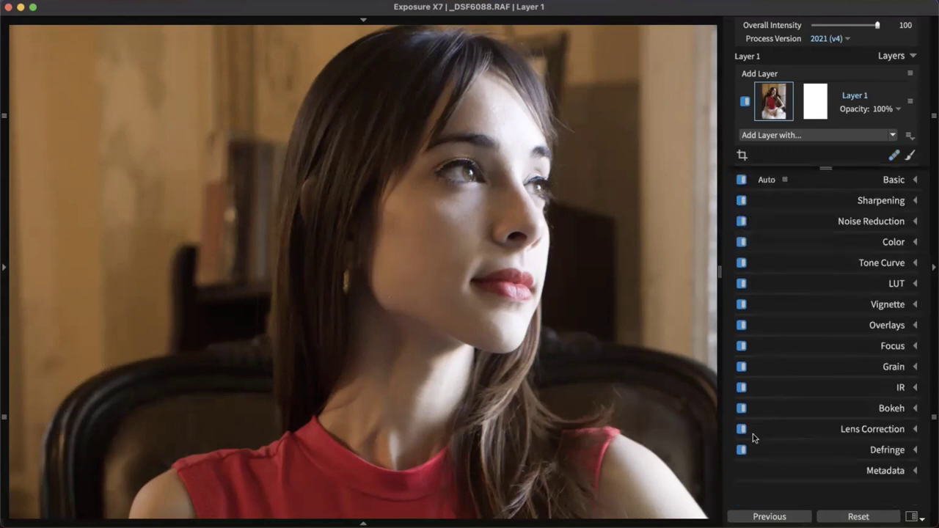
Open _DSF5317.RAF from the grid and zoom in on the backpacker by the blue wall
key("g")
left_click(347, 338)
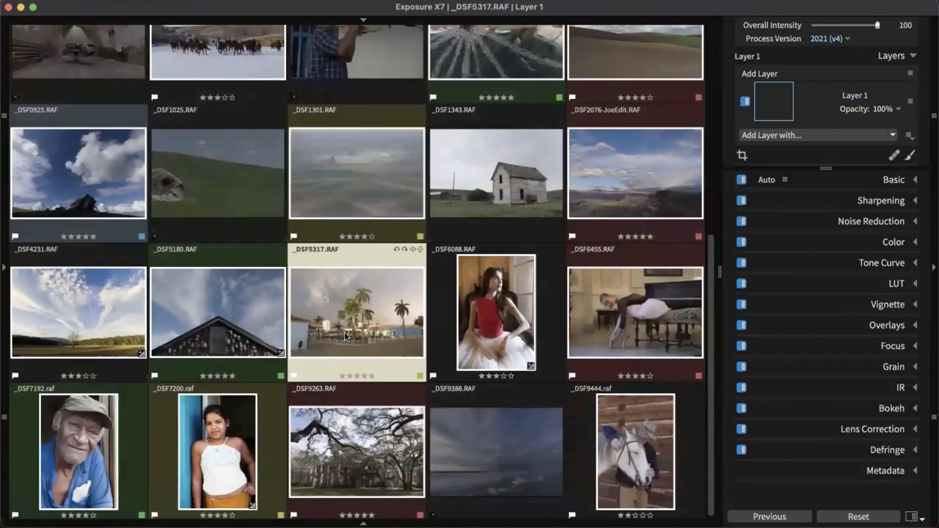
double_click(332, 344)
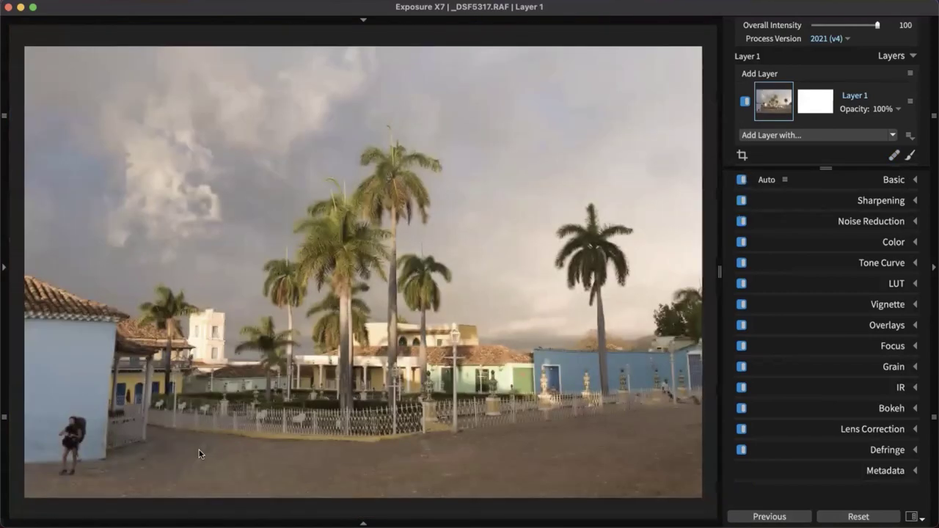
left_click(177, 467)
left_click_drag(171, 462, 506, 365)
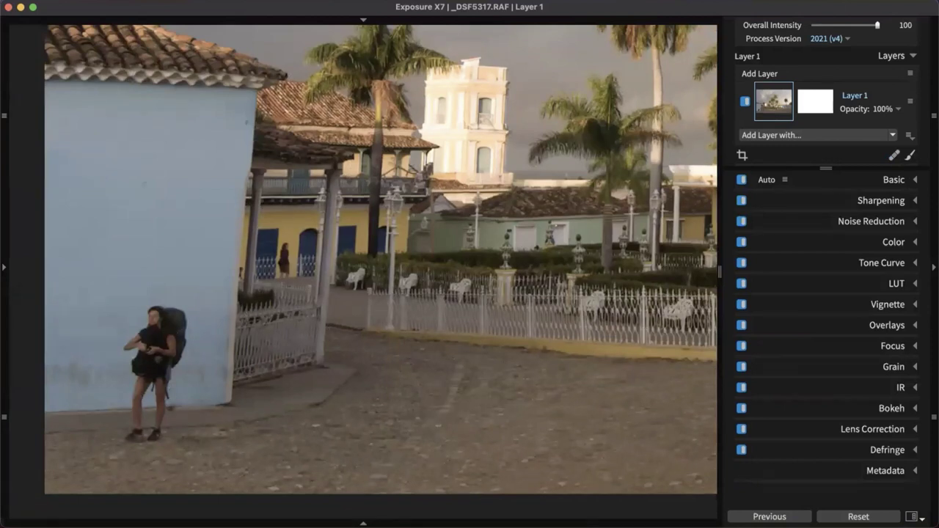
Clone out the backpacker with a size 77 brush and shift the source spot down-left
left_click(895, 155)
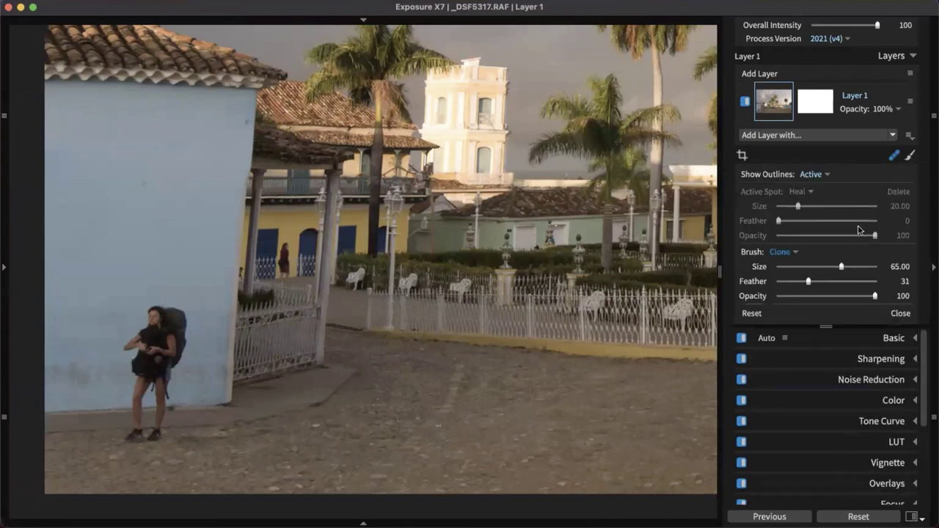
key("bracketright")
key("bracketright")
key("bracketright")
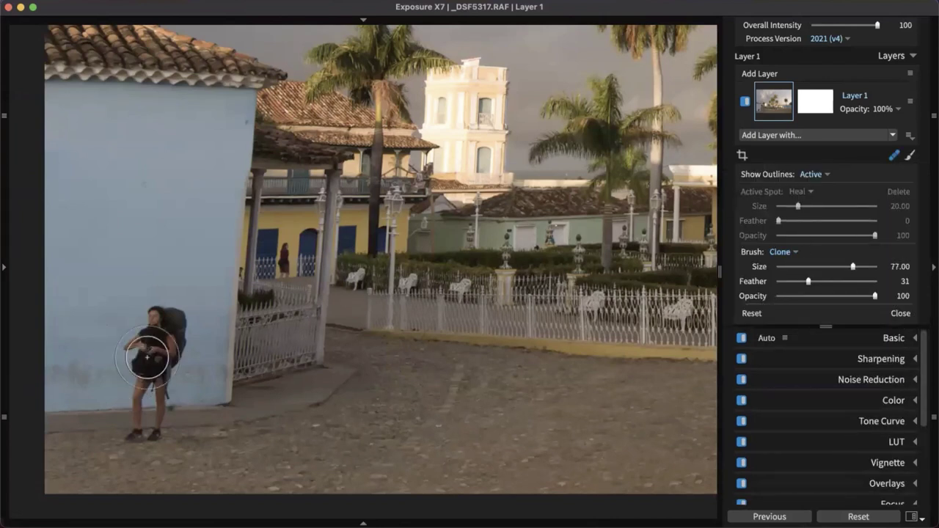
mouse_move(174, 318)
left_mouse_down()
mouse_move(151, 340)
mouse_move(178, 367)
mouse_move(143, 384)
mouse_move(183, 371)
left_mouse_up()
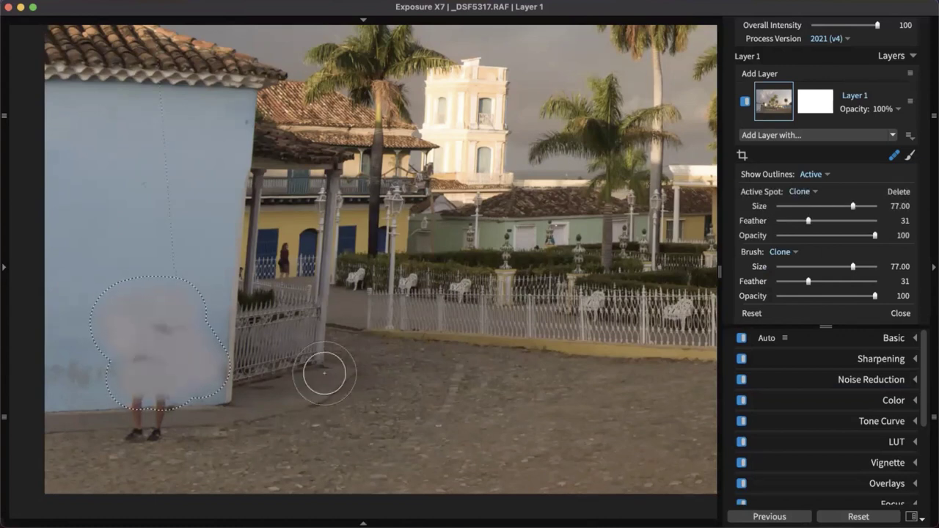
key("bracketleft")
key("bracketleft")
key("bracketleft")
key("bracketleft")
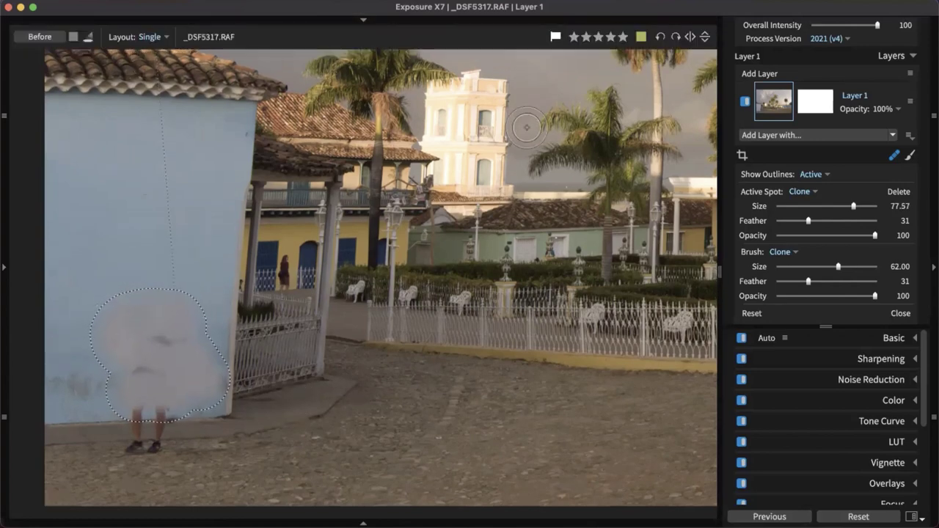
key("super+0")
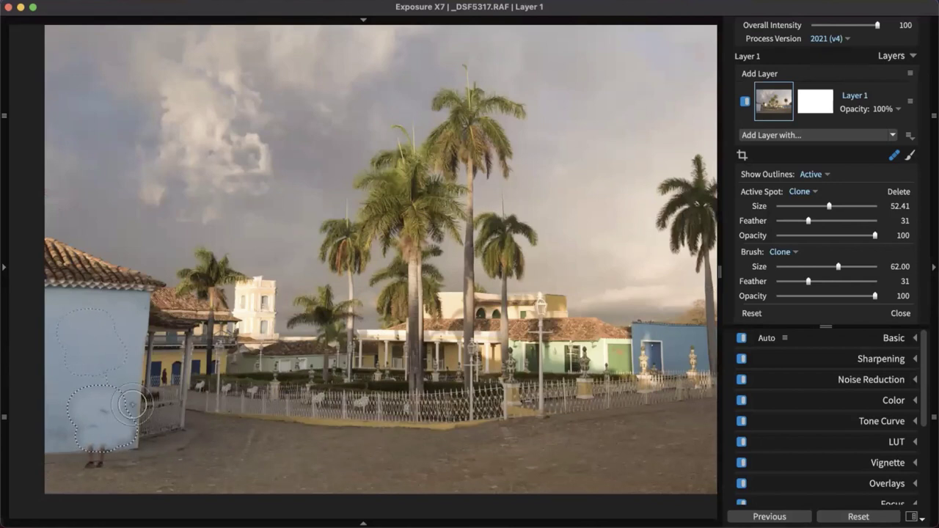
left_click_drag(93, 348, 73, 370)
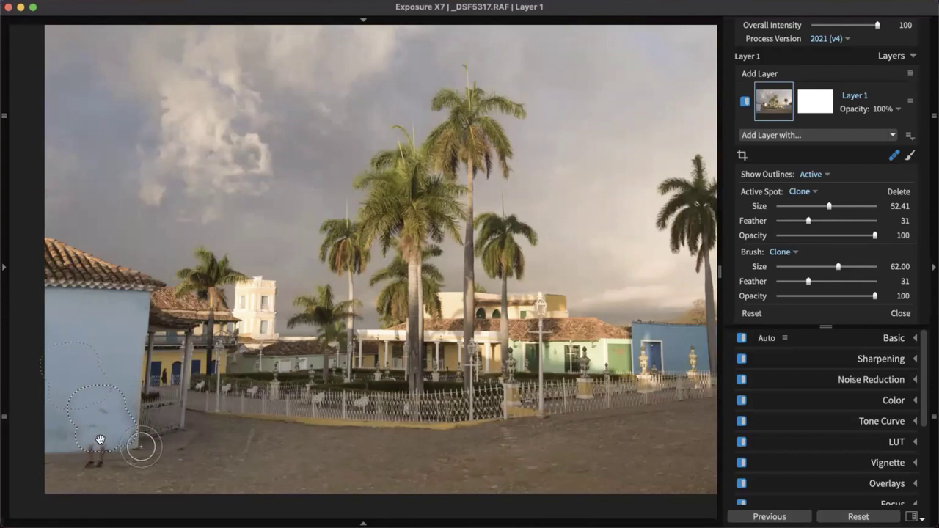
left_click(894, 156)
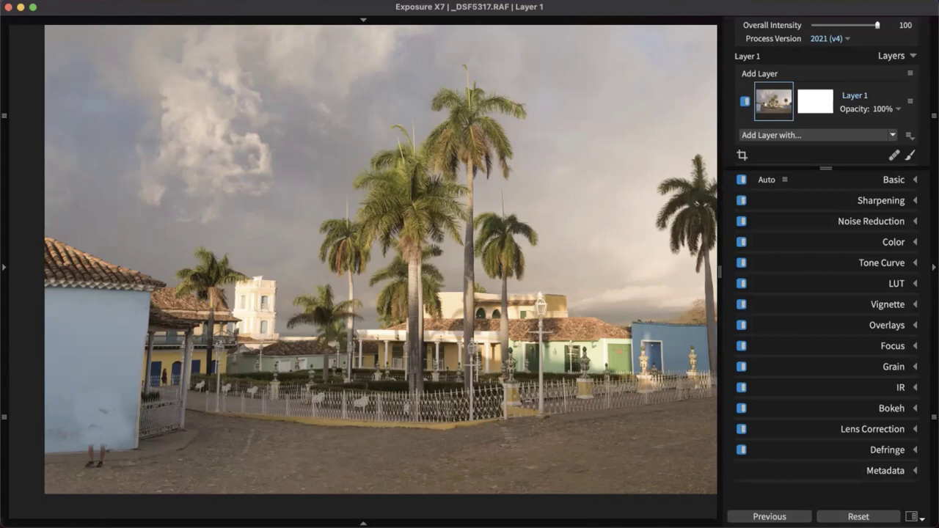
Open _DSF2076-JoeEdit.RAF from the grid and expand its Basic adjustments
key("g")
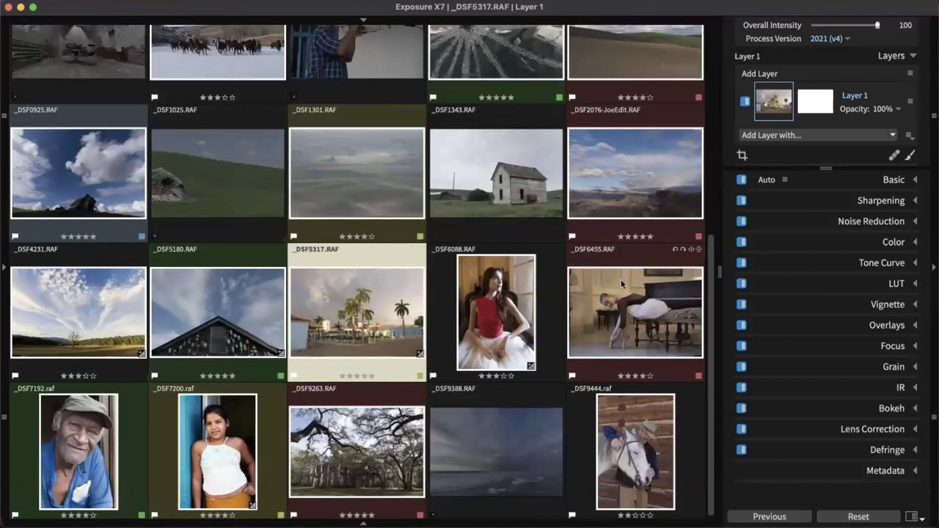
double_click(639, 159)
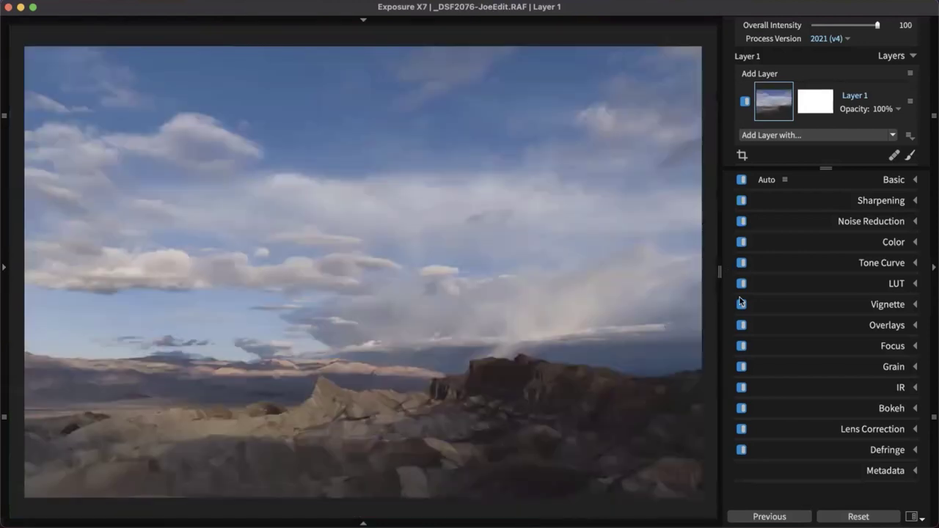
left_click(897, 180)
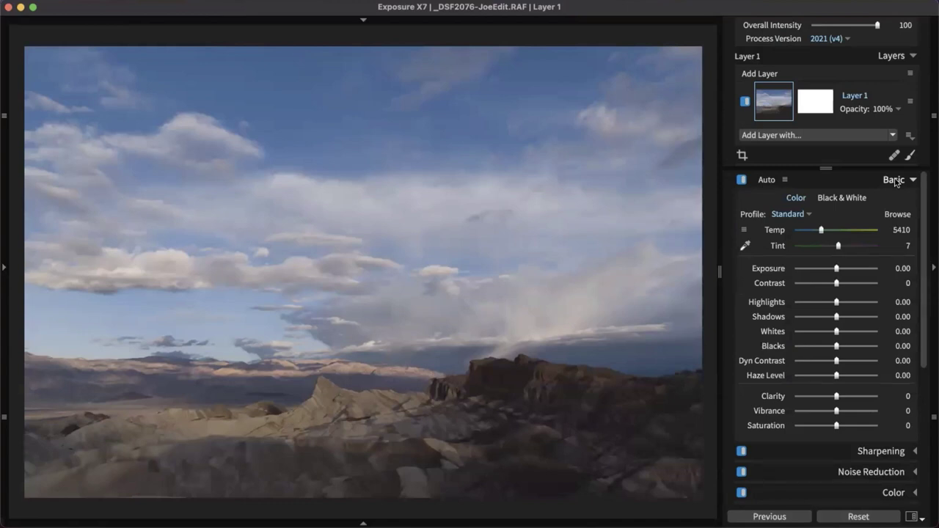
Auto Enhance the desert landscape, then raise Exposure to 0.42
left_click(785, 180)
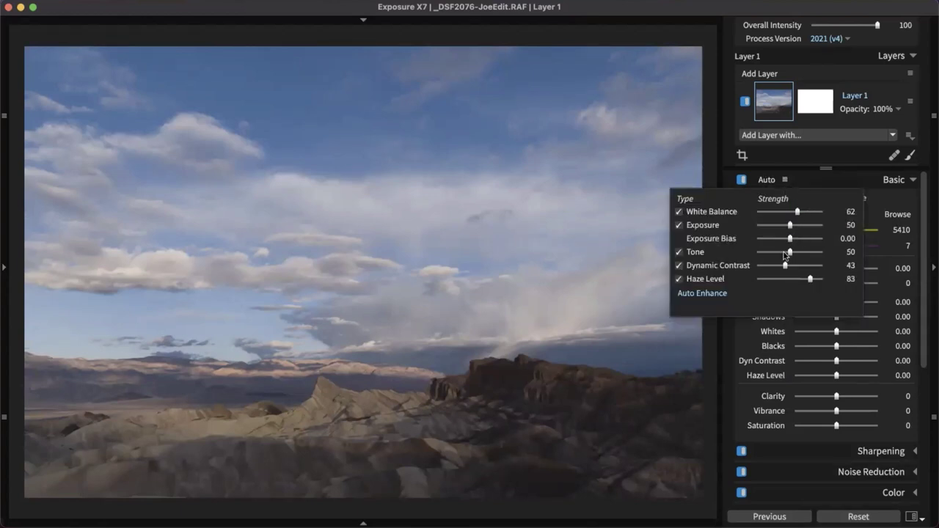
left_click(767, 181)
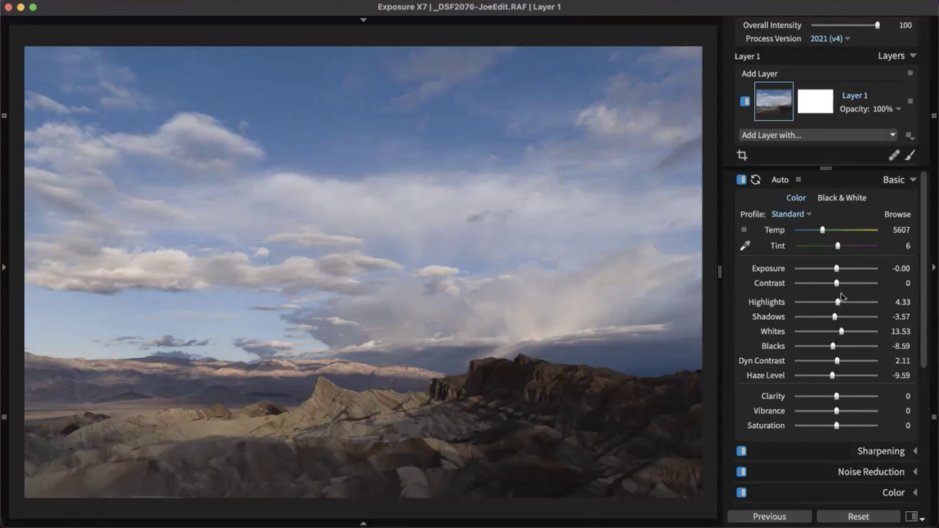
left_click_drag(837, 270, 840, 268)
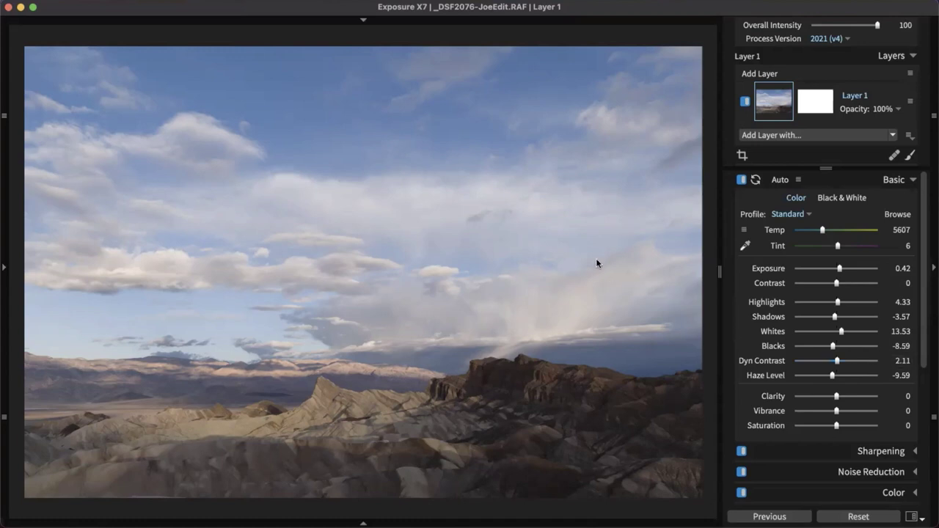
Start the clone brush and set its size to 71 and feather to 97
left_click(895, 156)
key("bracketright")
key("bracketright")
key("bracketleft")
key("bracketleft")
key("bracketleft")
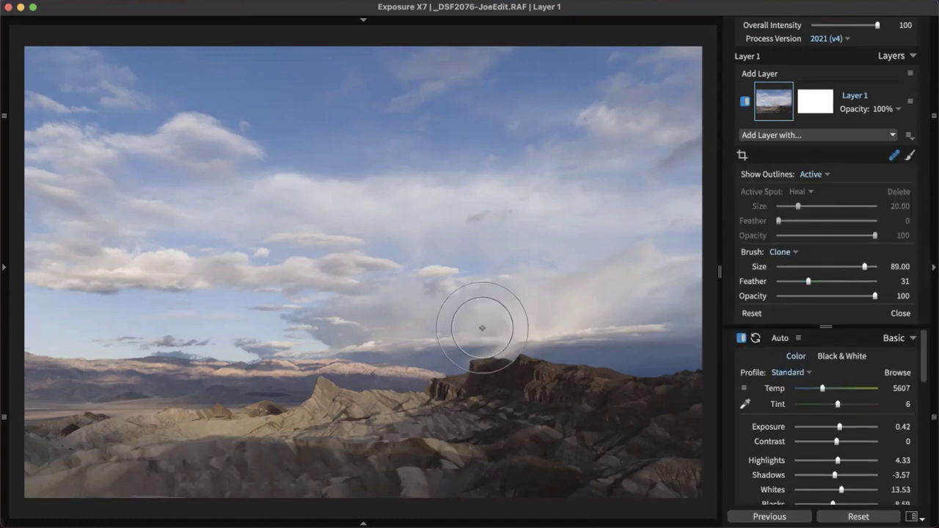
key("bracketright")
key("bracketright")
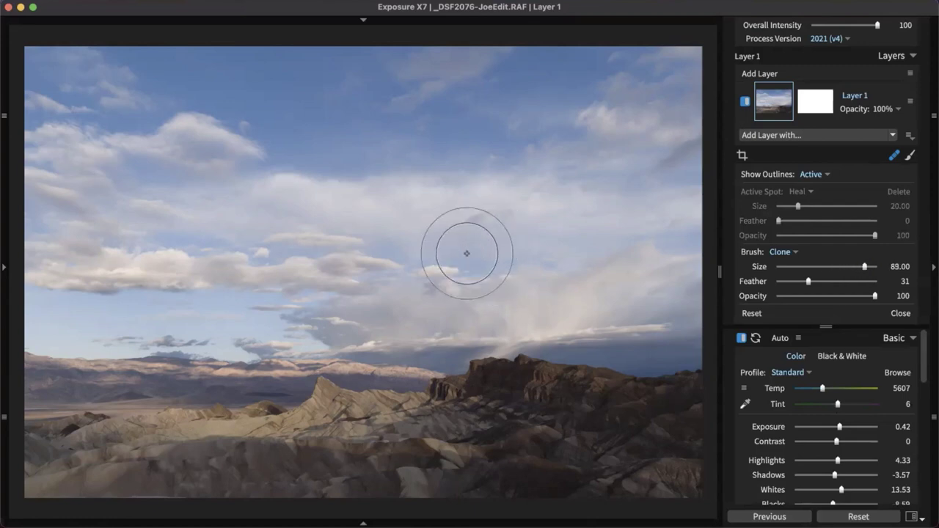
key("shift+bracketright")
key("shift+bracketright")
key("shift+bracketright")
key("shift+bracketright")
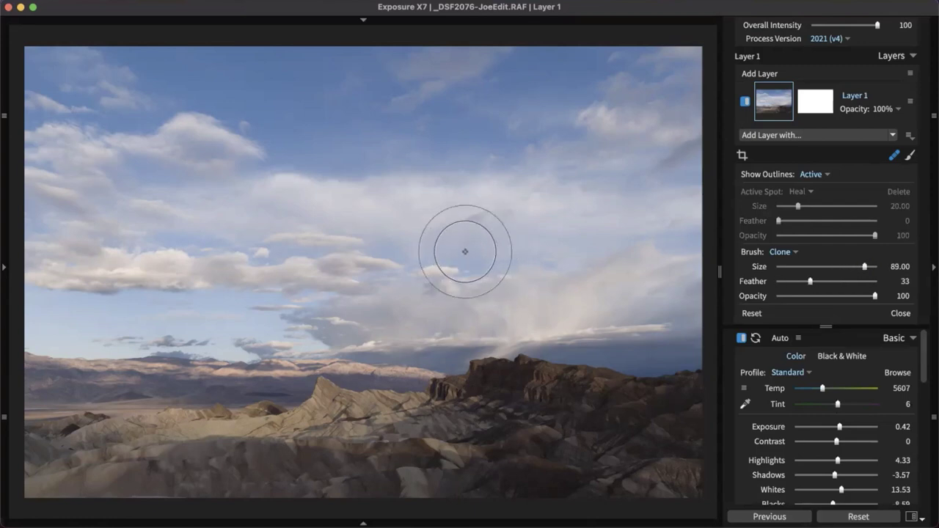
key("shift+bracketleft")
key("shift+bracketleft")
key("shift+bracketleft")
key("shift+bracketleft")
key("shift+bracketleft")
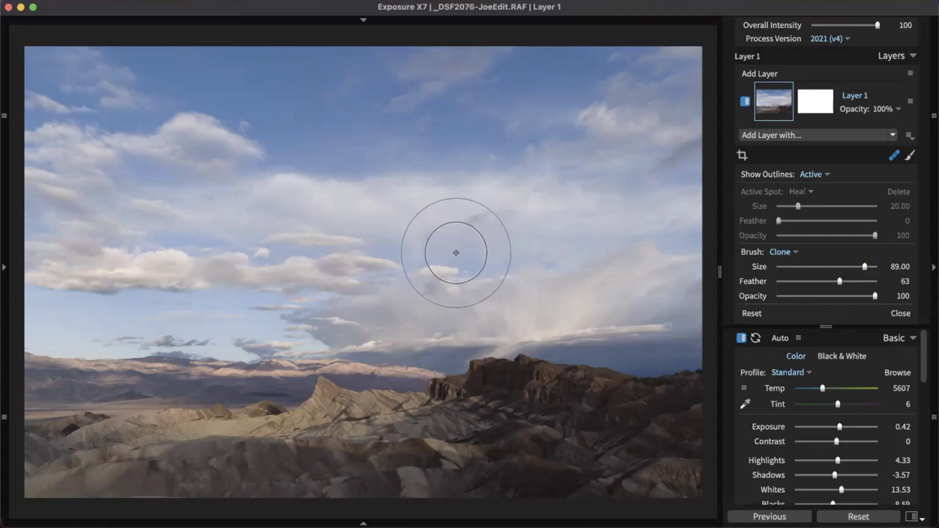
key("shift+bracketright")
key("shift+bracketright")
key("shift+bracketright")
key("shift+bracketright")
key("shift+bracketright")
key("shift+bracketright")
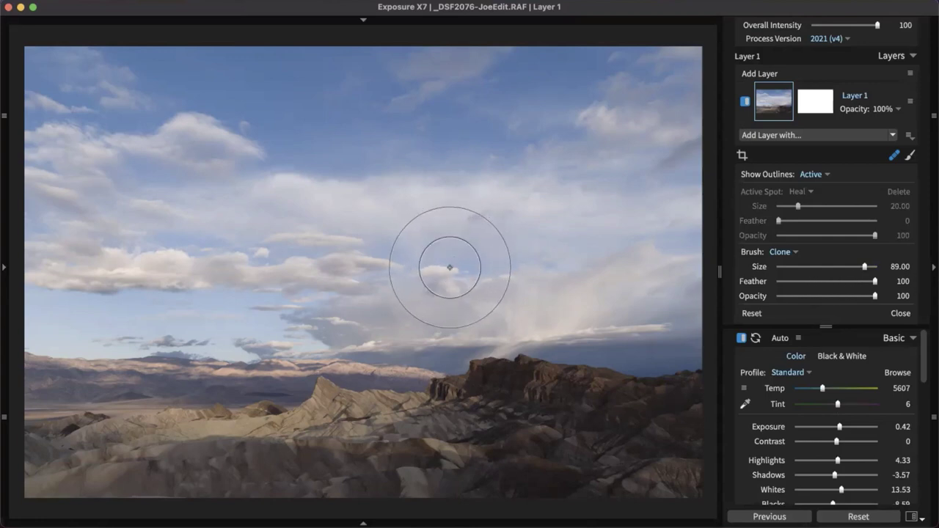
key("bracketleft")
key("bracketleft")
key("bracketleft")
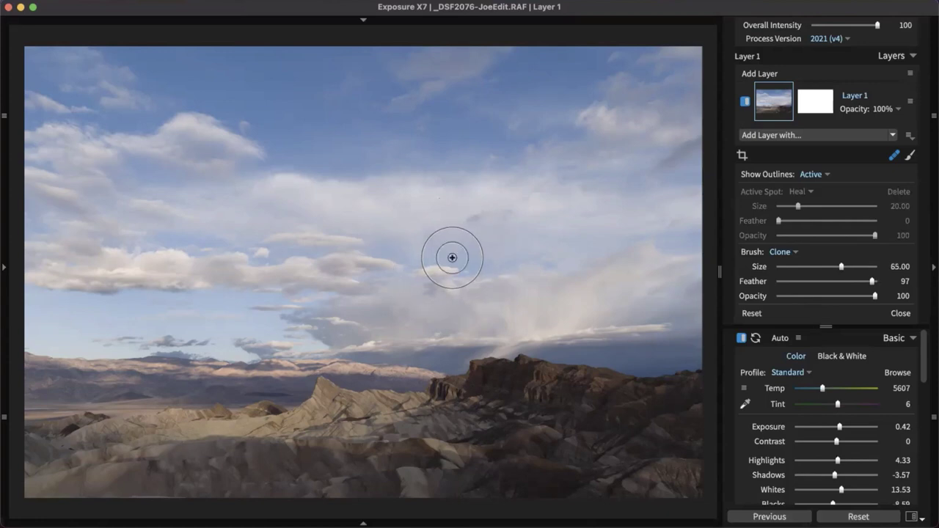
key("bracketleft")
key("bracketright")
key("bracketright")
key("bracketleft")
key("bracketleft")
key("bracketright")
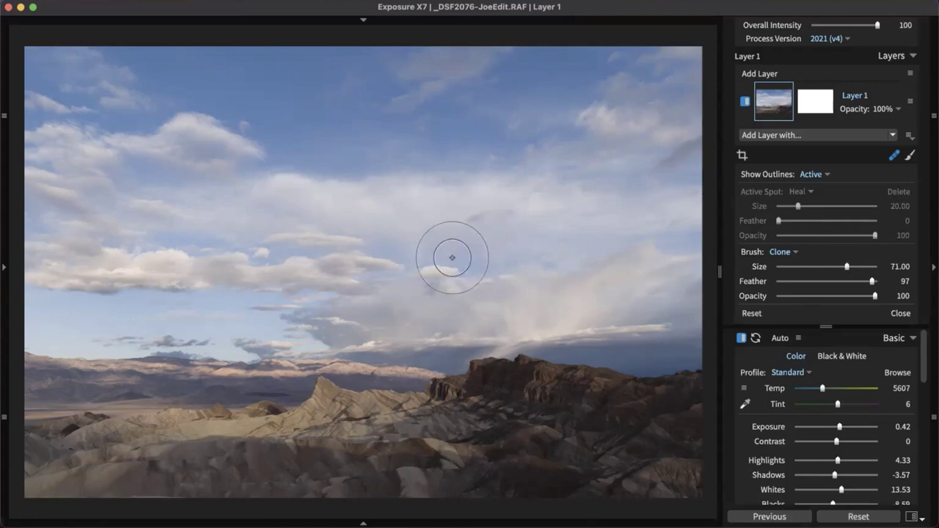
Set the clone brush opacity to 64
key("alt+bracketleft")
key("alt+bracketleft")
key("alt+bracketleft")
key("alt+bracketleft")
key("alt+bracketleft")
key("alt+bracketleft")
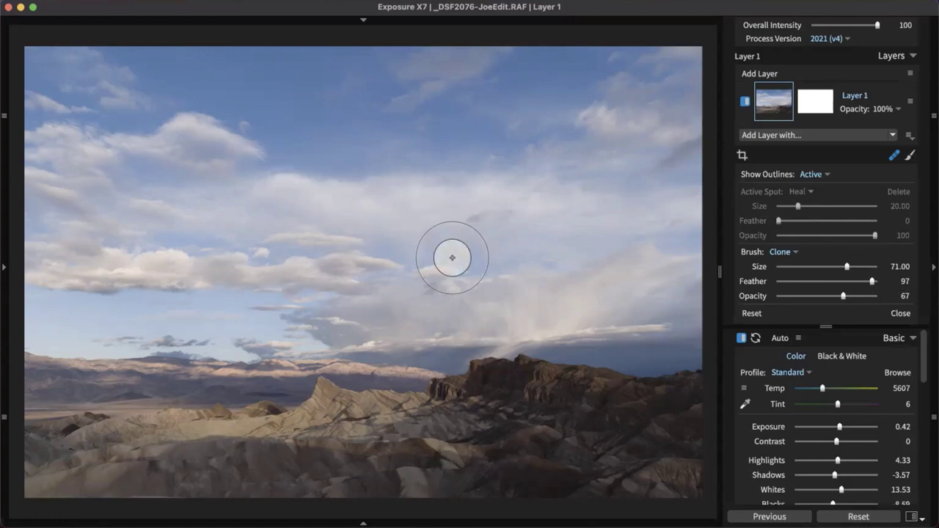
key("alt+bracketleft")
key("alt+bracketleft")
key("alt+bracketleft")
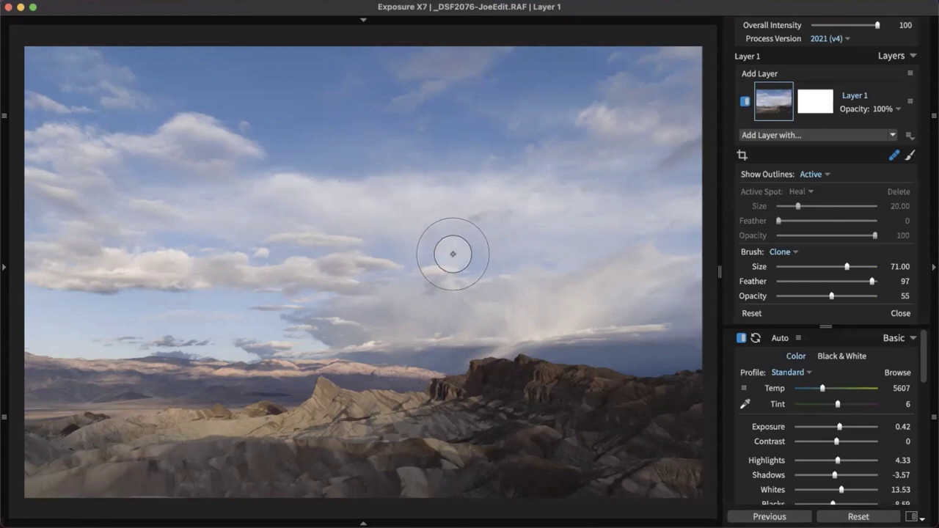
key("alt+bracketright")
key("alt+bracketright")
key("alt+bracketright")
key("alt+bracketright")
key("alt+bracketright")
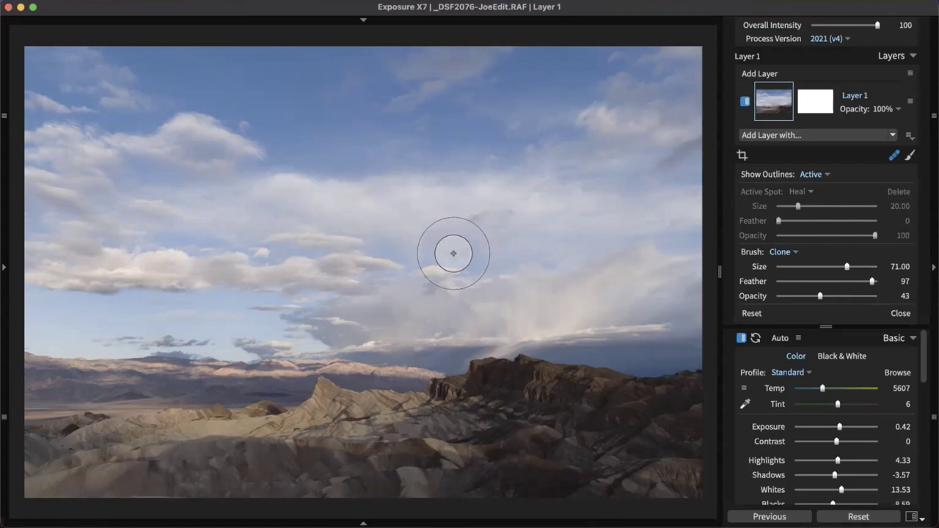
key("alt+bracketleft")
key("alt+bracketleft")
key("alt+bracketleft")
key("alt+bracketleft")
key("alt+bracketleft")
key("alt+bracketleft")
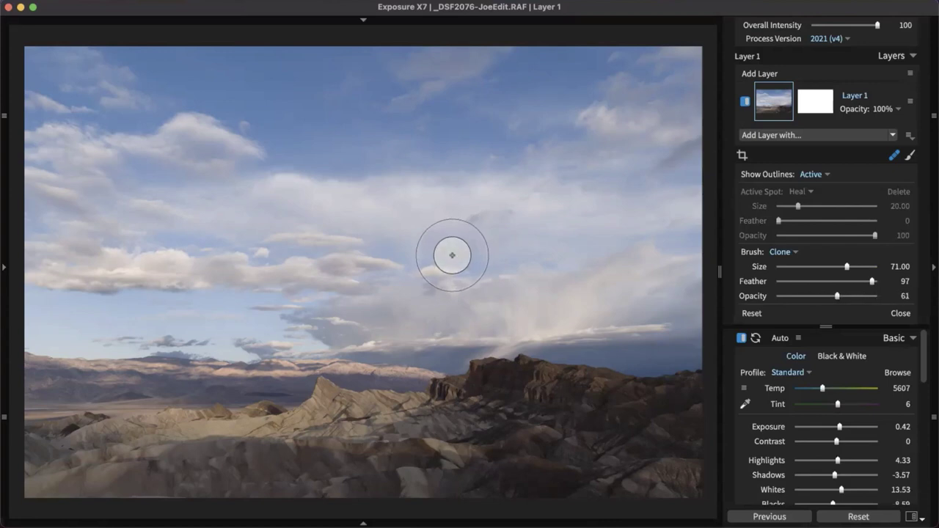
key("alt+bracketright")
key("alt+bracketright")
key("alt+bracketright")
key("alt+bracketright")
key("alt+bracketright")
key("alt+bracketright")
key("alt+bracketright")
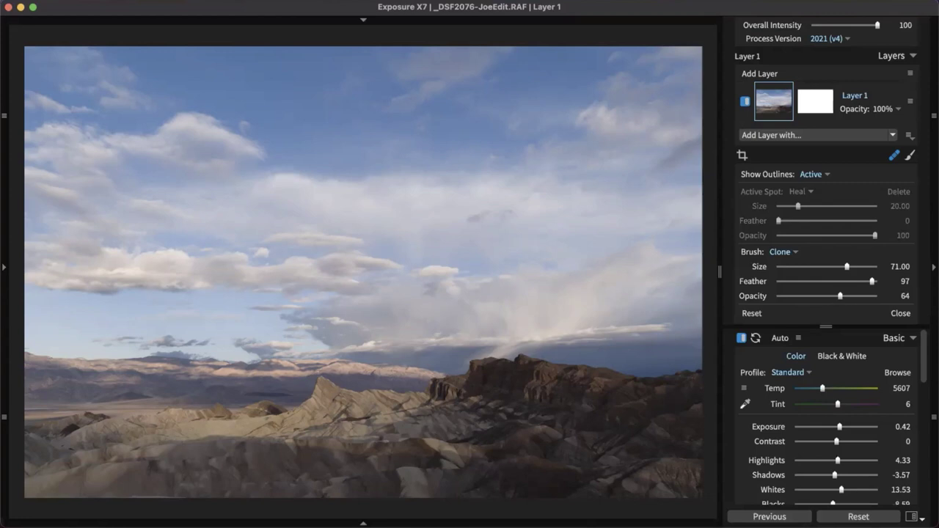
Close the clone brush settings, collapse Basic and Layers, and expand the Color adjustments
scroll(874, 232, "down", 3)
left_click(900, 249)
left_click(899, 181)
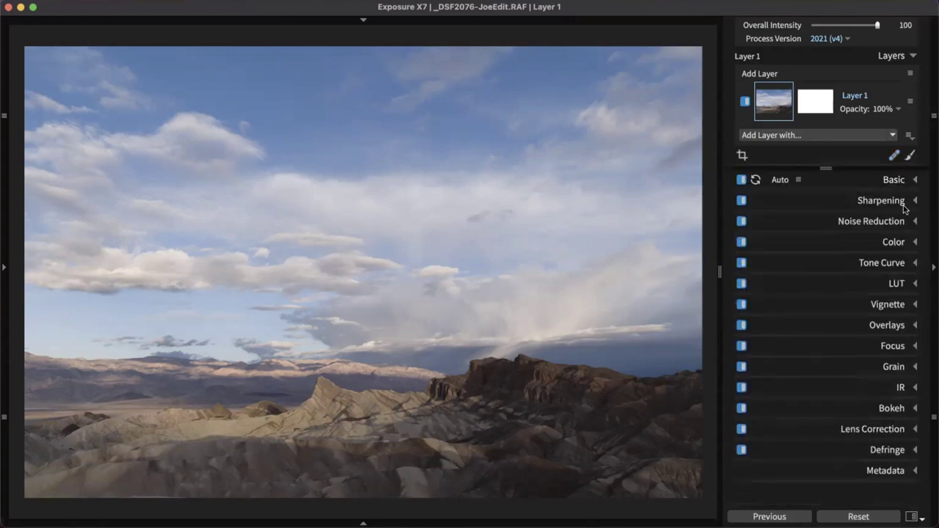
left_click(902, 245)
scroll(886, 253, "down", 4)
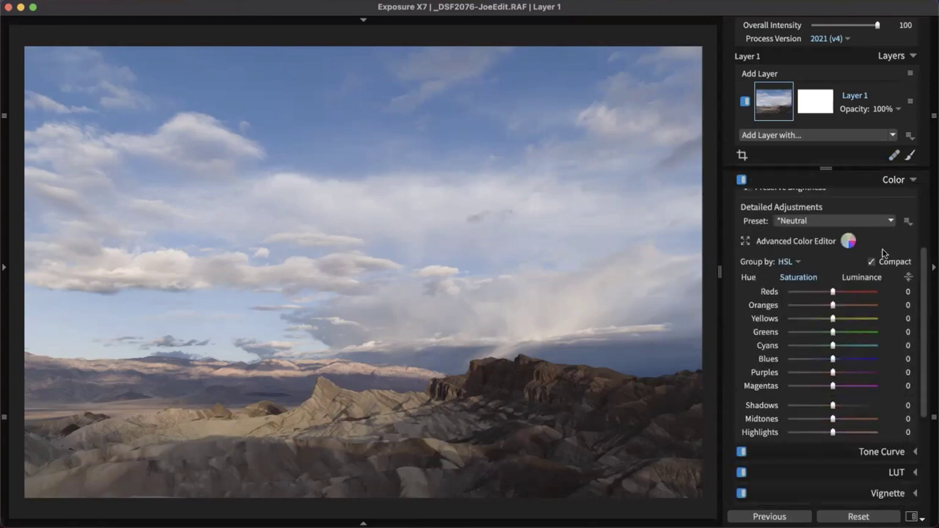
left_click(901, 56)
scroll(886, 250, "up", 2)
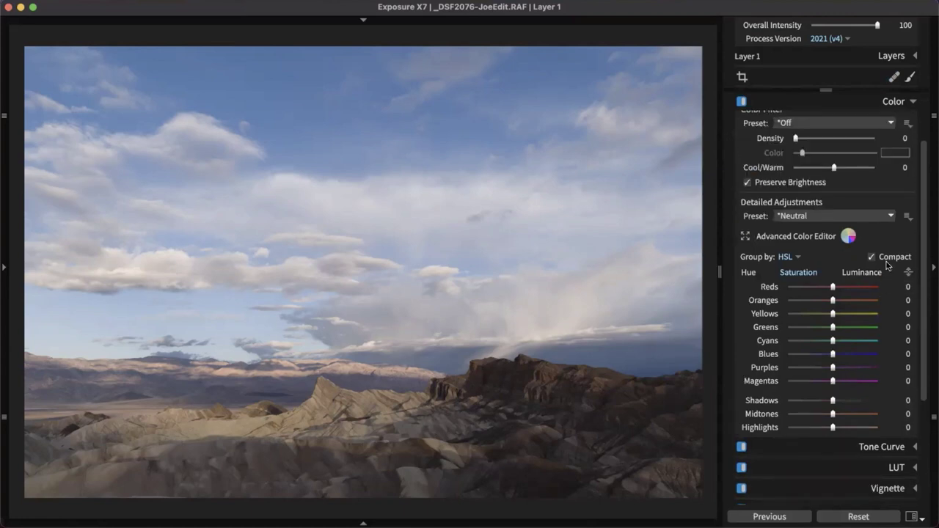
scroll(873, 275, "up", 2)
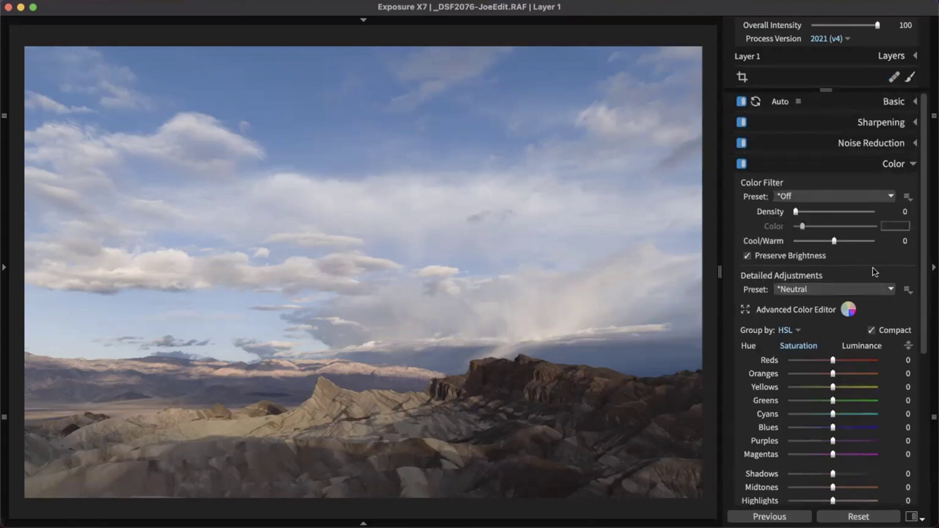
scroll(875, 272, "down", 1)
scroll(874, 273, "down", 1)
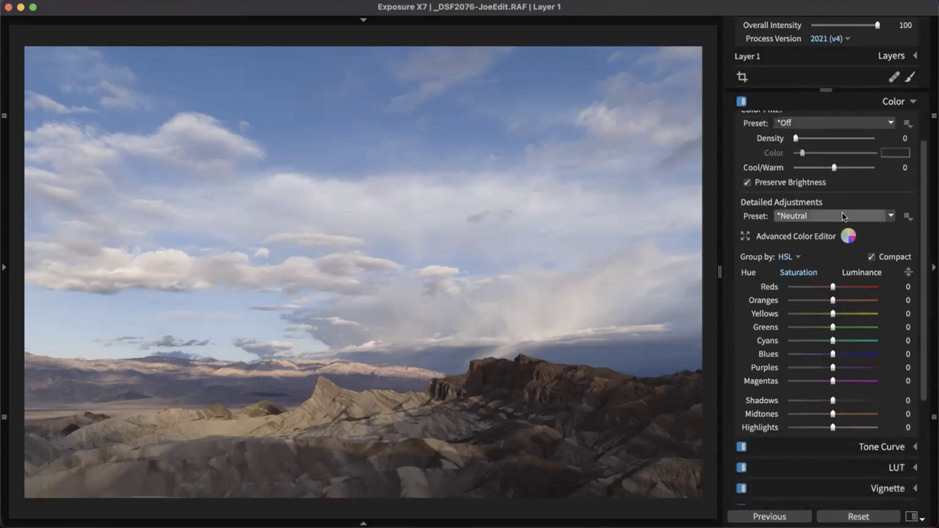
scroll(841, 212, "up", 1)
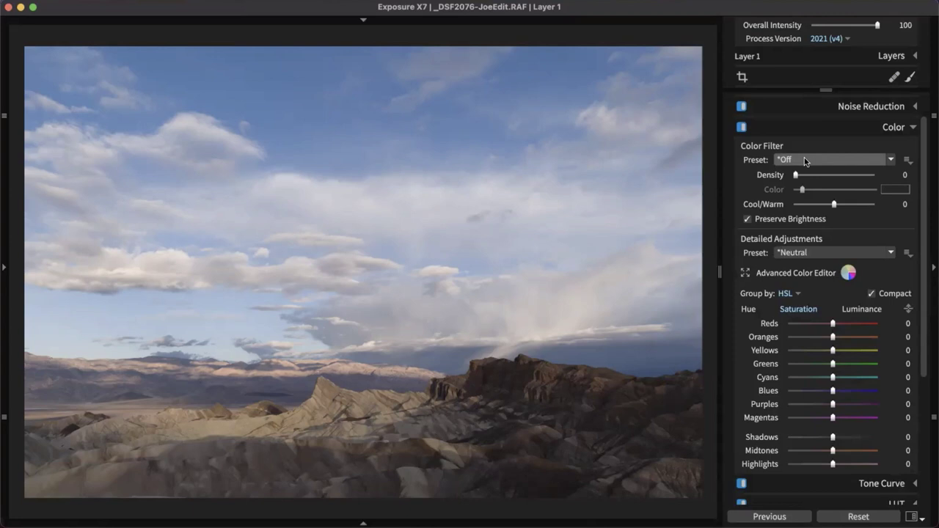
Raise Cool/Warm to 47 and return the color filter density to 0, leaving the filter preset unchanged
left_click(806, 162)
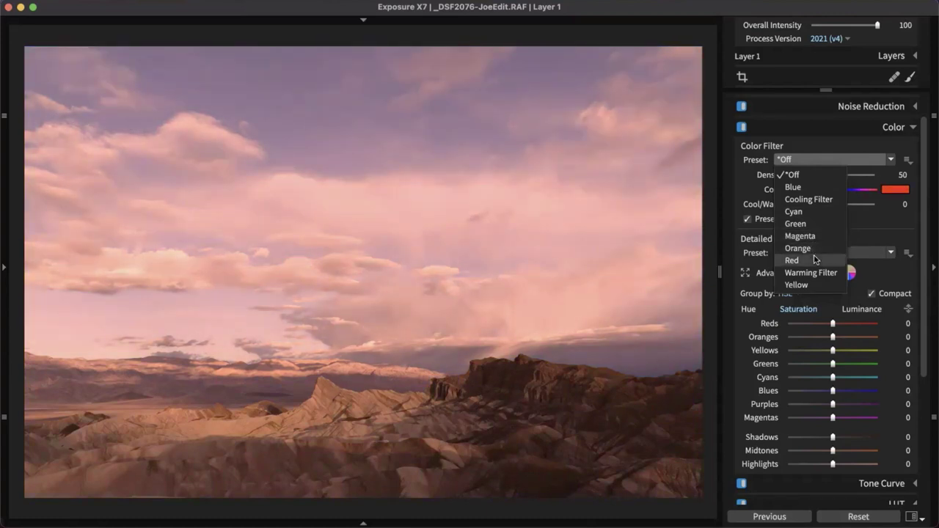
left_click(898, 226)
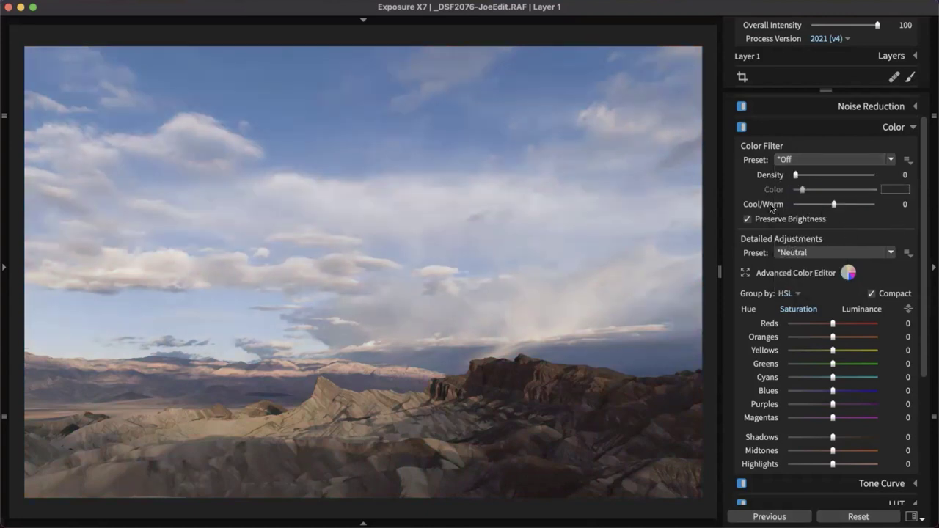
left_click_drag(835, 205, 854, 209)
left_click_drag(795, 176, 855, 176)
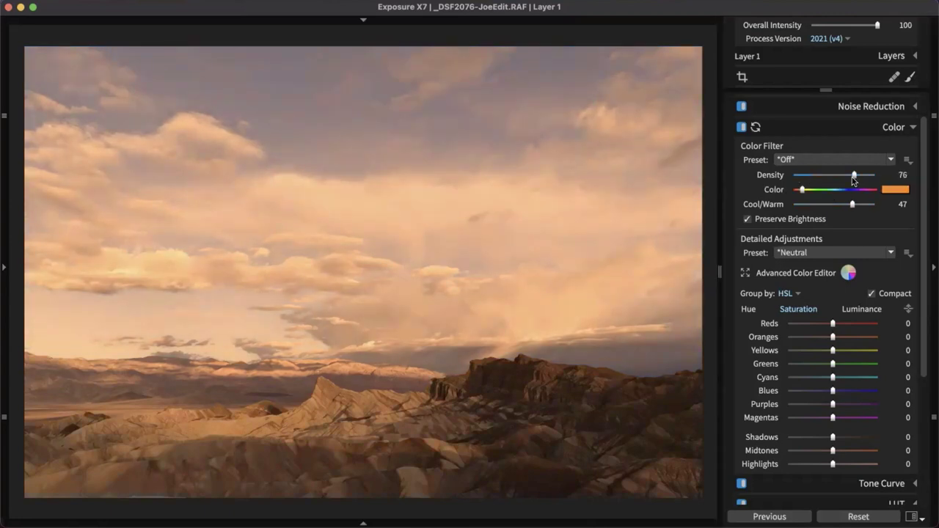
double_click(854, 177)
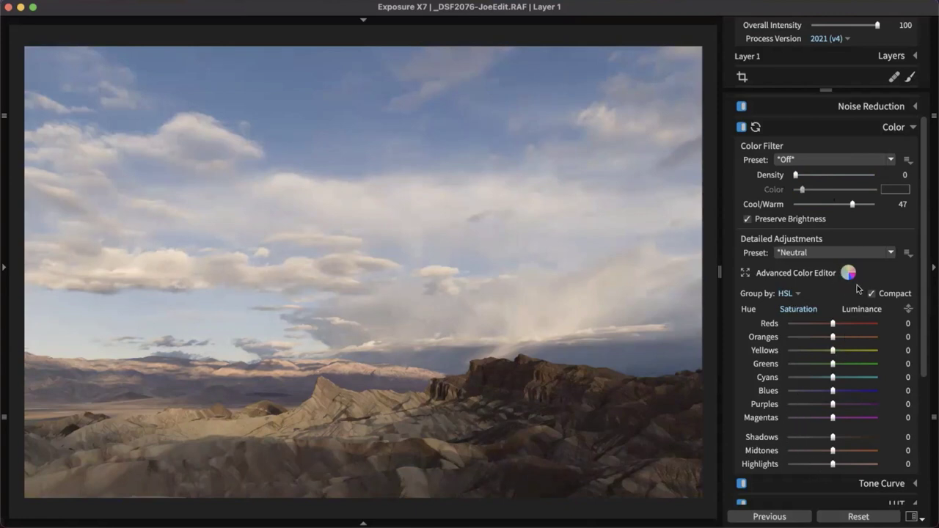
Review the Hue, Saturation and Luminance sliders, then raise Blues saturation to 45
scroll(844, 313, "down", 2)
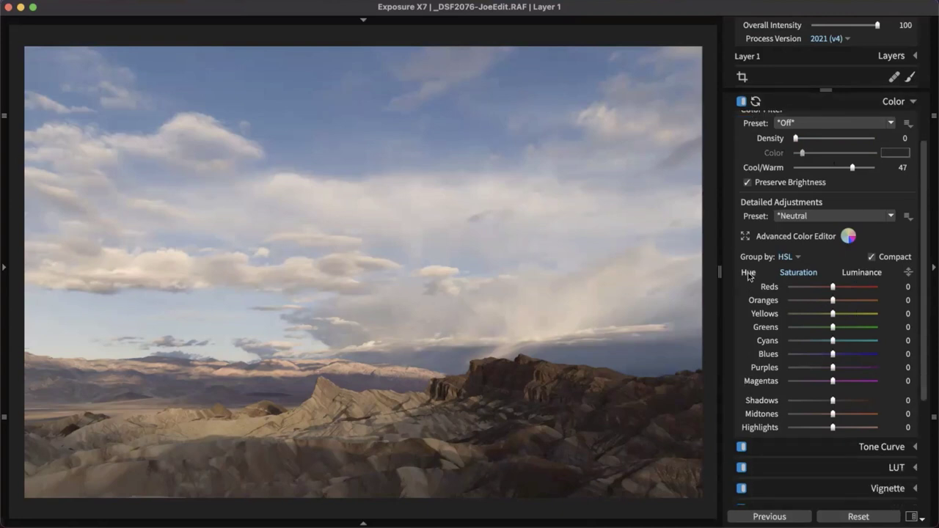
left_click(749, 273)
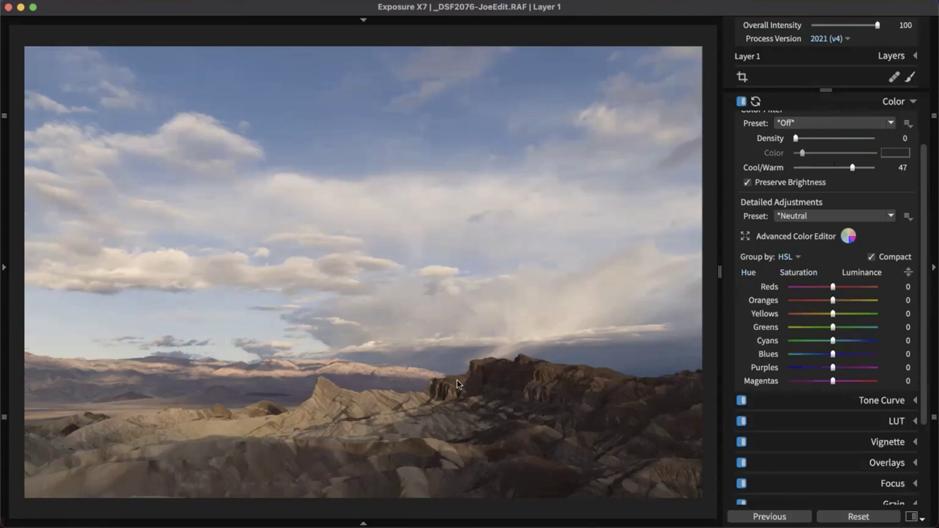
left_click(810, 274)
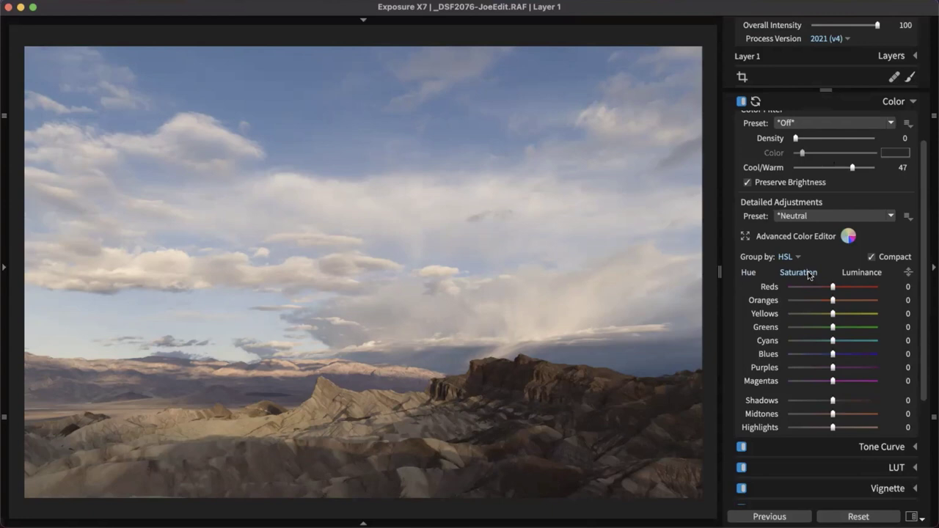
left_click(864, 274)
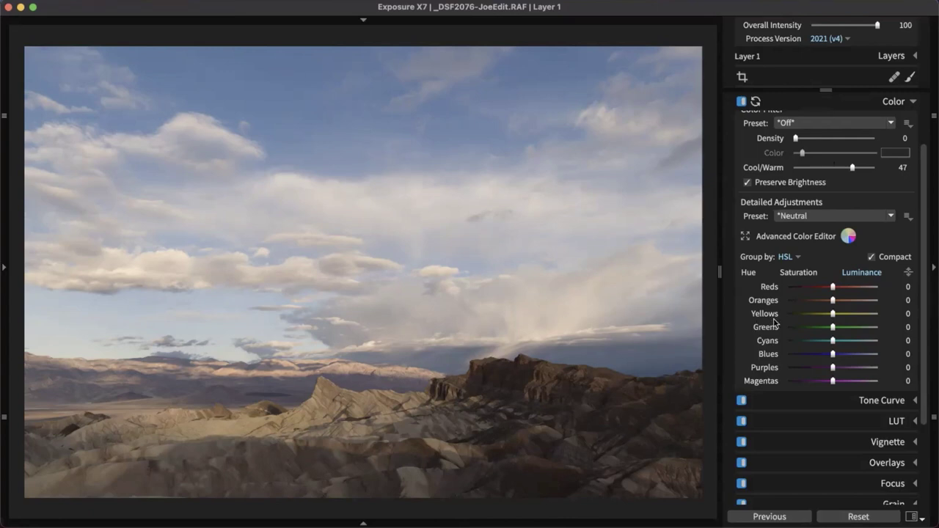
left_click(799, 272)
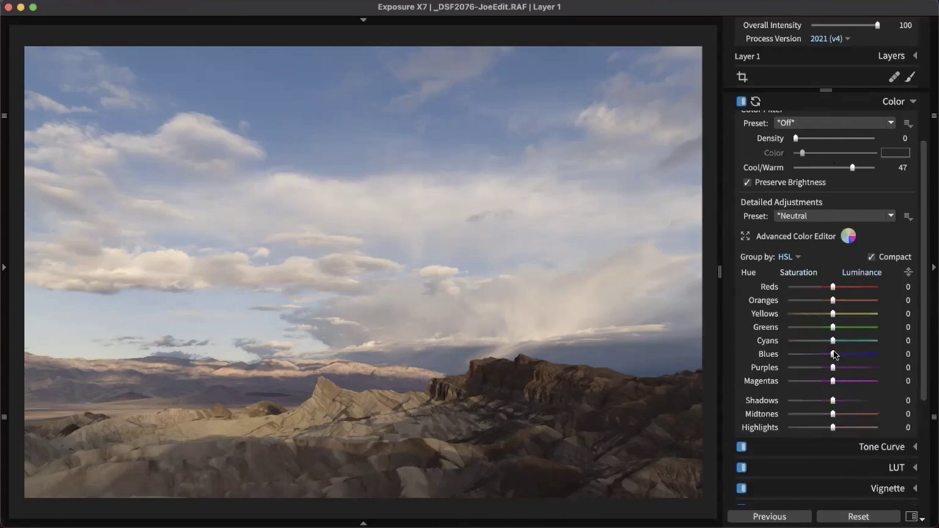
left_click_drag(834, 355, 853, 359)
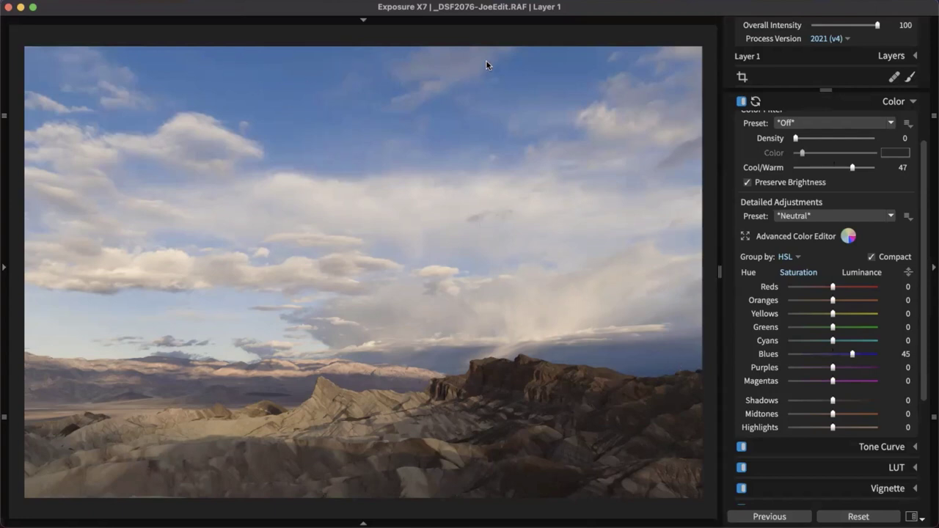
scroll(535, 101, "up", 3)
scroll(535, 102, "down", 2)
scroll(510, 125, "down", 2)
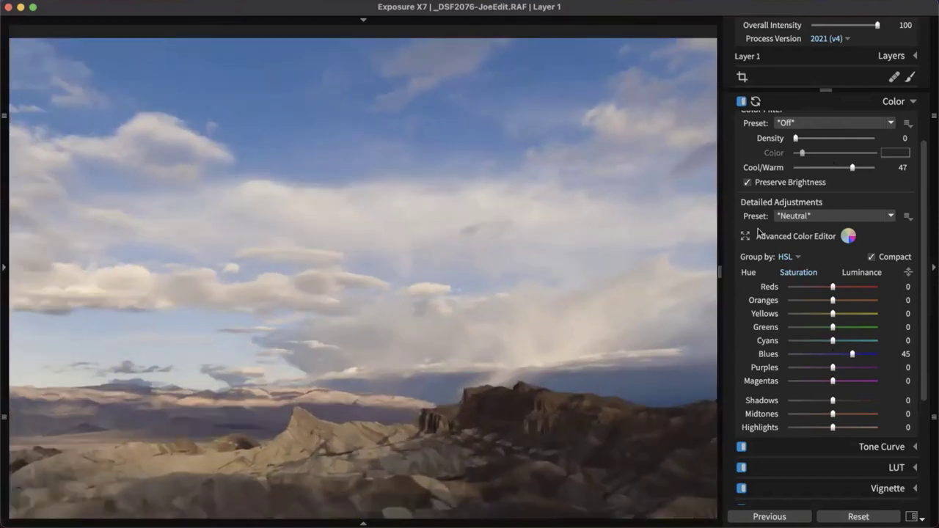
Set Blues saturation to 25 and Reds 2, Oranges 9 on-photo, then show the browser grid
left_click_drag(852, 357, 846, 357)
left_click(909, 272)
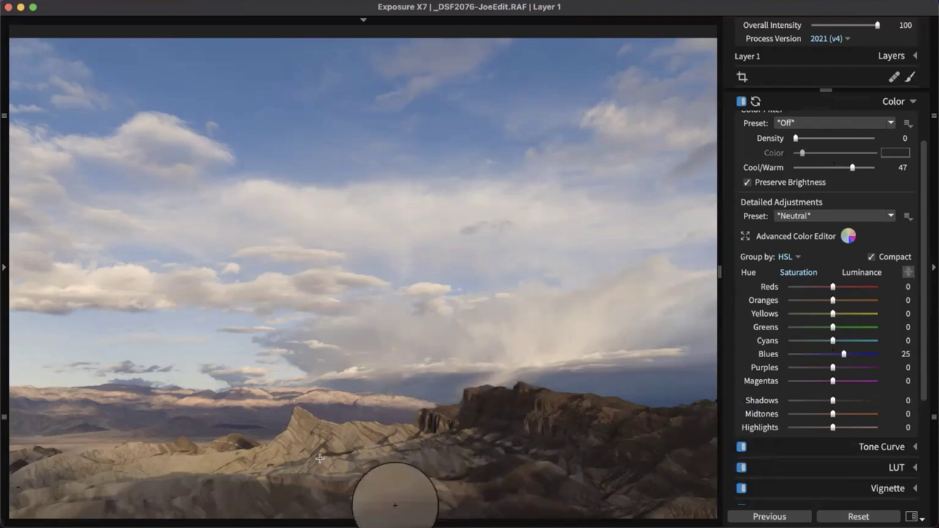
left_click(269, 450)
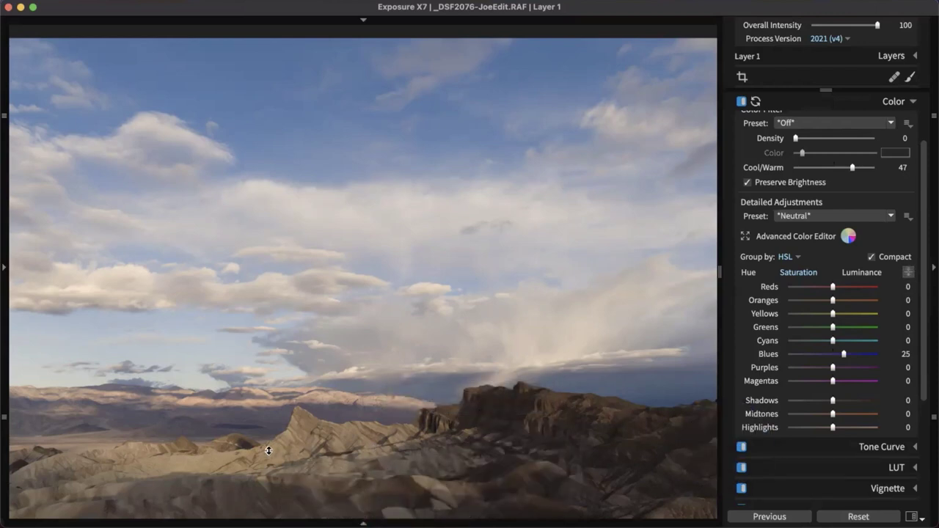
left_click_drag(269, 450, 273, 276)
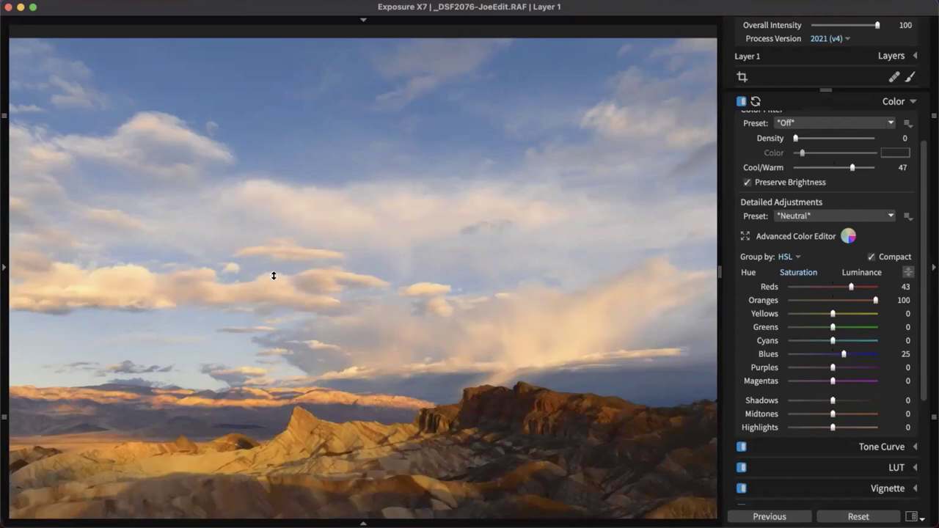
left_click_drag(256, 383, 255, 445)
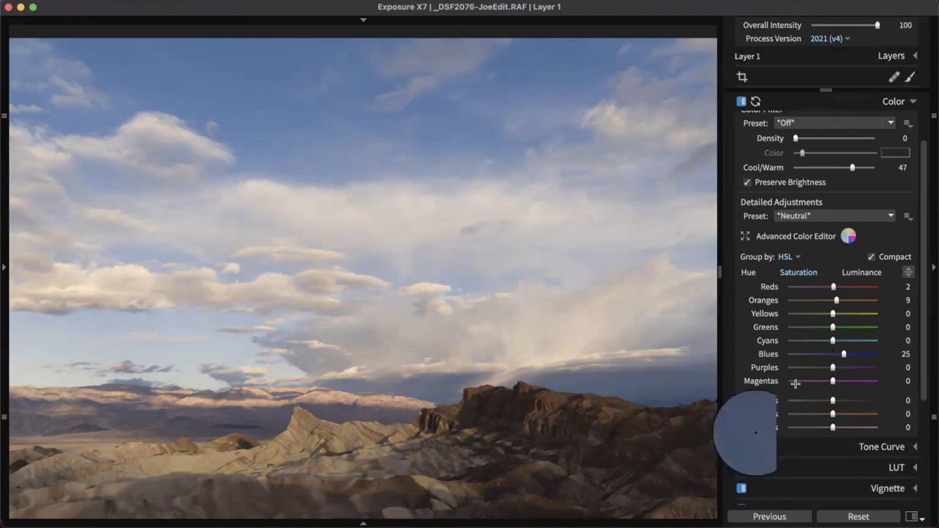
left_click(908, 273)
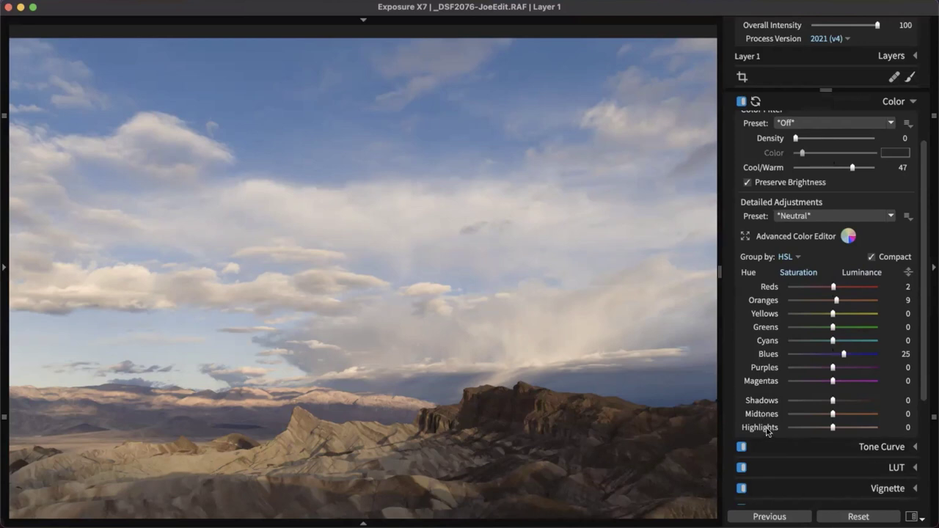
key("g")
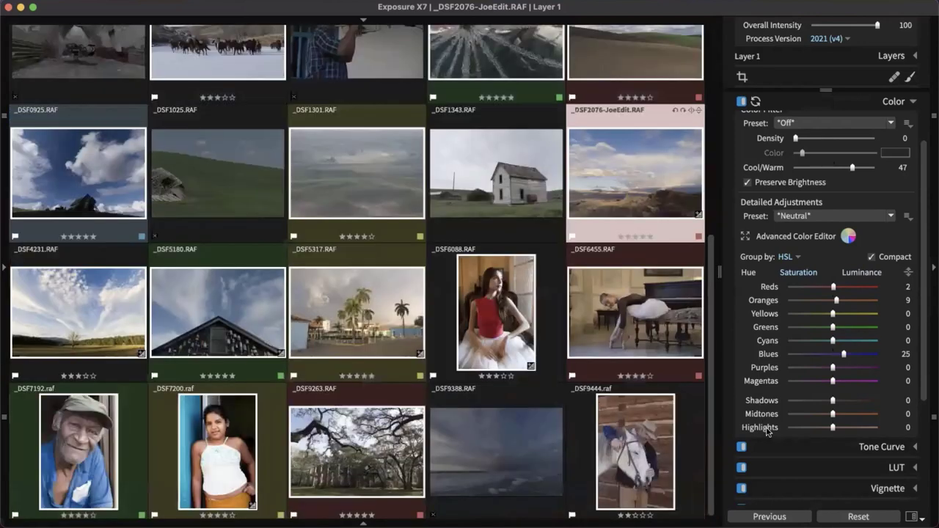
Open the red-top portrait _DSF6088.RAF and lower its Midtones saturation to -25
double_click(488, 313)
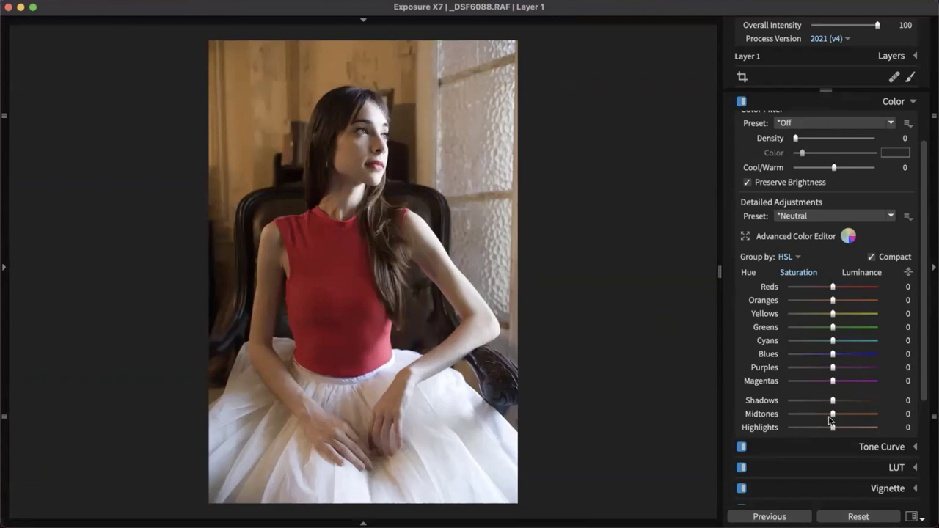
left_click_drag(833, 416, 822, 416)
Apply the Kodak Portra 160VC preset, set Midtones saturation to -30, and collapse the presets list
left_click(4, 266)
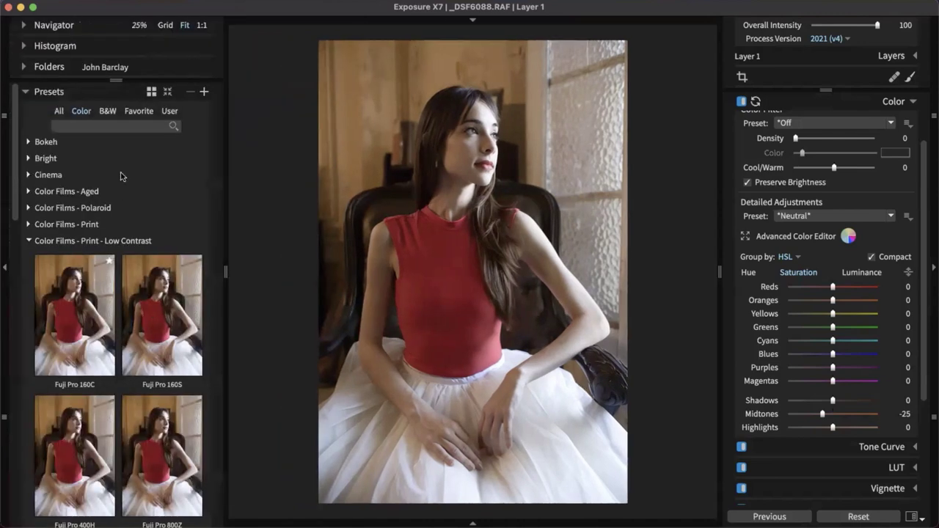
scroll(196, 282, "down", 5)
scroll(196, 283, "down", 8)
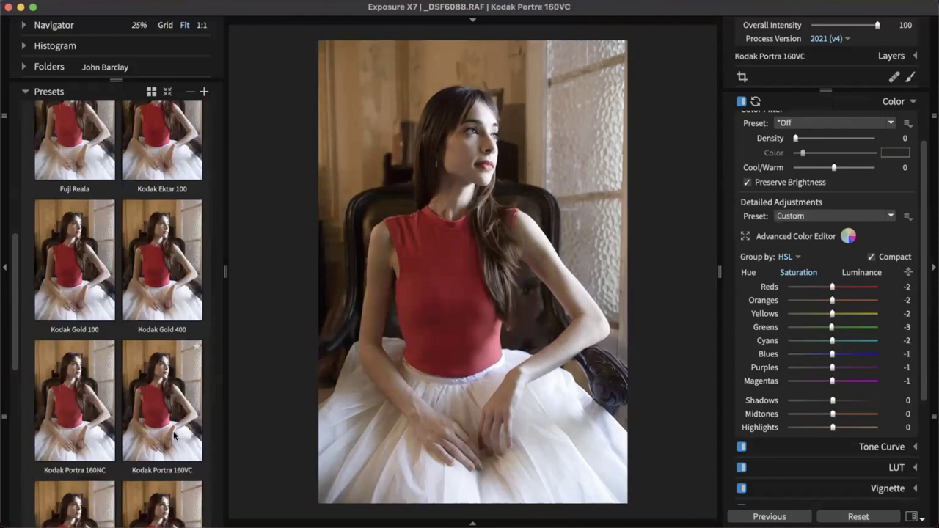
left_click(176, 436)
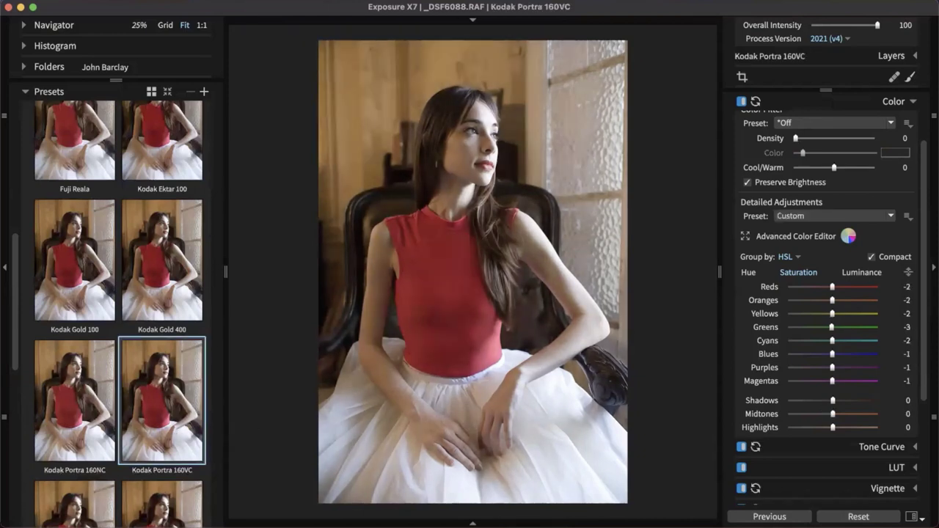
left_click_drag(833, 415, 821, 418)
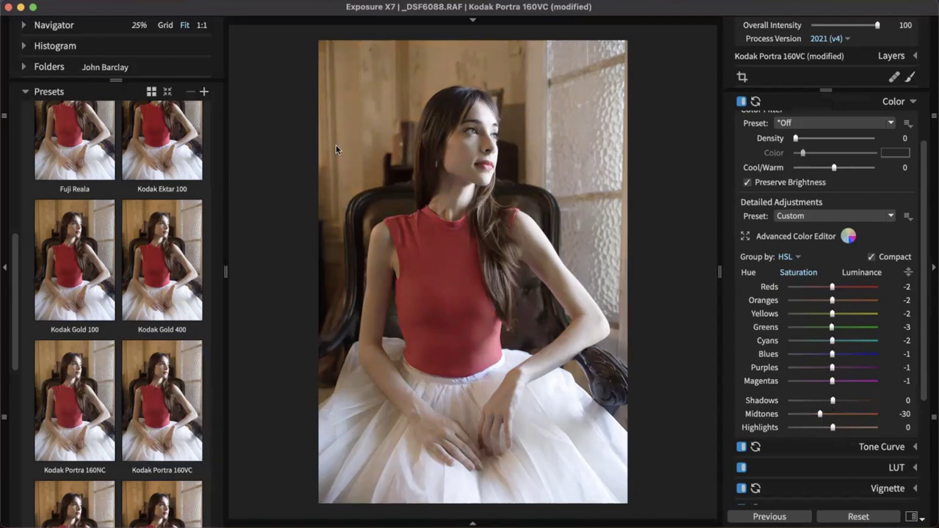
left_click(47, 92)
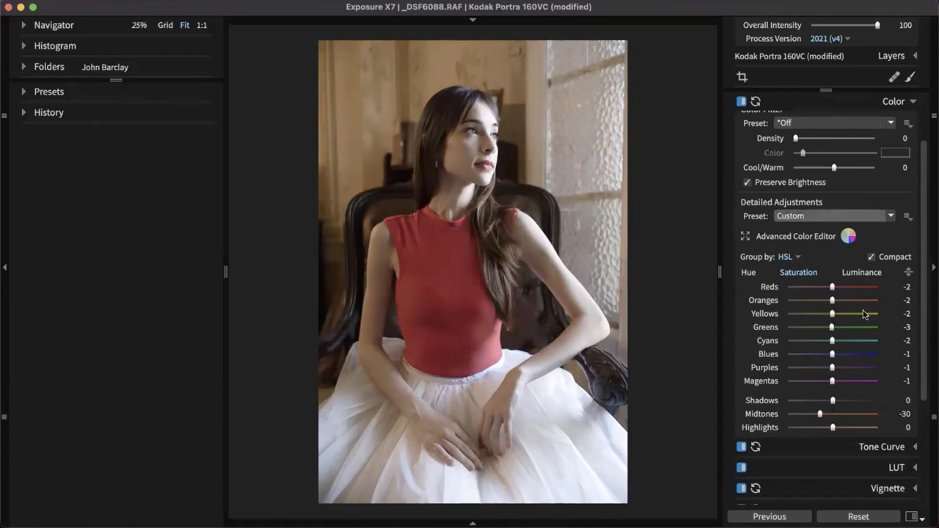
Collapse the Color adjustments and expand the Tone Curve section
left_click(897, 106)
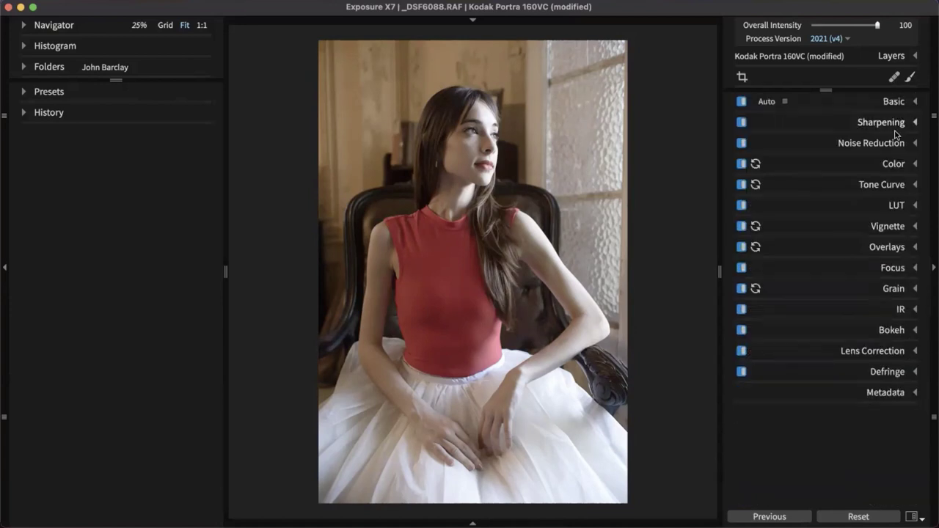
left_click(890, 187)
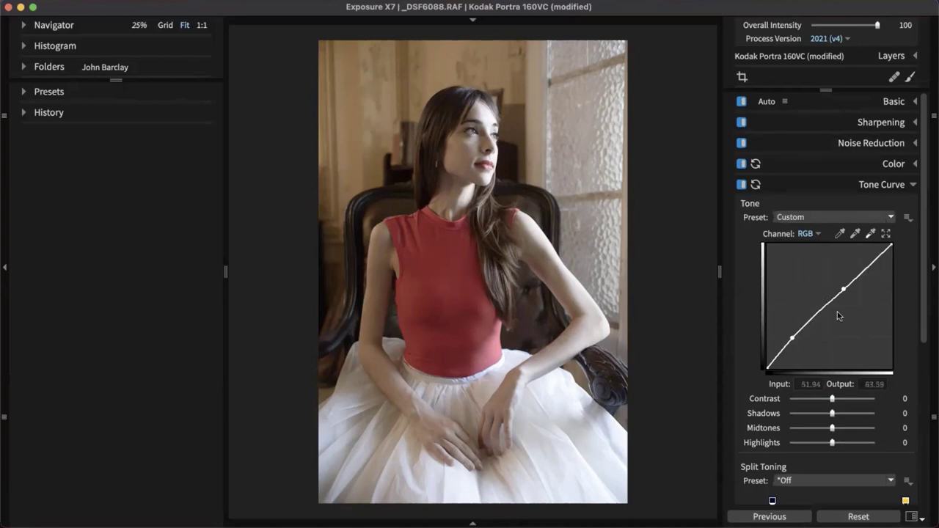
scroll(928, 271, "down", 3)
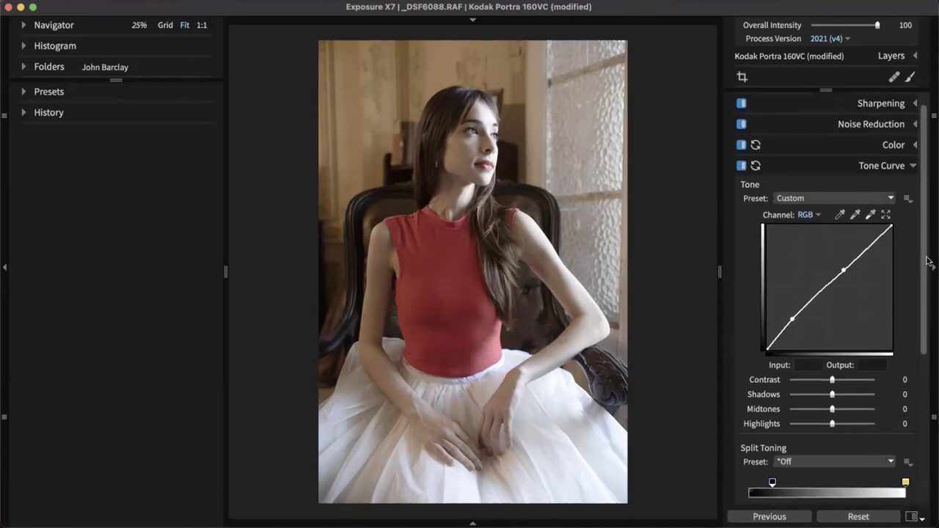
scroll(929, 278, "down", 2)
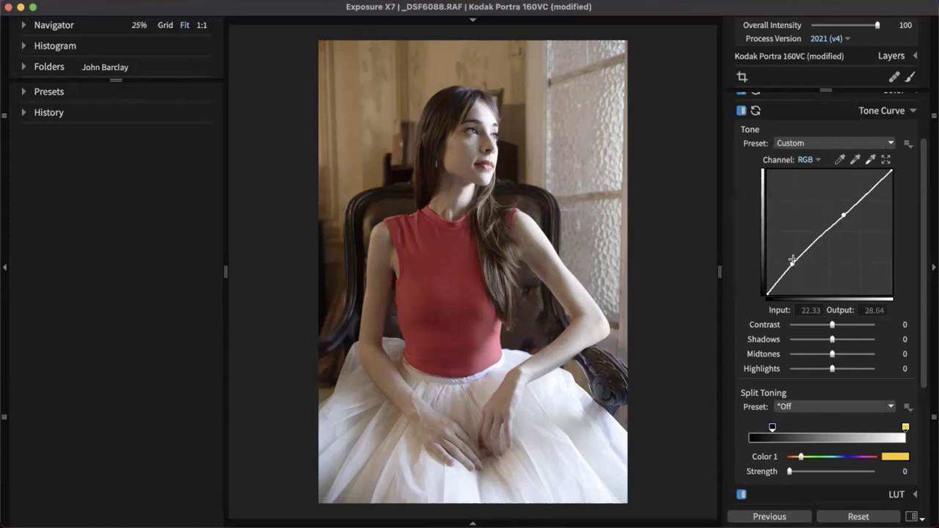
Try a curve bend and a Shadows lift, then undo both so Shadows is back at 0
left_click_drag(793, 265, 792, 250)
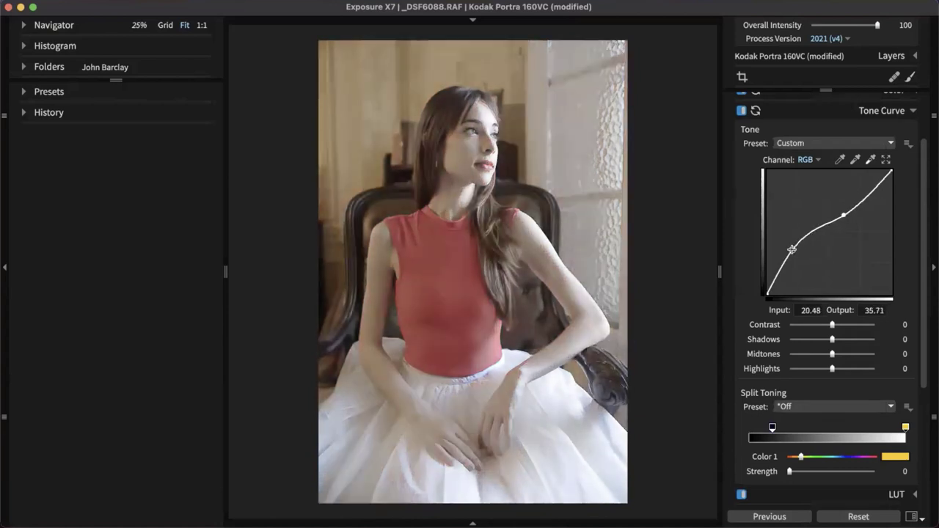
key("super+z")
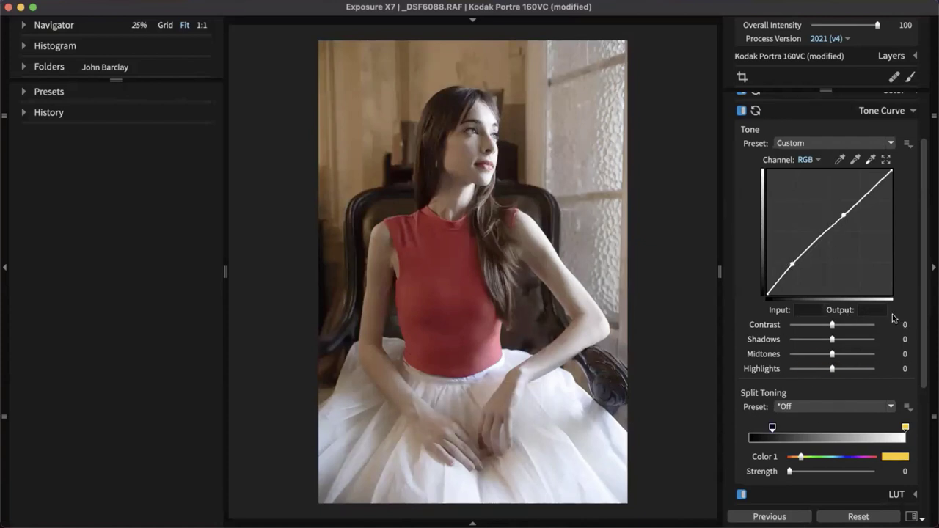
left_click_drag(841, 343, 868, 340)
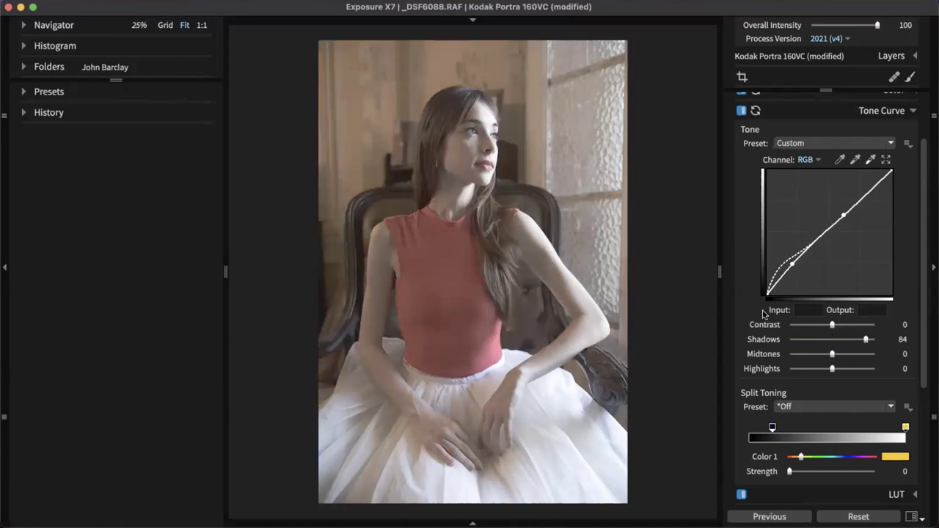
left_click_drag(866, 340, 842, 343)
double_click(840, 342)
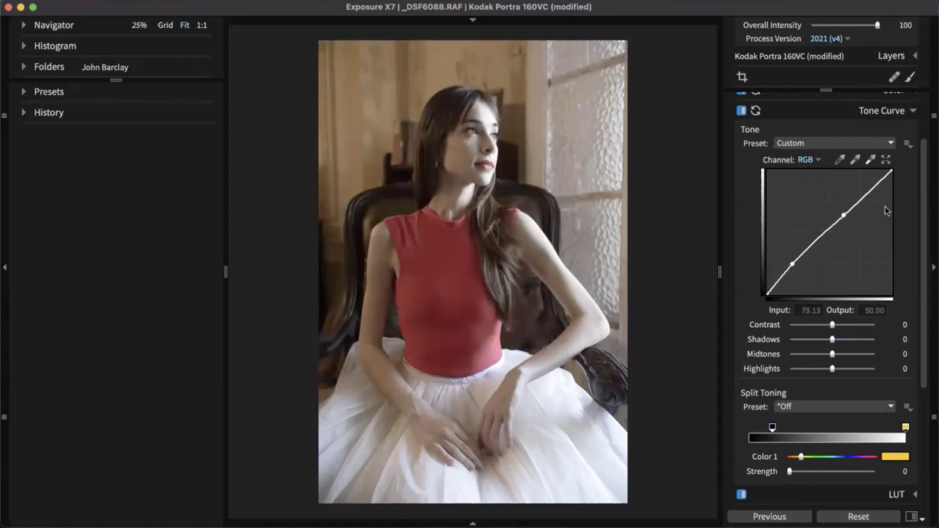
left_click(870, 144)
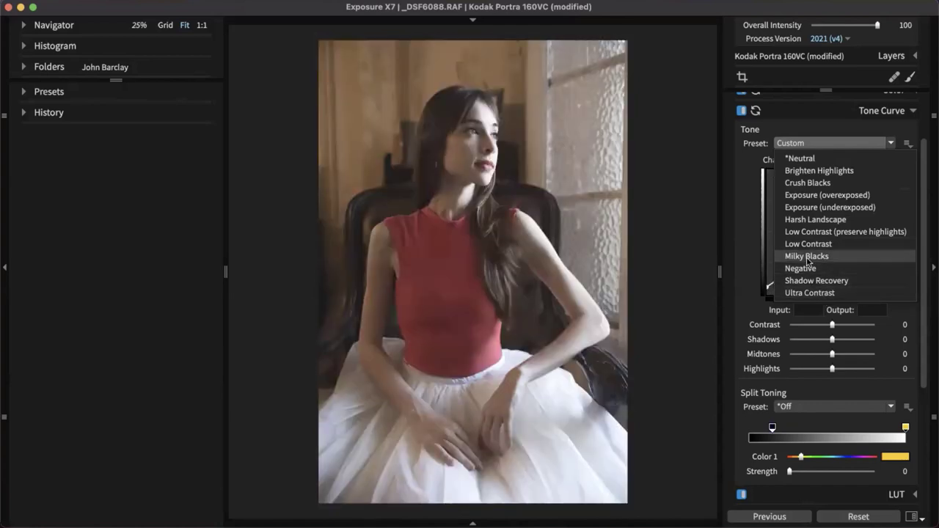
Apply the Milky Blacks curve preset and lift its shadow point slightly for faded blacks
left_click(809, 258)
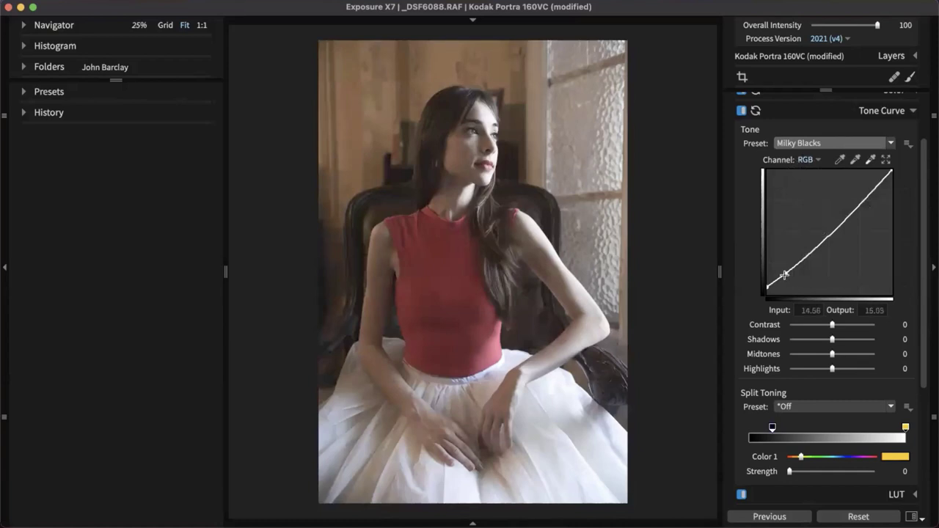
left_click_drag(787, 274, 784, 271)
scroll(856, 339, "down", 3)
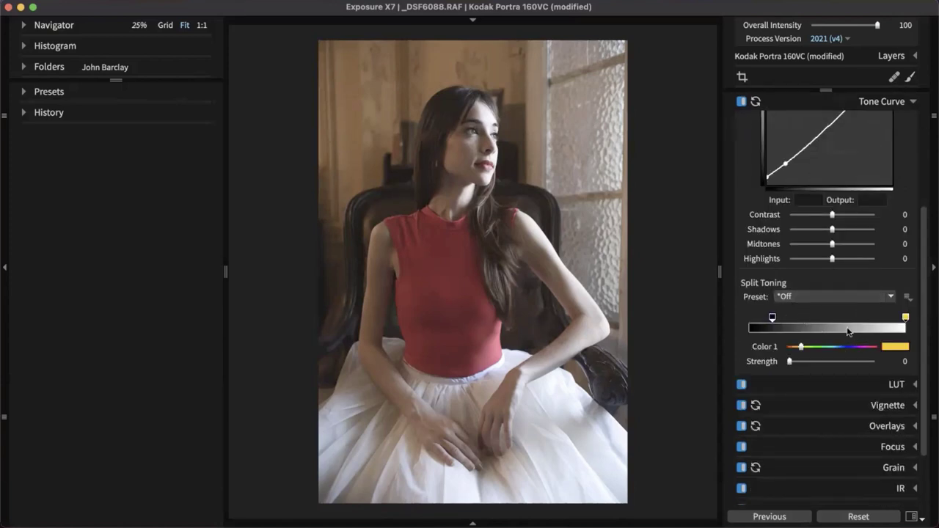
Apply the Creamy Highlights/Cyan Shadows split toning preset from For Color
left_click(875, 298)
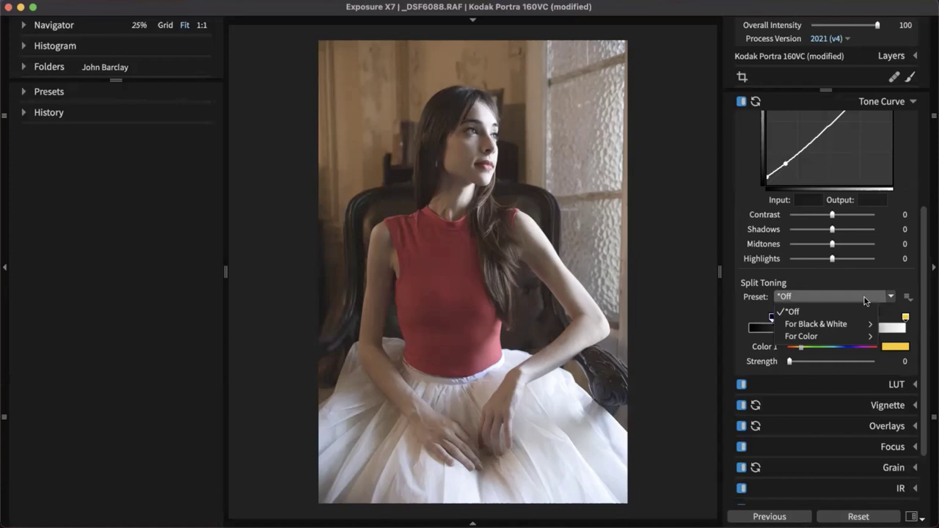
mouse_move(859, 319)
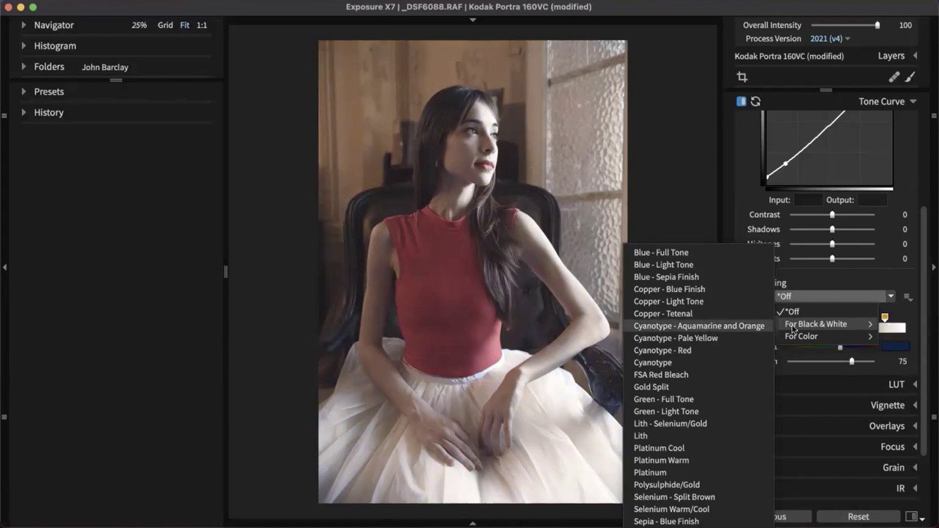
mouse_move(827, 338)
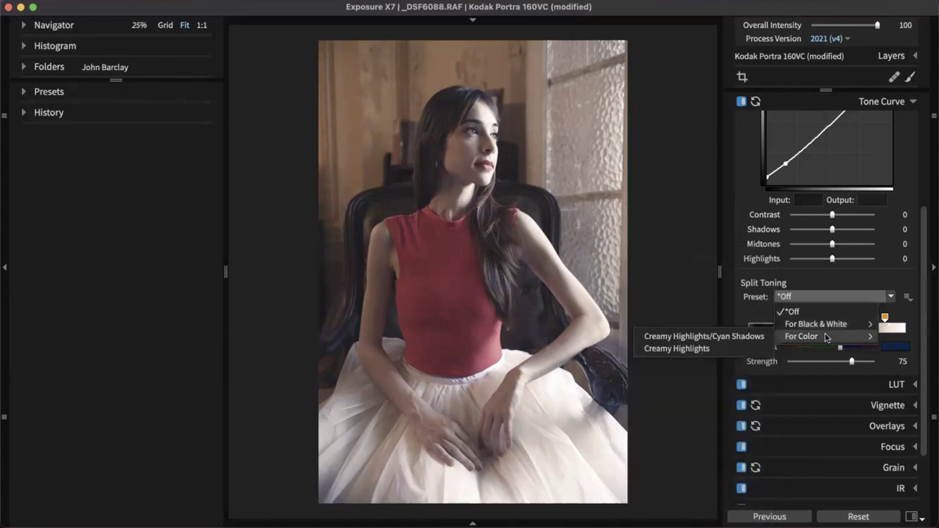
left_click(731, 344)
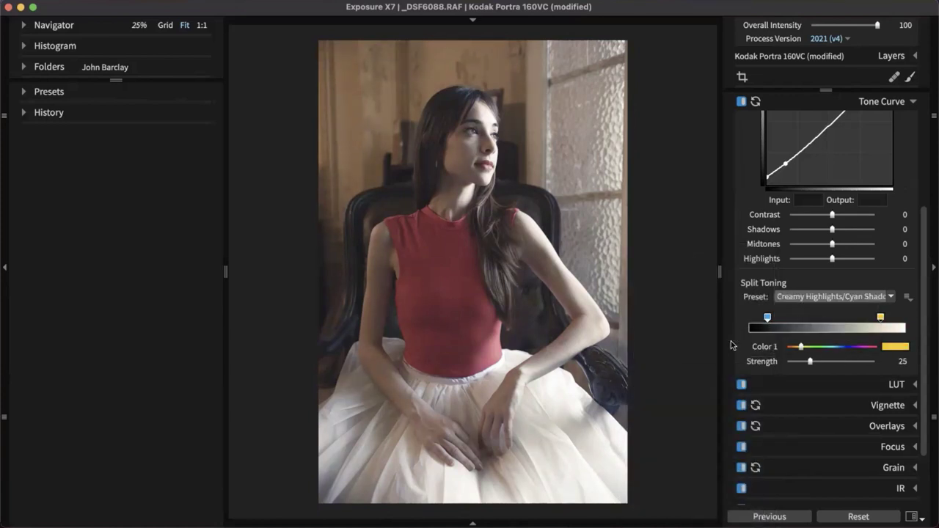
Shift the cyan shadow and creamy highlight markers, set highlight Strength to 7, and collapse Tone Curve
left_click(768, 318)
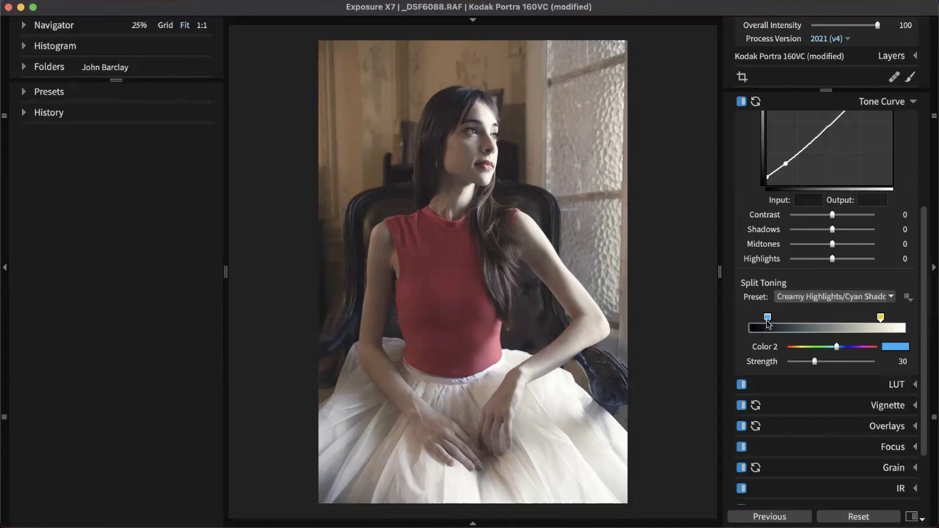
left_click_drag(767, 318, 757, 318)
left_click(881, 318)
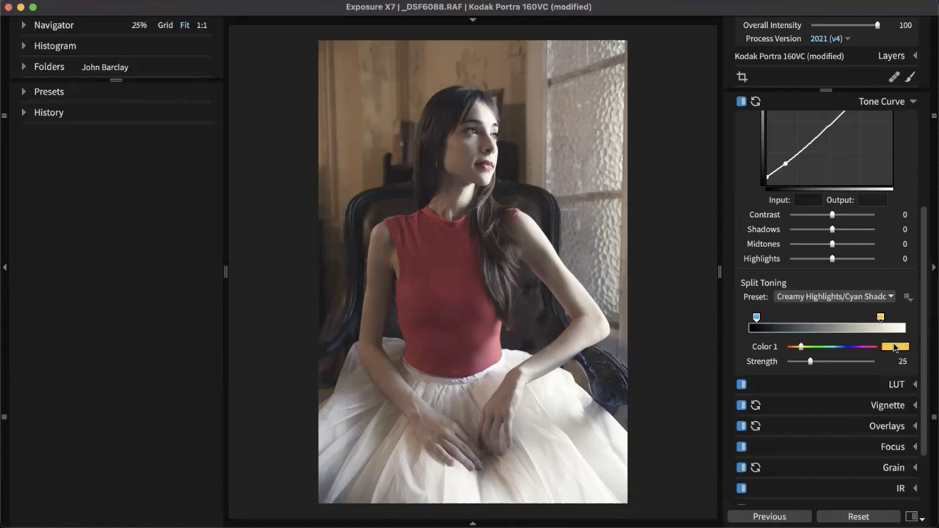
left_click_drag(811, 363, 795, 363)
left_click_drag(881, 317, 891, 317)
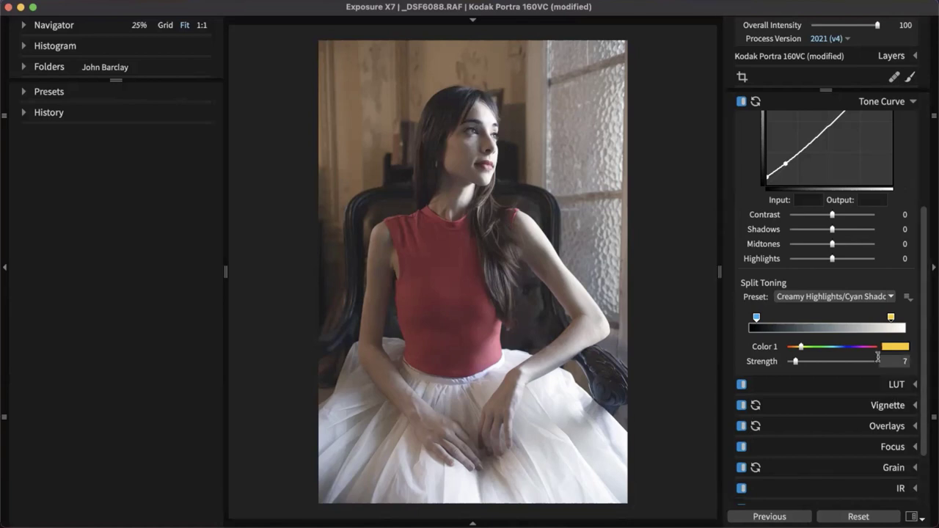
left_click(893, 102)
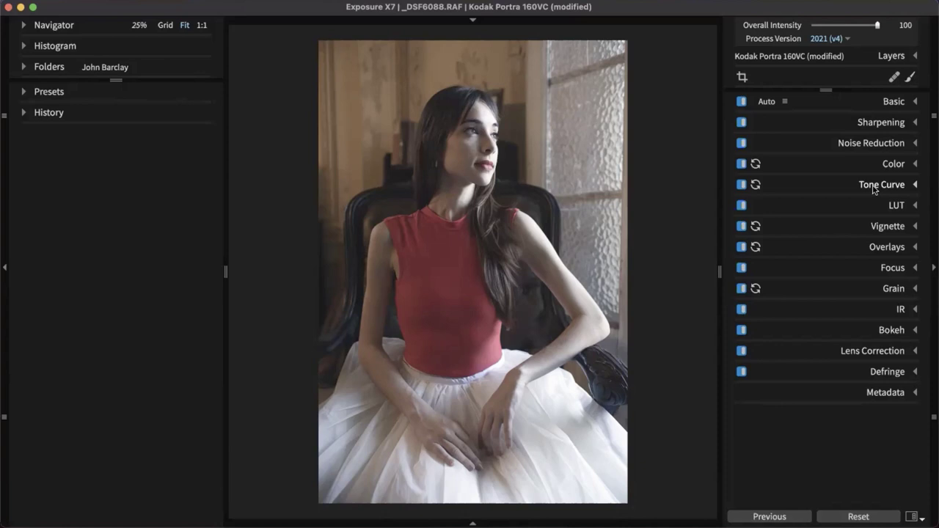
Apply the Rounded - Hard Edge vignette and raise its distortion to 89
left_click(886, 227)
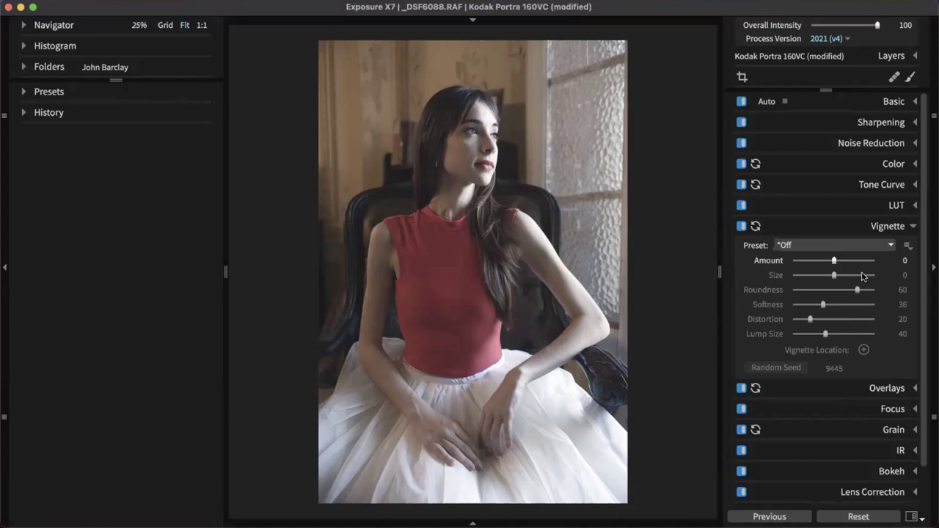
left_click(869, 249)
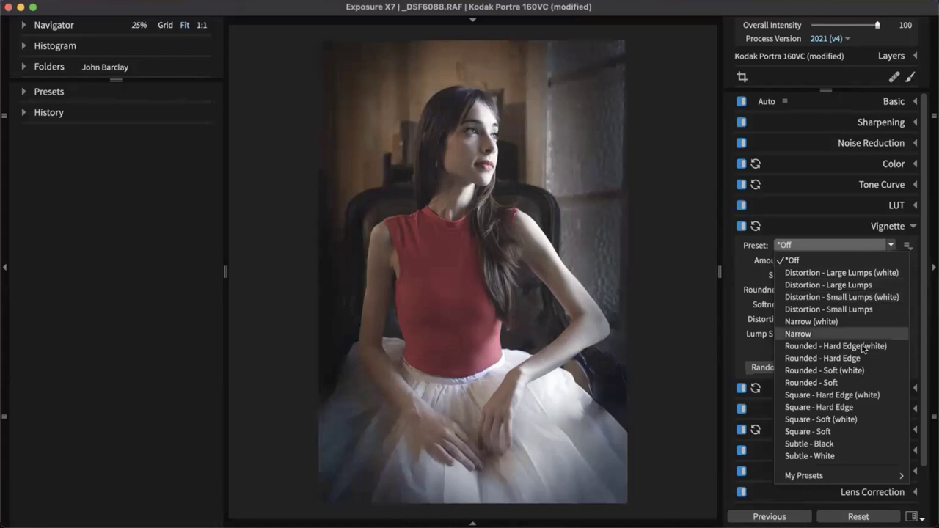
left_click(826, 360)
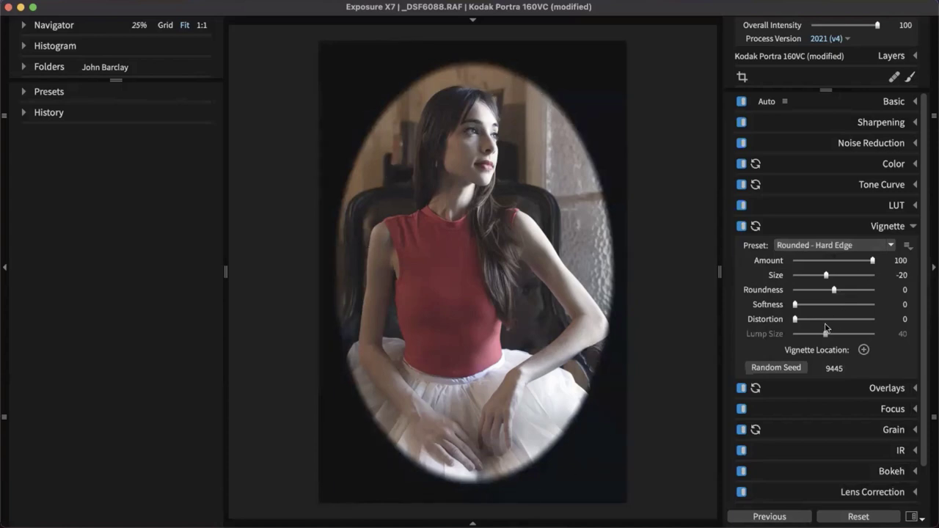
left_click_drag(795, 321, 864, 321)
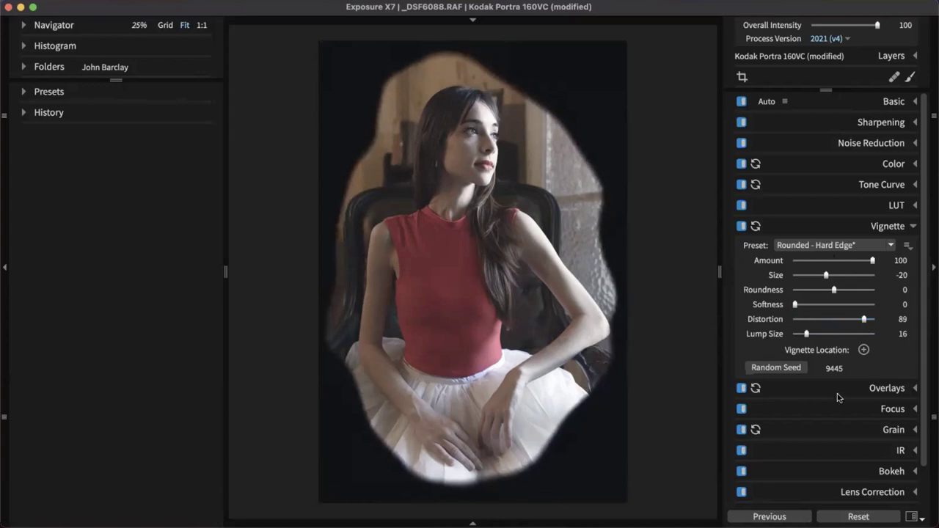
Center the vignette at her neck, set Size -26, Softness 55, Amount 16, and close it
left_click(864, 350)
left_click(488, 329)
mouse_move(488, 330)
left_mouse_down()
mouse_move(463, 189)
mouse_move(472, 215)
left_mouse_up()
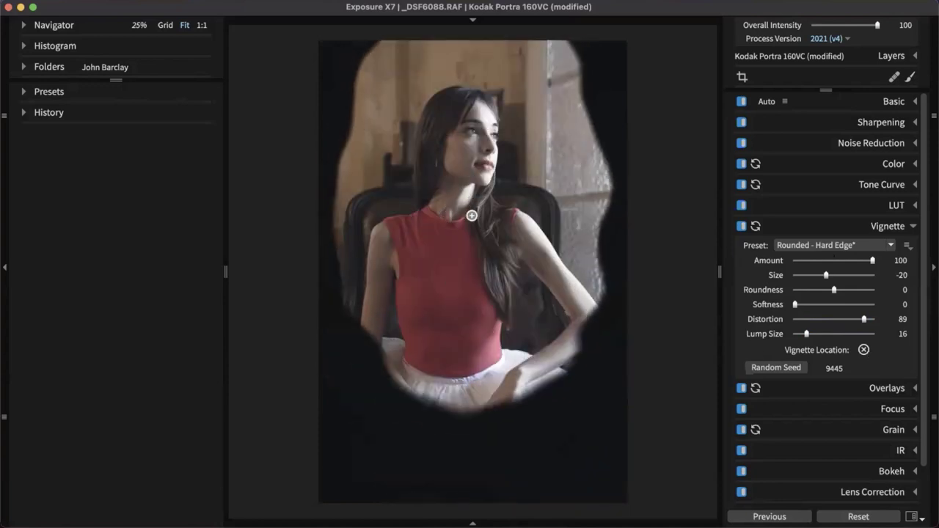
left_click(864, 350)
left_click_drag(826, 275, 815, 276)
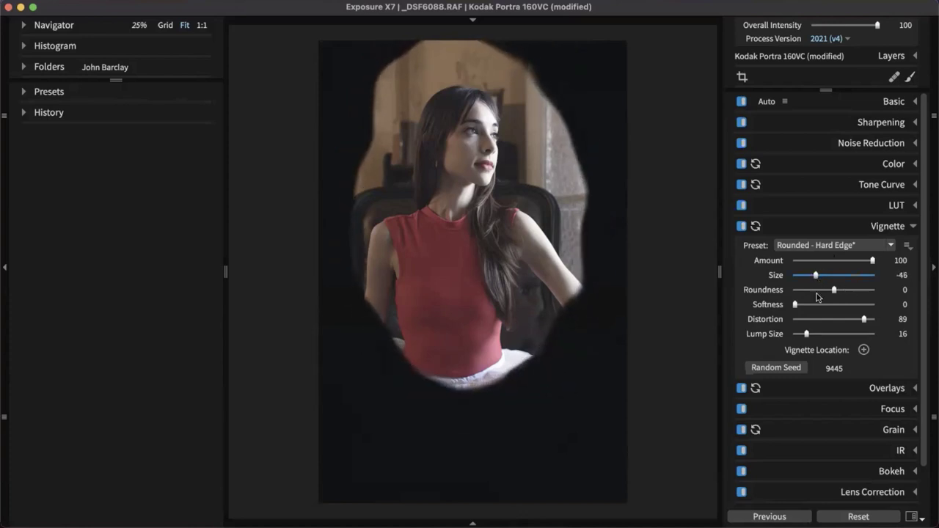
left_click_drag(798, 308, 838, 310)
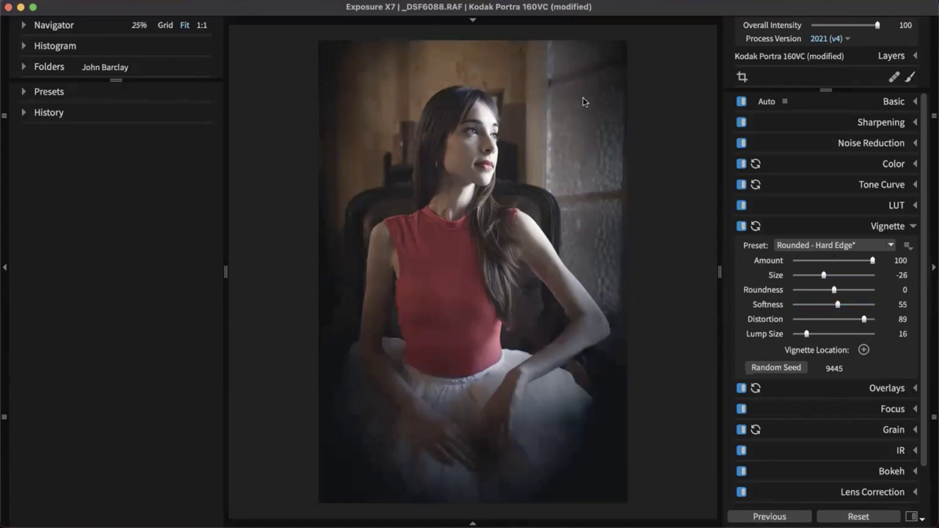
left_click_drag(872, 261, 841, 263)
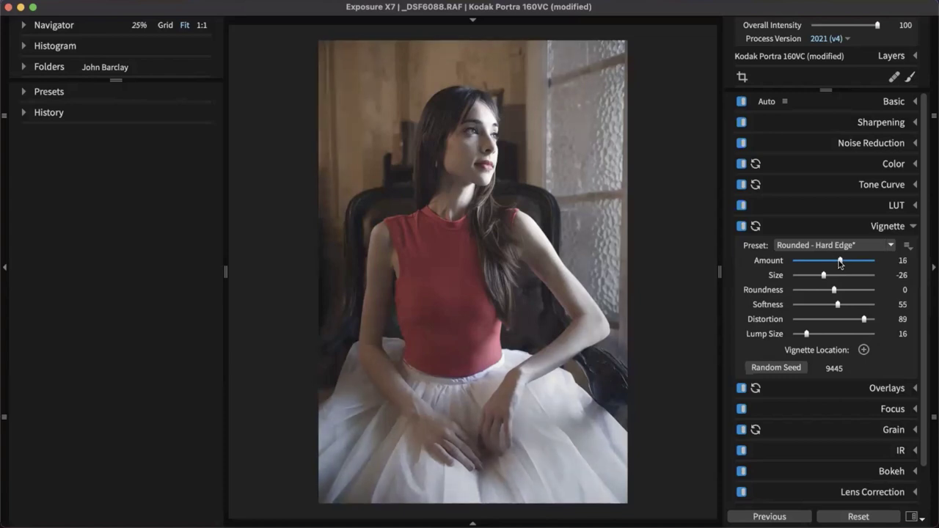
left_click(902, 228)
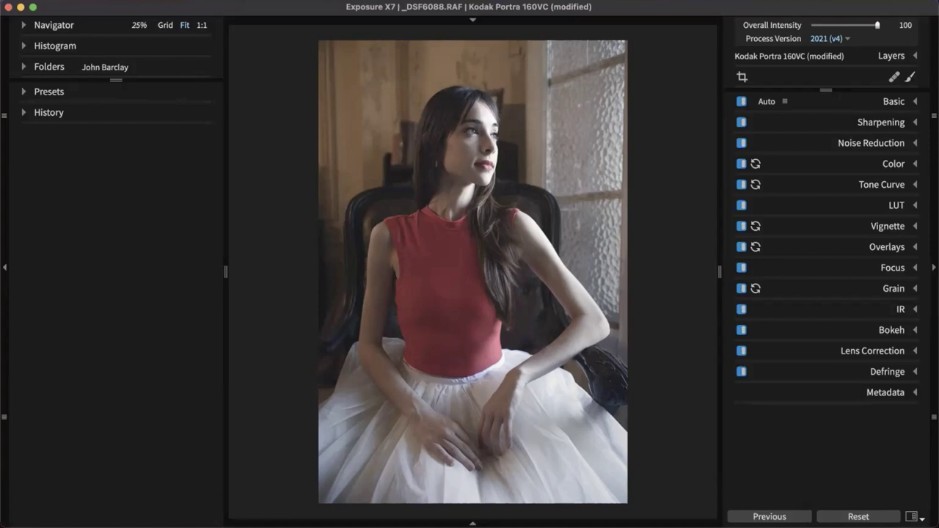
Shape the Bokeh focus ellipse into a tall oval over the woman's head and torso
left_click(892, 330)
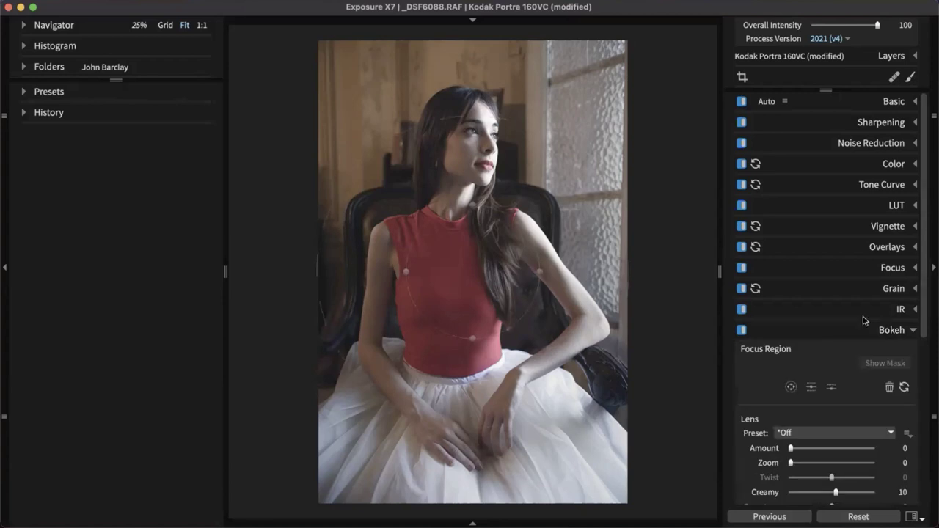
left_click_drag(473, 206, 453, 127)
left_click_drag(451, 279, 452, 230)
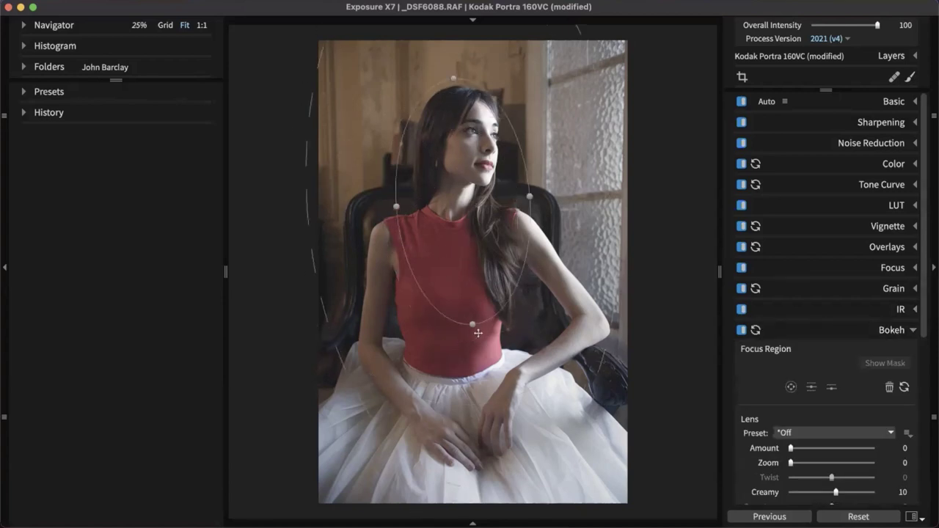
key("super+z")
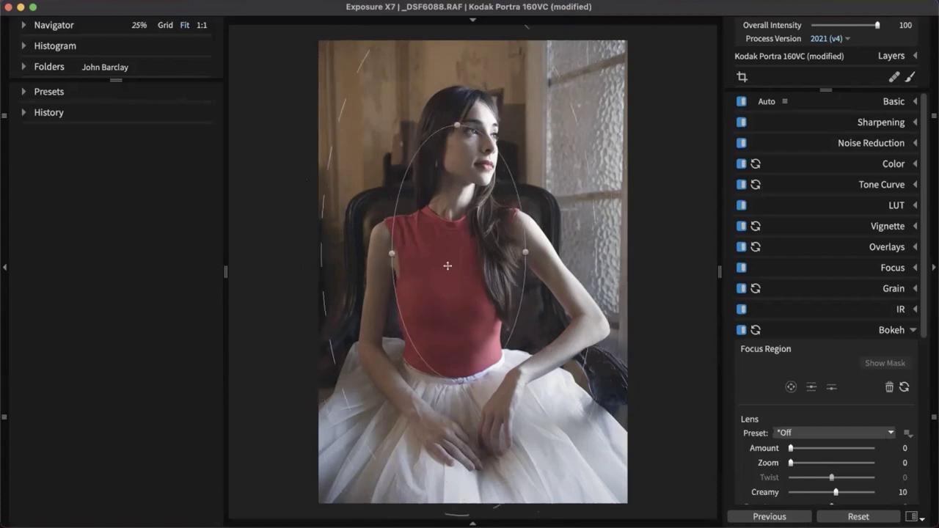
left_click_drag(453, 254, 460, 242)
left_click_drag(517, 160, 466, 301)
left_click_drag(511, 198, 520, 198)
left_click_drag(480, 254, 473, 307)
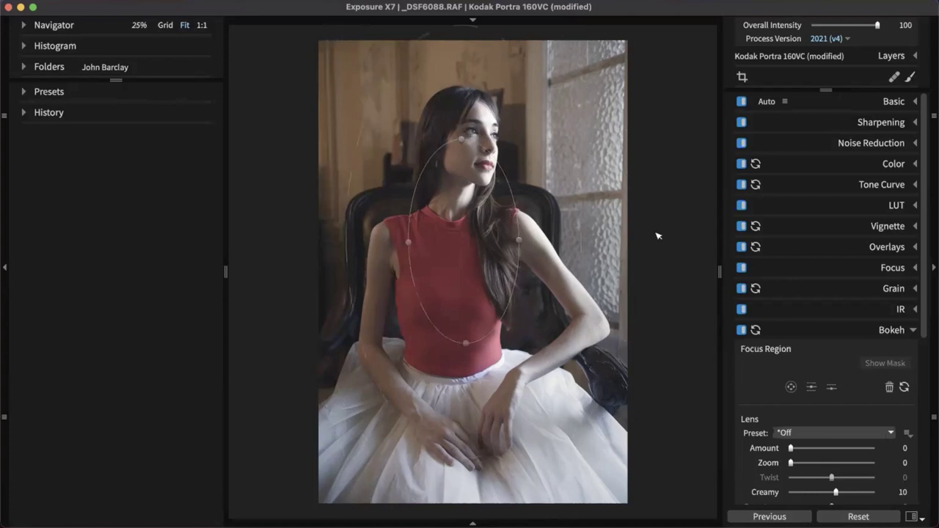
Widen the feathered falloff around the focus oval and start the lens blur Amount toward 83
left_click_drag(581, 232, 664, 217)
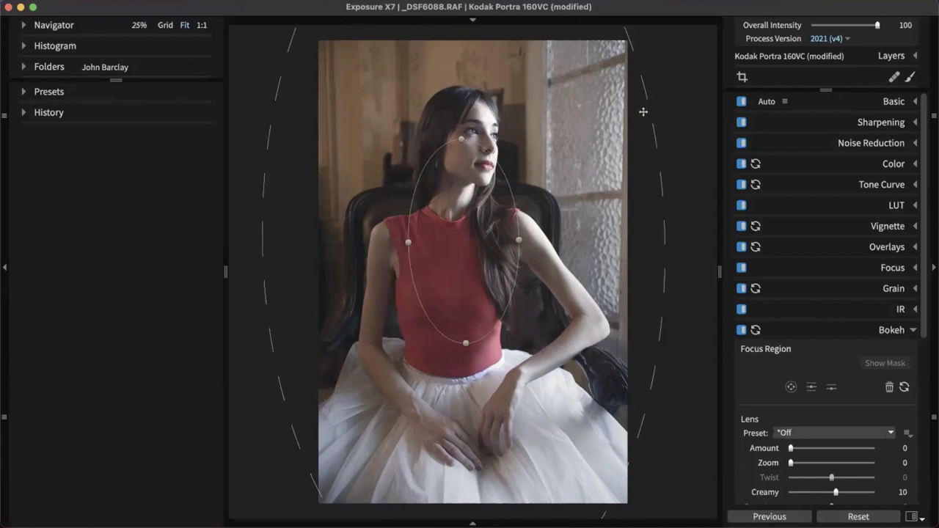
left_click_drag(465, 173, 462, 202)
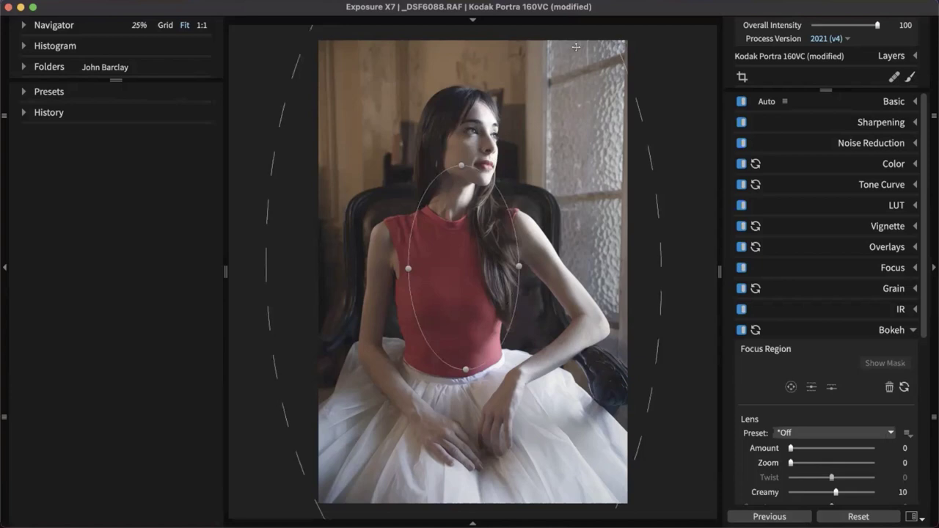
left_click_drag(273, 330, 278, 330)
left_click_drag(792, 452, 858, 460)
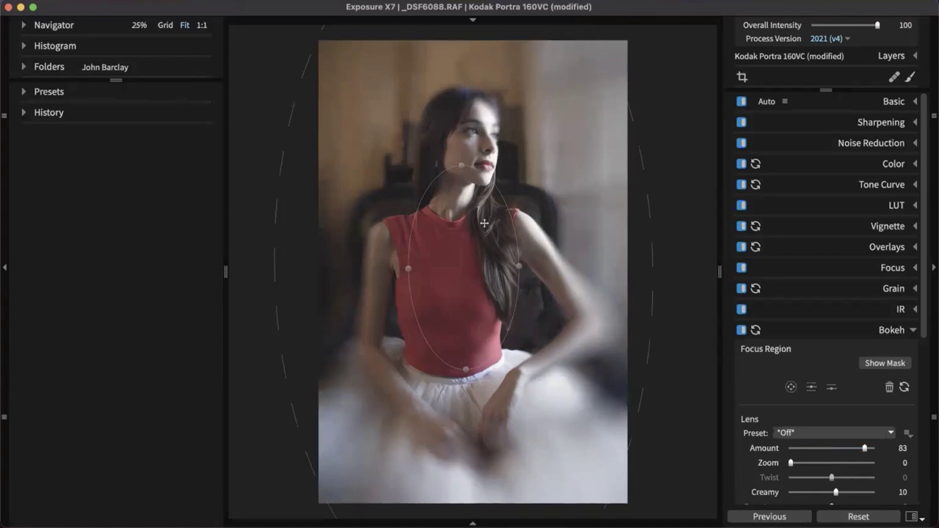
Lower the Bokeh Lens Amount to 9 and set an upright, raised focus ellipse on the woman
left_click_drag(835, 449, 806, 451)
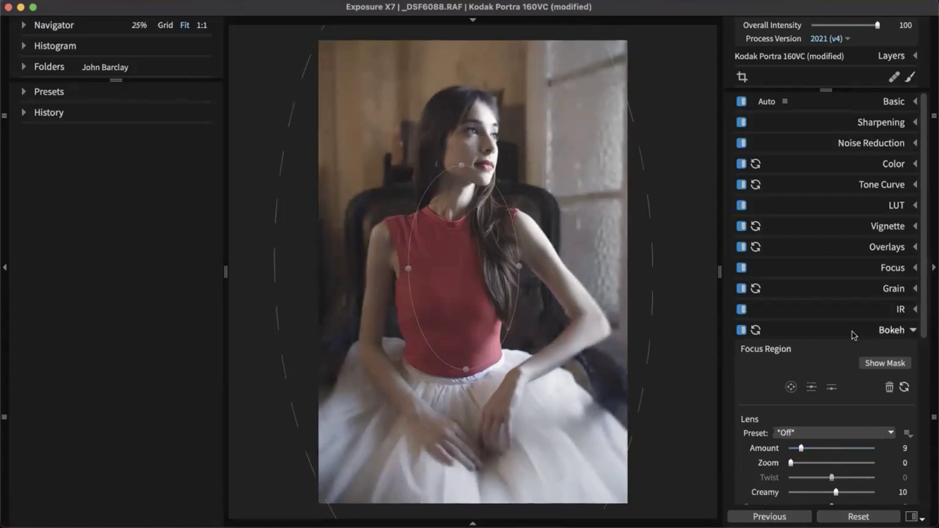
scroll(852, 330, "down", 3)
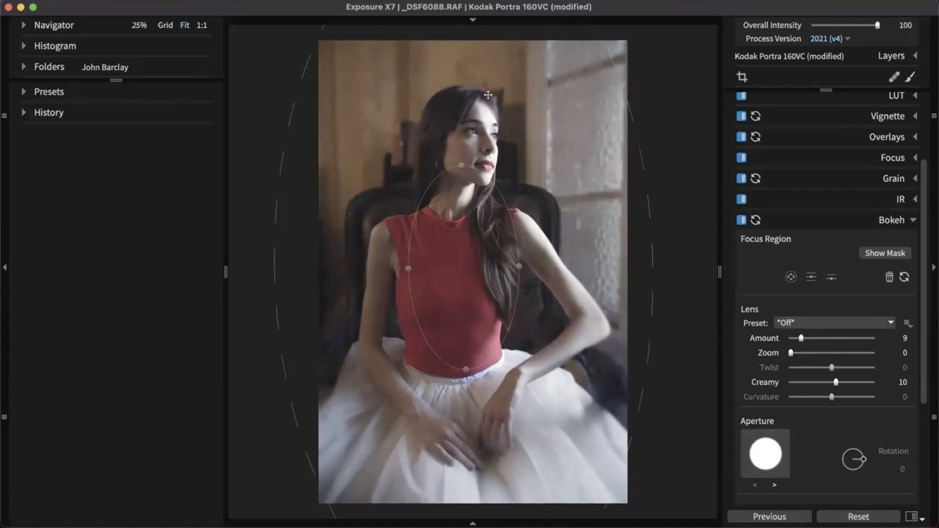
left_click_drag(478, 230, 475, 213)
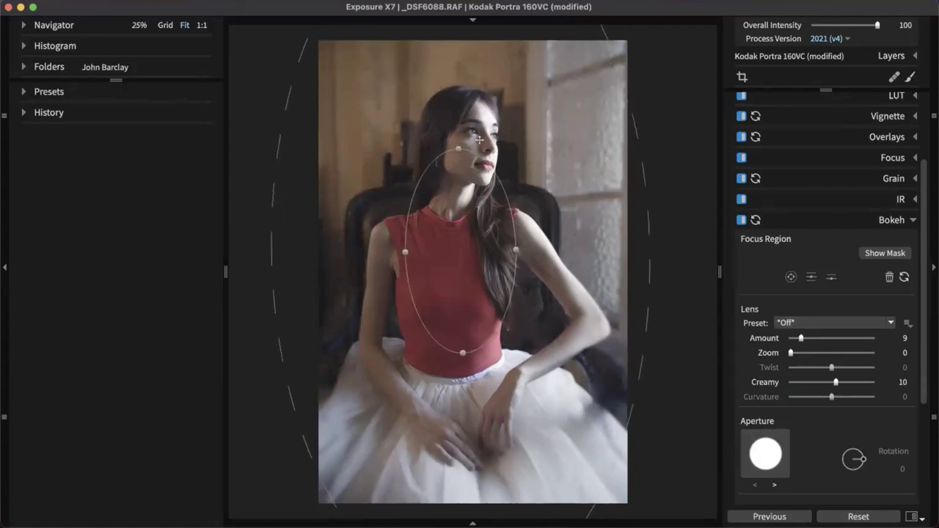
left_click(914, 220)
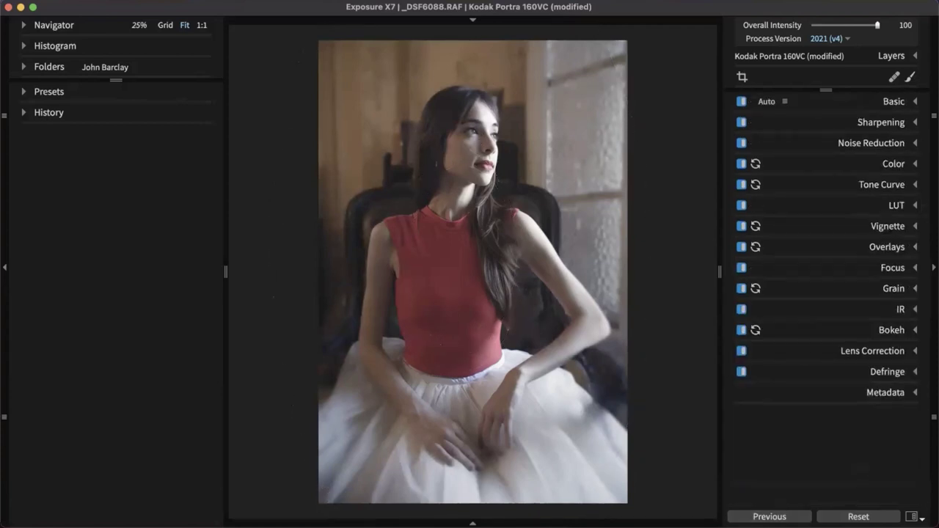
left_click(891, 331)
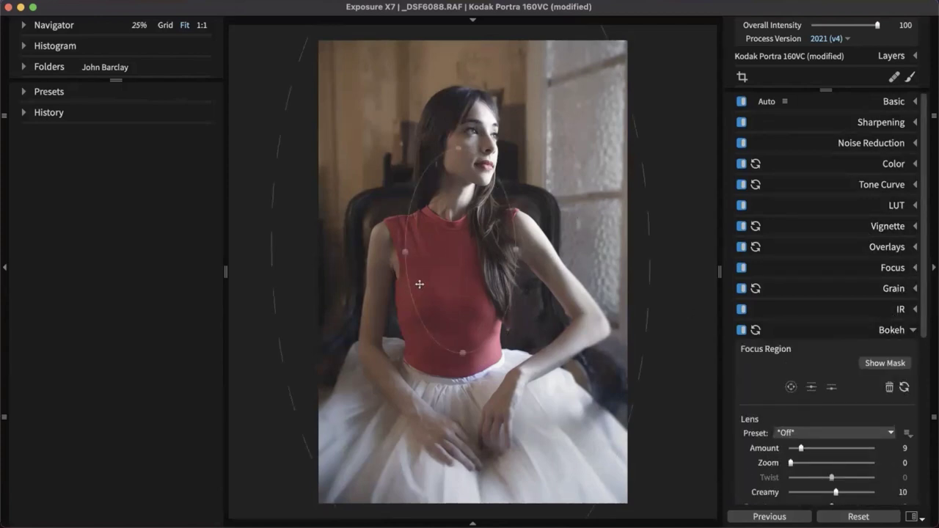
left_click_drag(463, 359, 458, 343)
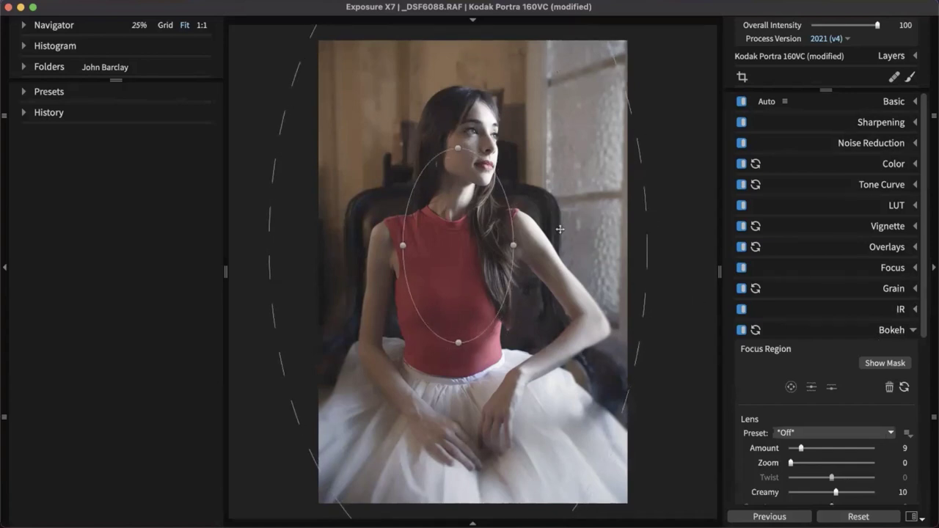
left_click(892, 331)
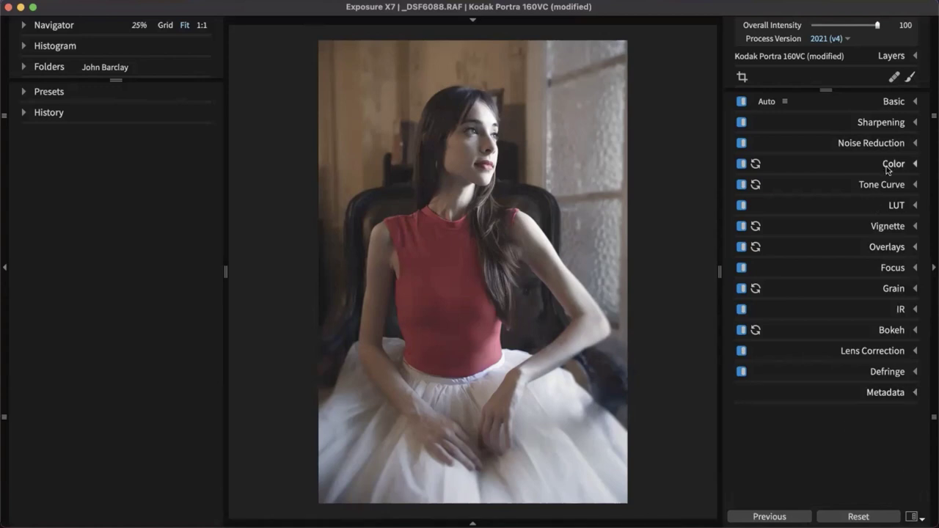
Expand the Grain settings, briefly opening and closing the Layers section
left_click(877, 289)
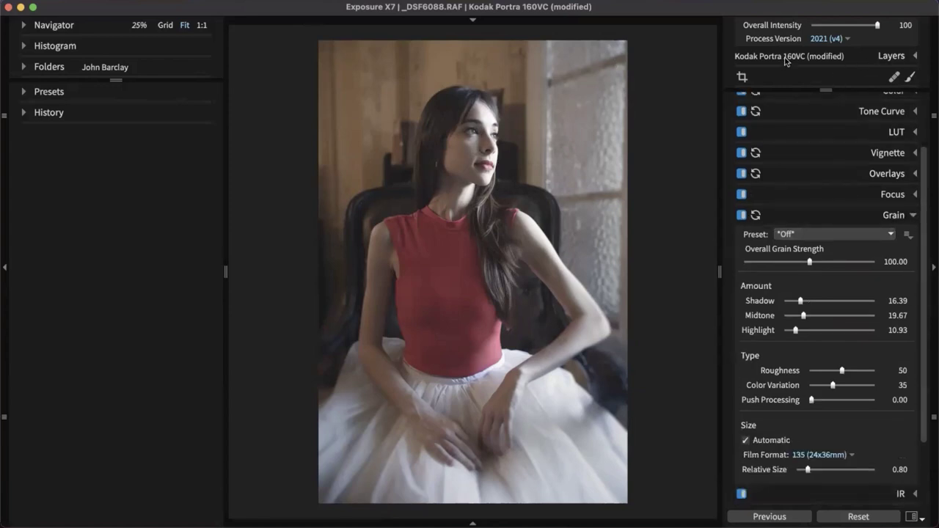
left_click(884, 57)
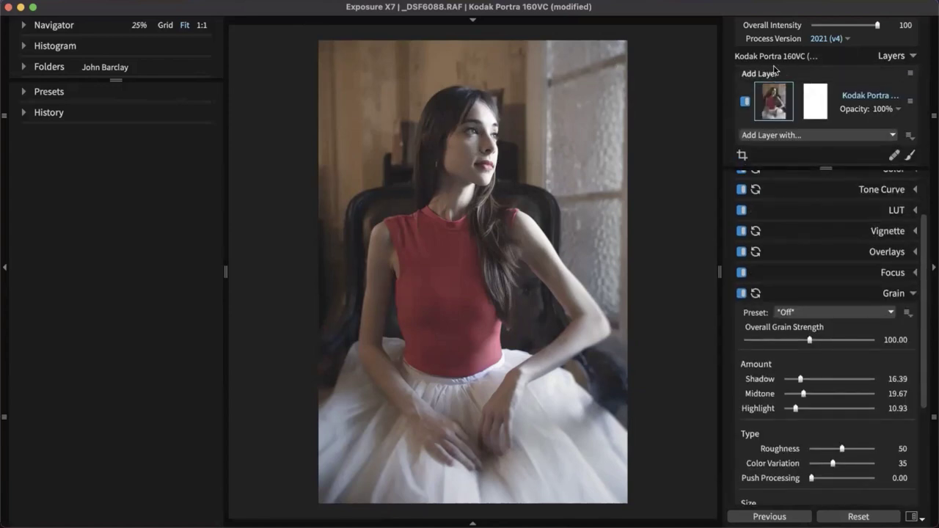
left_click(887, 57)
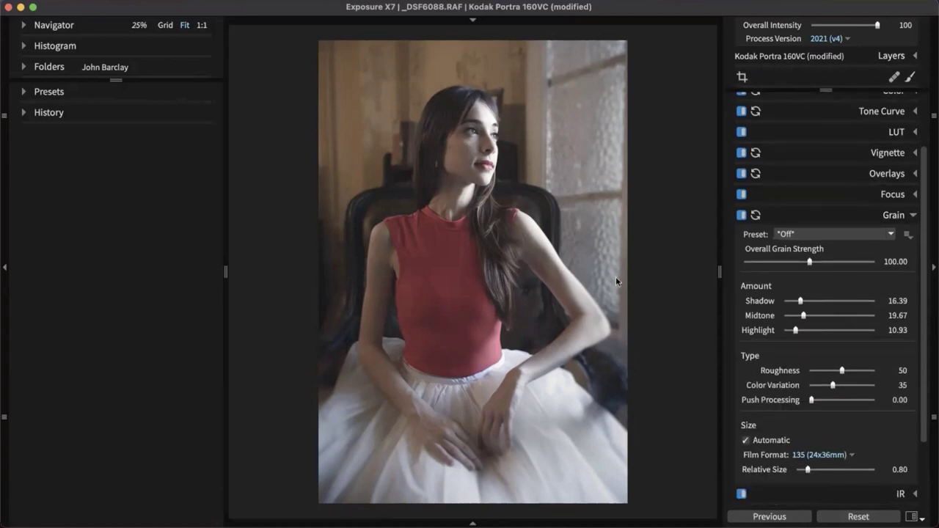
Zoom the photo to 100% and pan to the woman's face
left_click(400, 307)
left_click_drag(445, 266, 555, 483)
left_click_drag(646, 205, 378, 351)
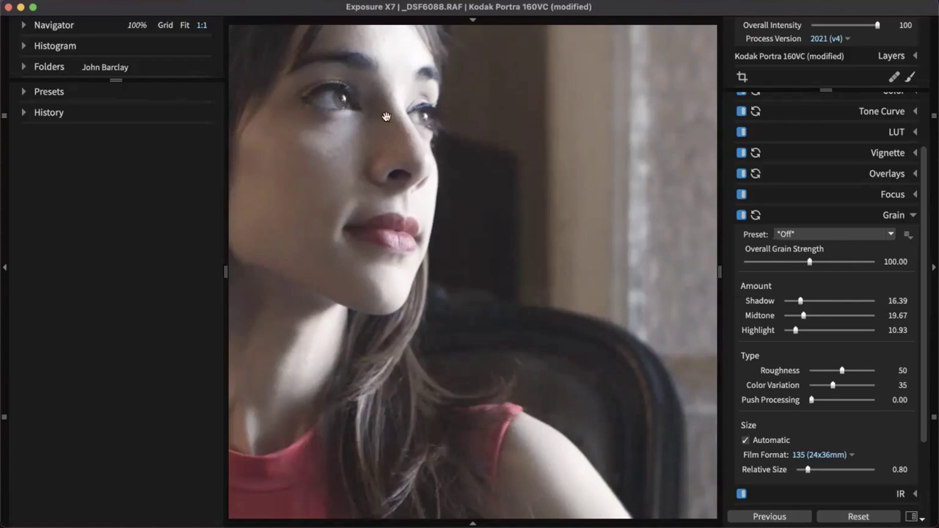
Shift the 100% close-up, hide the left panel, and open the Grain Preset list
left_click_drag(535, 493, 574, 465)
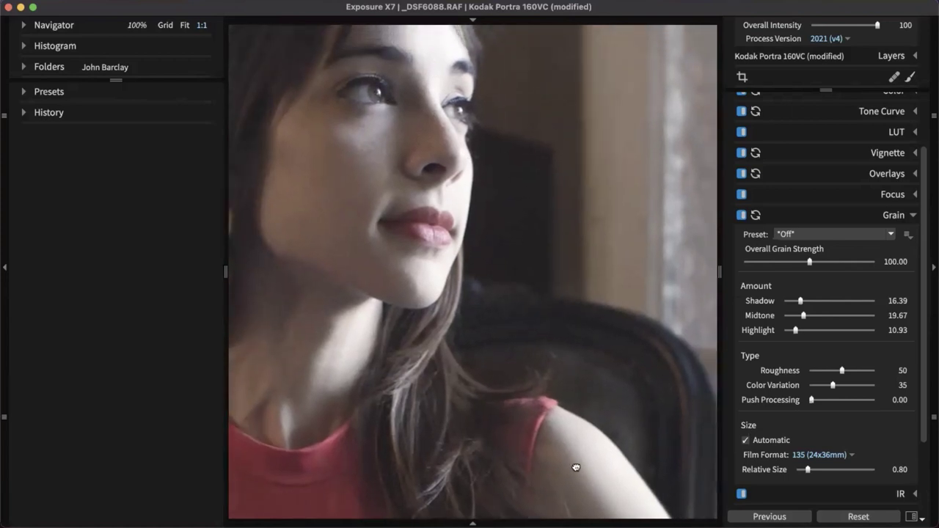
scroll(327, 283, "right", 3)
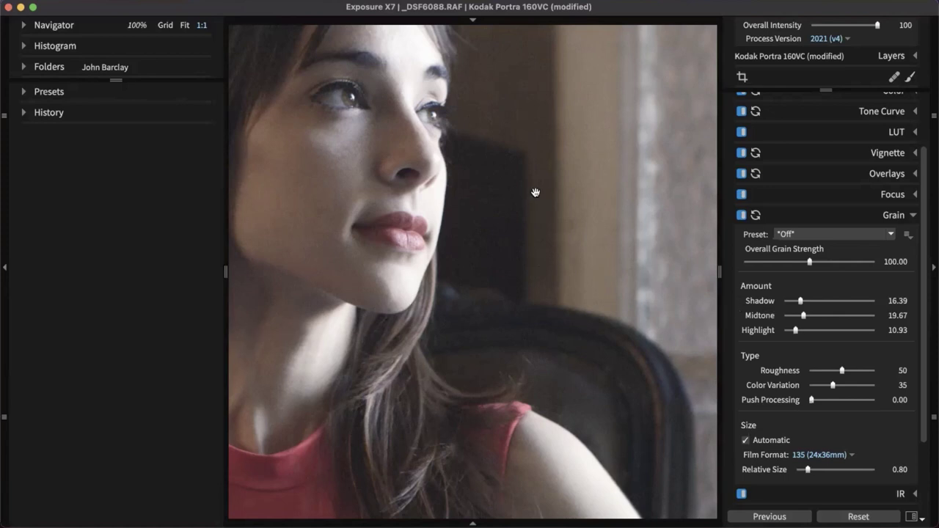
left_click(4, 276)
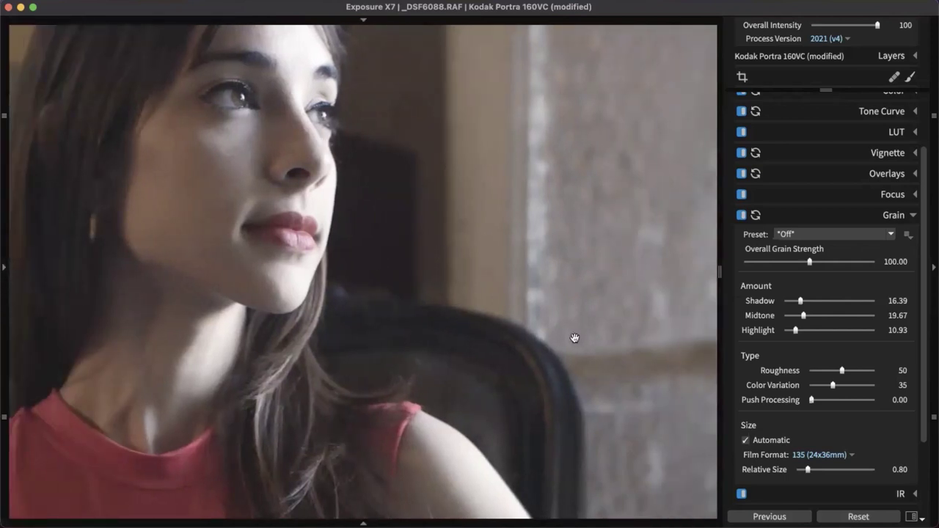
left_click(856, 237)
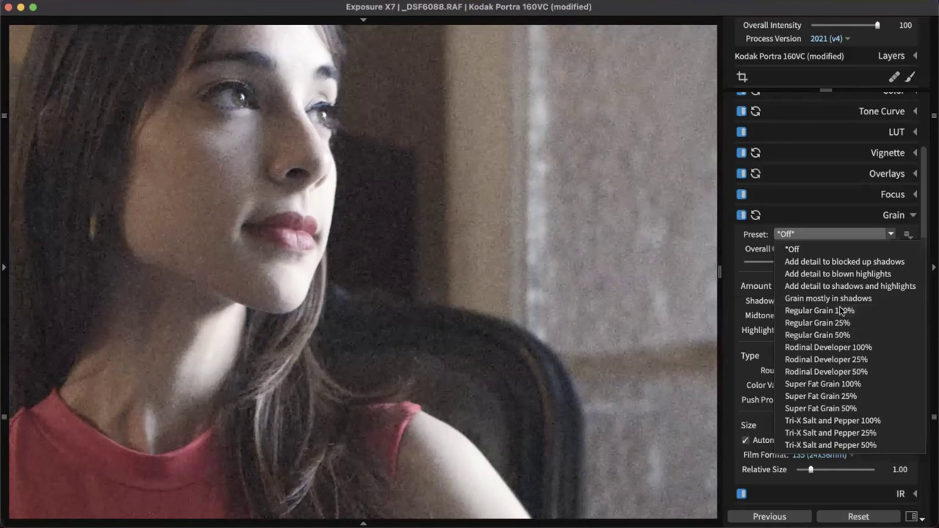
Apply Regular Grain 100% with Midtone 32.87, Shadow 9.79 and Highlight 44.06
left_click(841, 311)
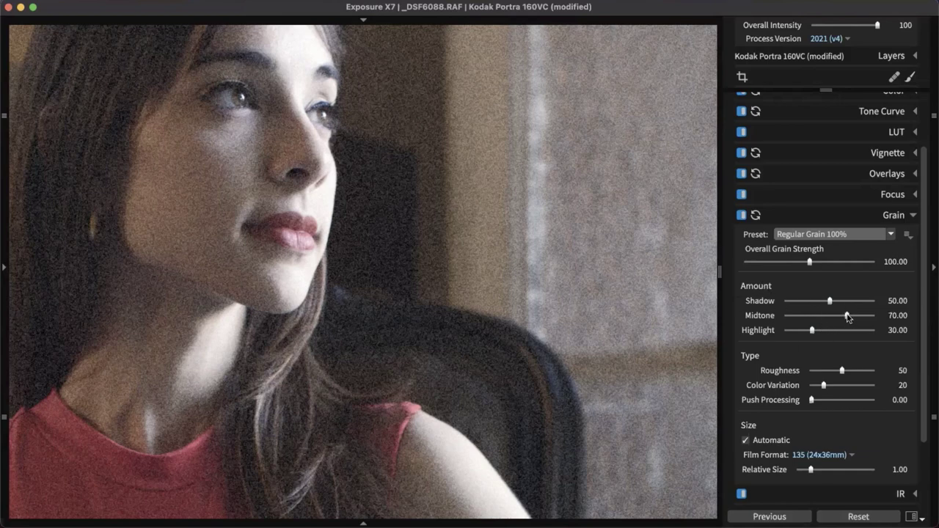
left_click_drag(847, 316, 815, 316)
left_click_drag(813, 303, 793, 304)
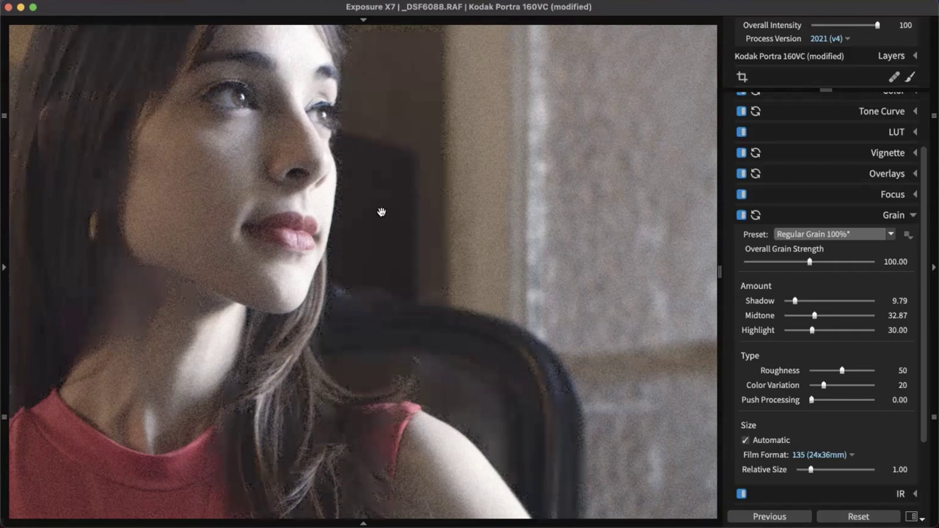
left_click(824, 331)
Lower Overall Grain Strength to 53.59 while checking the close-up
left_click_drag(546, 389, 506, 389)
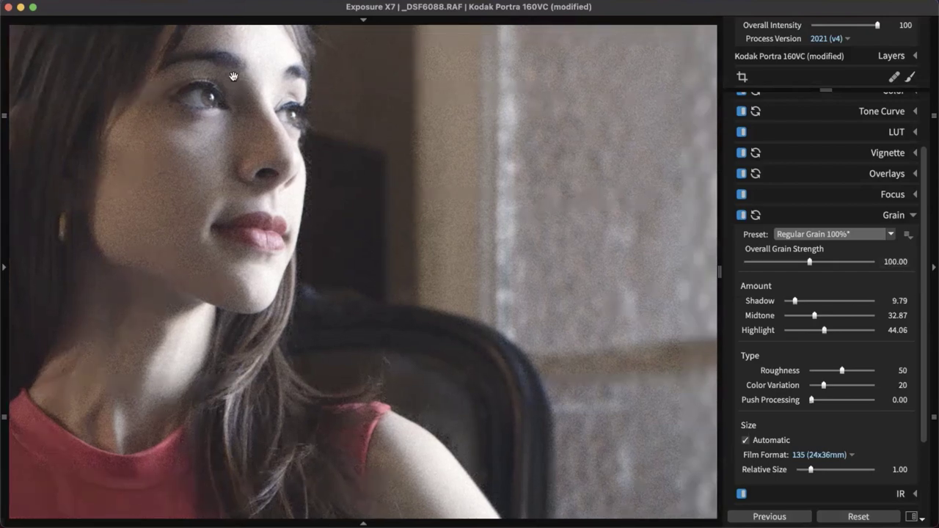
left_click_drag(640, 246, 635, 274)
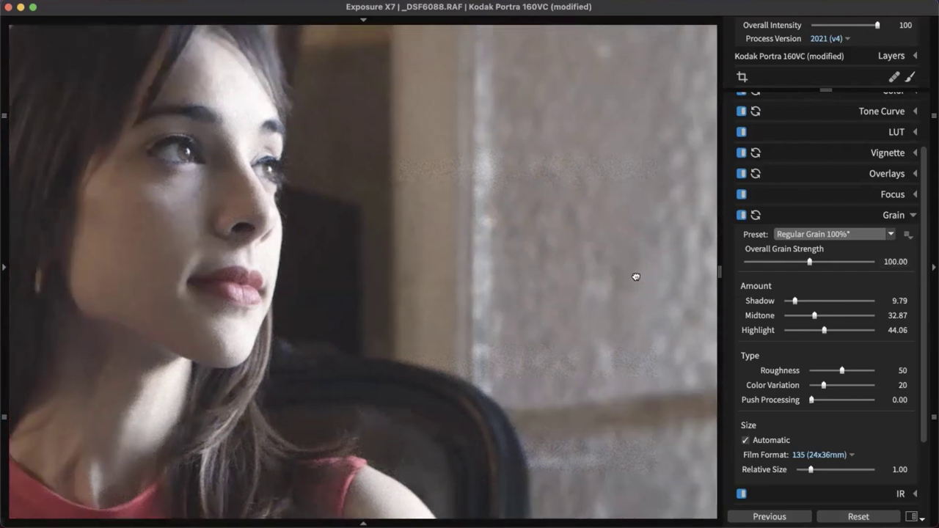
left_click_drag(807, 262, 780, 269)
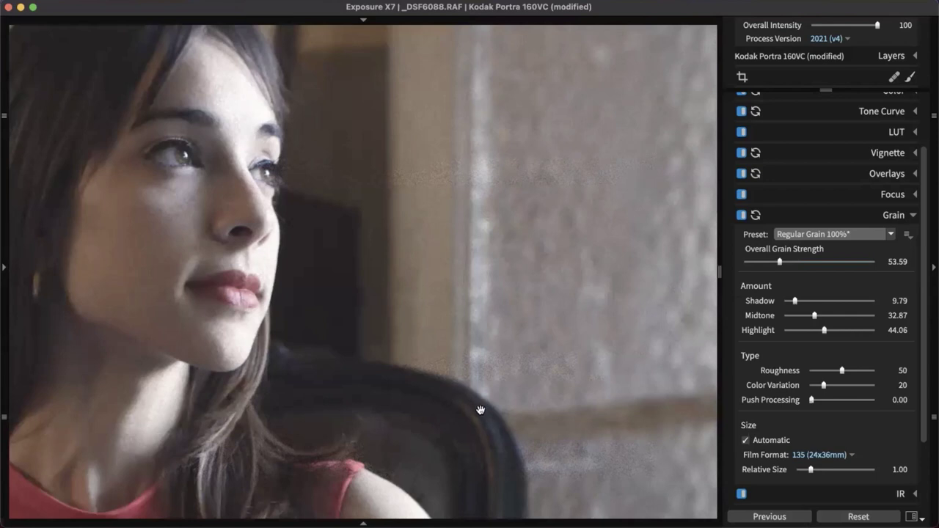
scroll(434, 316, "down", 5)
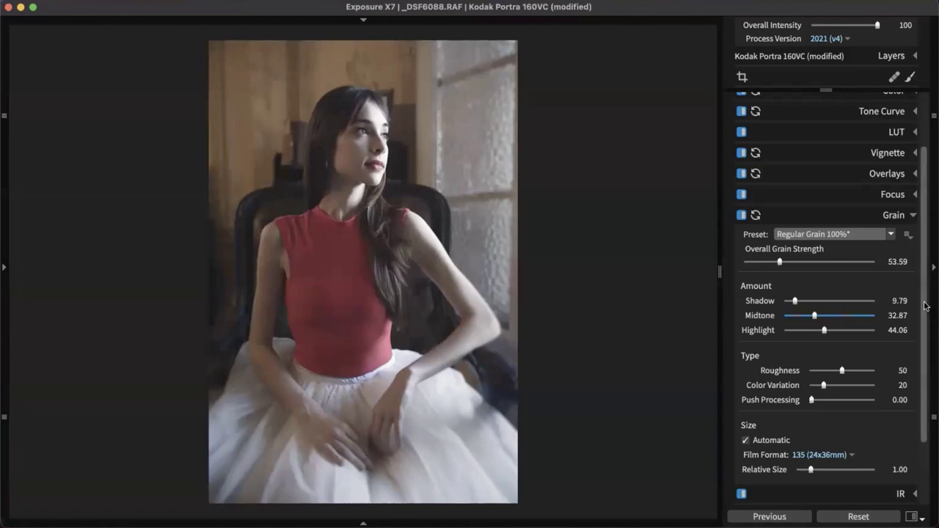
Try raising grain Push Processing, reset it to 0.00, and zoom in on her face
scroll(925, 308, "down", 3)
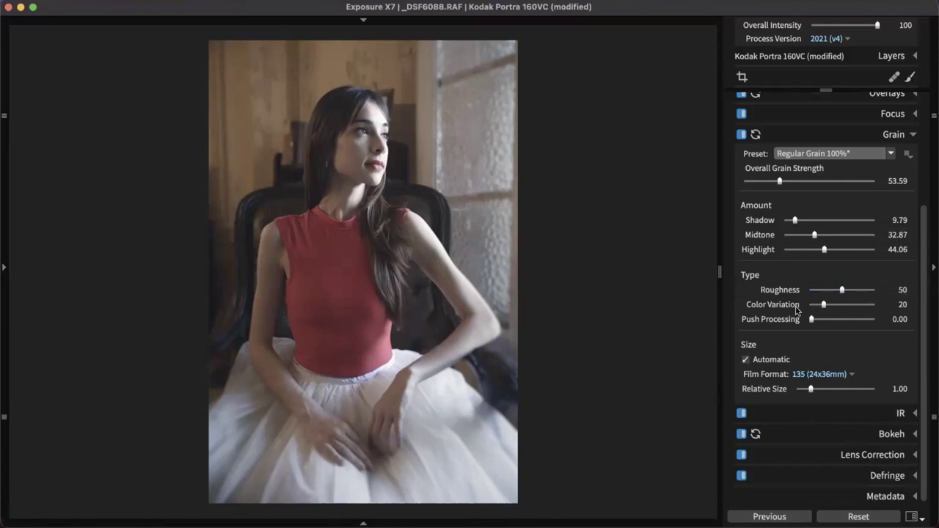
left_click_drag(812, 321, 847, 323)
double_click(847, 321)
left_click_drag(425, 260, 426, 416)
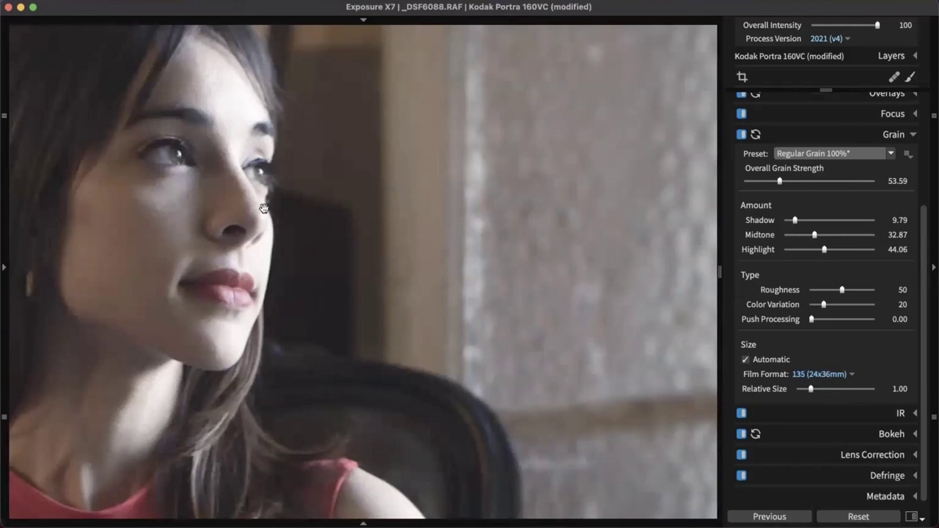
Switch the grain Film Format to 4x5 inches
left_click(854, 376)
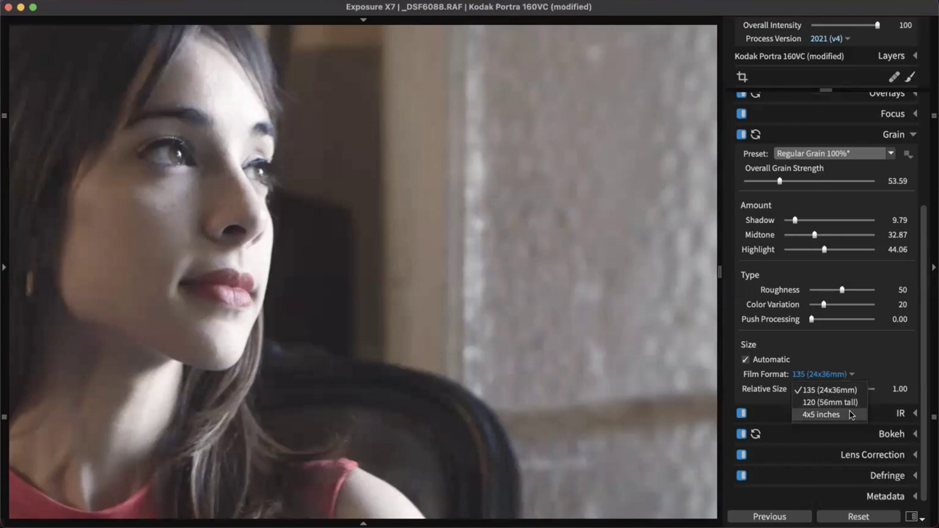
left_click(830, 390)
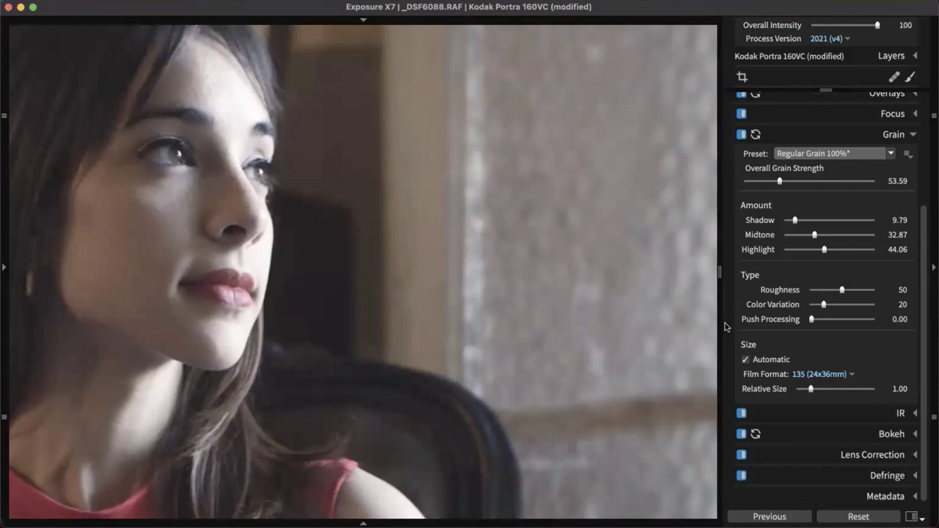
left_click(843, 376)
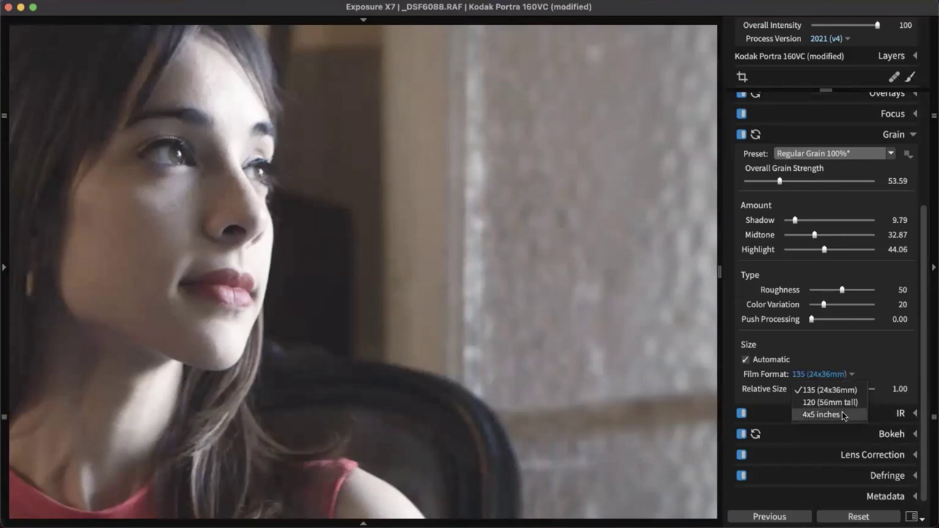
left_click(843, 416)
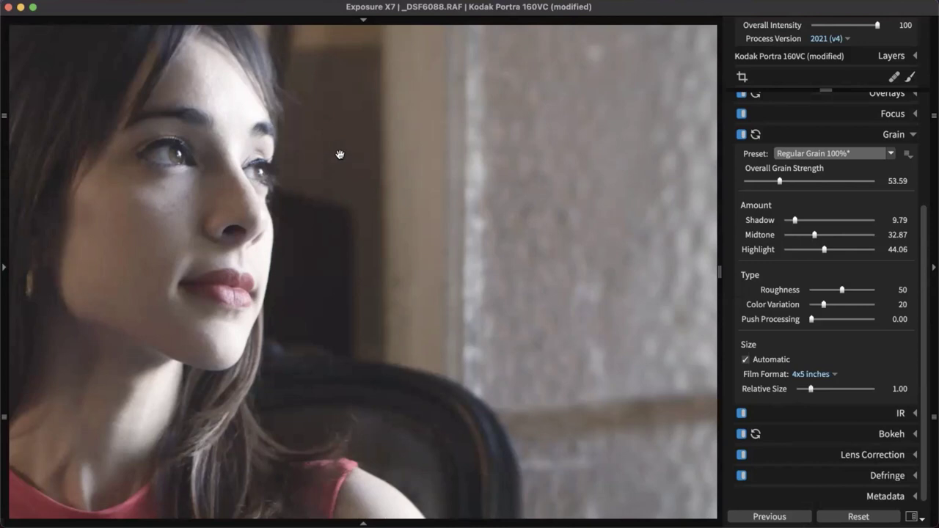
Return Film Format to 135 (24x36mm) and fit the whole photo in the window
left_click(820, 376)
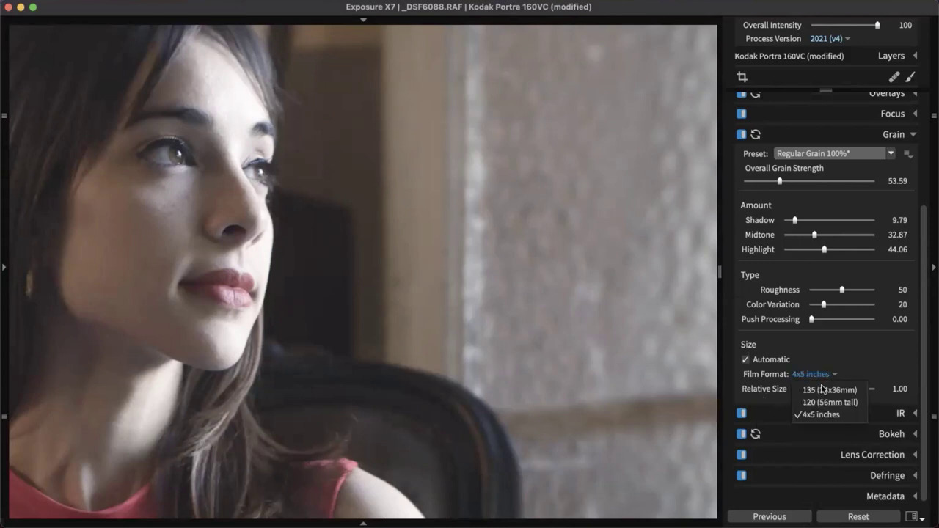
left_click(823, 390)
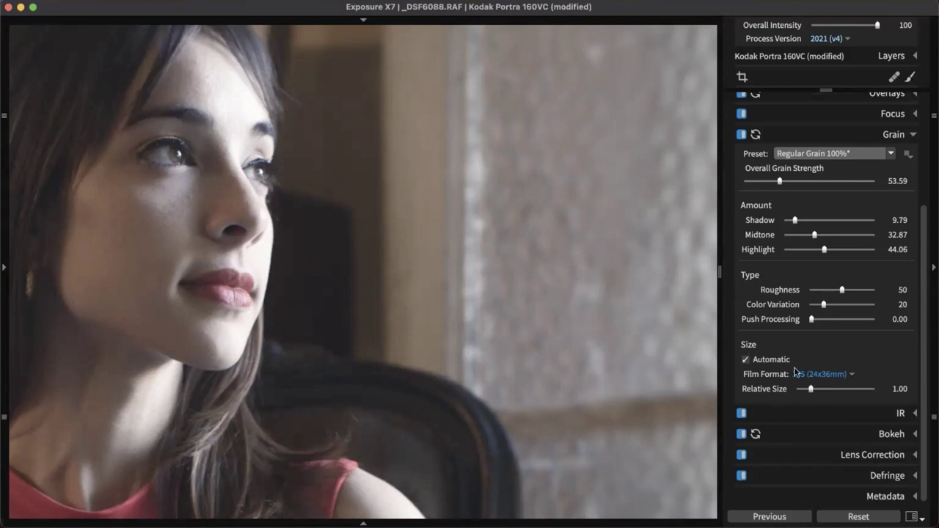
left_click(463, 302)
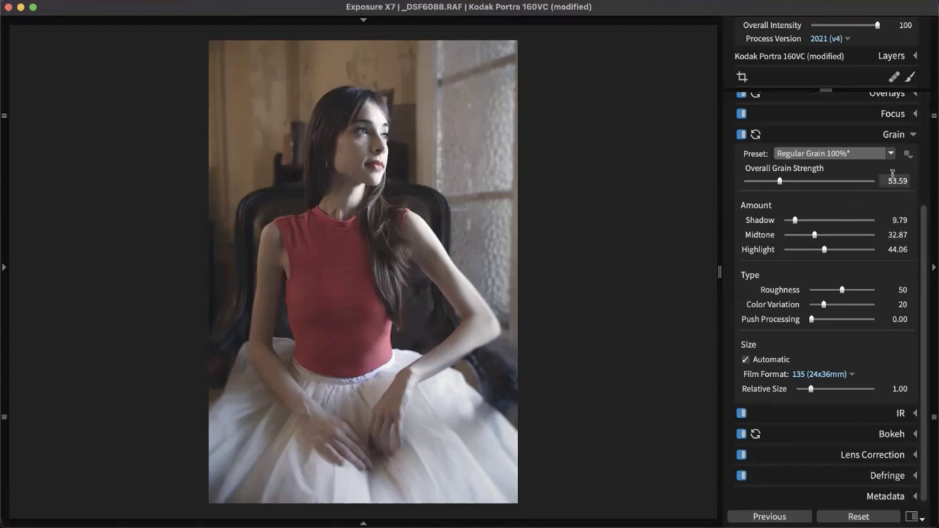
Dismiss the Grain preset options menu without saving and collapse the Grain panel
left_click(908, 155)
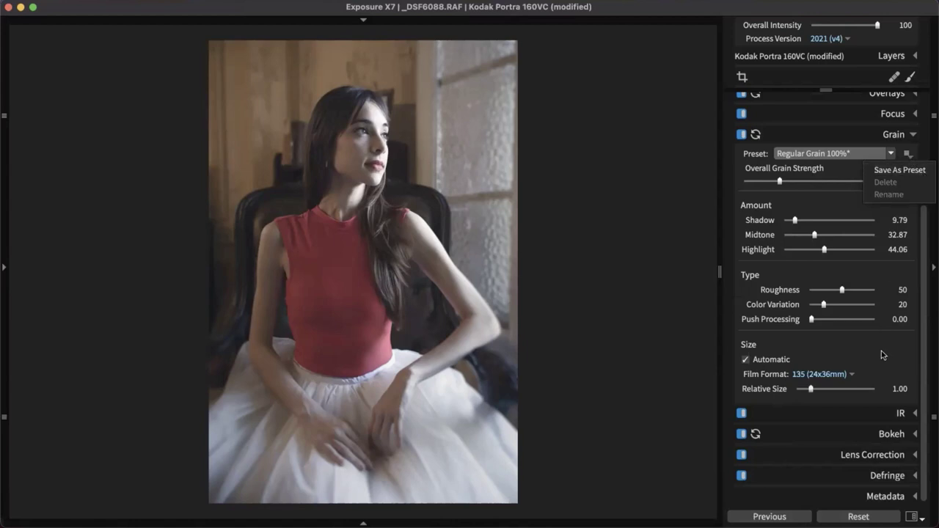
left_click(908, 134)
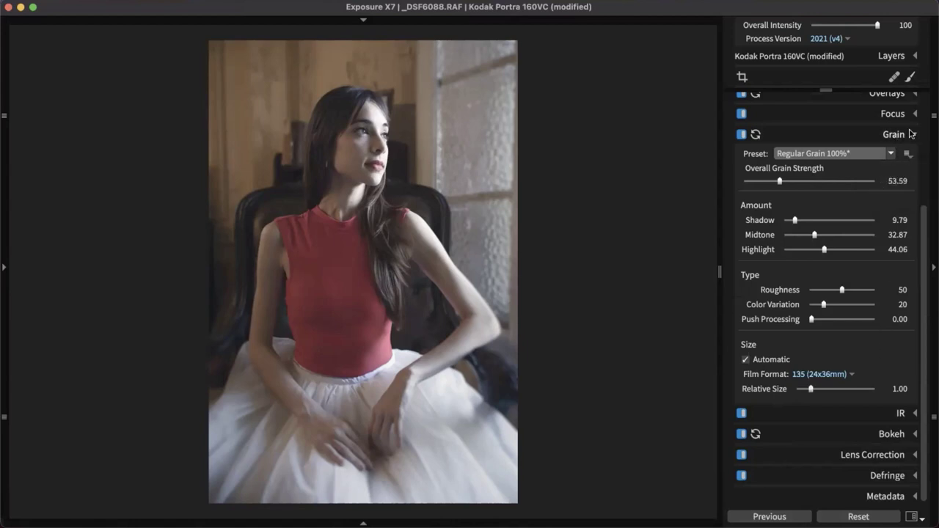
left_click(914, 135)
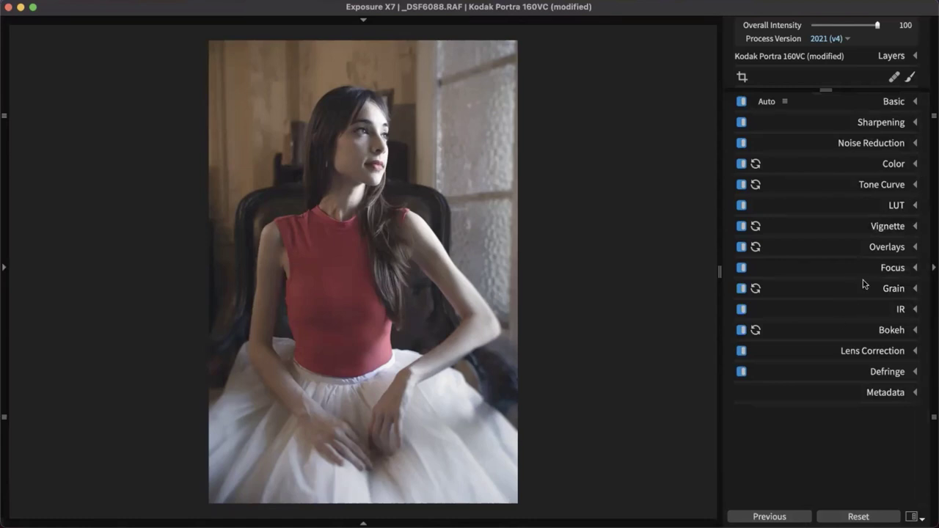
Expand the Overlays settings and turn on the Border overlay
left_click(880, 248)
scroll(880, 248, "down", 5)
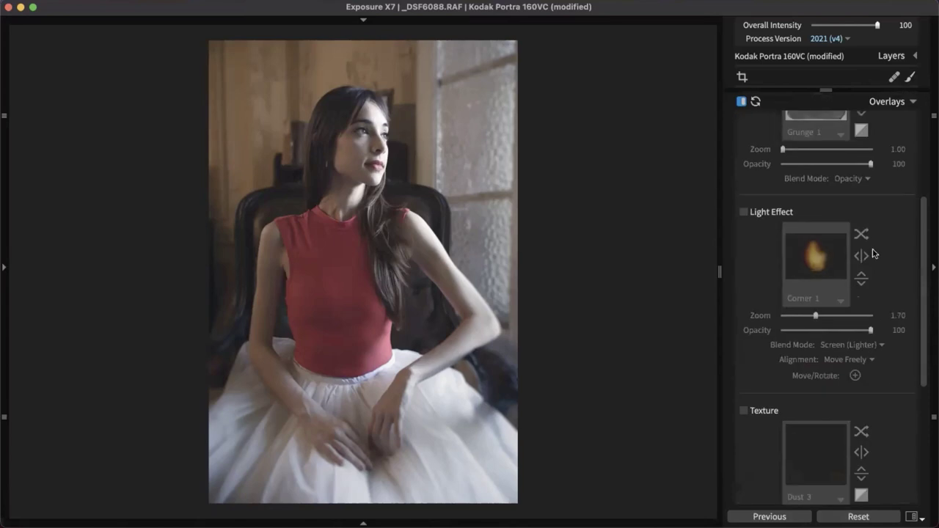
scroll(872, 253, "up", 3)
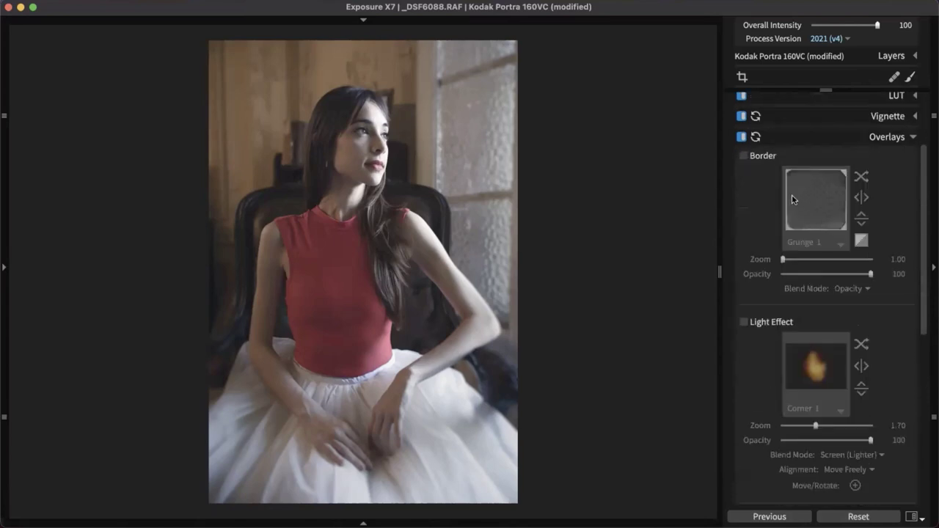
left_click(745, 157)
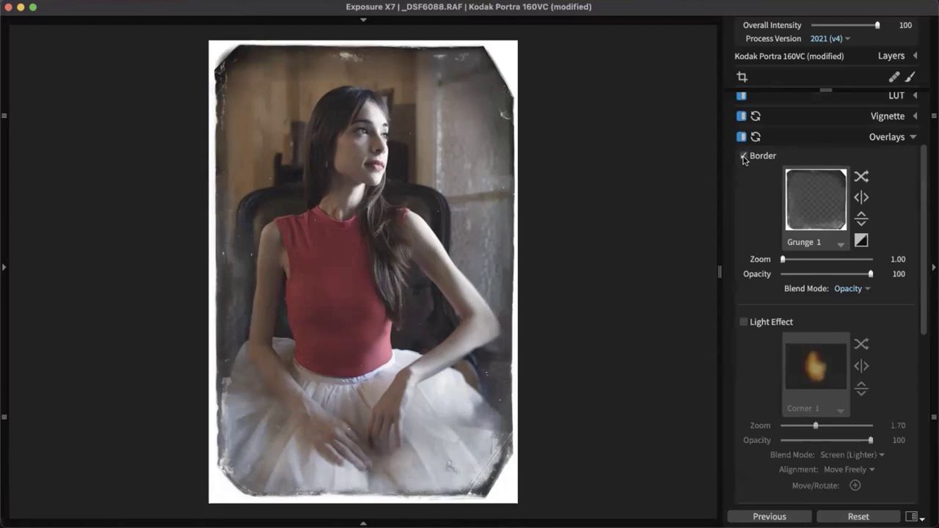
Browse the border styles, trying Frame 6, and keep the Grunge 1 border
left_click(837, 218)
left_click(650, 193)
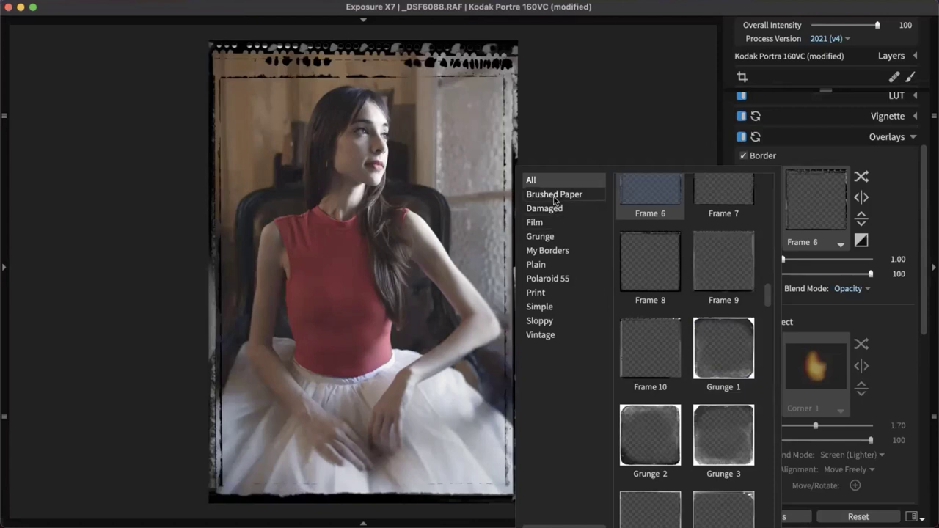
scroll(673, 379, "down", 15)
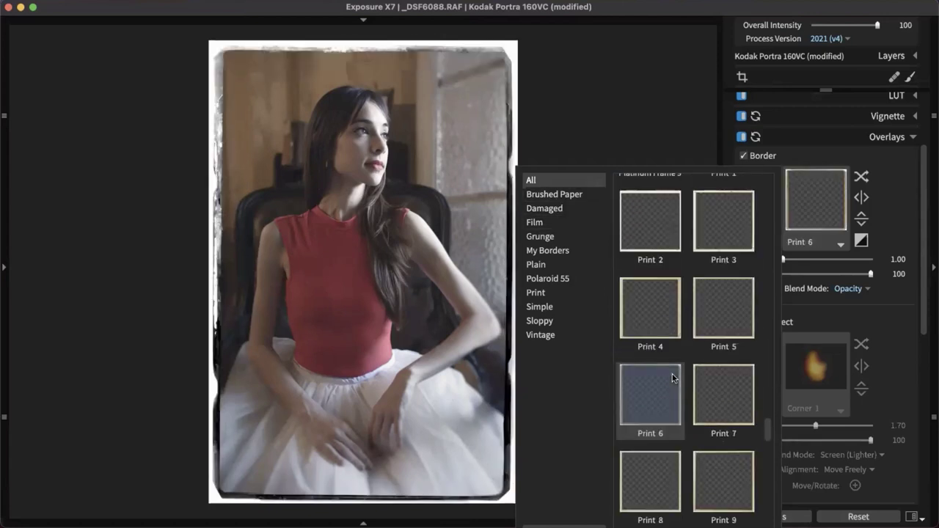
scroll(673, 379, "down", 5)
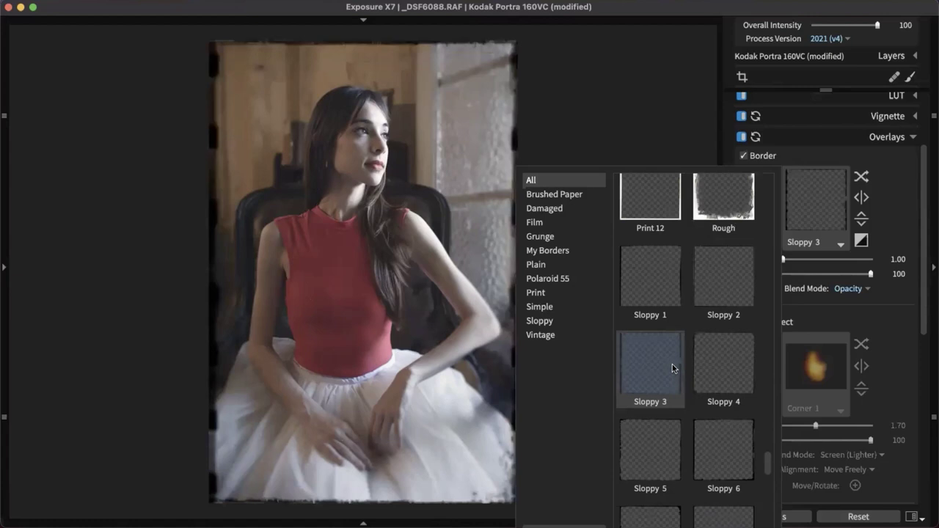
scroll(673, 364, "down", 8)
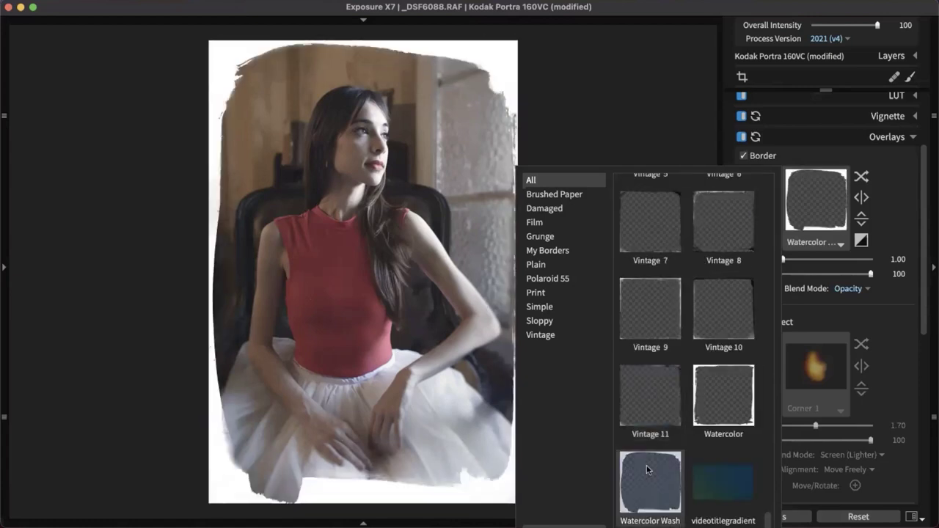
scroll(646, 465, "up", 10)
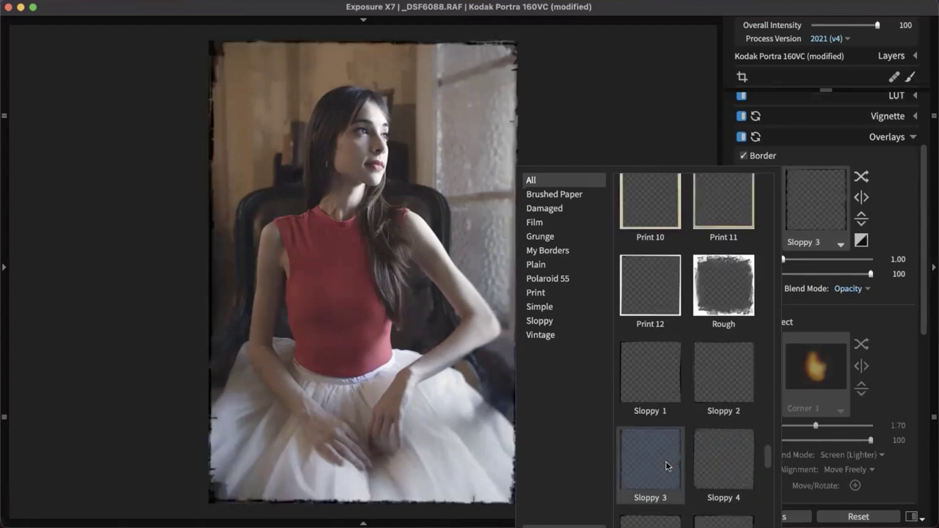
scroll(665, 459, "up", 8)
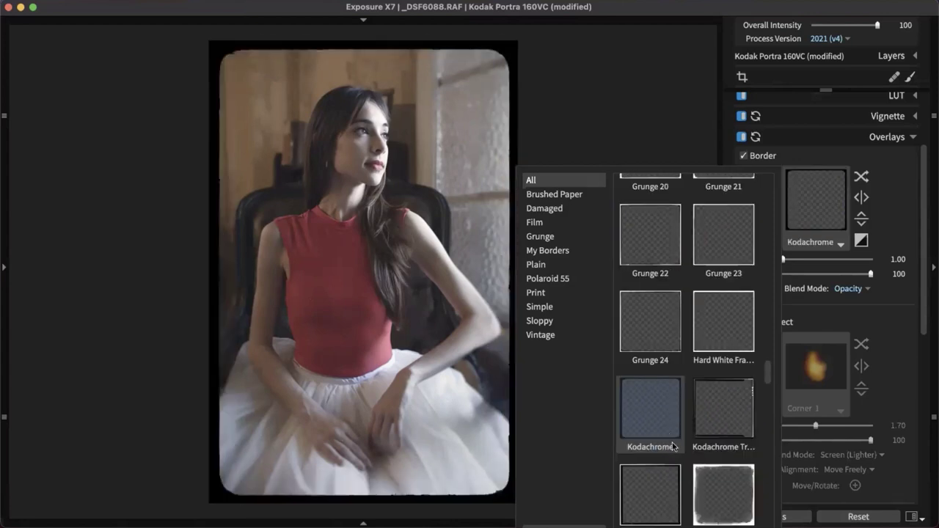
scroll(669, 440, "down", 5)
scroll(720, 357, "up", 3)
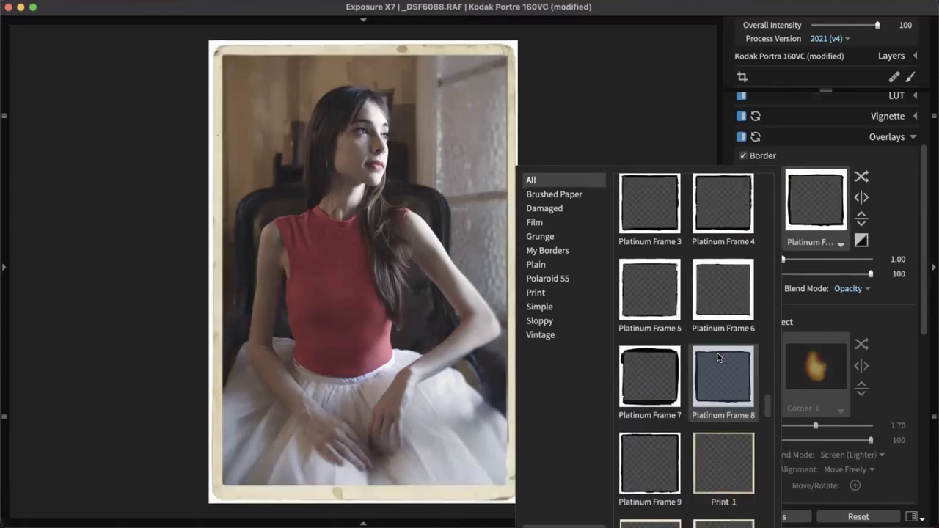
scroll(717, 357, "up", 4)
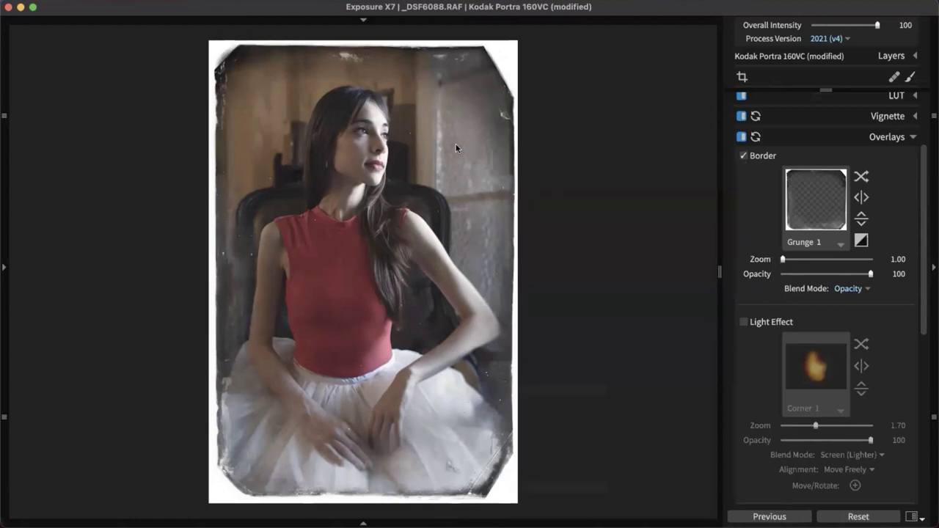
Turn off the border overlay and turn on the Light Effect overlay
left_click(744, 157)
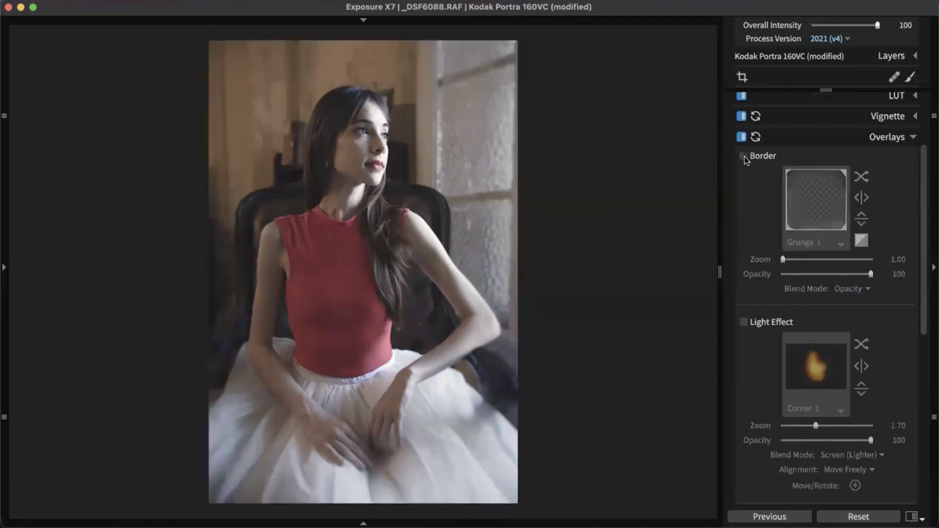
scroll(819, 337, "down", 5)
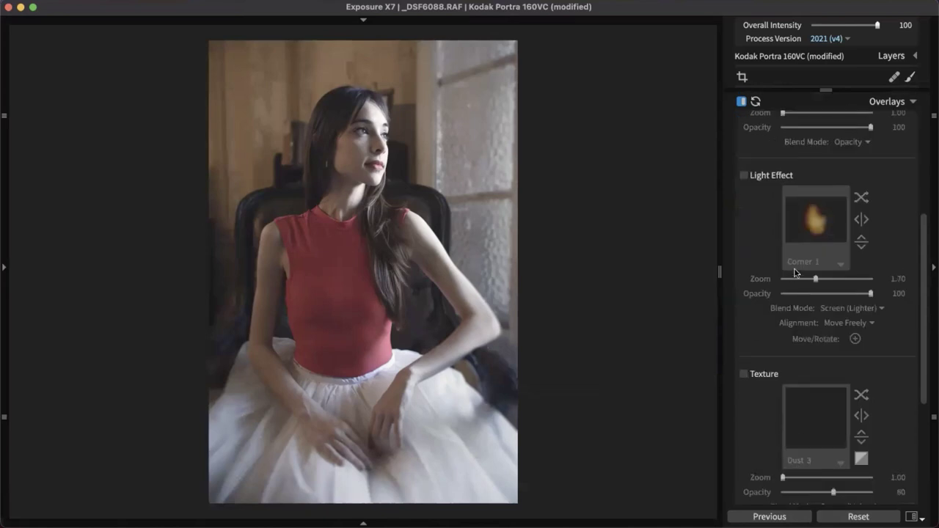
left_click(743, 176)
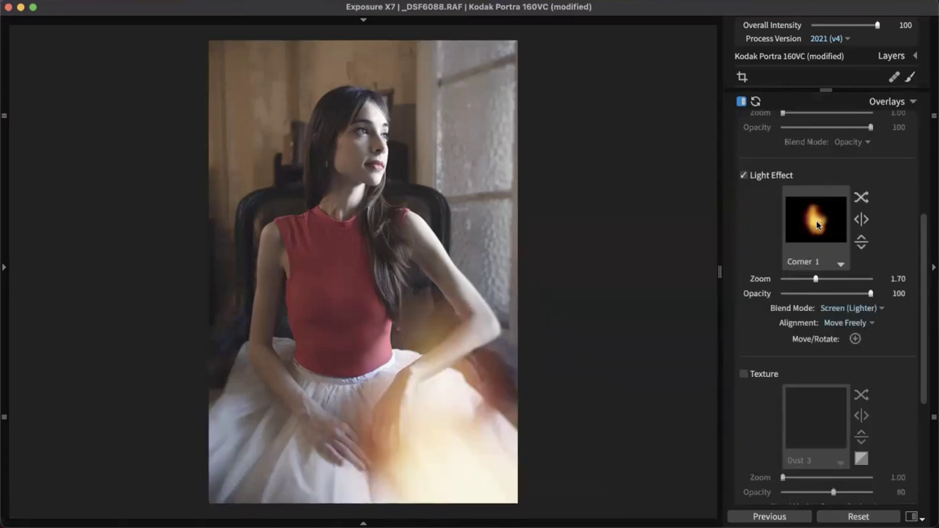
Pick Sunrise Haze from the Haze light effects after trying Earthy Haze
left_click(819, 225)
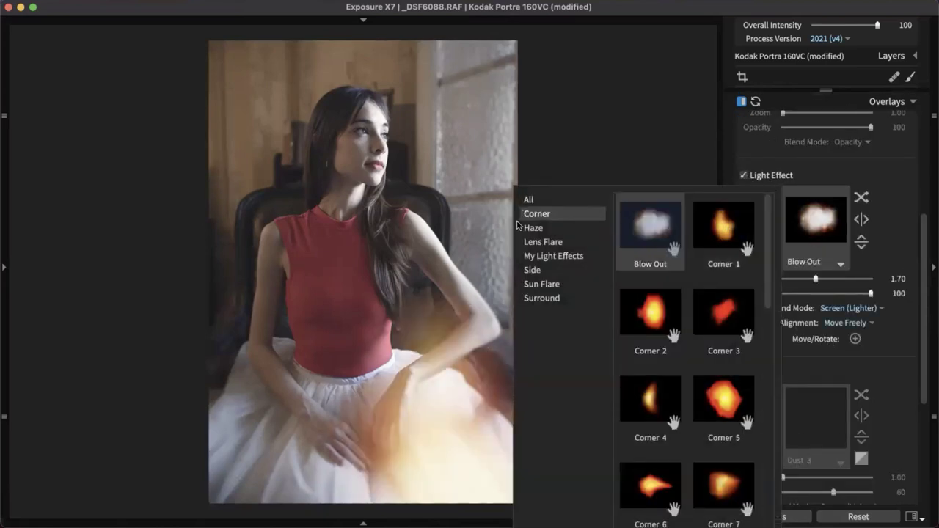
left_click(550, 228)
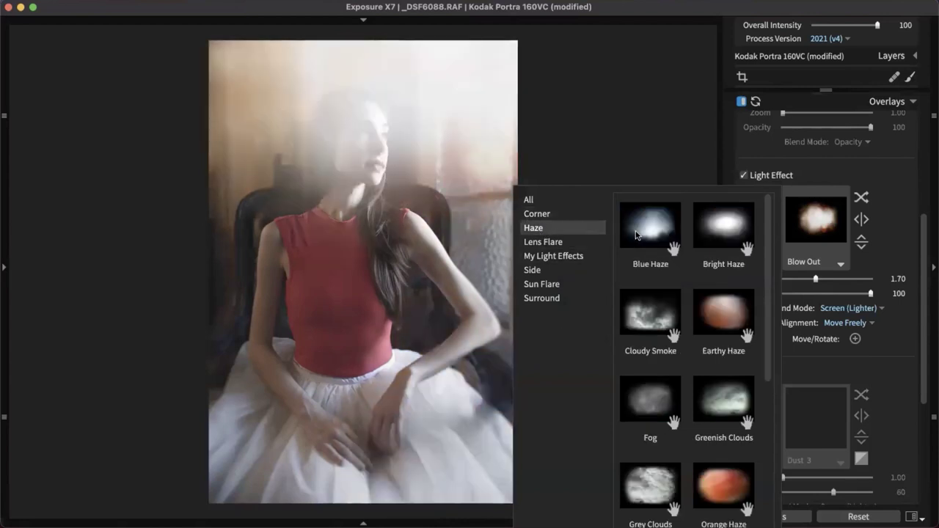
left_click(721, 329)
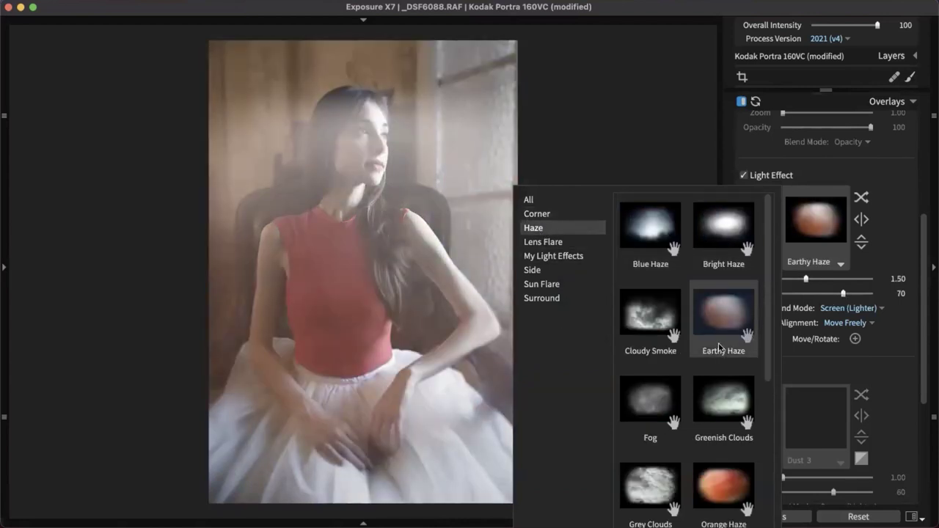
scroll(719, 348, "down", 5)
left_click(719, 345)
left_click(710, 435)
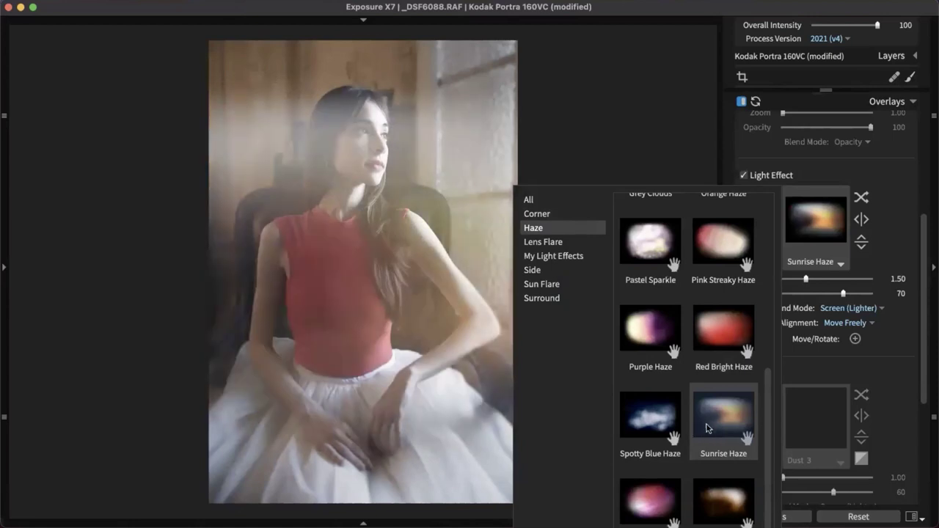
Enable Move/Rotate, rotate the light overlay a quarter turn, and place it on her shoulder
left_click(855, 338)
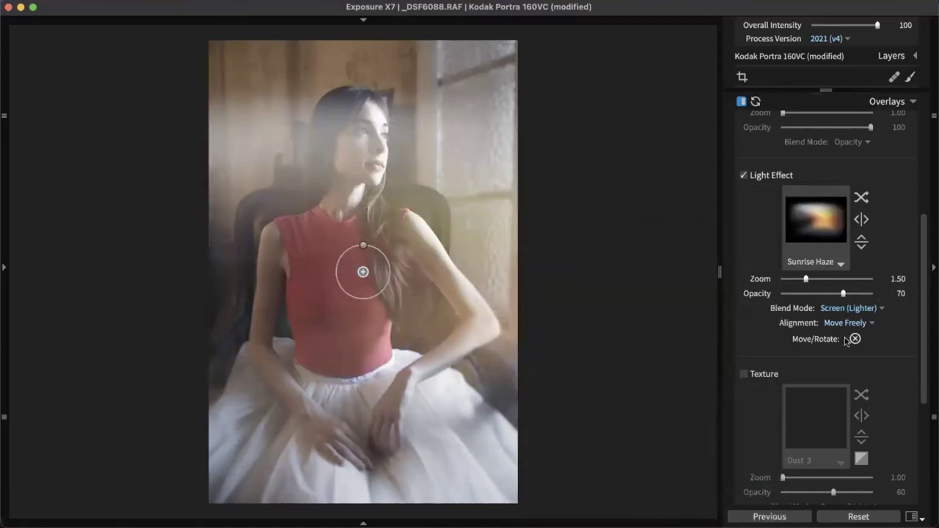
left_click_drag(365, 245, 389, 276)
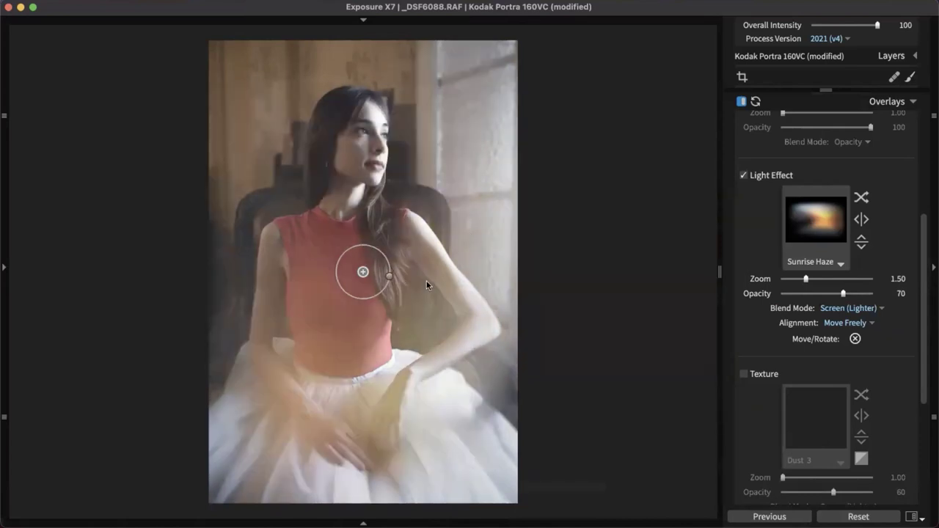
left_click_drag(362, 272, 312, 229)
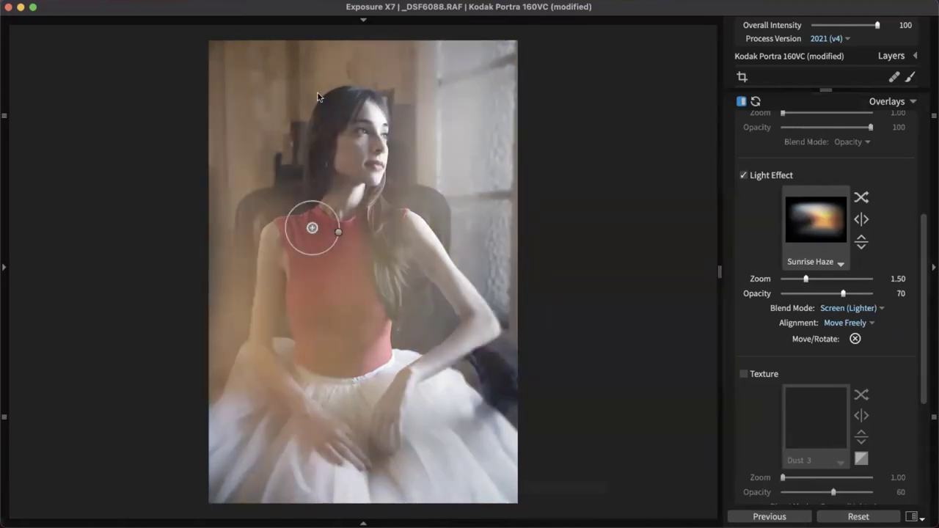
Set light effect Zoom 1.94, Opacity 22, and Hard Light blend after trying Multiply
left_click(827, 279)
left_click(798, 294)
left_click(844, 308)
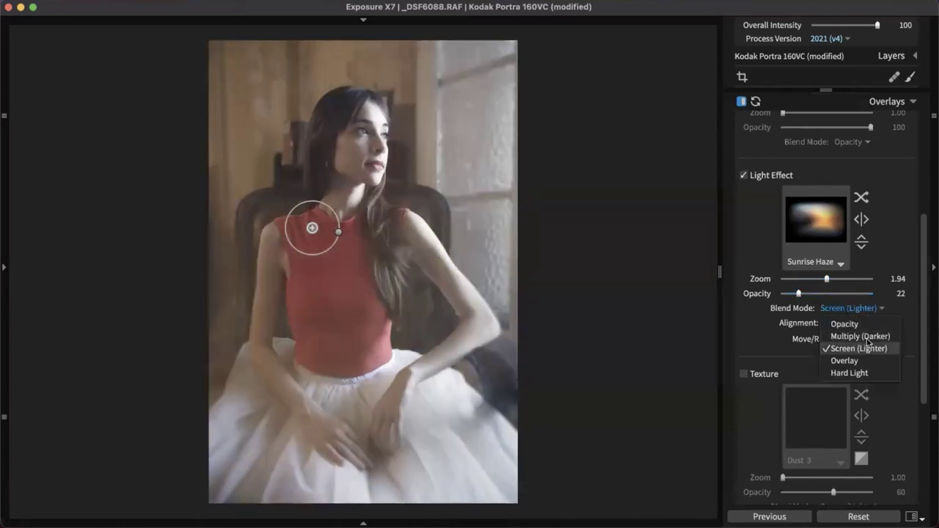
left_click(851, 336)
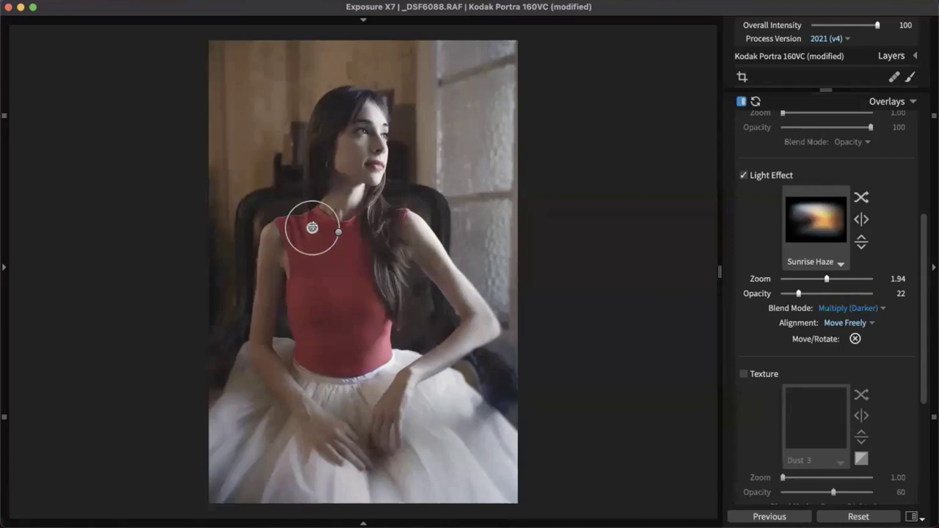
left_click_drag(311, 228, 339, 283)
left_click(845, 308)
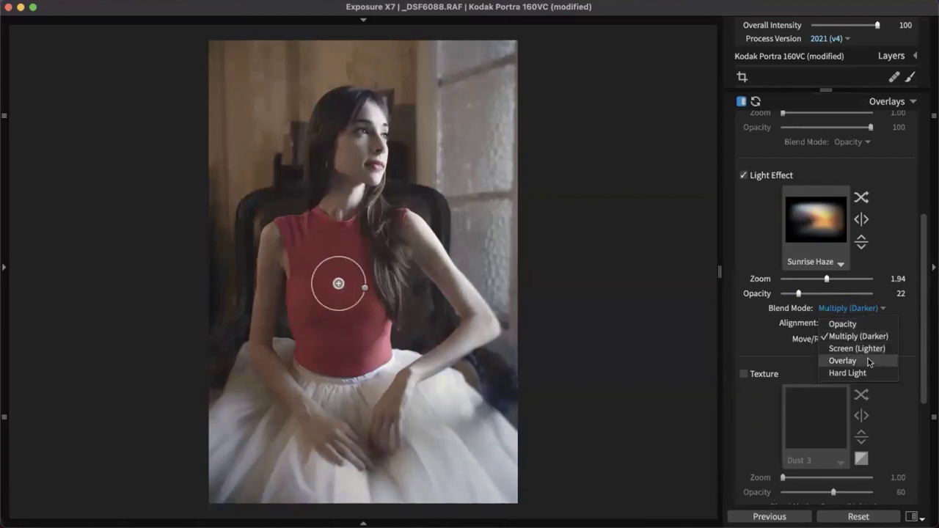
left_click(866, 373)
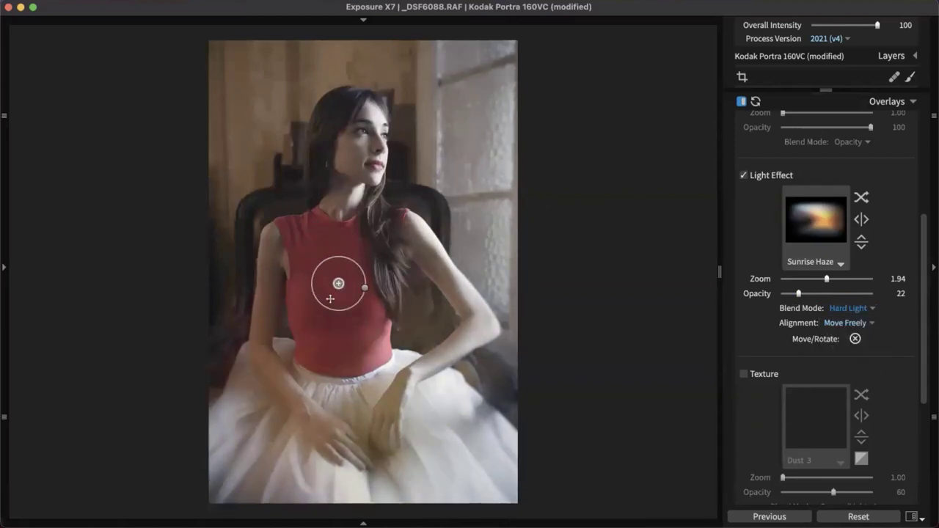
Position the light overlay near her face, raise Opacity to 34, and collapse Overlays
left_click_drag(339, 283, 389, 273)
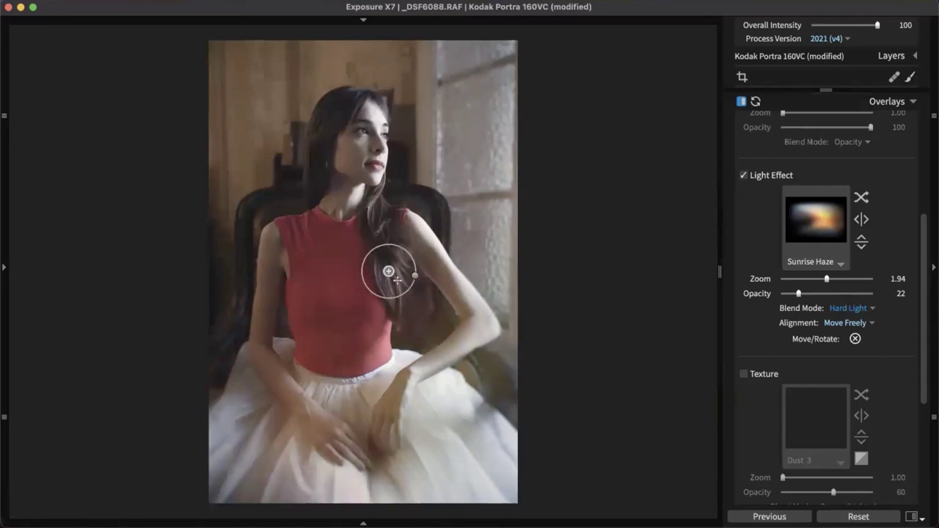
left_click_drag(388, 275, 341, 146)
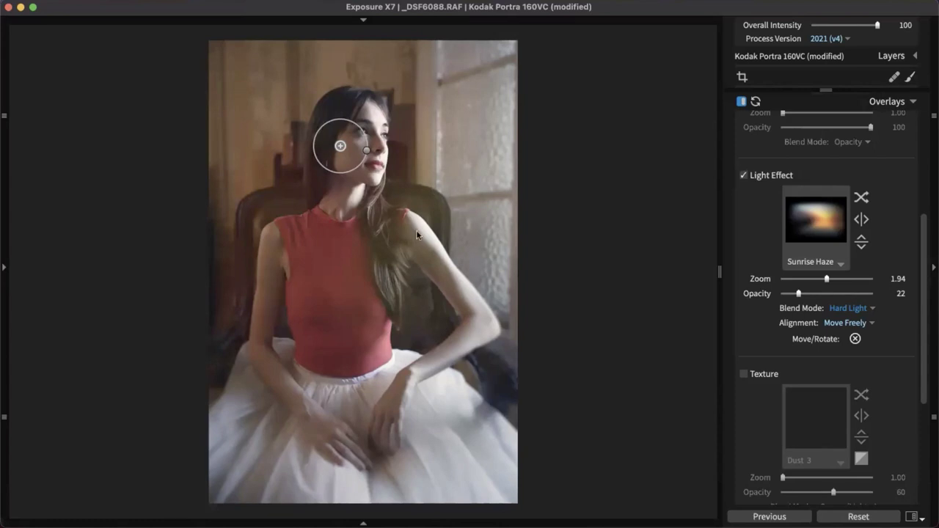
left_click(930, 231)
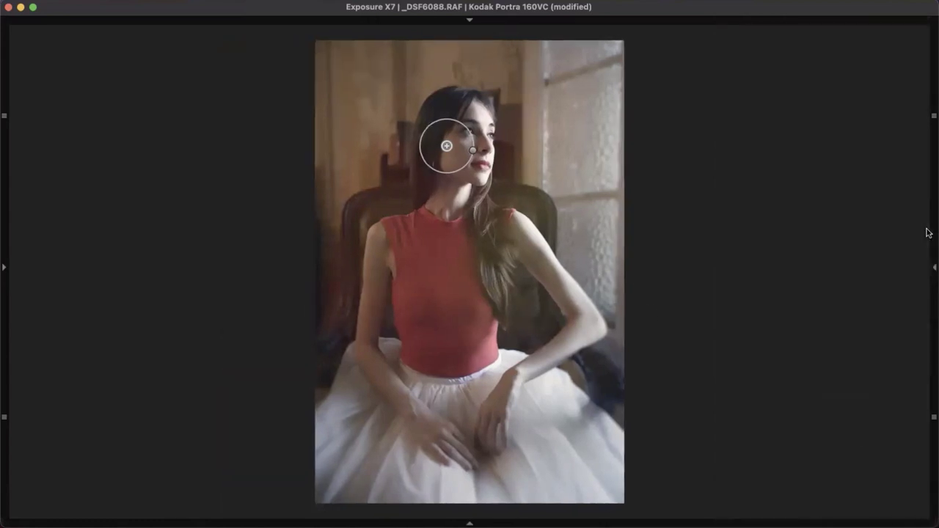
mouse_move(933, 261)
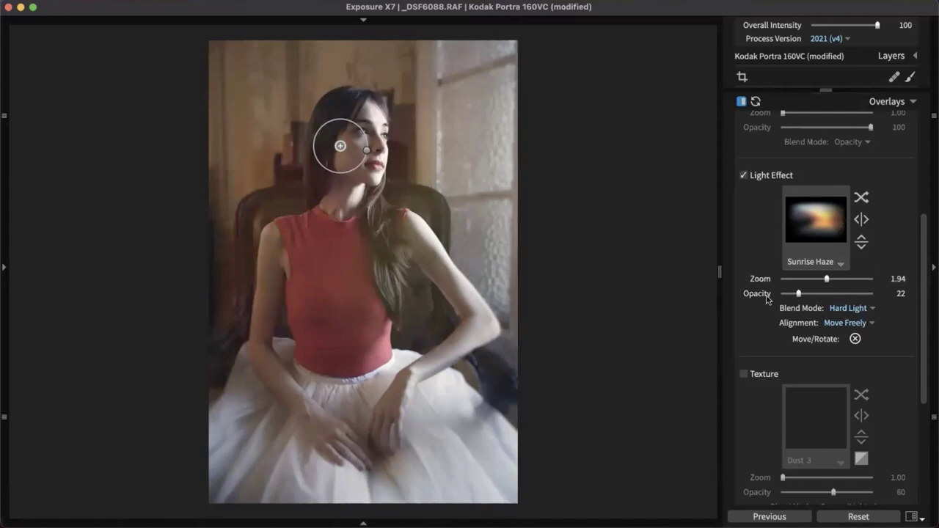
left_click_drag(799, 294, 809, 294)
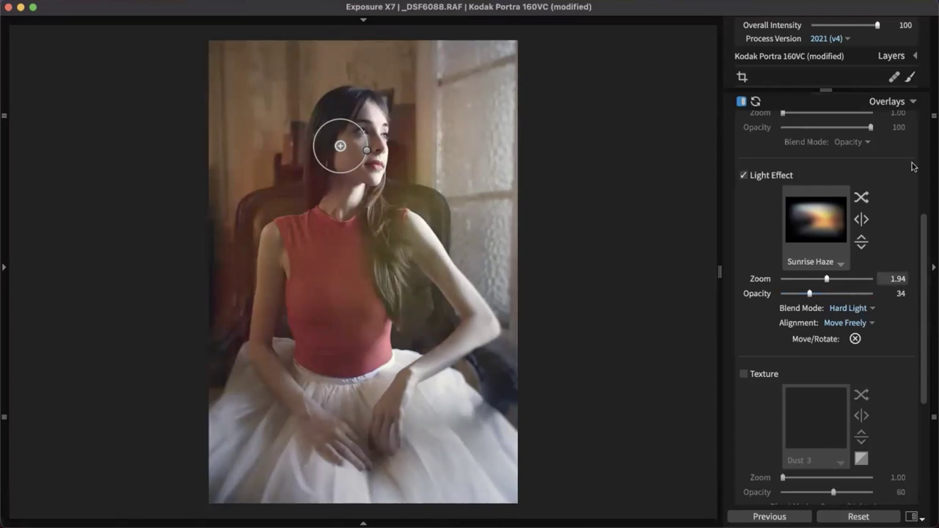
left_click(892, 104)
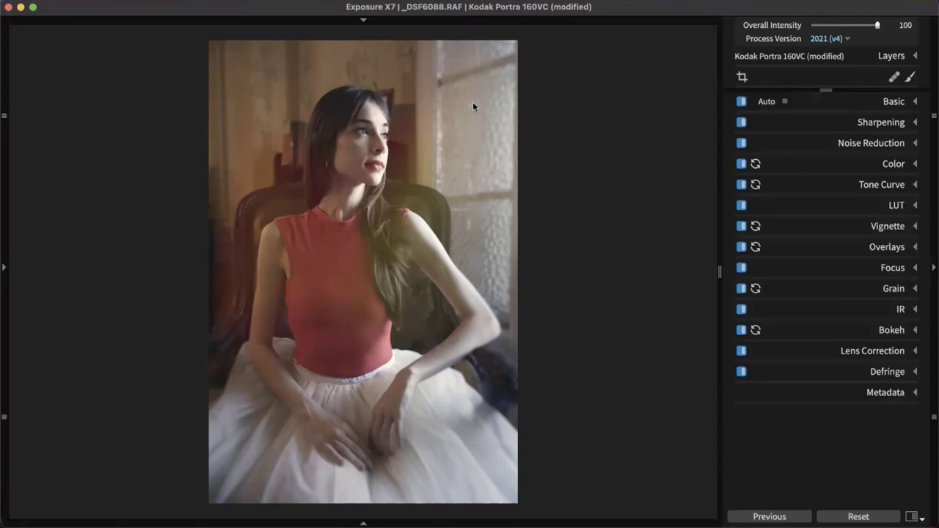
Lower the Kodak Portra 160VC layer to 69% opacity and toggle it off and on to compare
left_click(902, 57)
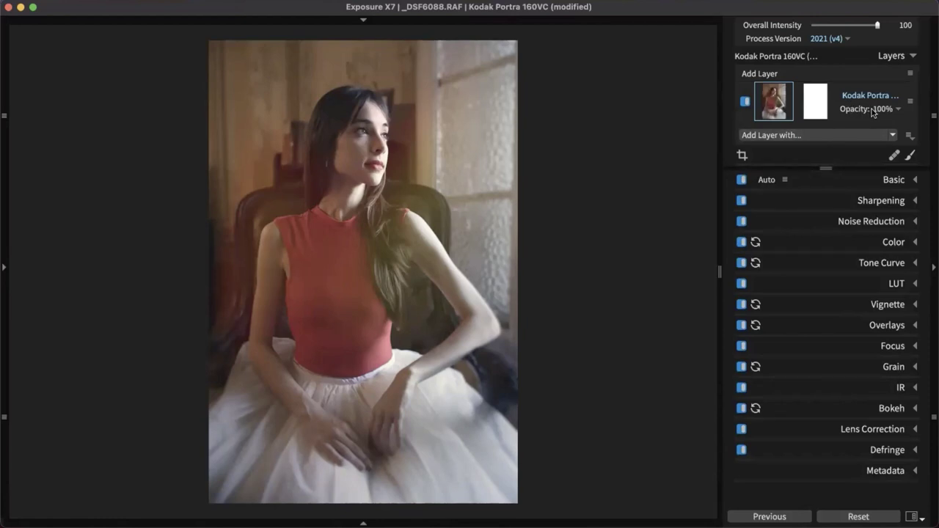
left_click(899, 110)
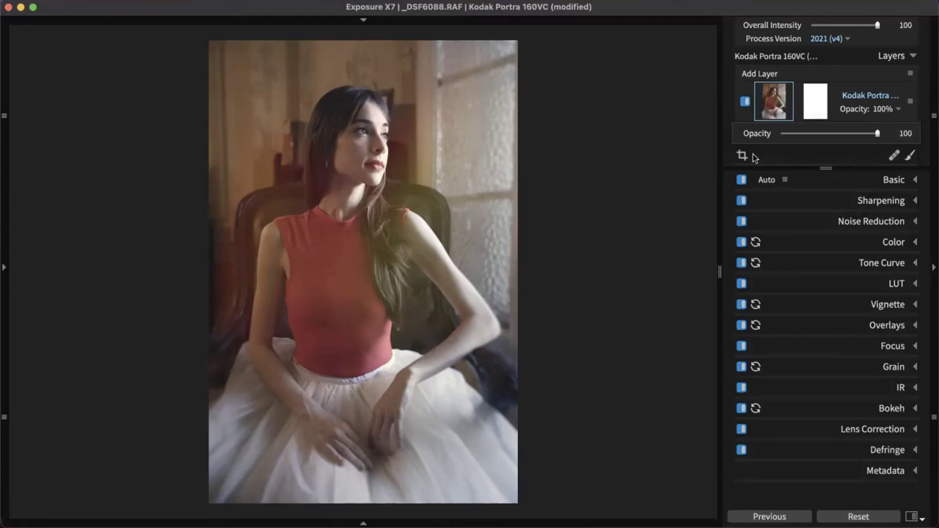
left_click_drag(878, 134, 850, 135)
left_click(669, 266)
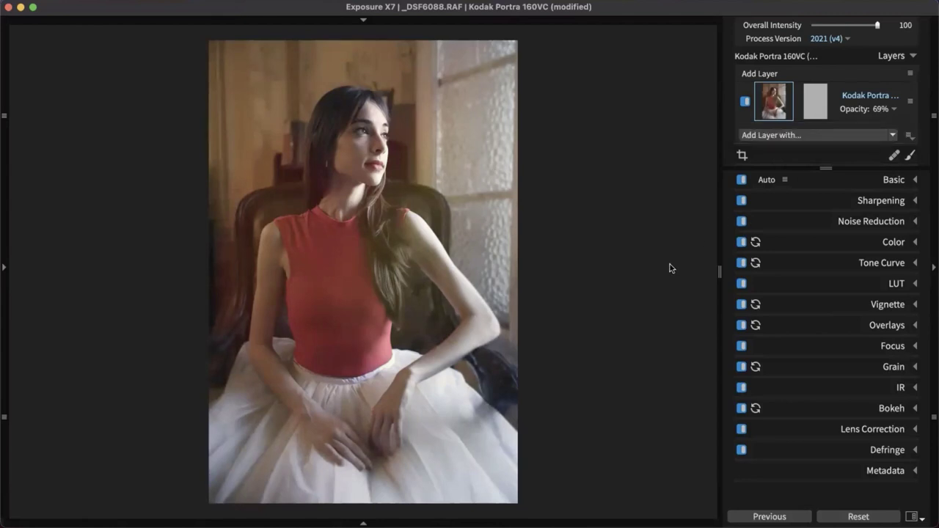
left_click(746, 102)
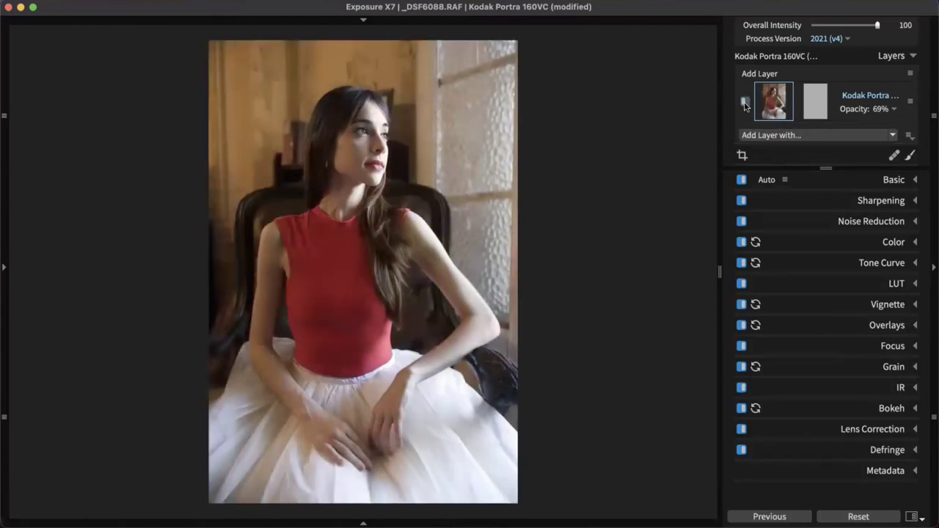
left_click(746, 102)
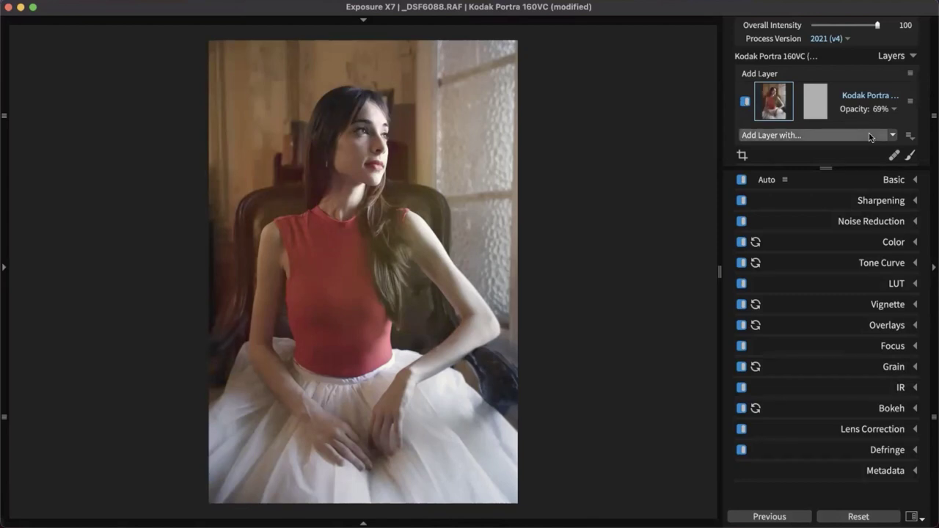
Preview the Kodak Portra layer's mask on the photo, then return to the image thumbnail
left_click(822, 114)
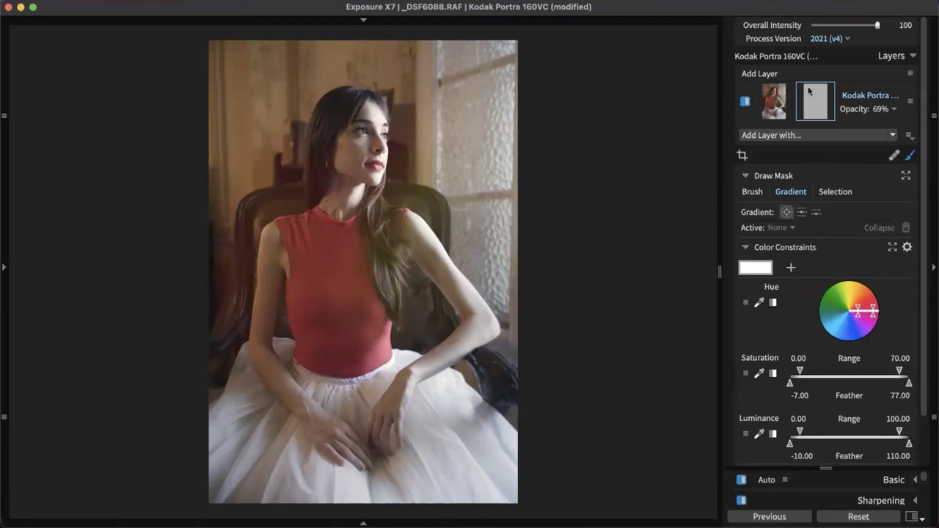
left_click(822, 99)
left_click(823, 101)
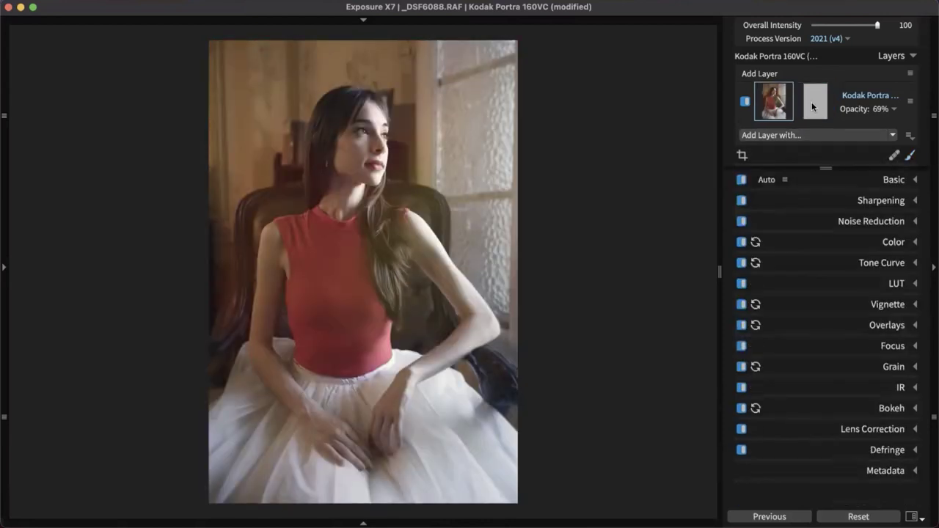
Sweep the layer opacity through 100%, 0% and 86%, settling at 73%
left_click(883, 108)
left_click_drag(849, 133, 893, 140)
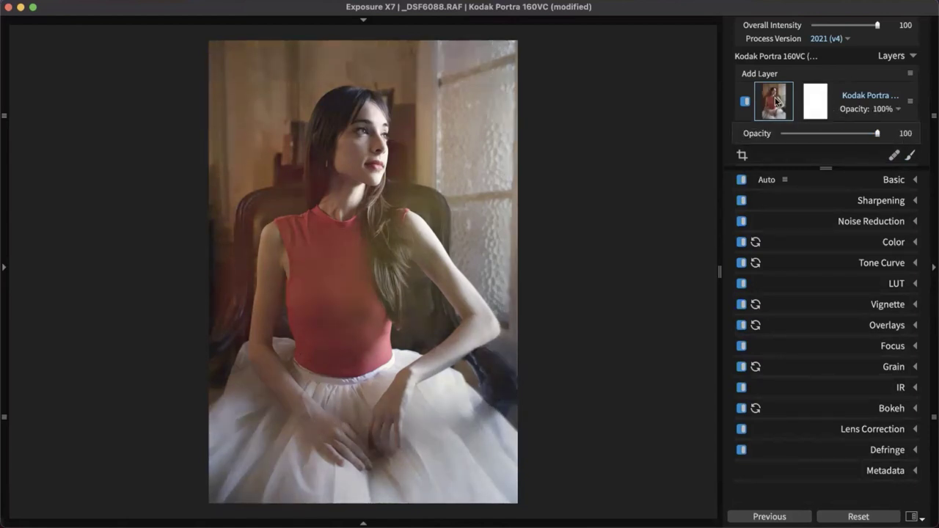
left_click_drag(876, 133, 781, 135)
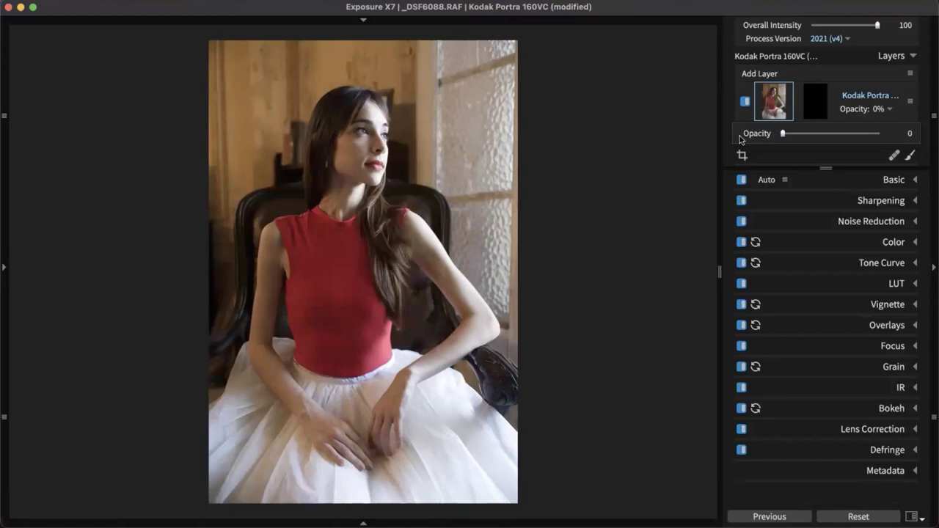
left_click(863, 135)
left_click_drag(863, 137, 852, 137)
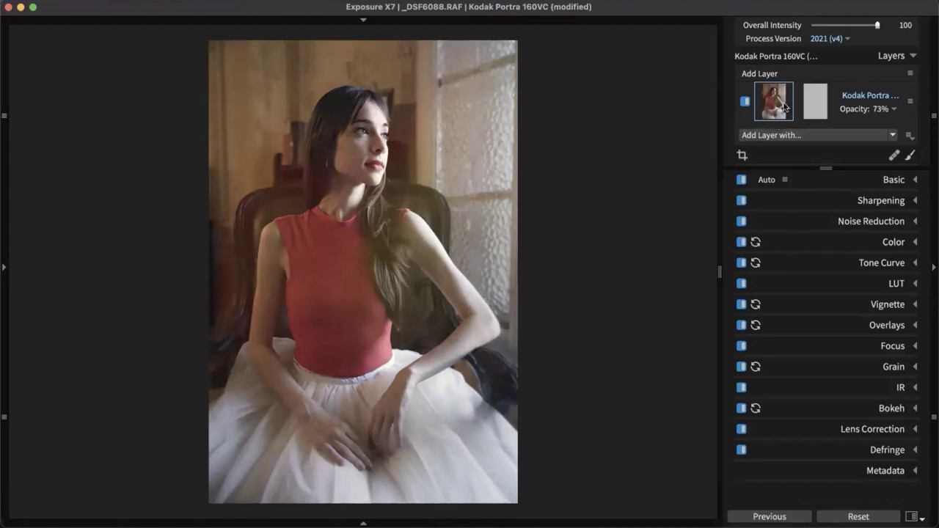
mouse_move(766, 110)
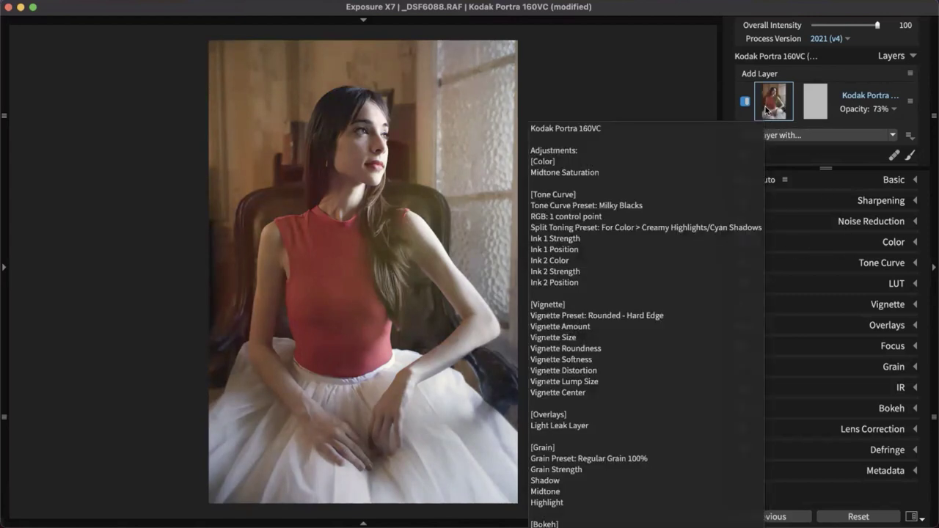
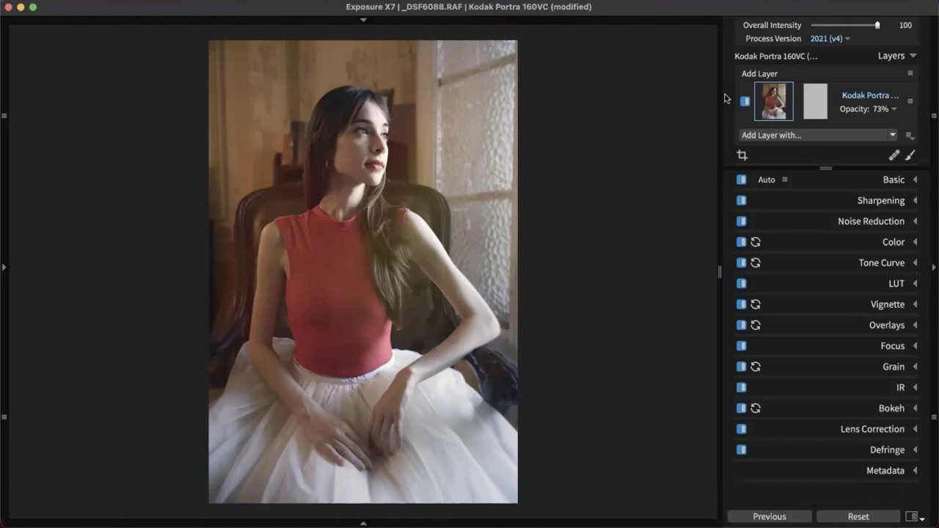
Add Layer 2 above the Kodak Portra layer, raise its exposure to about 0.9, and select its mask
left_click(761, 74)
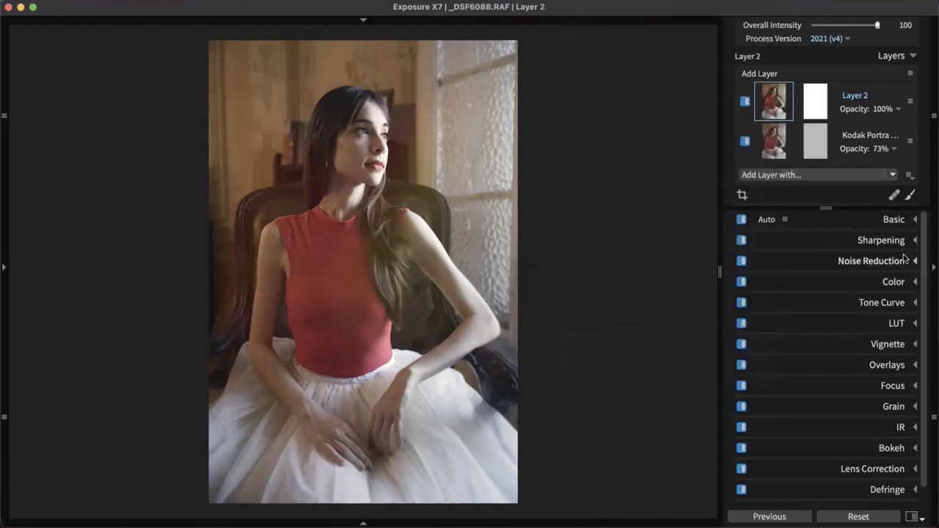
left_click(893, 222)
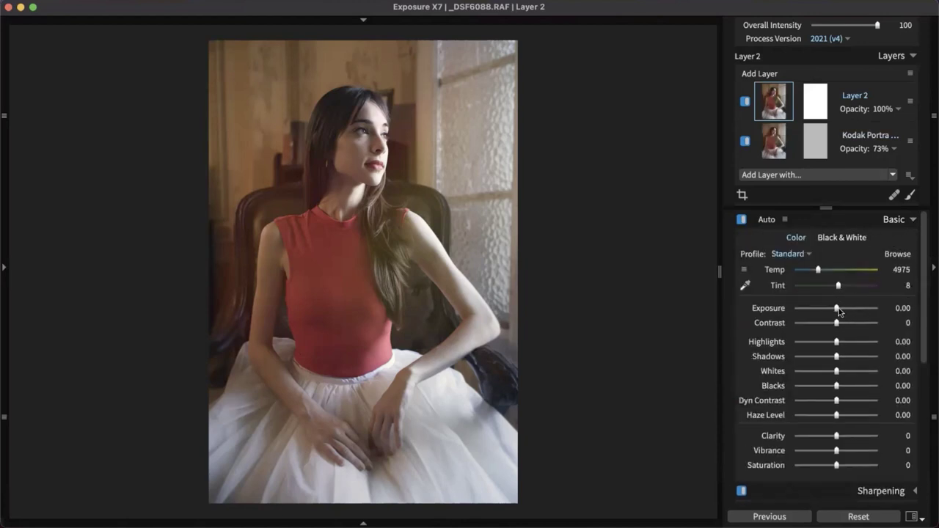
left_click_drag(837, 308, 844, 311)
left_click(814, 110)
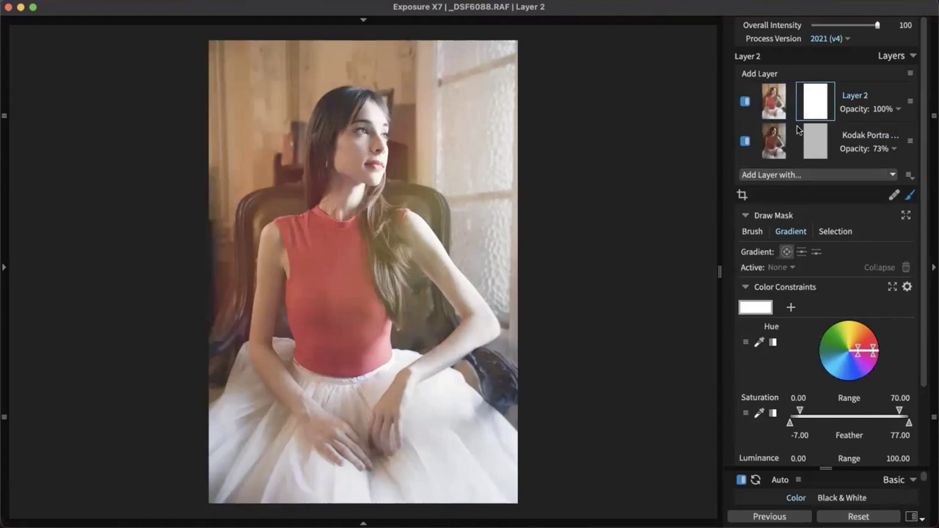
Set the mask brush to size 24 and flow 52, then paint over the woman's head
left_click(780, 109)
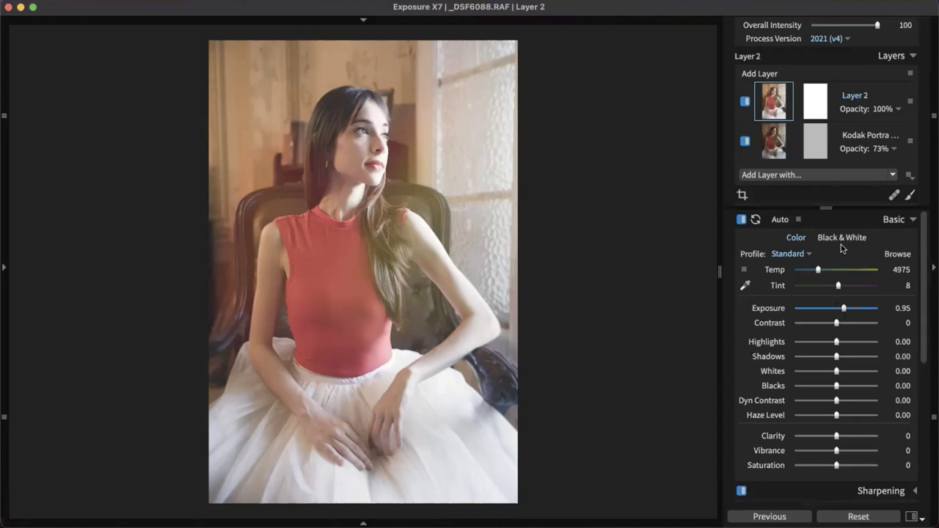
left_click(808, 98)
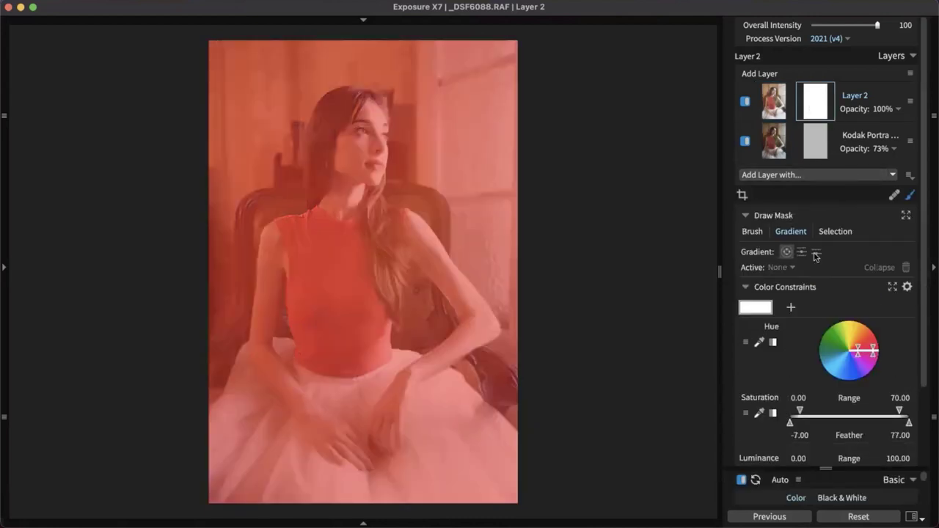
left_click(761, 233)
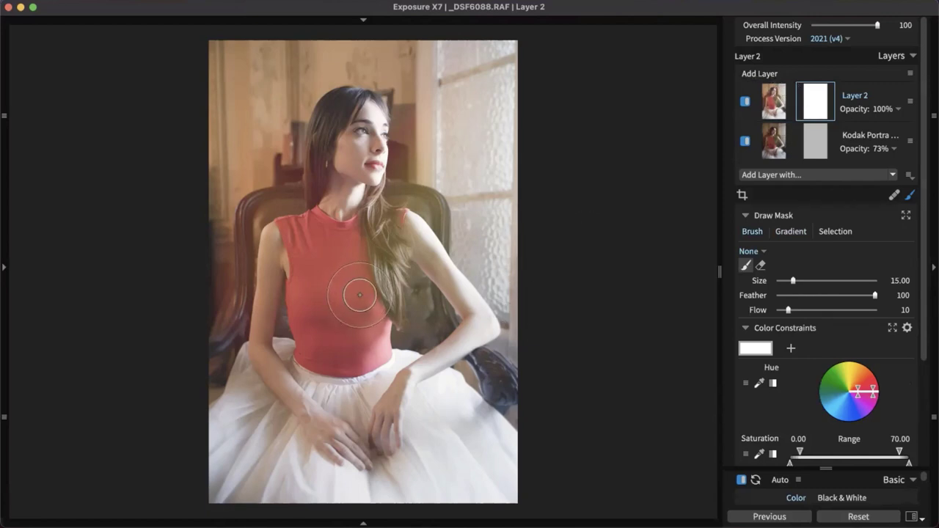
key("bracketright")
key("bracketright")
key("bracketright")
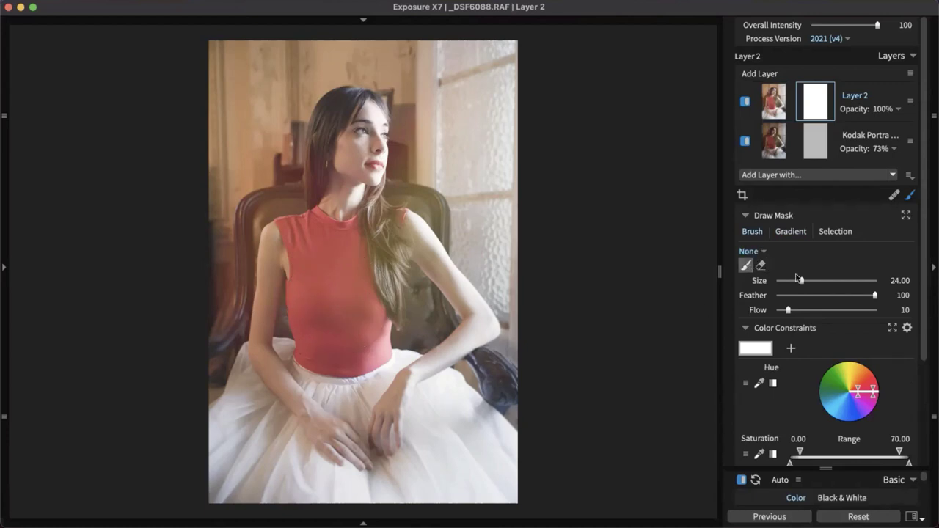
scroll(871, 282, "down", 1)
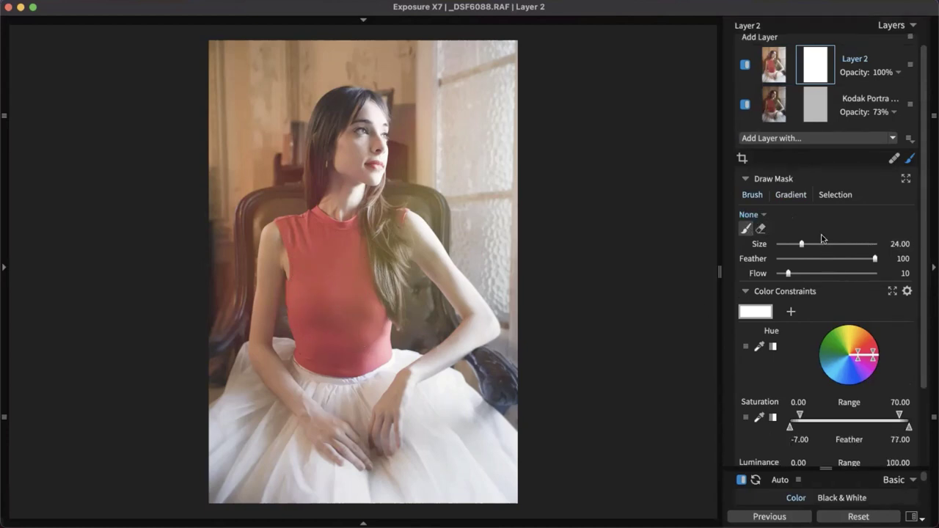
left_click_drag(808, 273, 829, 273)
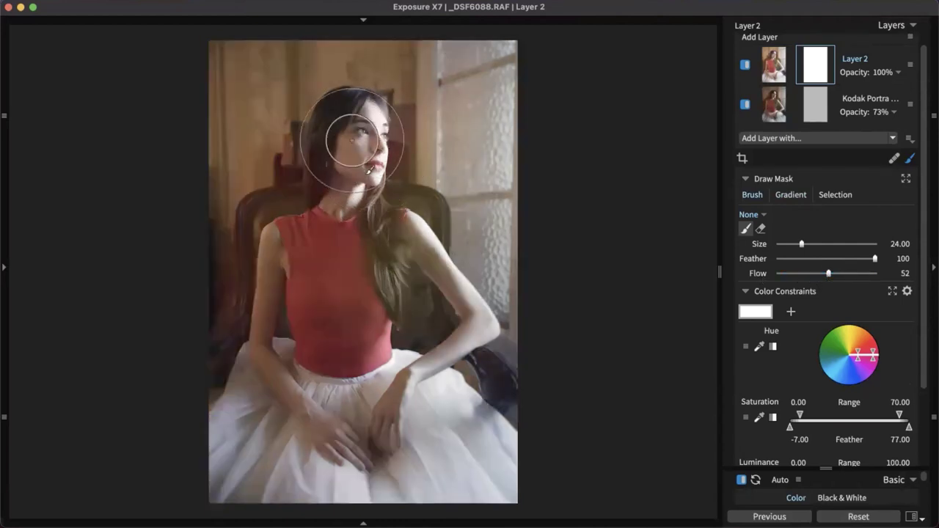
left_click_drag(343, 98, 308, 172)
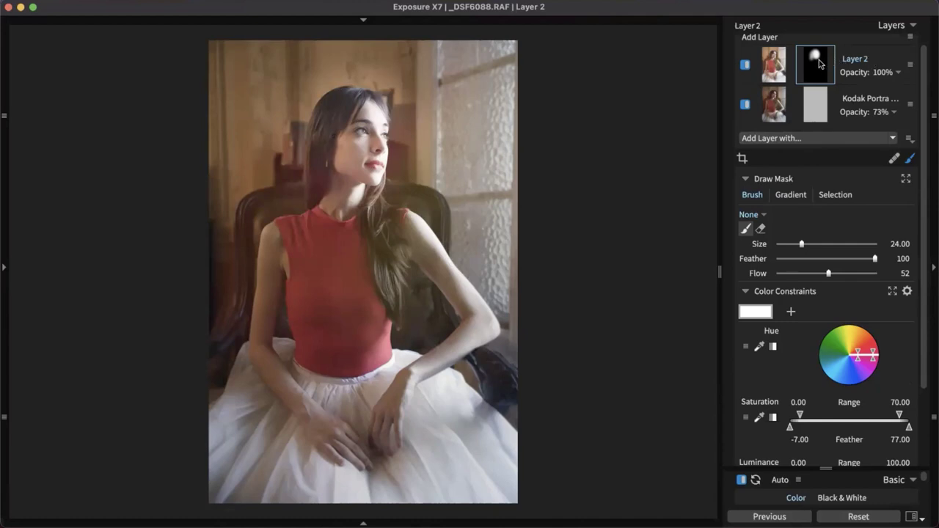
mouse_move(820, 64)
Give the head layer exposure 0.42, contrast 28, clarity 13 and 69% opacity
left_click(911, 160)
left_click_drag(843, 309, 840, 312)
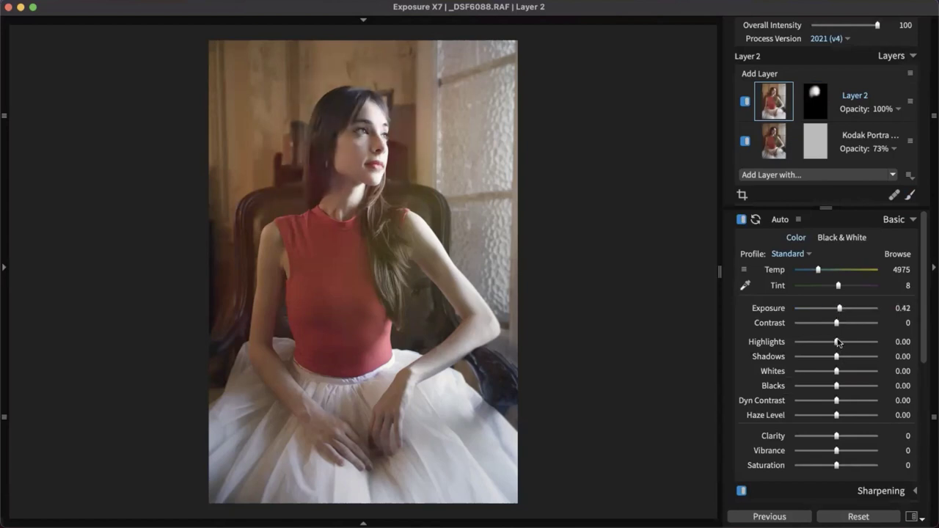
left_click_drag(837, 324, 848, 328)
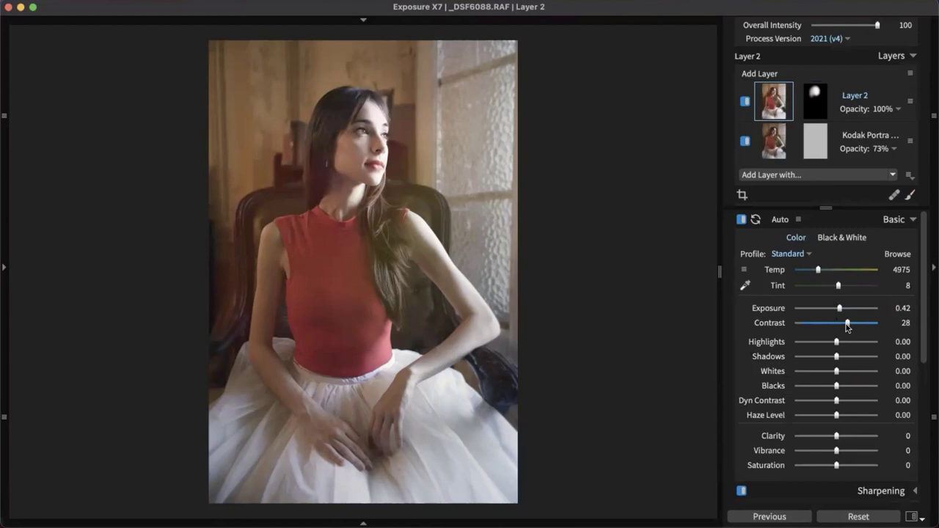
scroll(849, 409, "down", 2)
left_click_drag(836, 363, 842, 364)
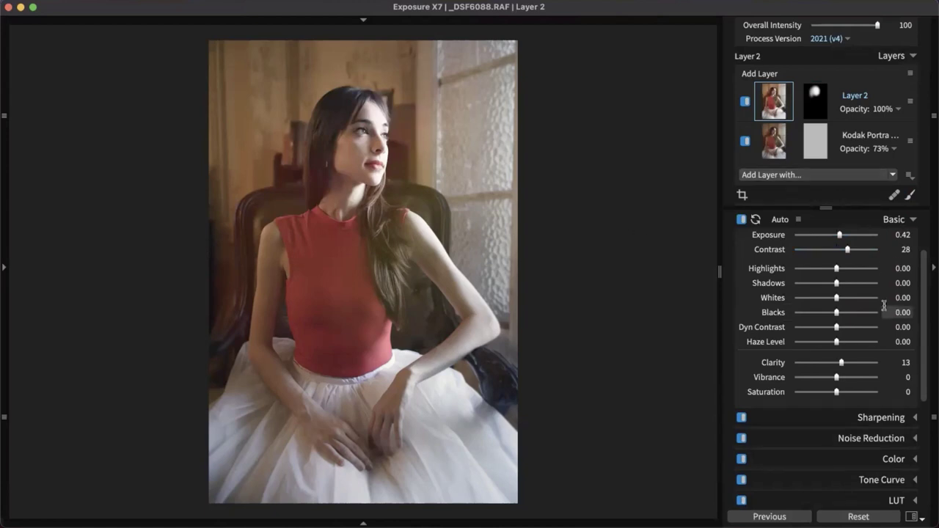
left_click(888, 110)
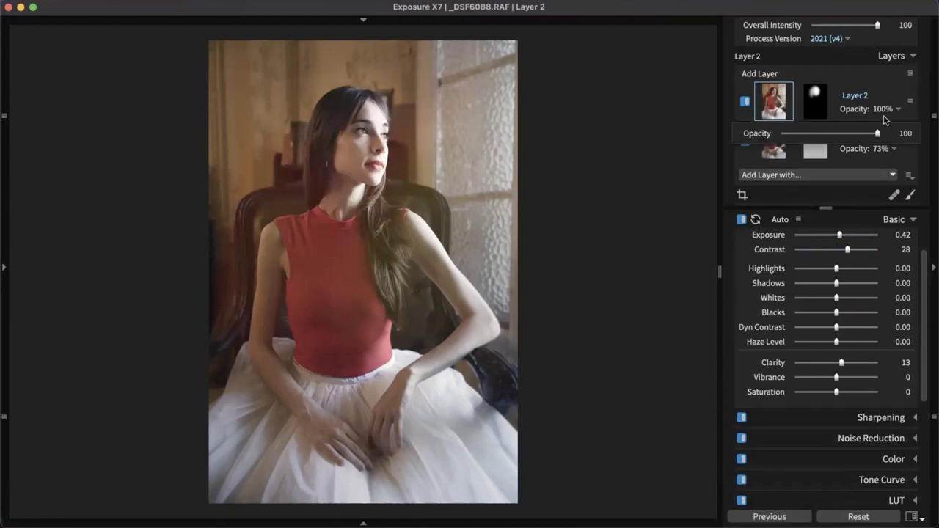
left_click_drag(878, 134, 849, 138)
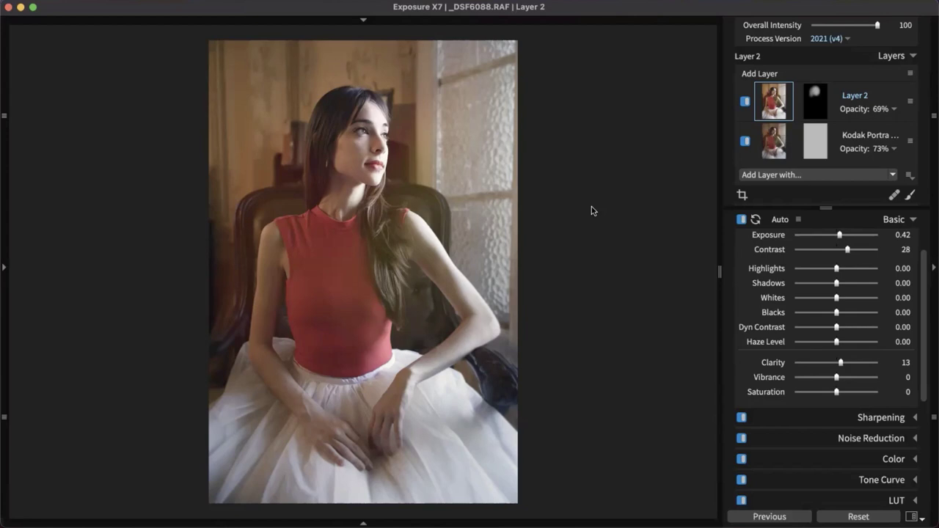
Recheck the head mask, then switch to the library grid and select _DSF1343
left_click(819, 107)
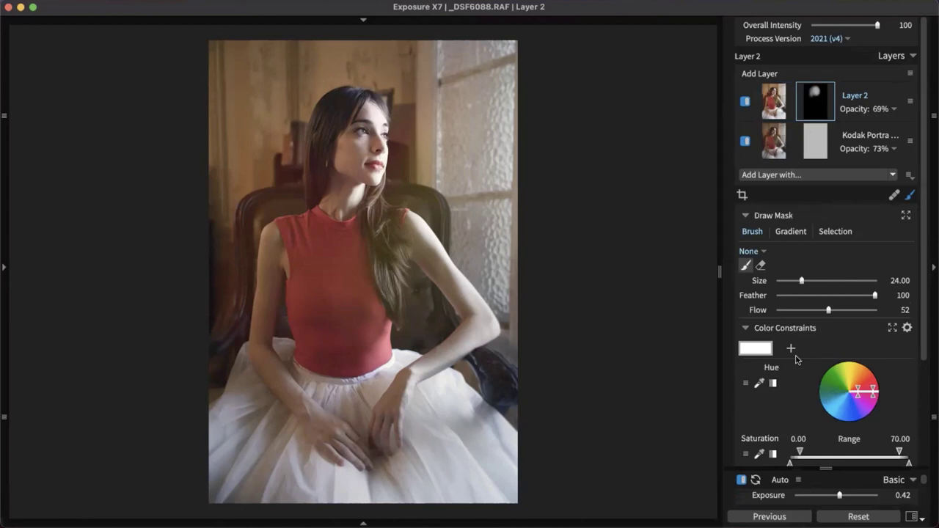
left_click(910, 195)
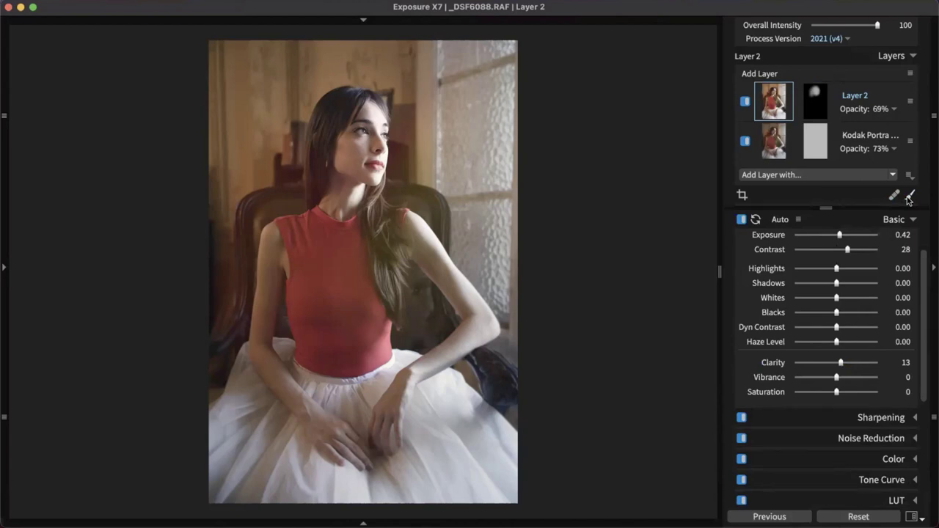
key("g")
left_click(536, 187)
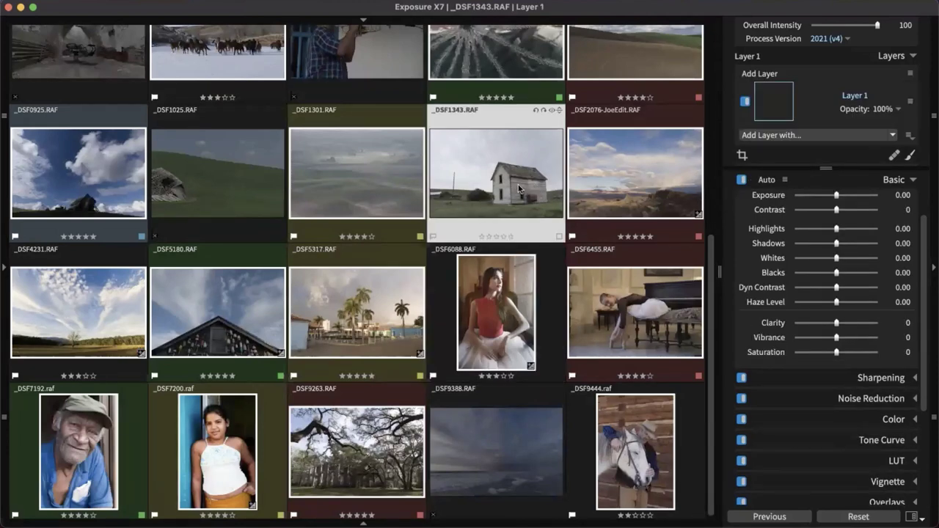
Open _DSF1343 fitted to the window and add a Half Planar gradient to Layer 1's mask
double_click(519, 189)
left_click(555, 321)
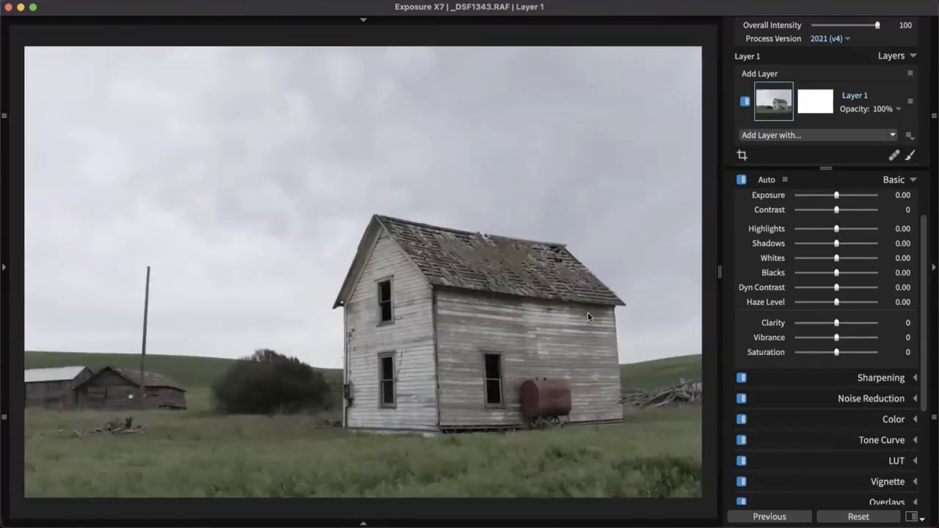
left_click(828, 102)
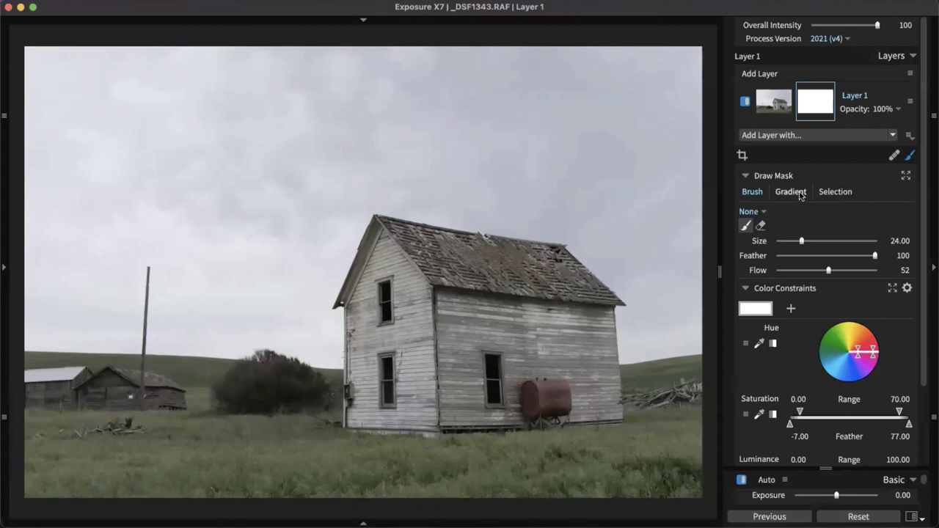
left_click(800, 194)
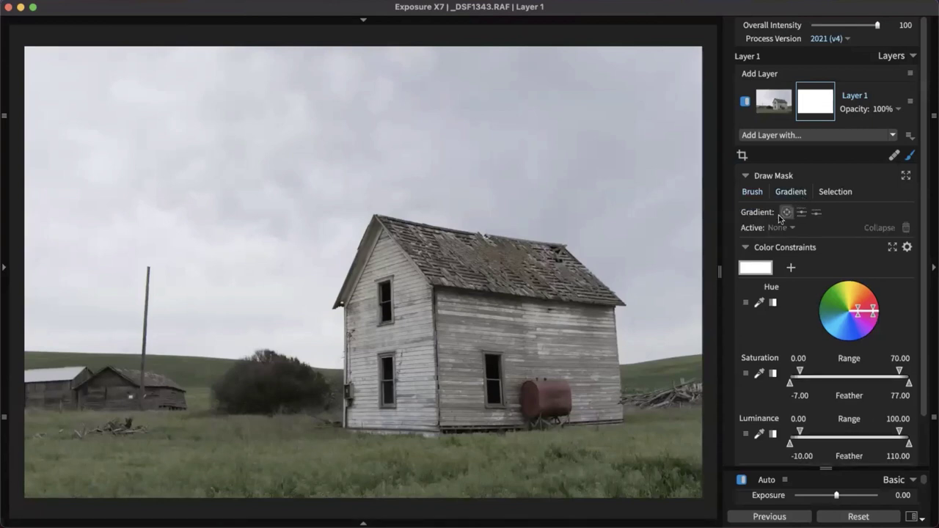
left_click(818, 214)
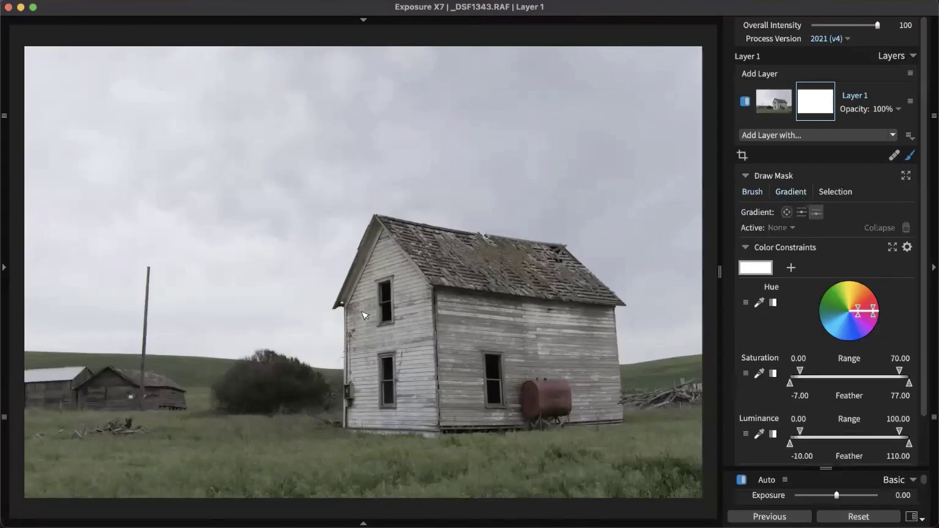
left_click(284, 316)
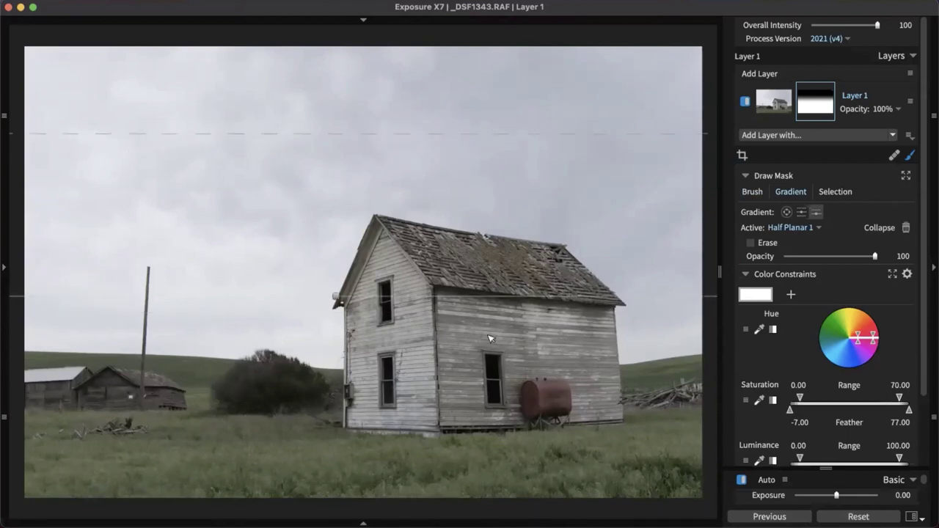
Darken the gradient-masked sky to -2.79 exposure, move its feather edge, then delete the gradient
scroll(886, 387, "down", 3)
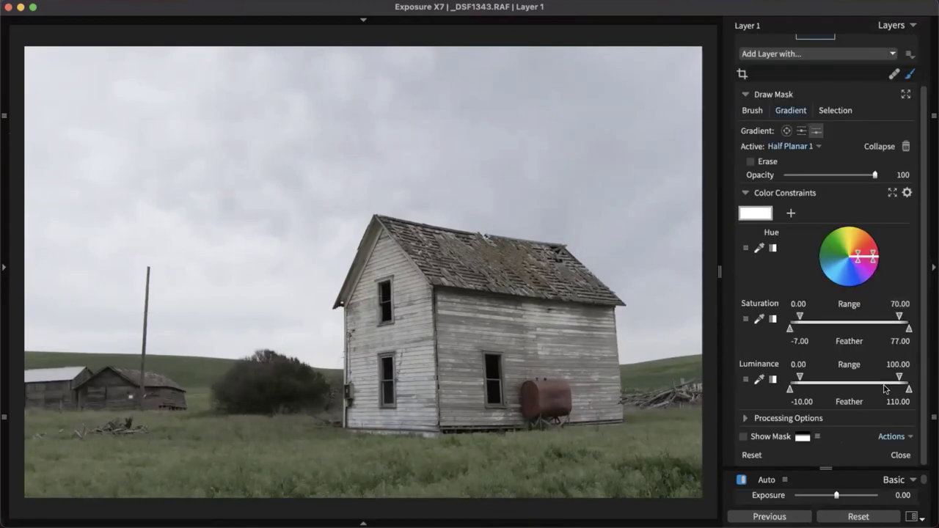
left_click_drag(840, 501, 814, 501)
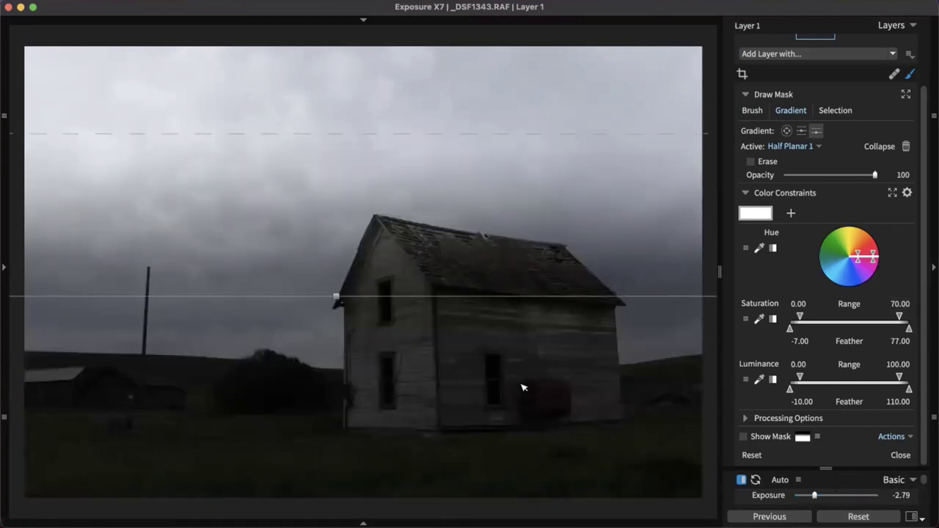
scroll(807, 184, "up", 2)
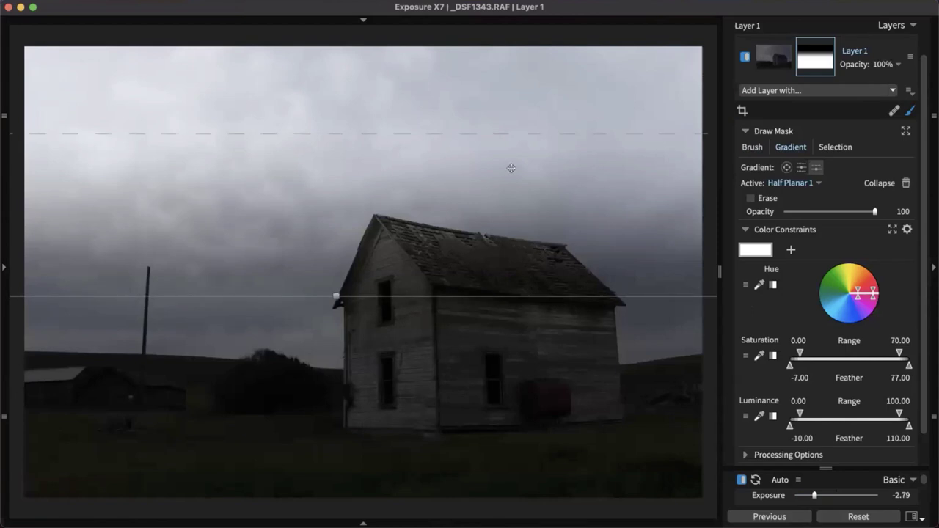
left_click_drag(526, 135, 510, 96)
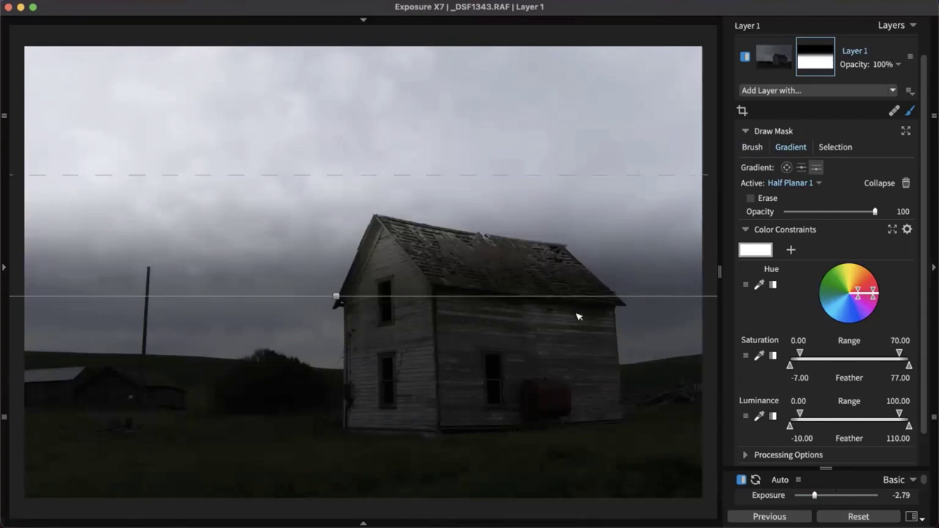
left_click(905, 182)
Brush the mask over the sky, roof and grass, then undo the brush strokes
left_click(752, 147)
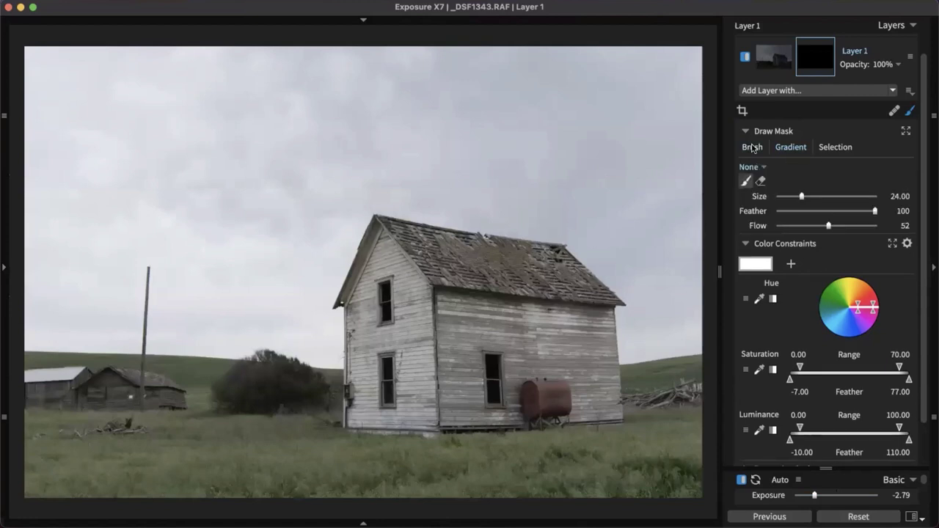
mouse_move(446, 273)
left_mouse_down()
mouse_move(447, 283)
mouse_move(504, 221)
mouse_move(430, 220)
mouse_move(220, 179)
left_mouse_up()
mouse_move(147, 314)
left_mouse_down()
mouse_move(210, 414)
mouse_move(250, 451)
mouse_move(464, 450)
left_mouse_up()
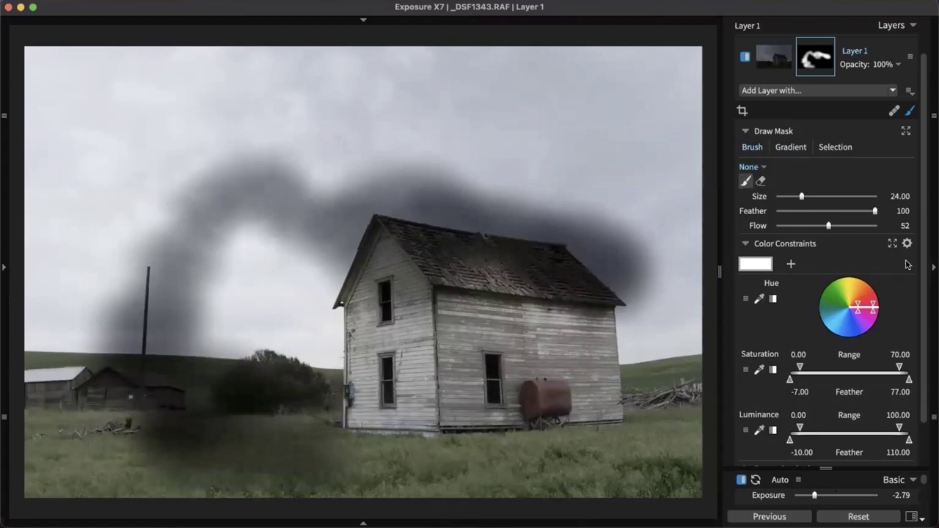
key("super+z")
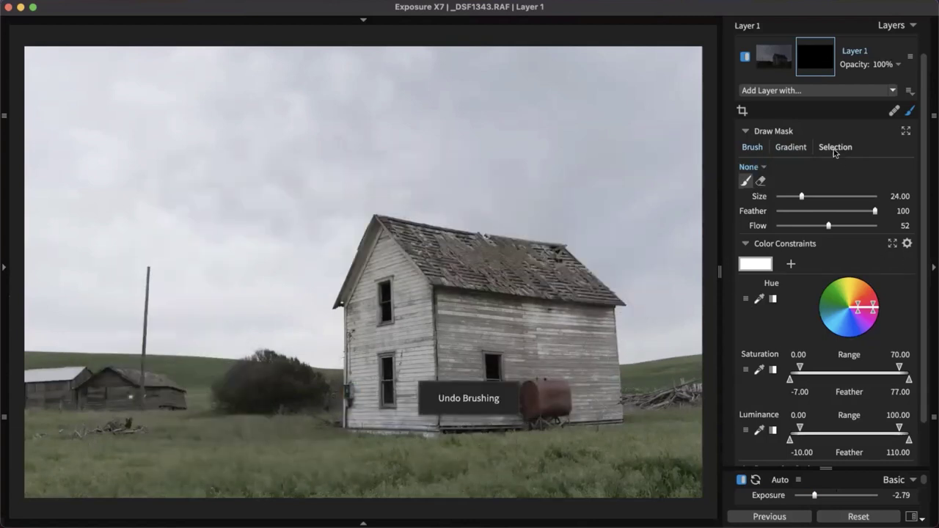
Lasso the farmhouse into Layer 1's mask, lowering sensitivity and pulling out its left-edge outline
left_click(834, 149)
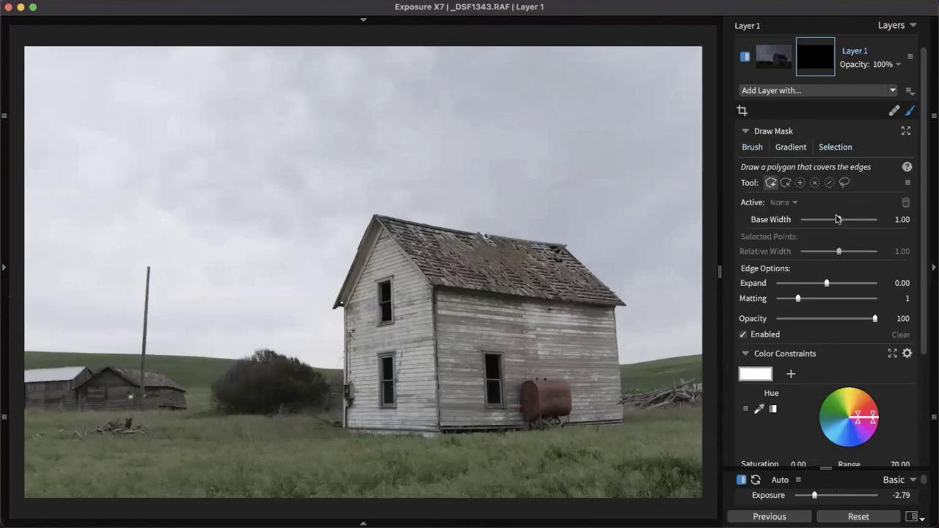
left_click(845, 182)
mouse_move(643, 356)
left_mouse_down()
mouse_move(620, 217)
mouse_move(471, 205)
mouse_move(321, 261)
mouse_move(336, 365)
mouse_move(323, 441)
mouse_move(396, 464)
mouse_move(603, 445)
mouse_move(625, 439)
mouse_move(623, 371)
mouse_move(644, 357)
left_mouse_up()
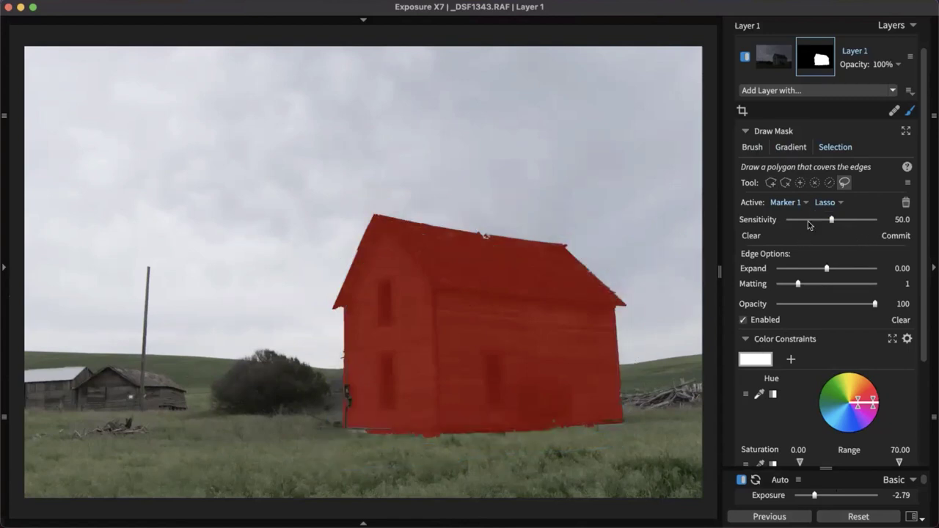
left_click_drag(832, 220, 828, 220)
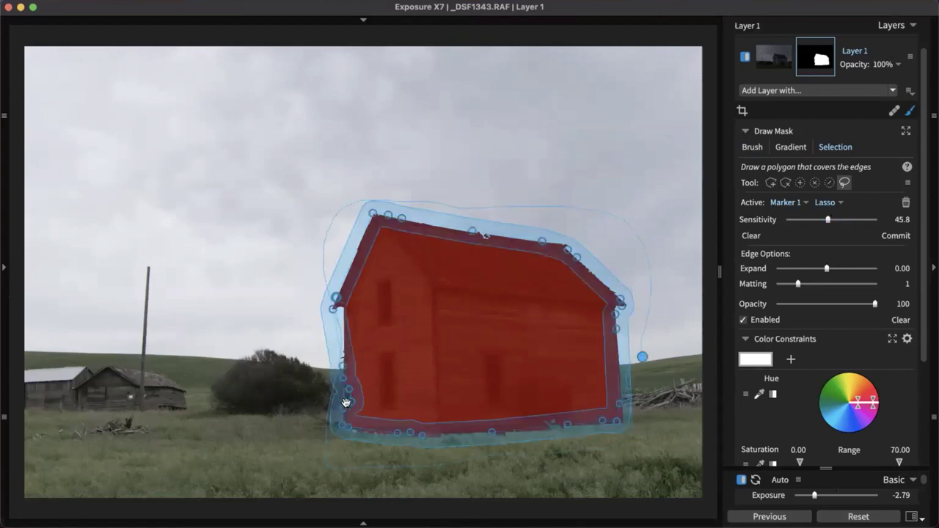
left_click(349, 403)
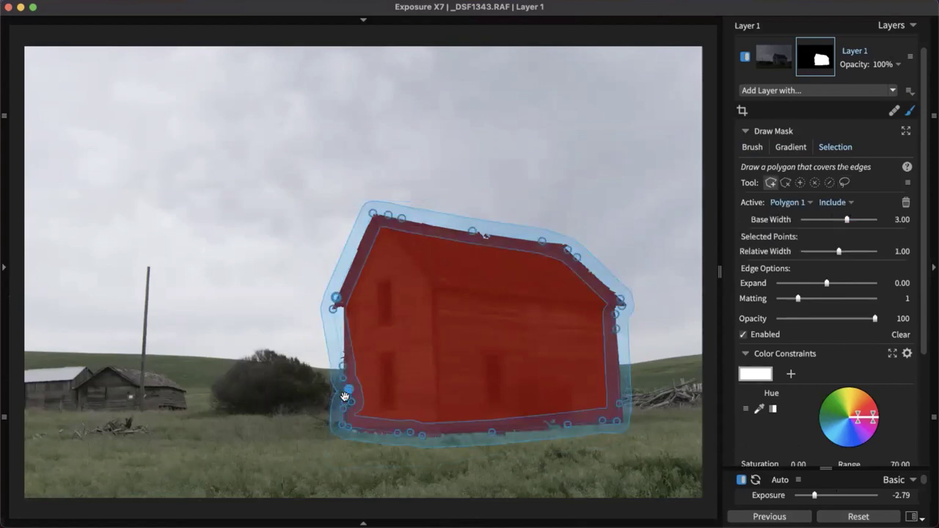
left_click_drag(347, 400, 341, 387)
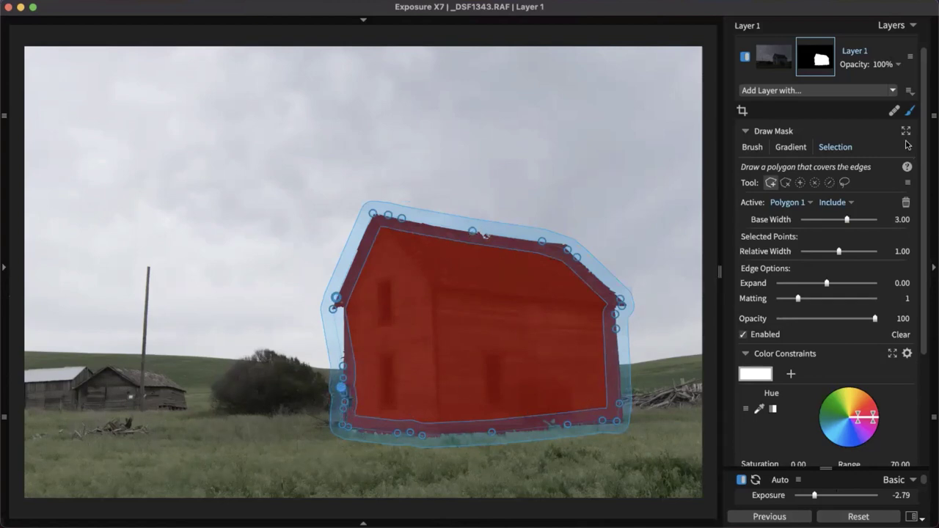
left_click(791, 74)
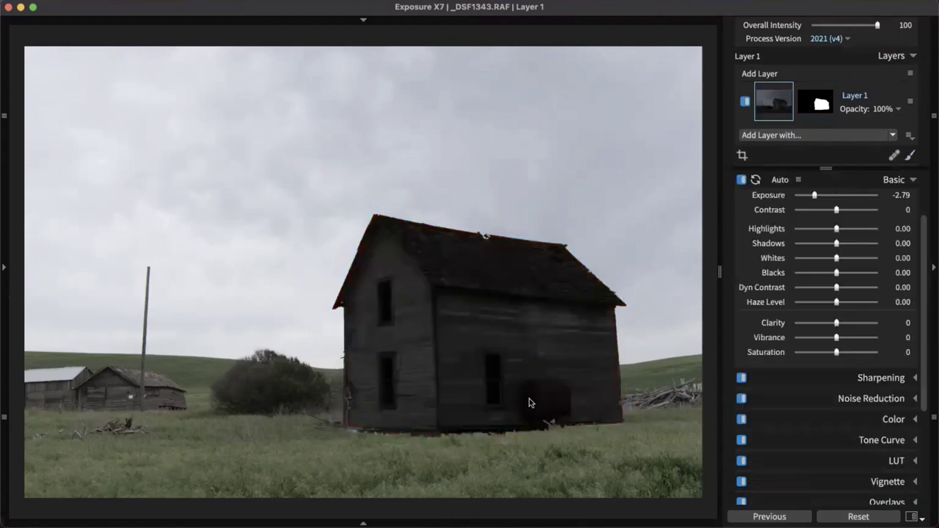
Settle the house layer's exposure at -0.57 and reveal the Navigator, Presets and History panel
left_click_drag(815, 195, 835, 197)
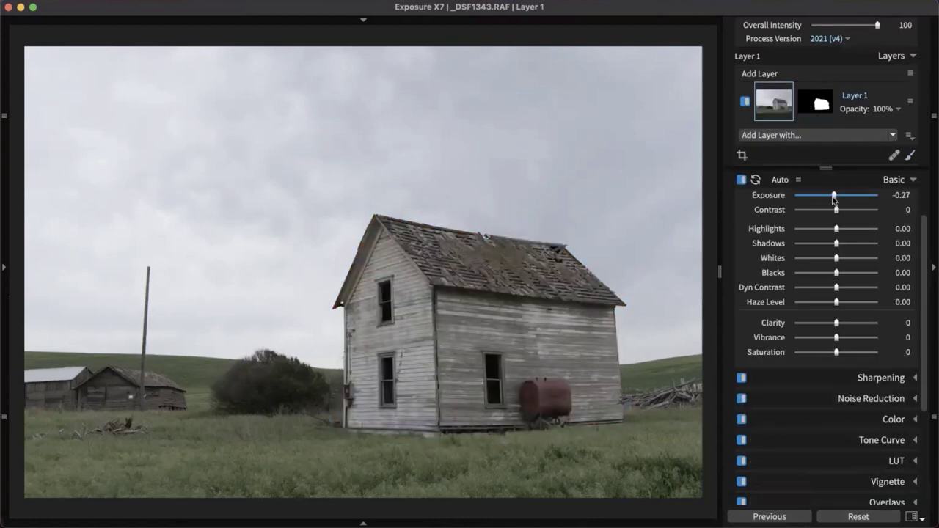
left_click_drag(834, 198, 831, 197)
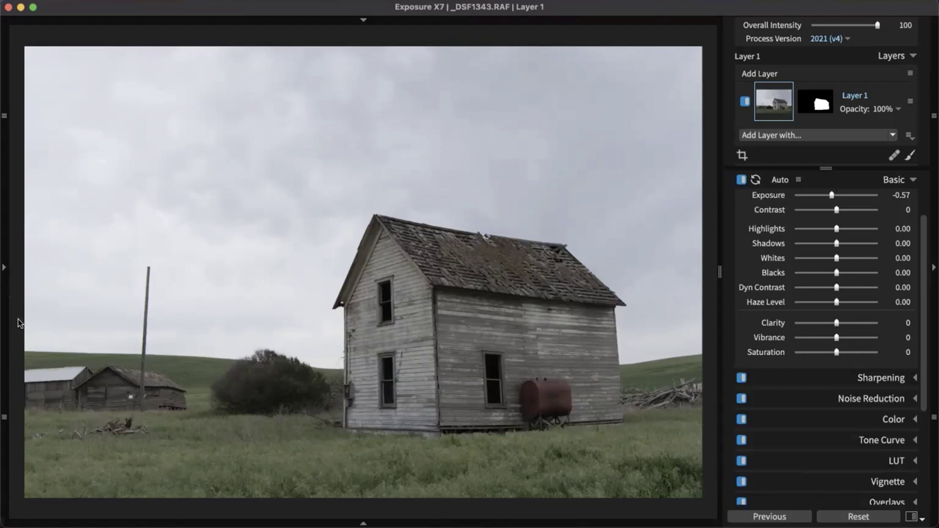
left_click(5, 294)
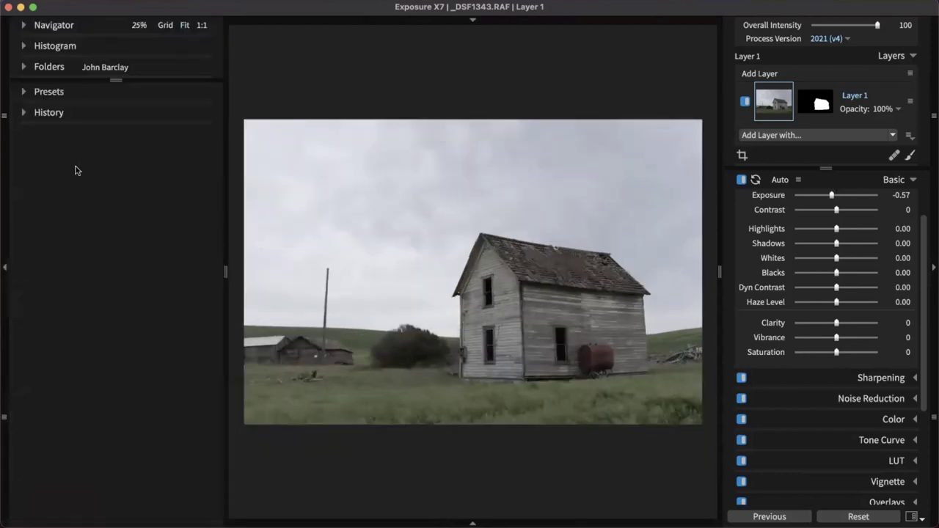
Expand History and step back through earlier states to the Lasso Commit entry
left_click(51, 114)
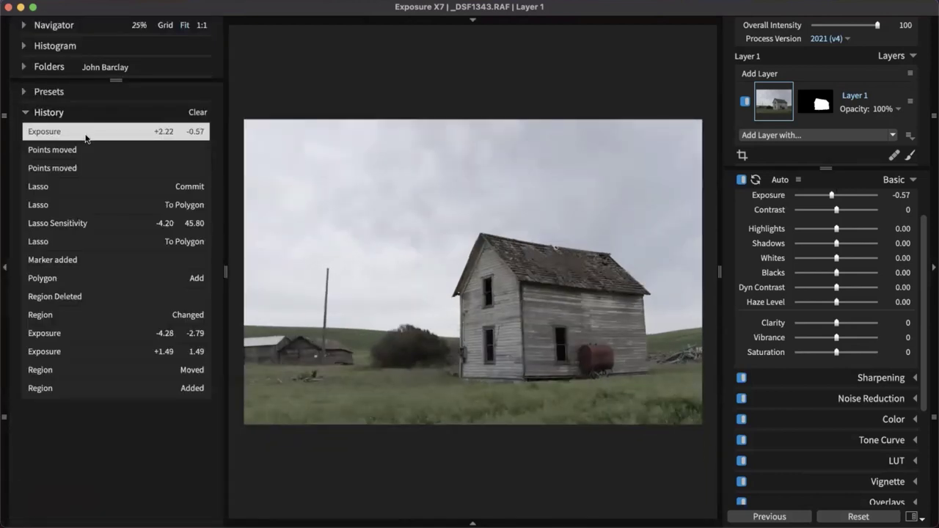
left_click(119, 165)
left_click(124, 130)
left_click(115, 148)
left_click(120, 168)
left_click(119, 187)
Step through history past Region Deleted to Region Added, then return to the latest -0.57 state
left_click(116, 205)
left_click(113, 224)
left_click(110, 242)
left_click(105, 260)
left_click(100, 278)
left_click(88, 296)
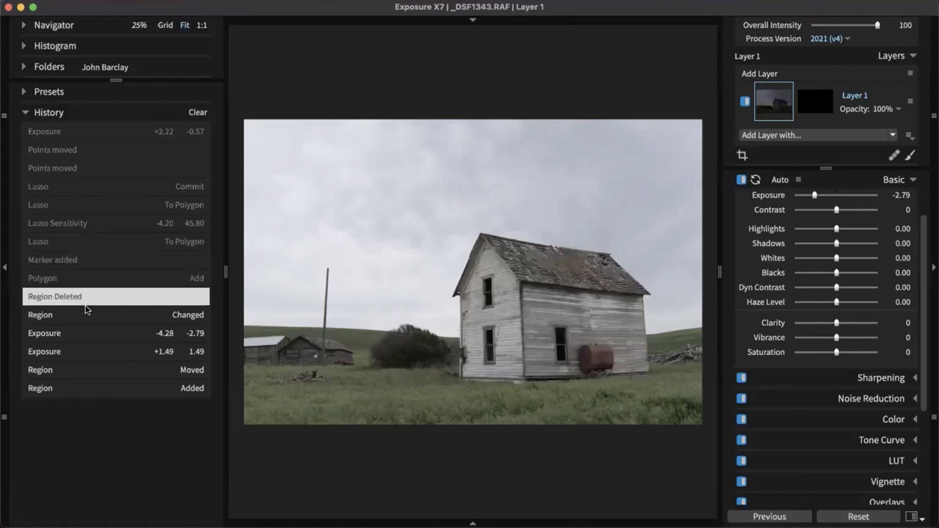
left_click(83, 315)
left_click(73, 333)
left_click(64, 352)
left_click(53, 370)
left_click(45, 389)
key("Home")
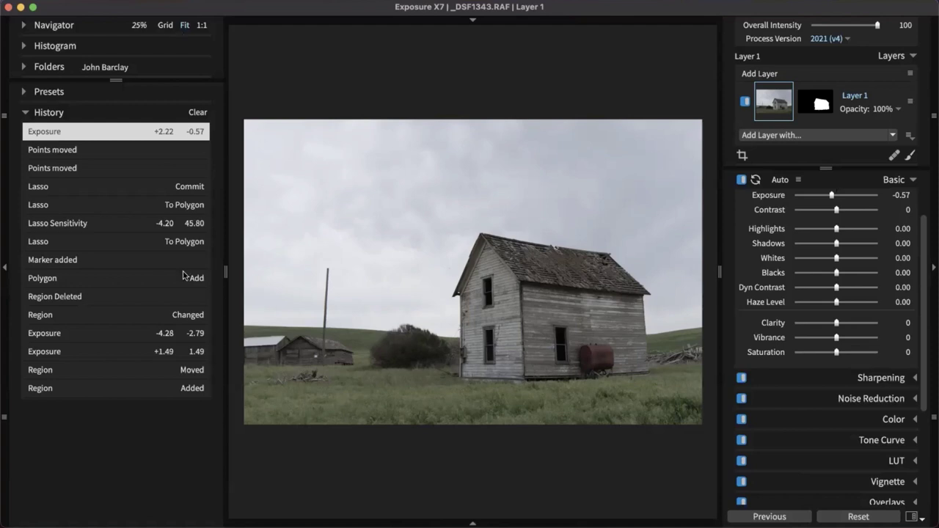
Compare the -2.79, Region Changed and +1.49 history states, then show the library grid at the latest state
left_click(150, 329)
left_click(152, 314)
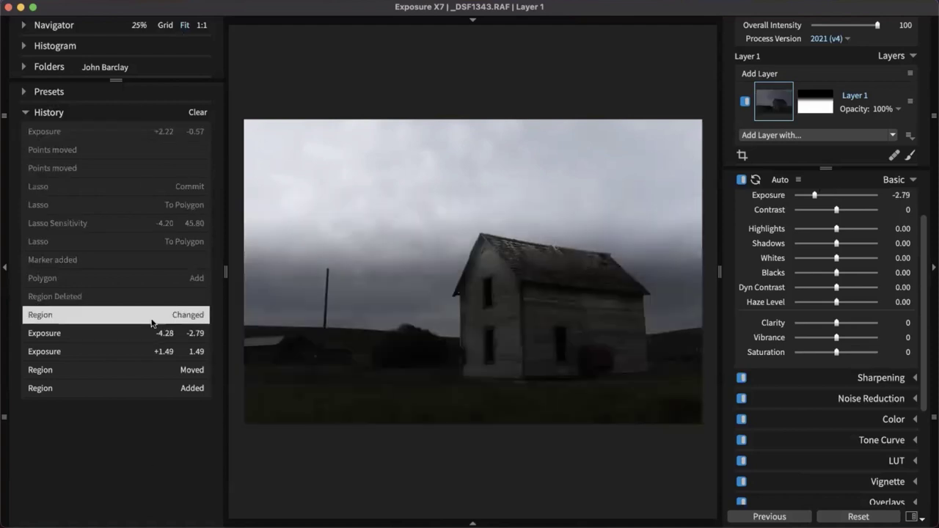
left_click(146, 132)
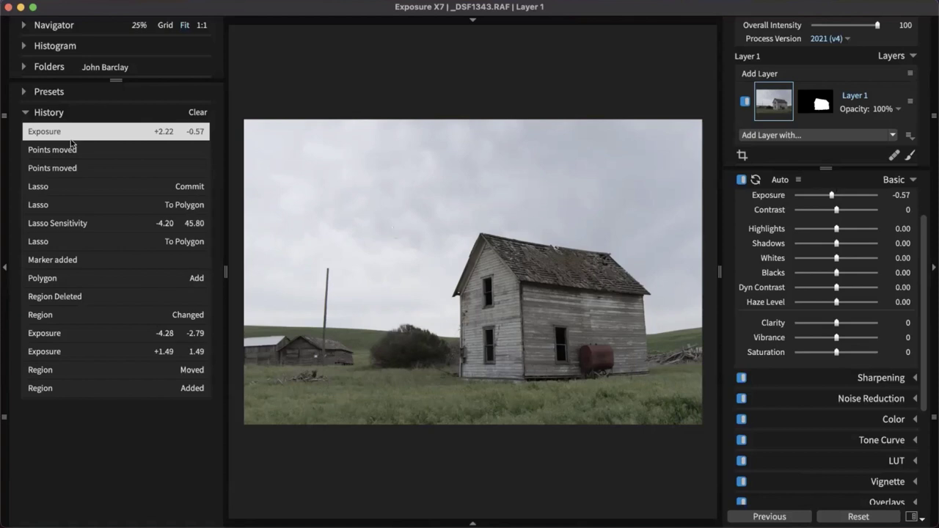
left_click(69, 360)
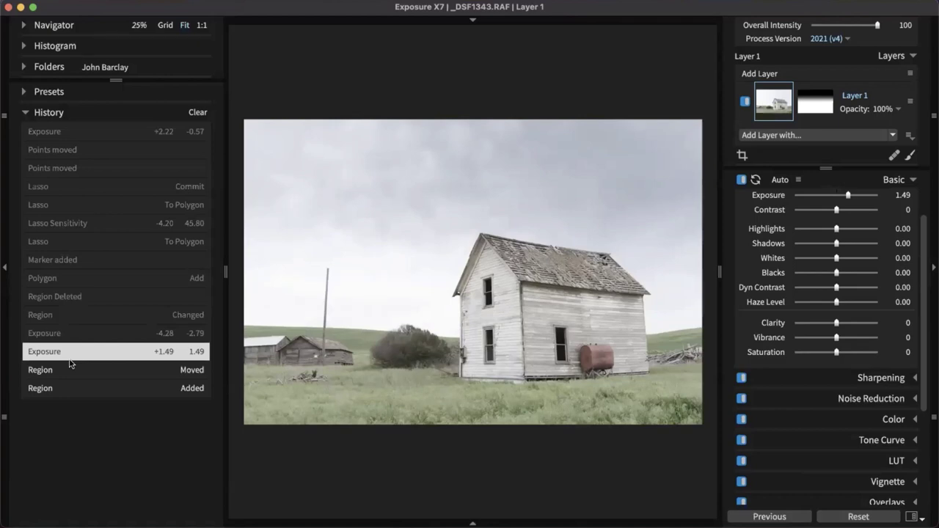
key("g")
left_click(137, 315)
left_click(88, 131)
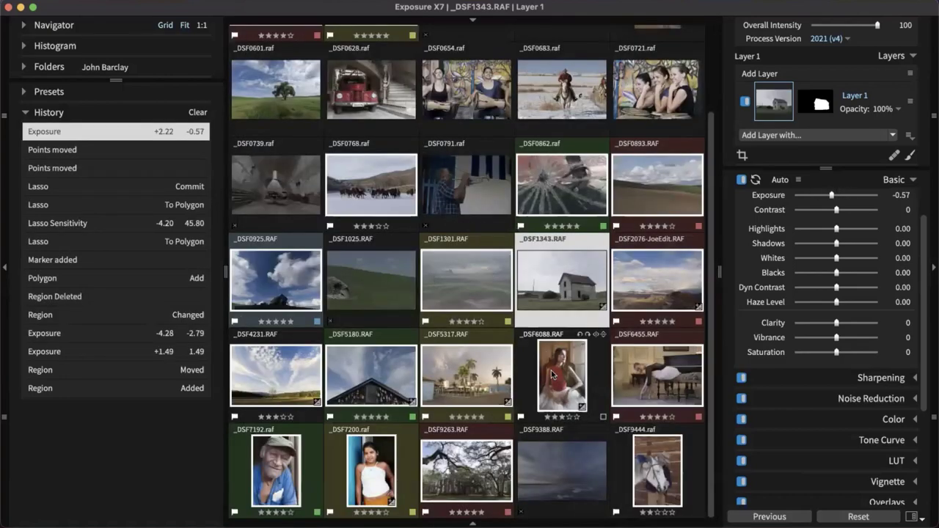
Open _DSF7200 with the Fuji Pro 160S look and bring up a Finder window of its folder
left_click(385, 470)
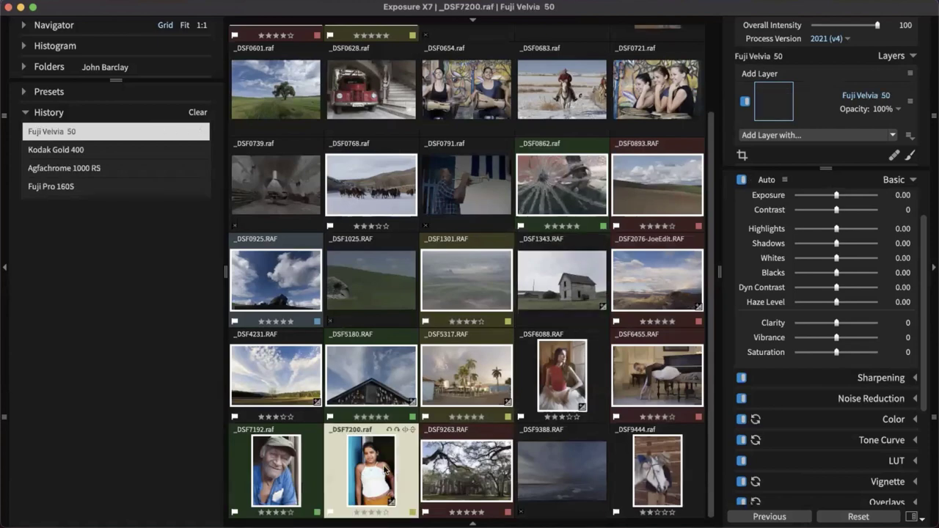
double_click(386, 469)
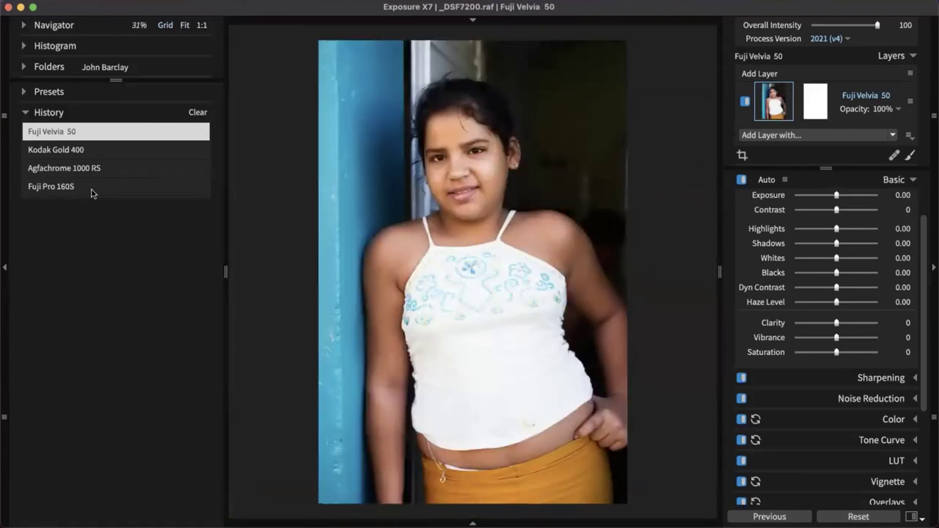
left_click(92, 188)
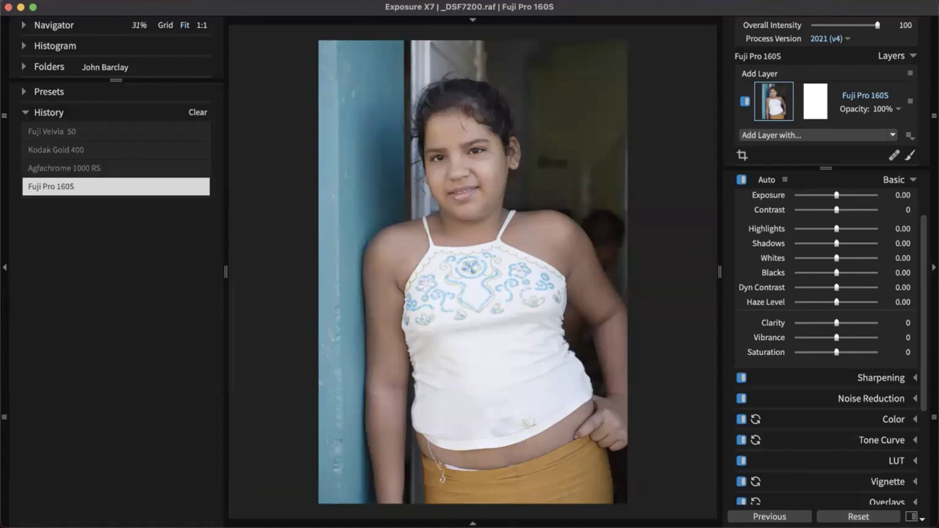
key("super+Tab")
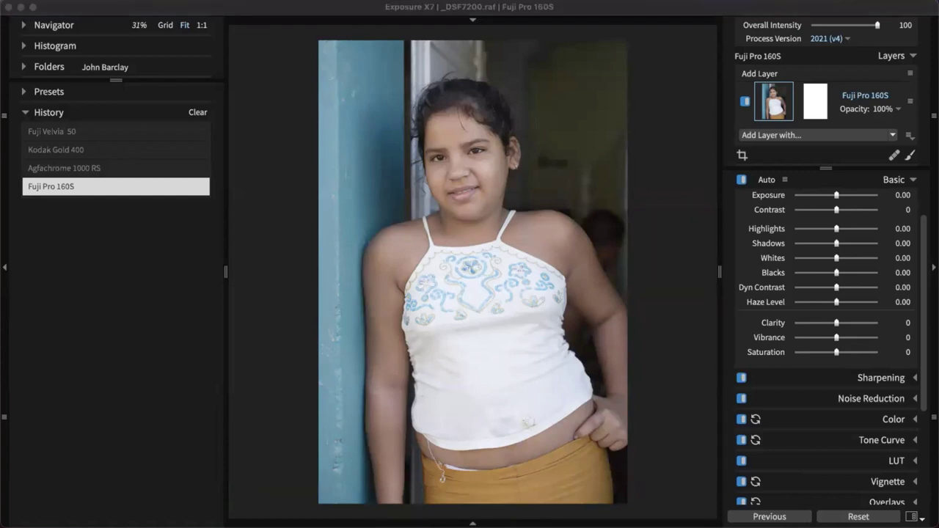
left_click_drag(505, 145, 470, 121)
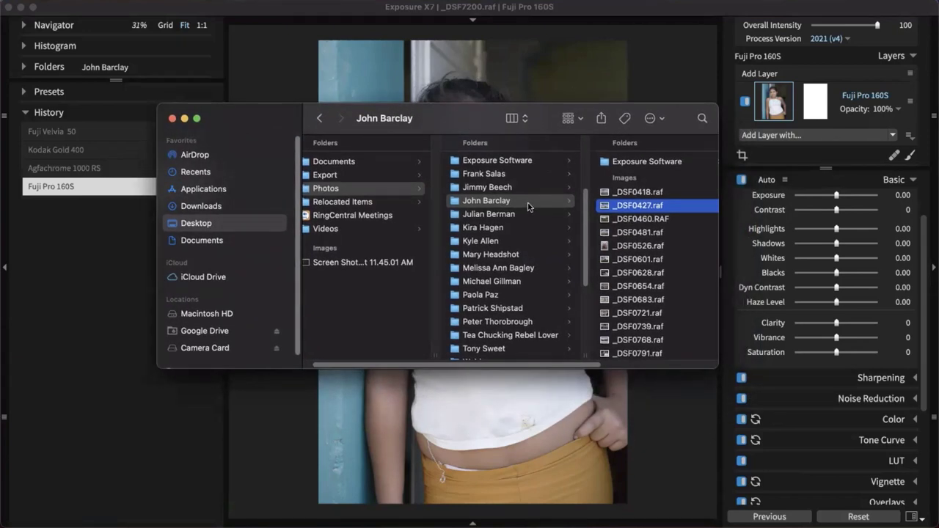
In Finder, open the Exposure Software > Exposure X7 sidecar folder and enlarge the window
left_click(644, 166)
left_click(643, 168)
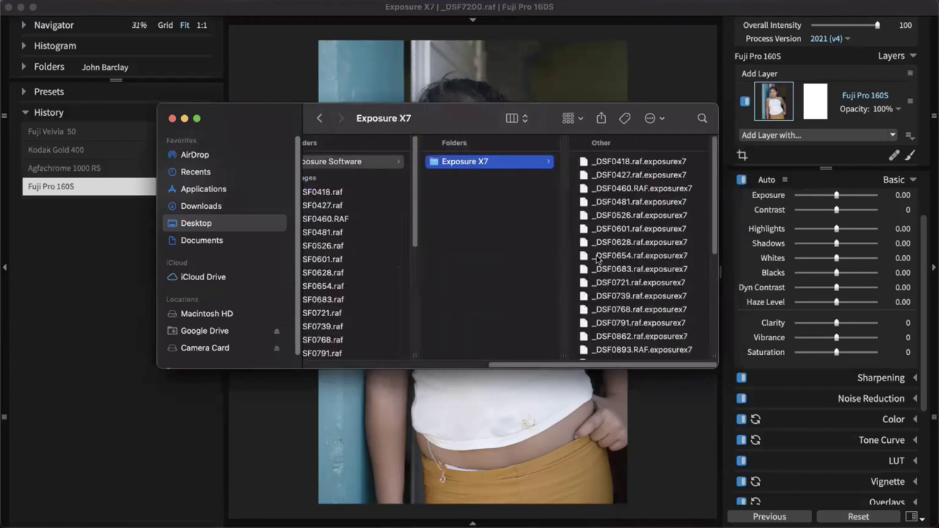
left_click_drag(564, 369, 526, 366)
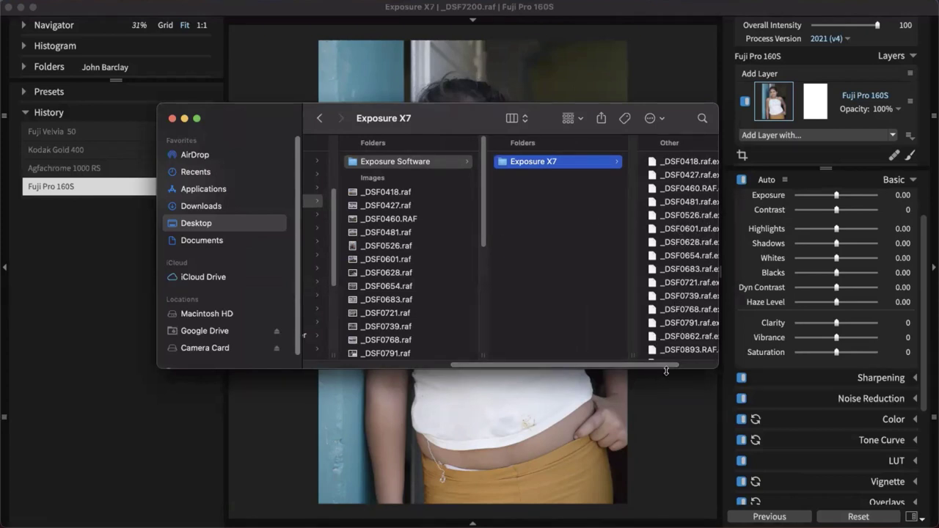
left_click_drag(723, 368, 815, 416)
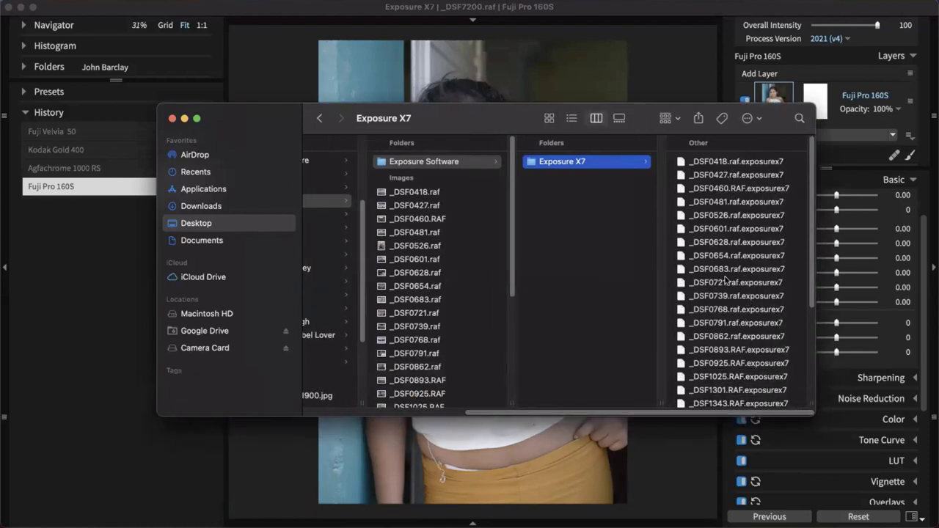
left_click_drag(653, 412, 565, 412)
Inspect the photo folder's .exposurex7 files, then return to Exposure X7's thumbnail grid
left_click(430, 206)
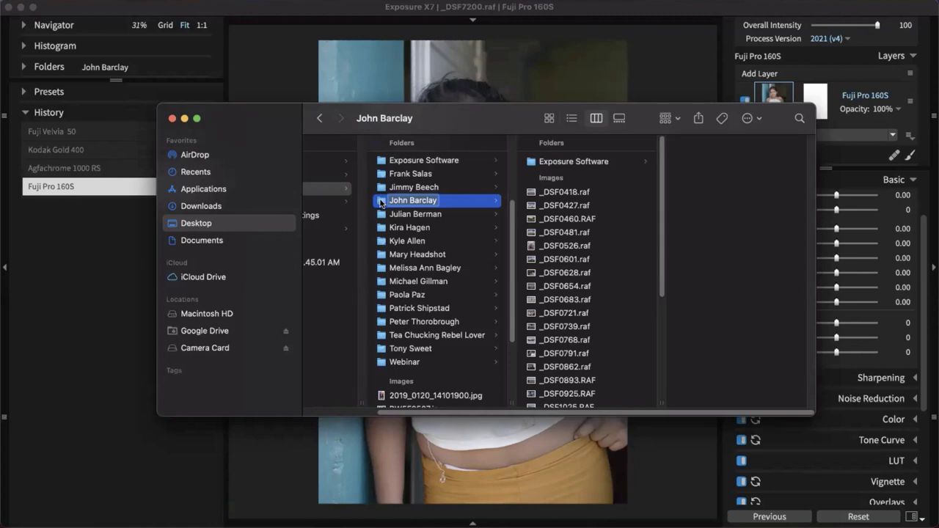
left_click_drag(380, 203, 515, 341)
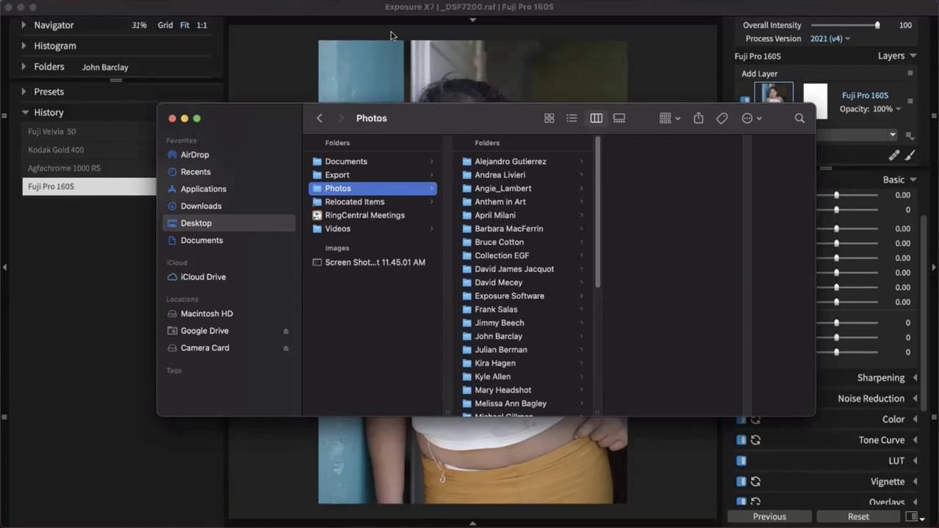
left_click(317, 5)
key("g")
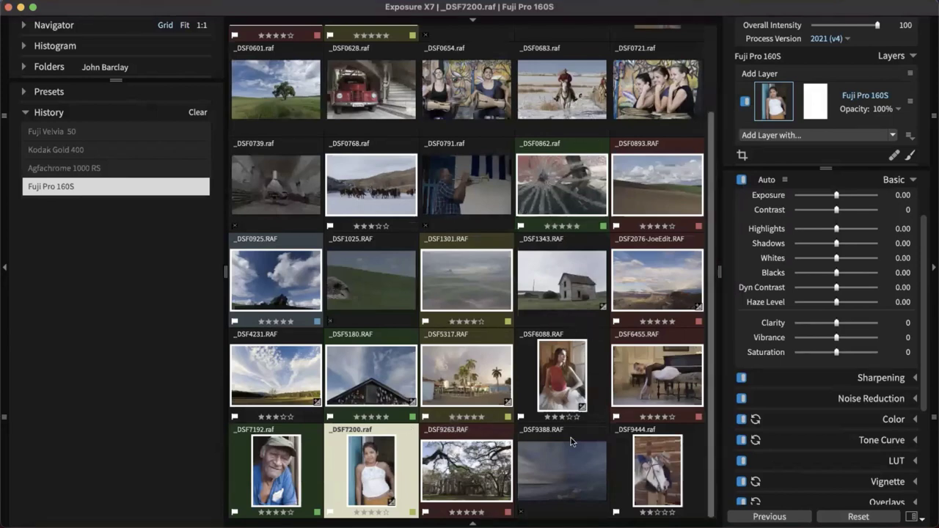
Make _DSF2076-JoeEdit.RAF current, select all photos, and open the enlarged Export to Folder settings
left_click(654, 292)
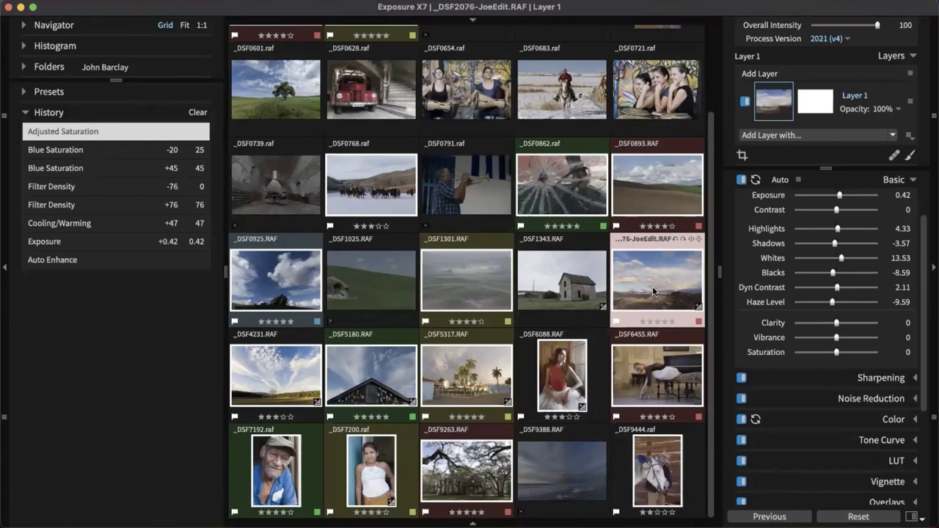
key("super+a")
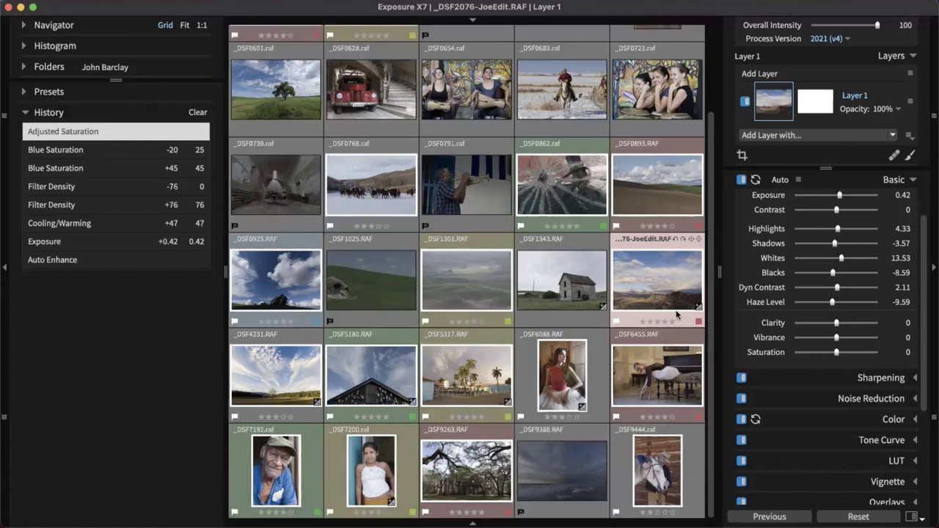
key("super+shift+e")
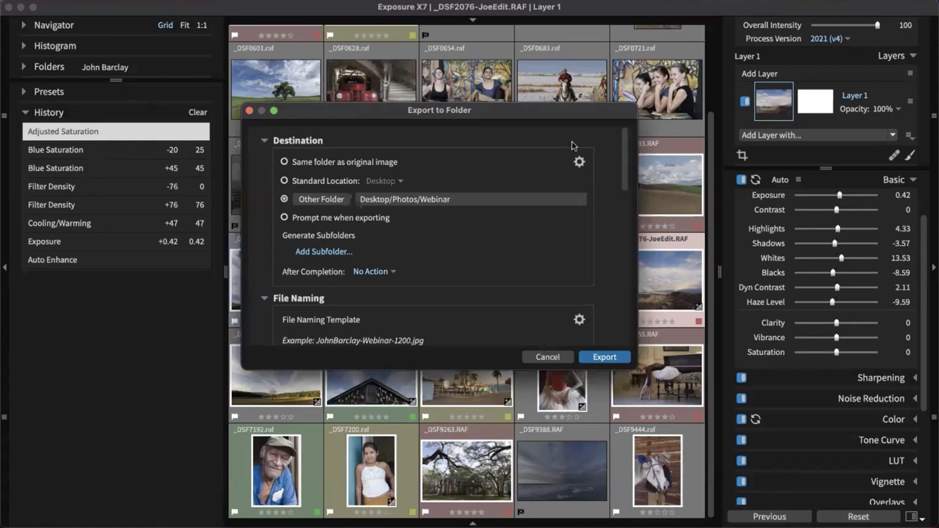
left_click_drag(571, 113, 537, 53)
left_click_drag(605, 295, 784, 525)
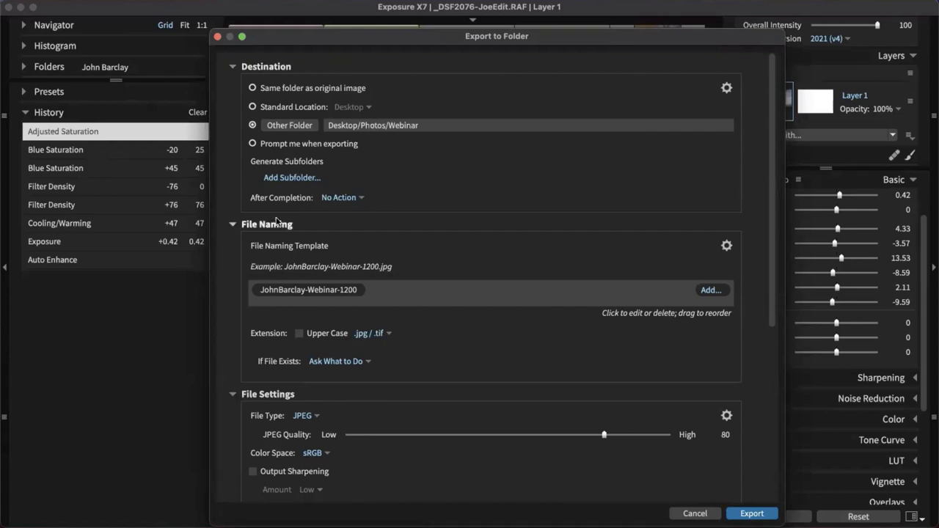
Review the export options, keeping JPEG output with no watermark, then cancel without exporting
scroll(461, 224, "down", 5)
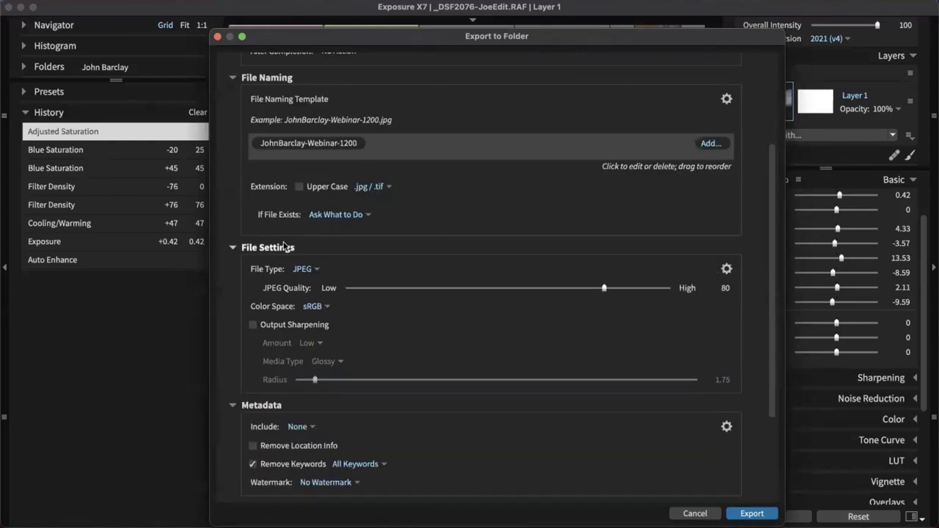
left_click(317, 270)
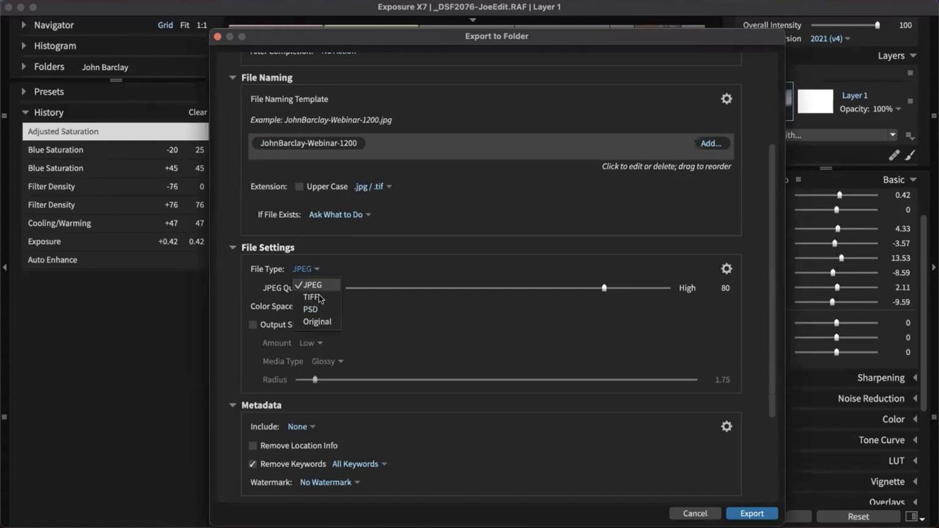
left_click(391, 330)
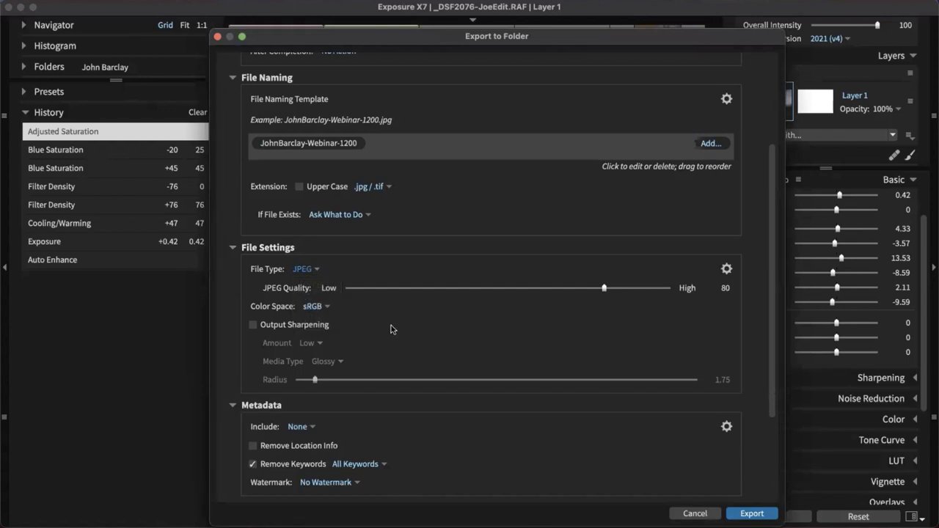
scroll(392, 329, "down", 5)
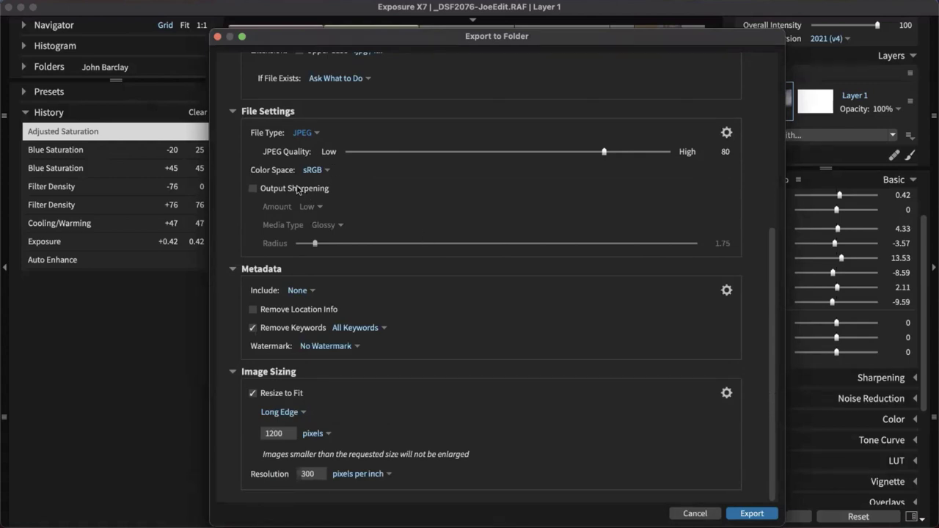
left_click(342, 348)
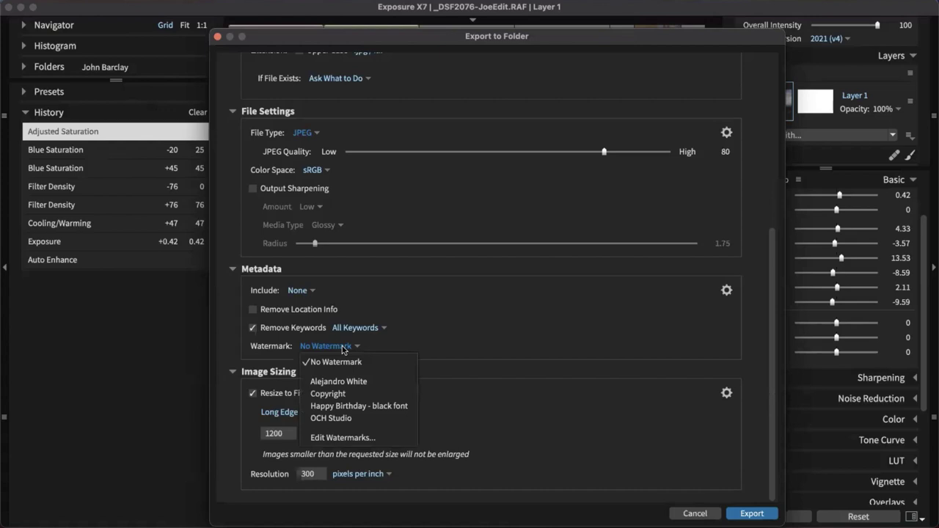
left_click(500, 333)
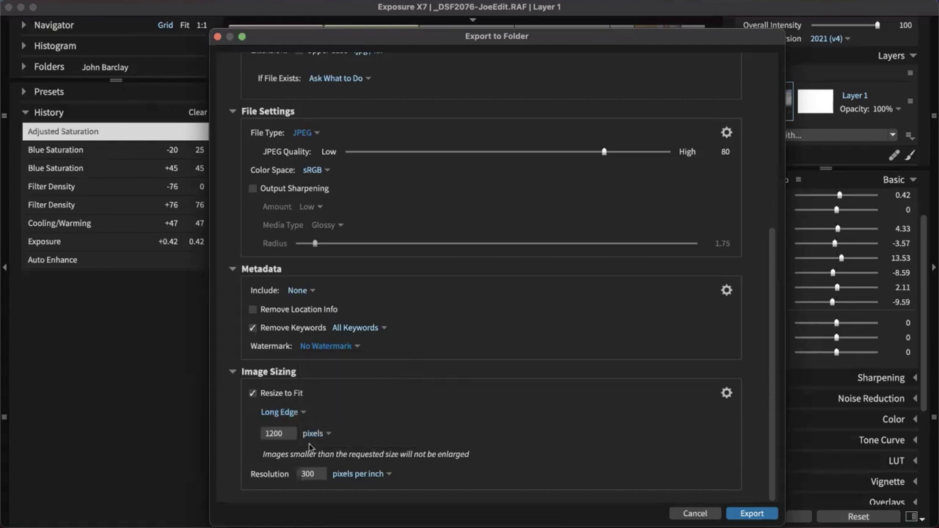
scroll(518, 182, "up", 5)
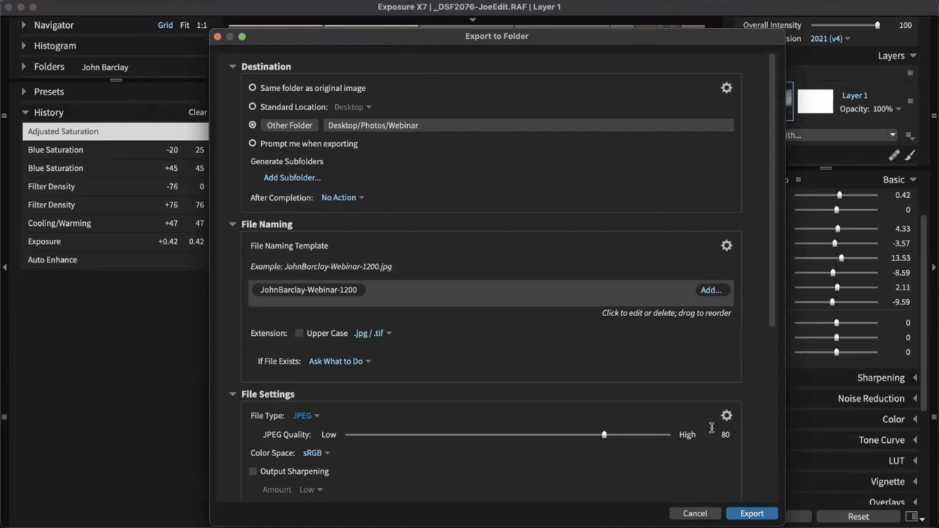
left_click(709, 513)
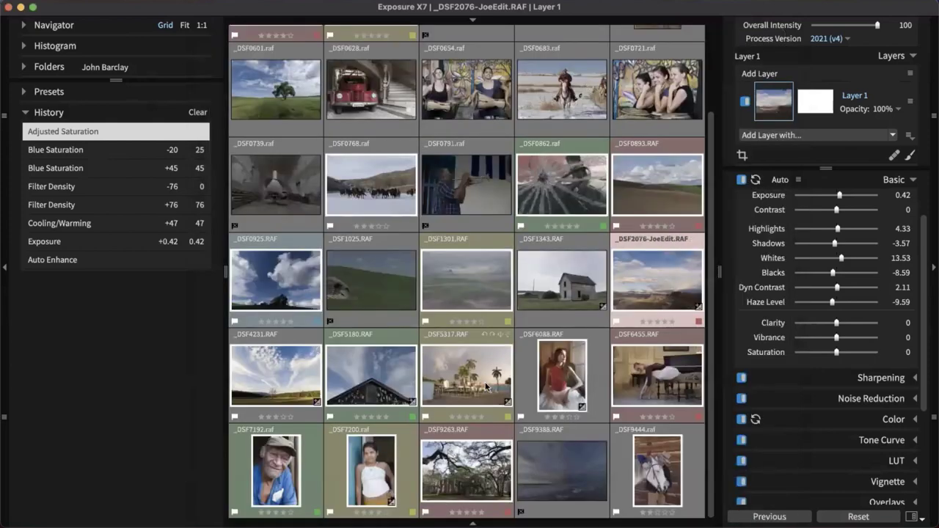
With _DSF5317.RAF current, review the Facebook, Twitter and Instagram Quick Export profiles, then cancel
left_click(449, 384)
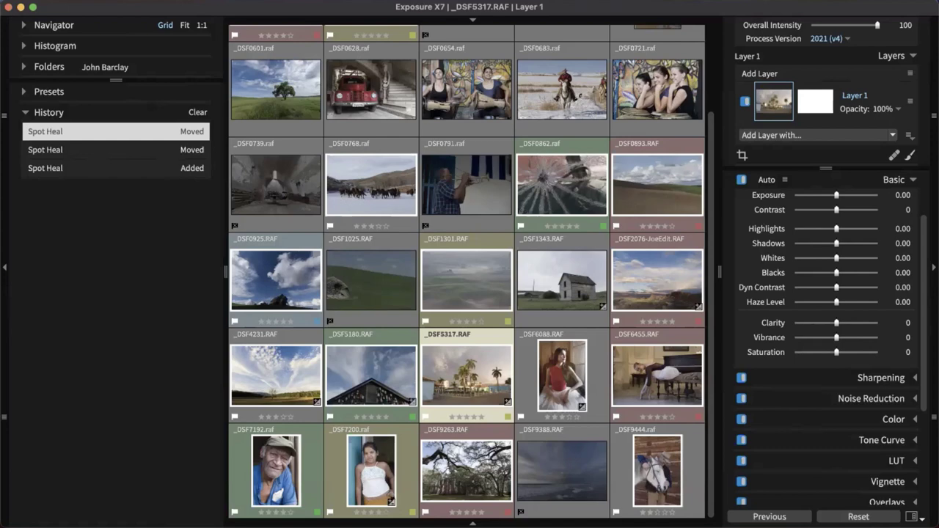
left_click(44, 0)
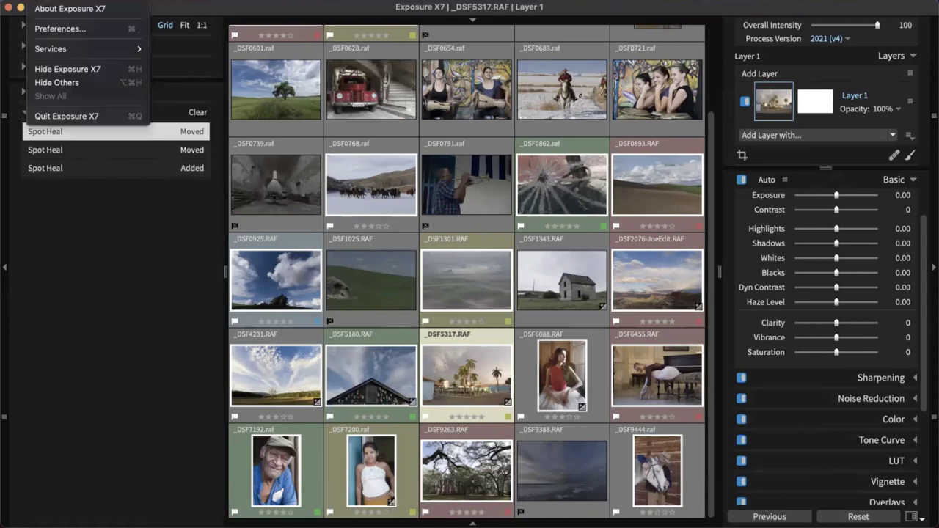
mouse_move(103, 0)
left_click(121, 21)
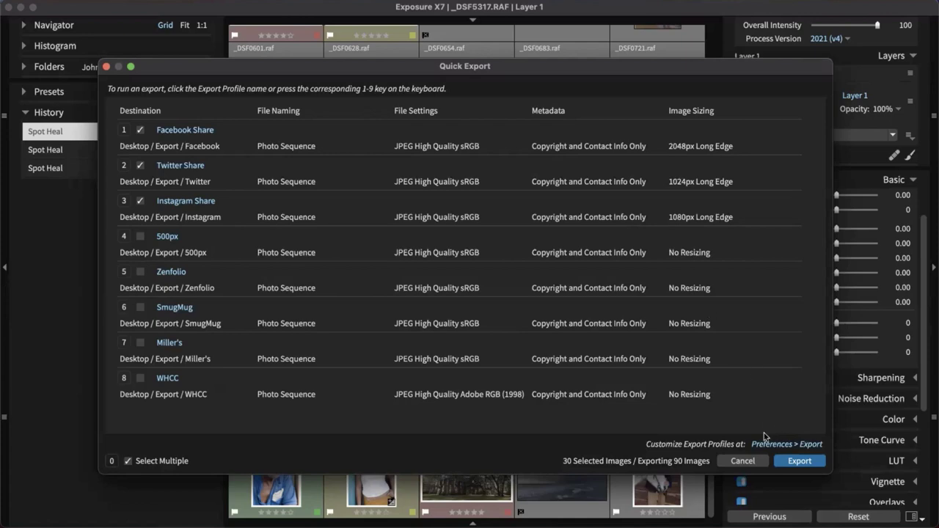
left_click(753, 463)
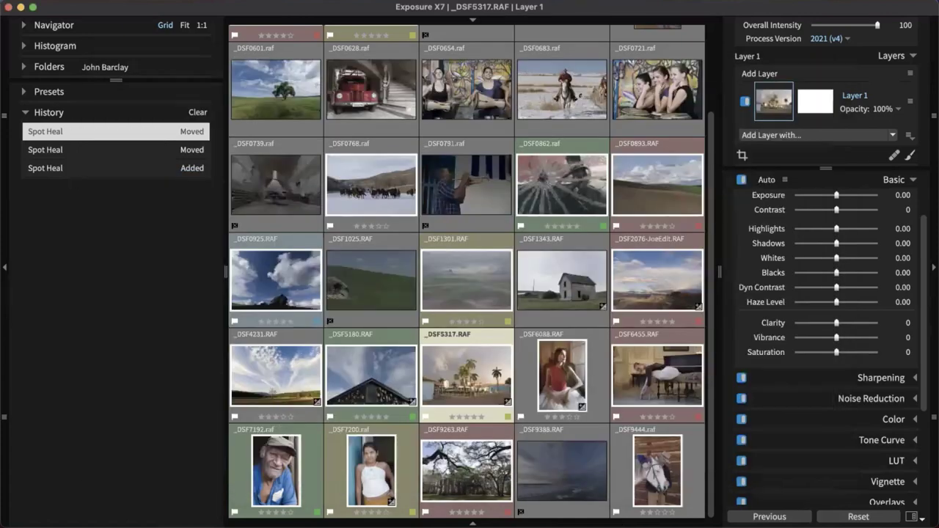
Make _DSF6088.RAF current, then bring the browser with the Exposure User Group Facebook page forward
left_click(564, 394)
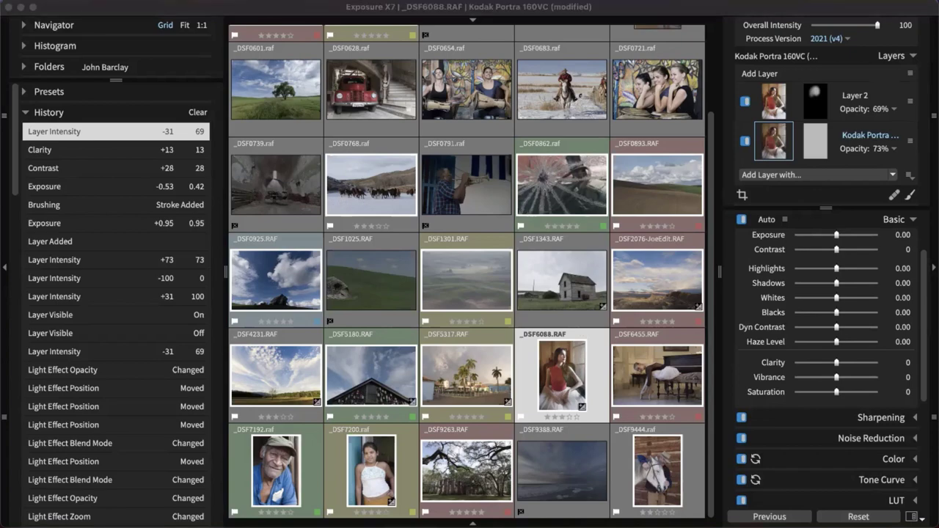
key("super+Tab")
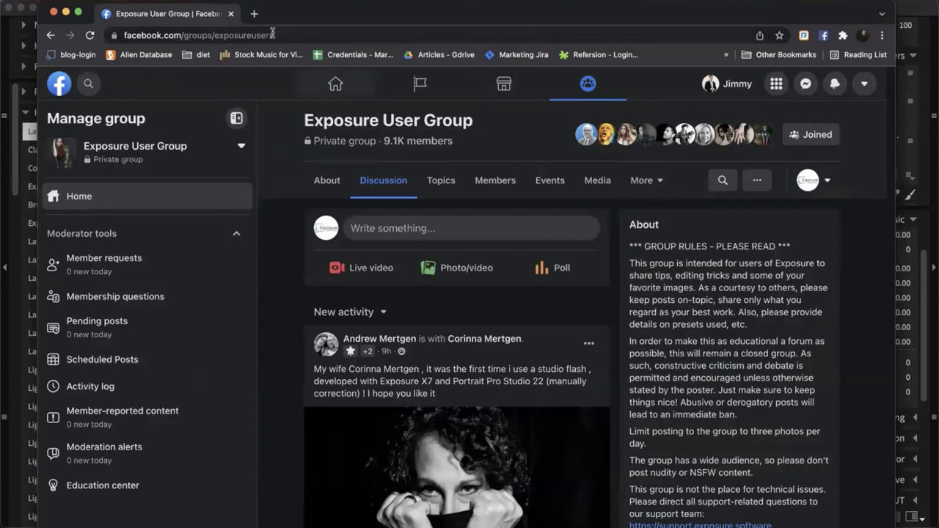
Open a new browser tab and go to instagram.com
left_click(254, 13)
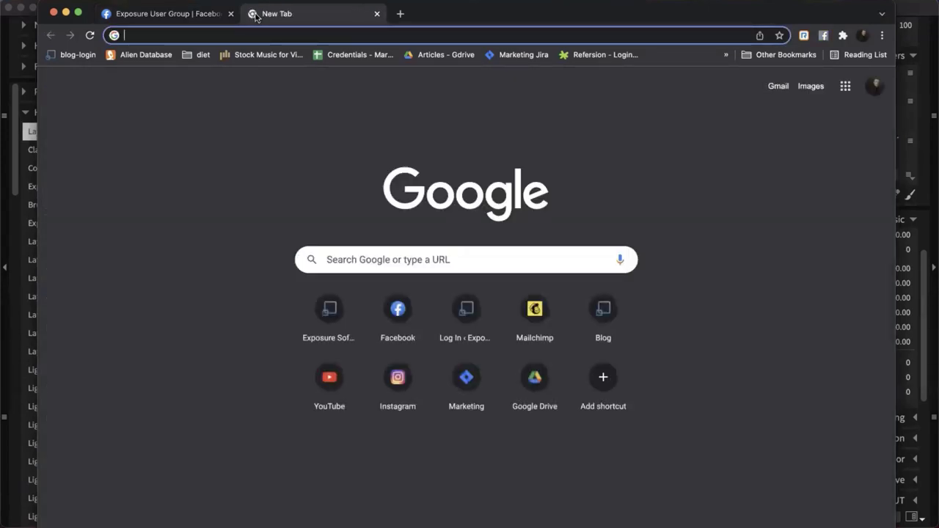
type("instagram")
key("Return")
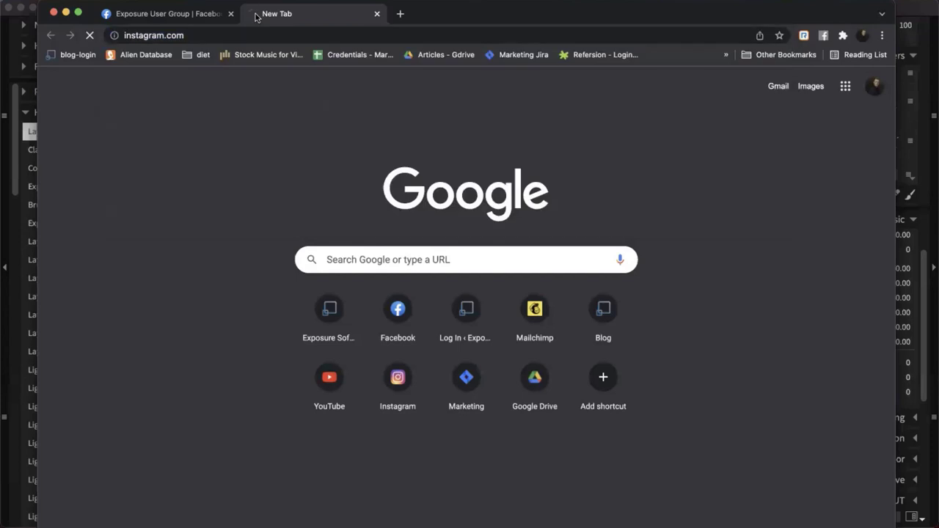